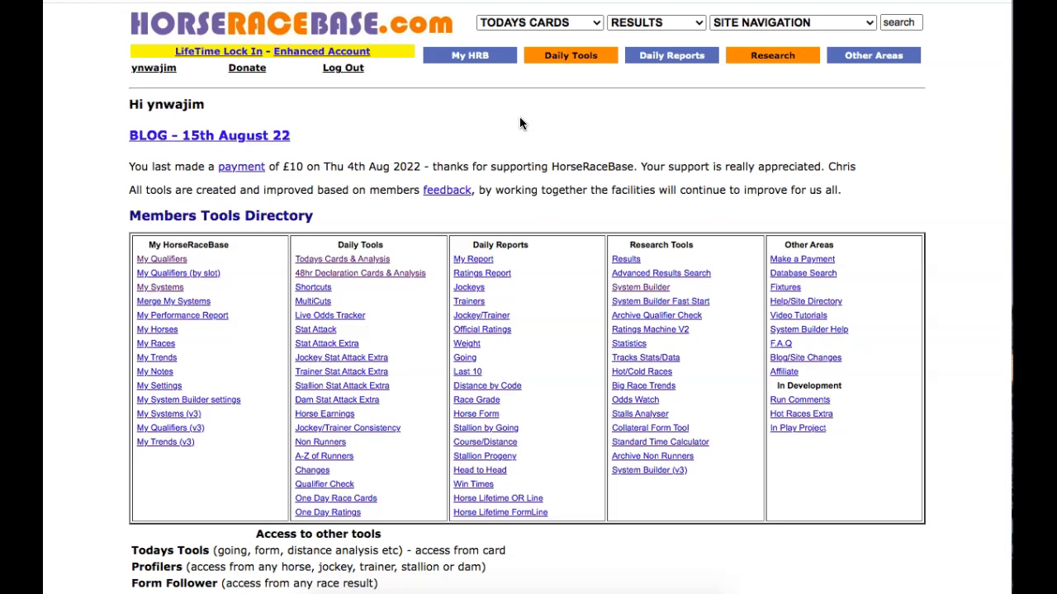
left_click(473, 140)
left_click(842, 0)
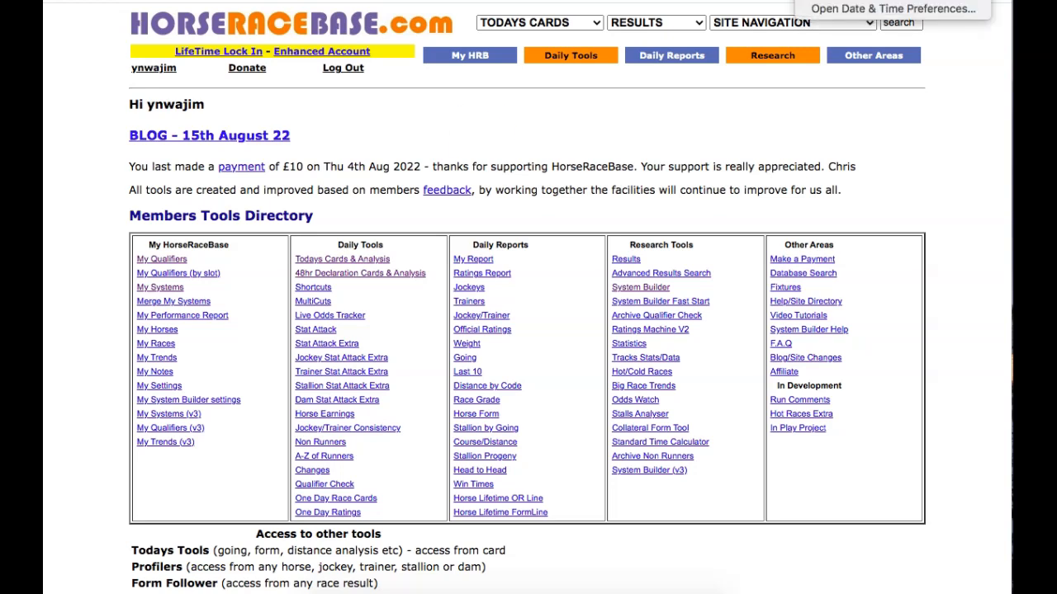
left_click(682, 124)
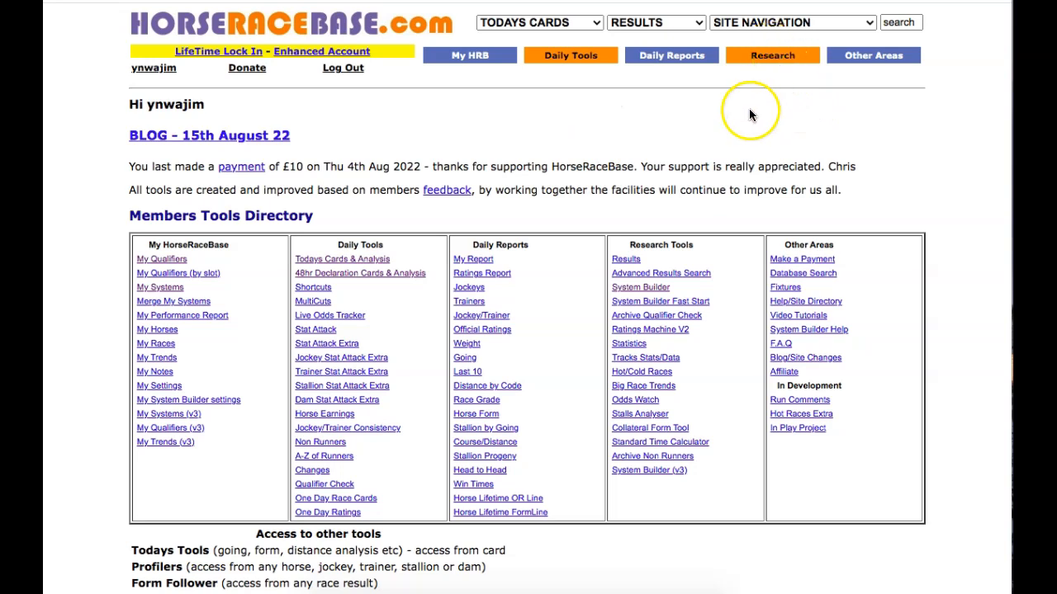
Open System Builder and choose Festival as a category to add to the system's criteria.
mouse_move(768, 55)
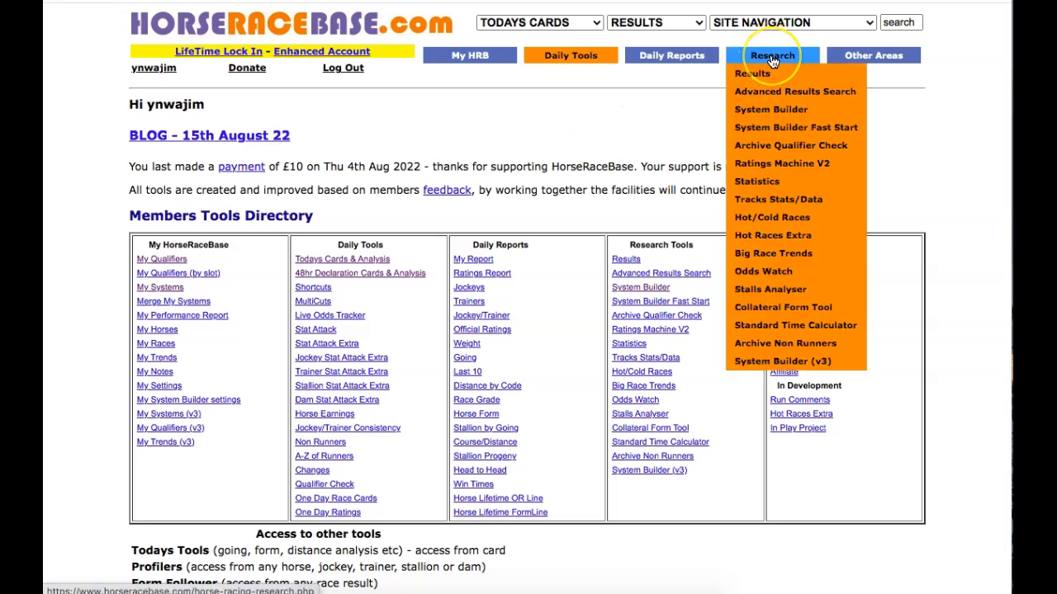
left_click(781, 117)
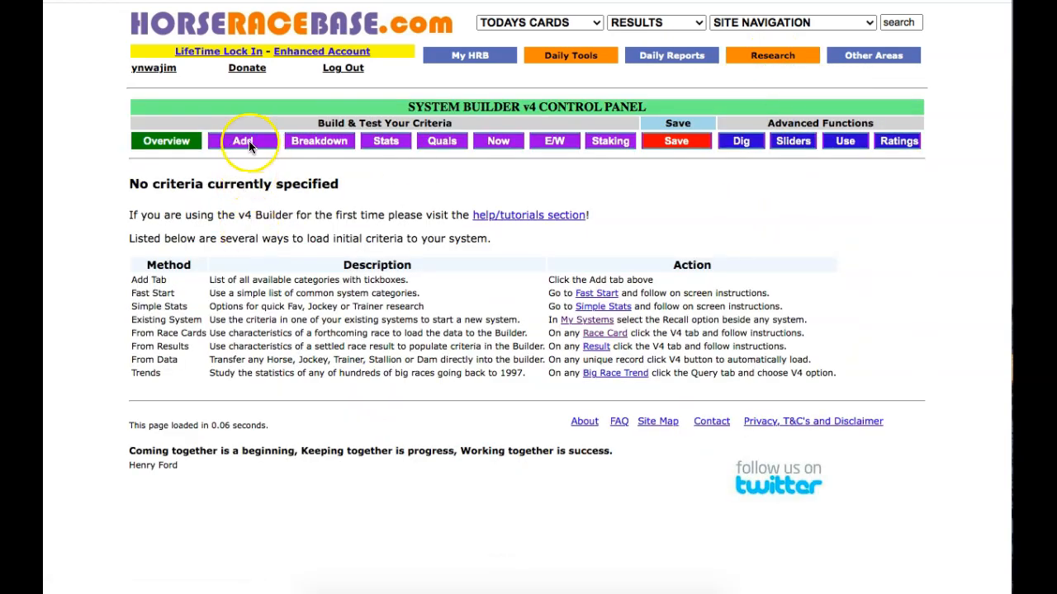
left_click(250, 144)
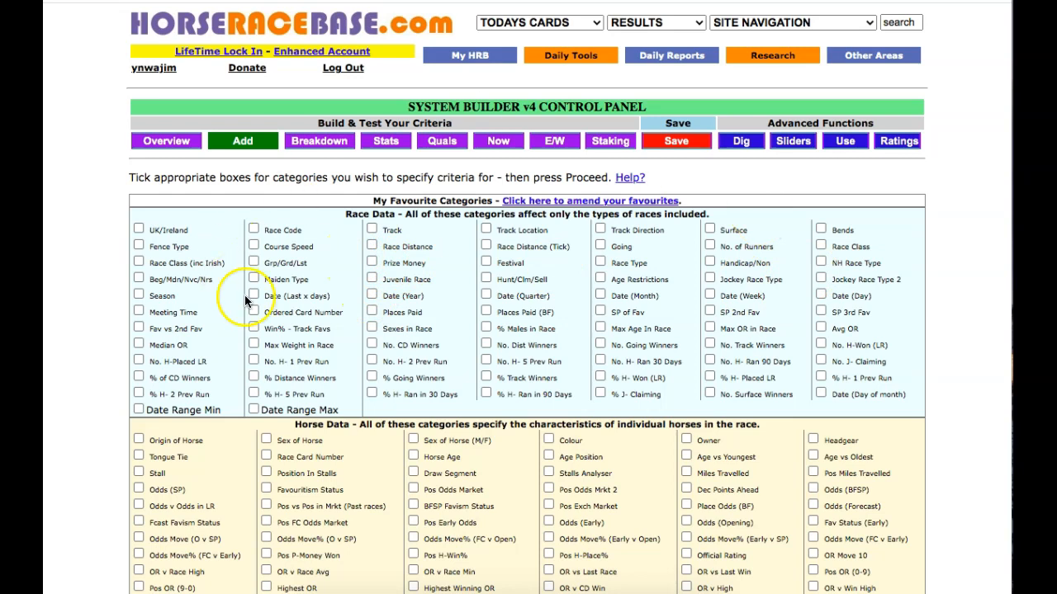
scroll(449, 295, "down", 1)
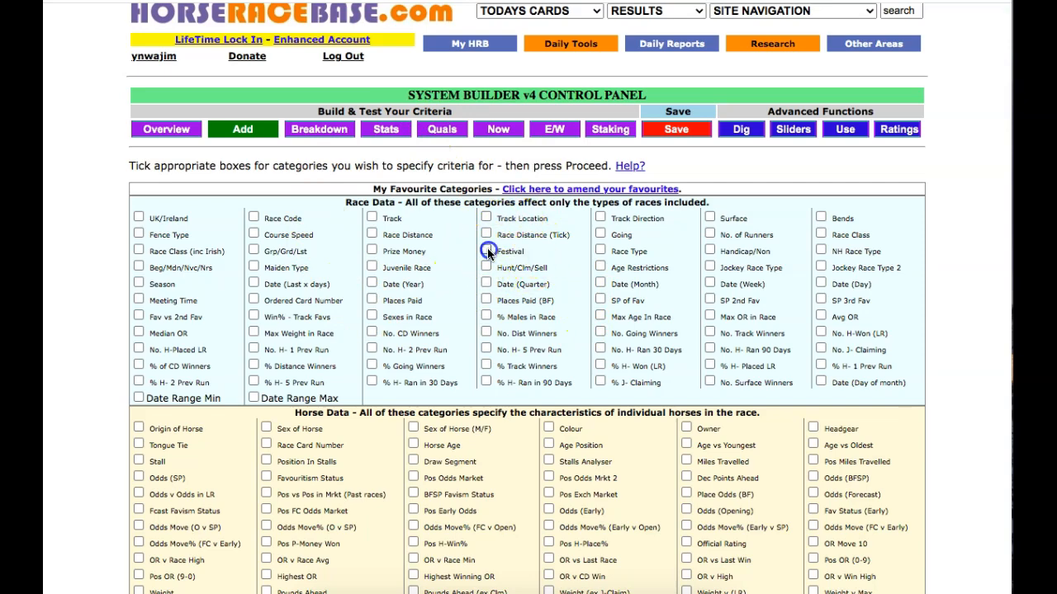
scroll(483, 248, "down", 20)
left_click(169, 444)
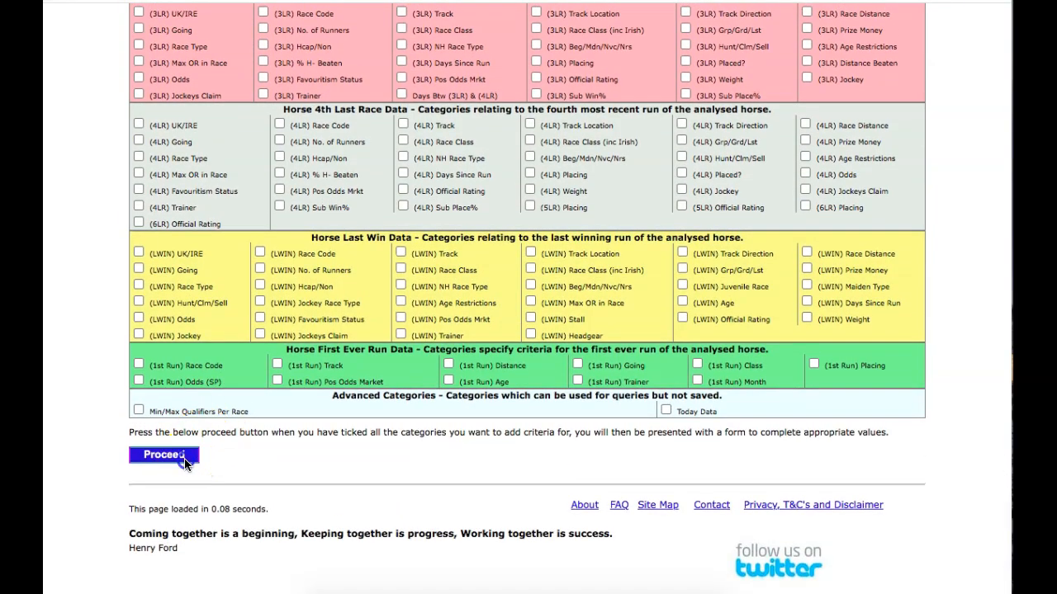
Limit the Festival criterion to York Ebor and show the system's yearly statistics.
scroll(124, 413, "down", 4)
scroll(118, 405, "up", 1)
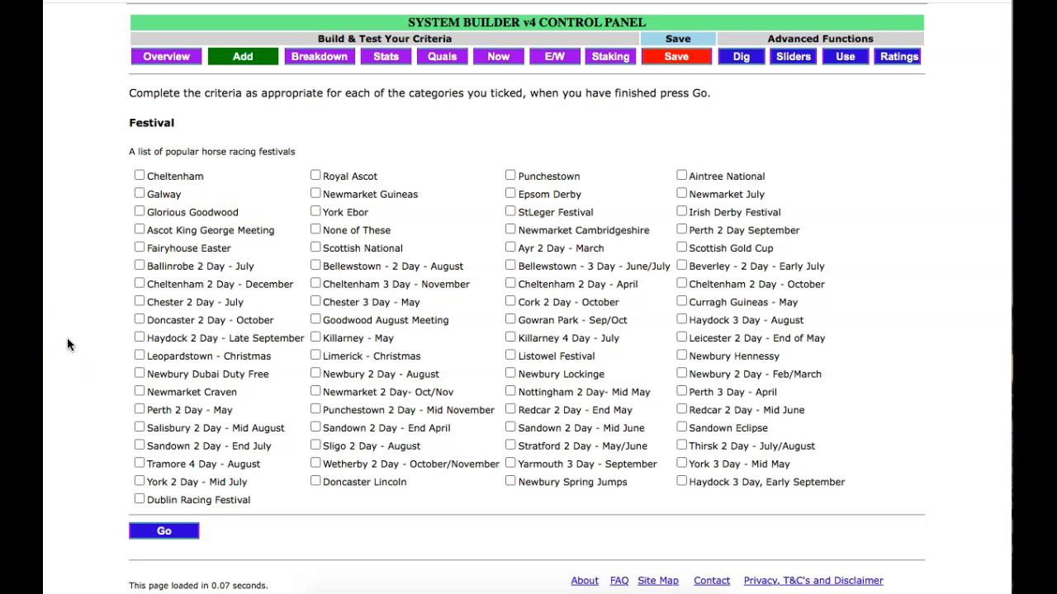
scroll(500, 209, "down", 1)
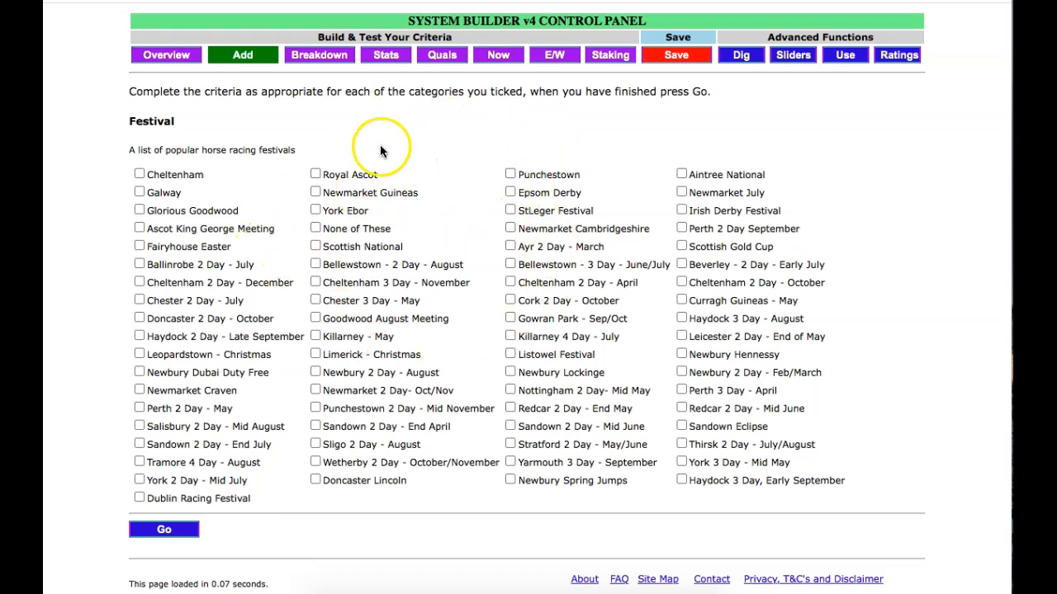
left_click(317, 212)
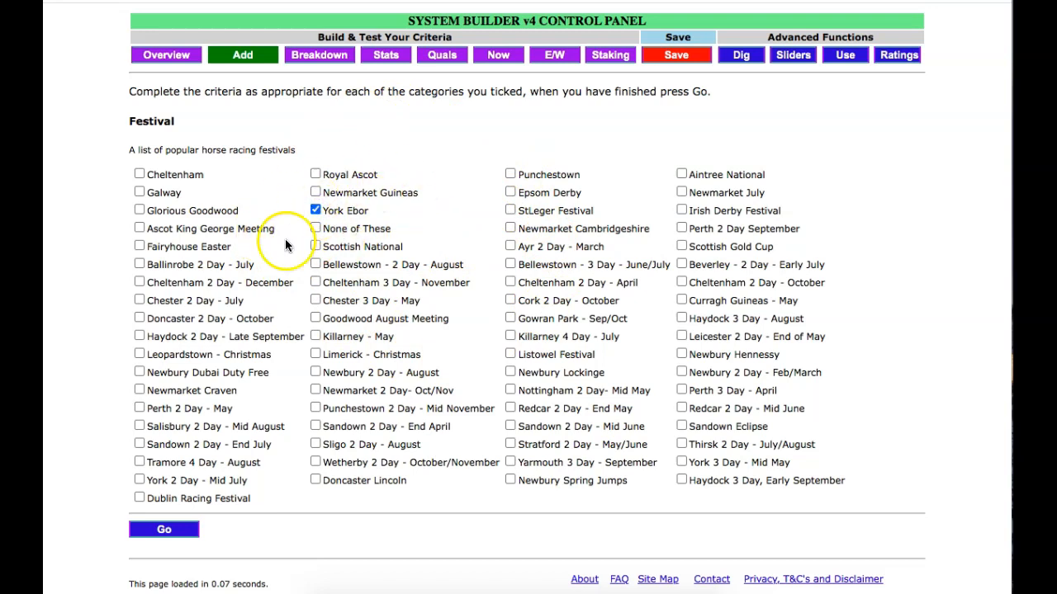
left_click(166, 530)
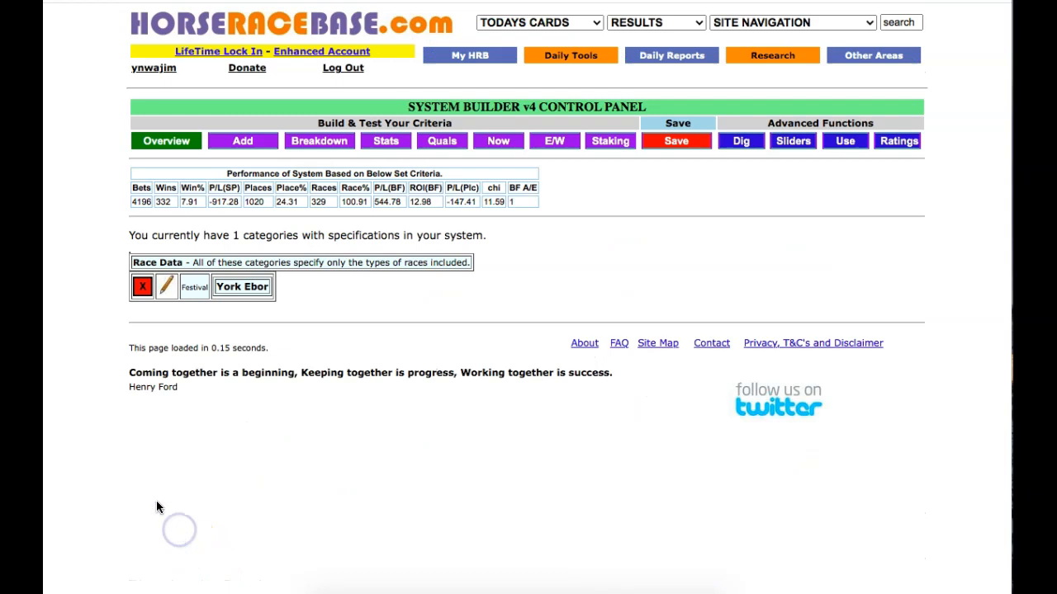
left_click(378, 140)
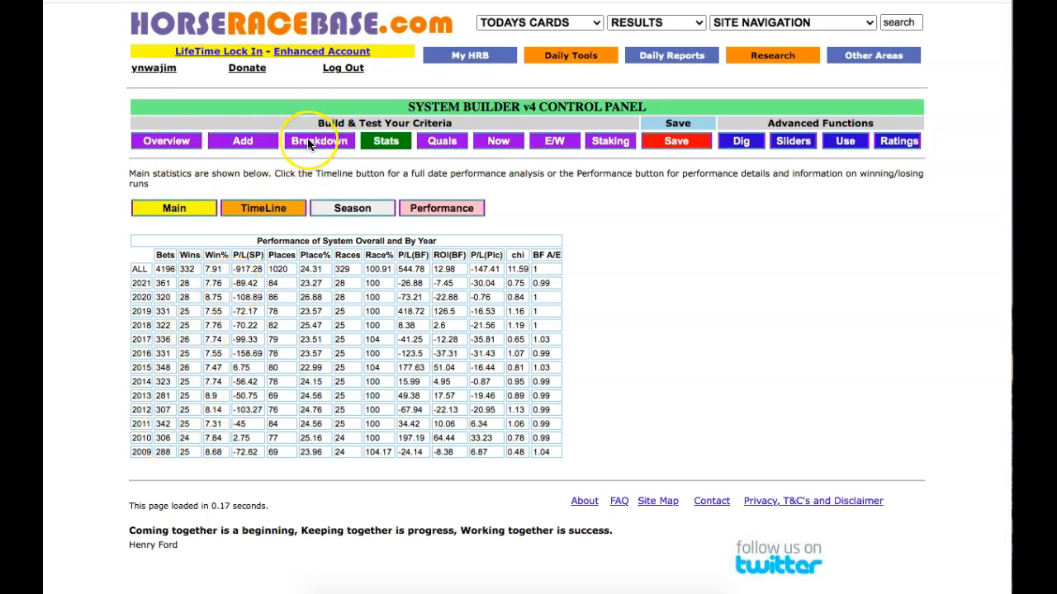
Choose Date (Year) as another category to add to the system's criteria.
left_click(257, 145)
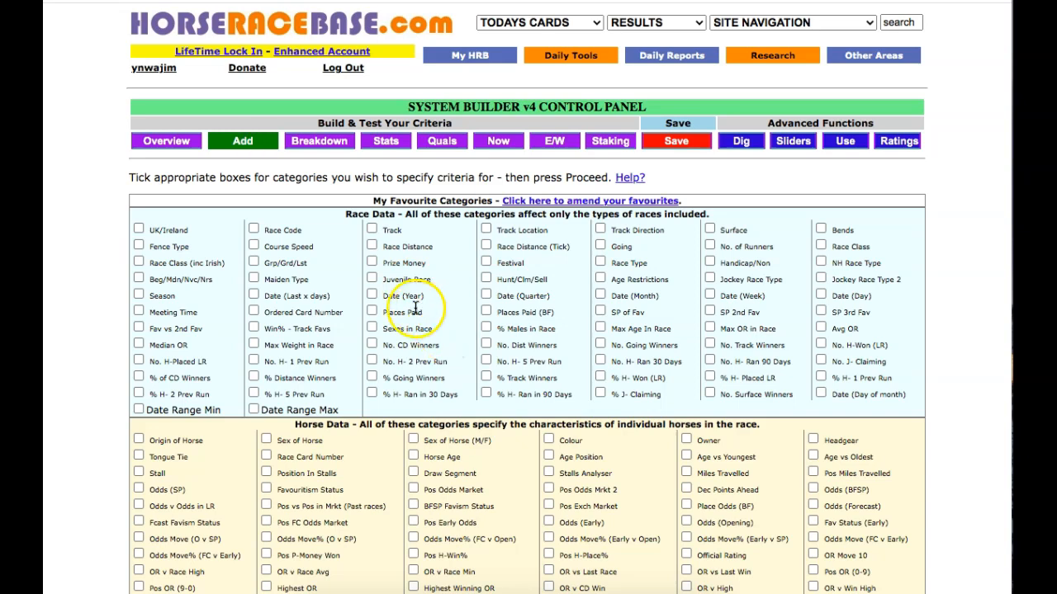
scroll(475, 405, "down", 15)
scroll(475, 404, "down", 5)
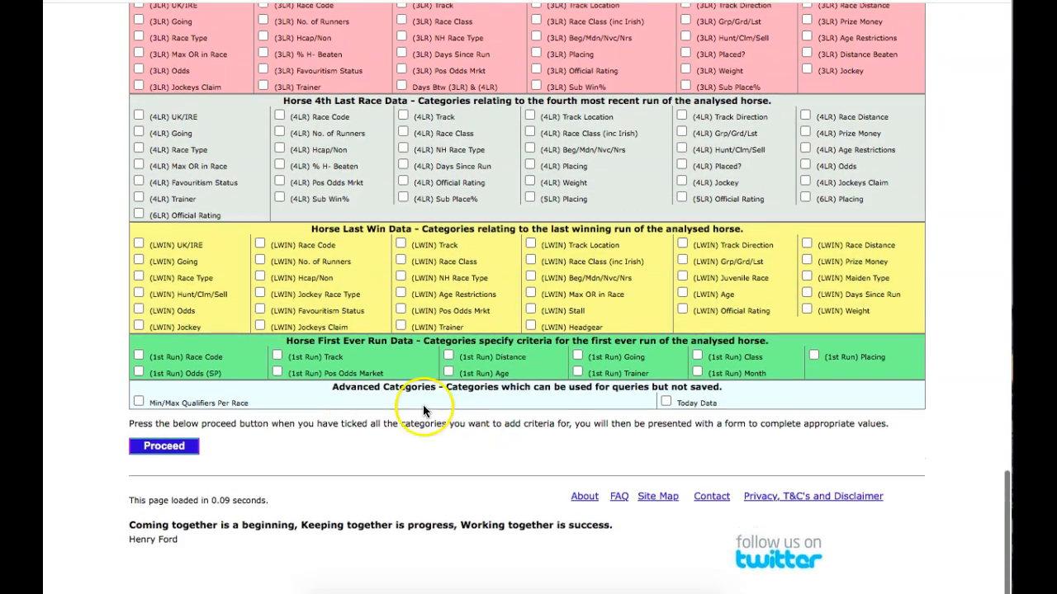
left_click(147, 452)
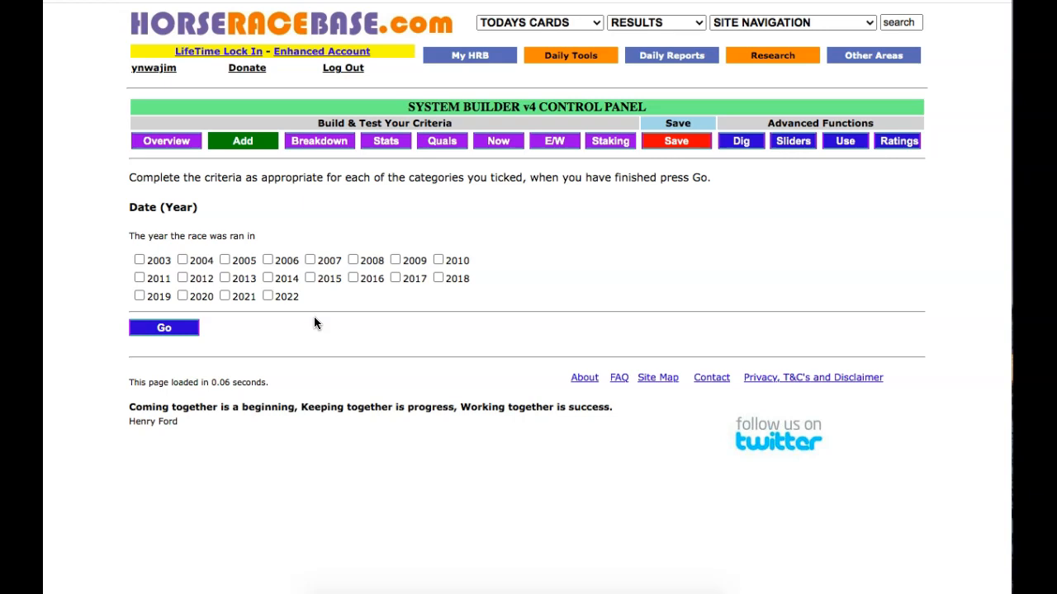
Restrict the race years to 2014 through 2022 and apply the criterion.
left_click(225, 296)
left_click(182, 296)
left_click(140, 295)
left_click(438, 279)
left_click(395, 278)
left_click(354, 278)
left_click(309, 278)
left_click(267, 278)
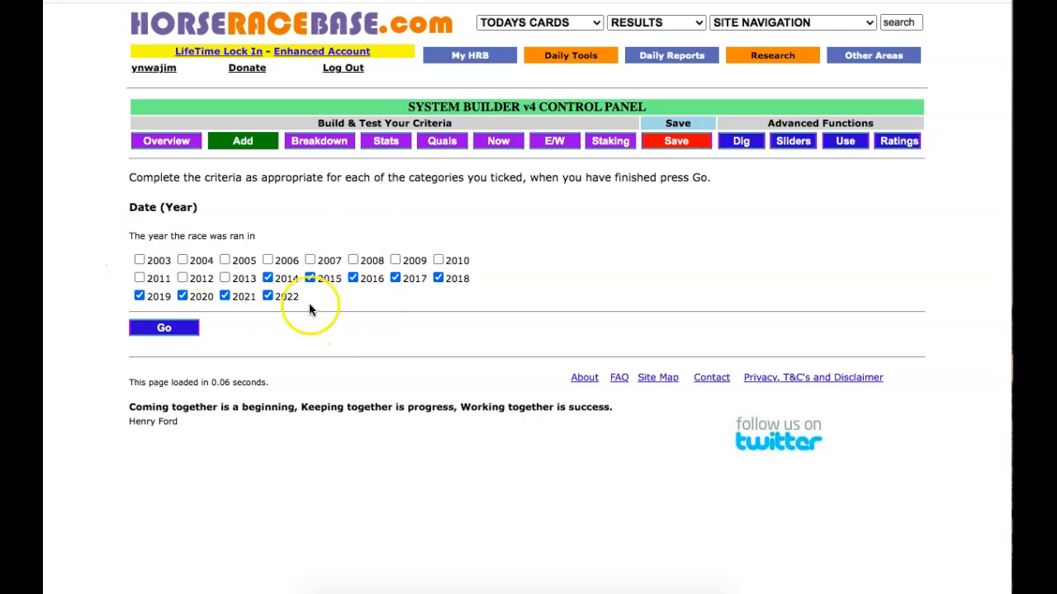
left_click(162, 330)
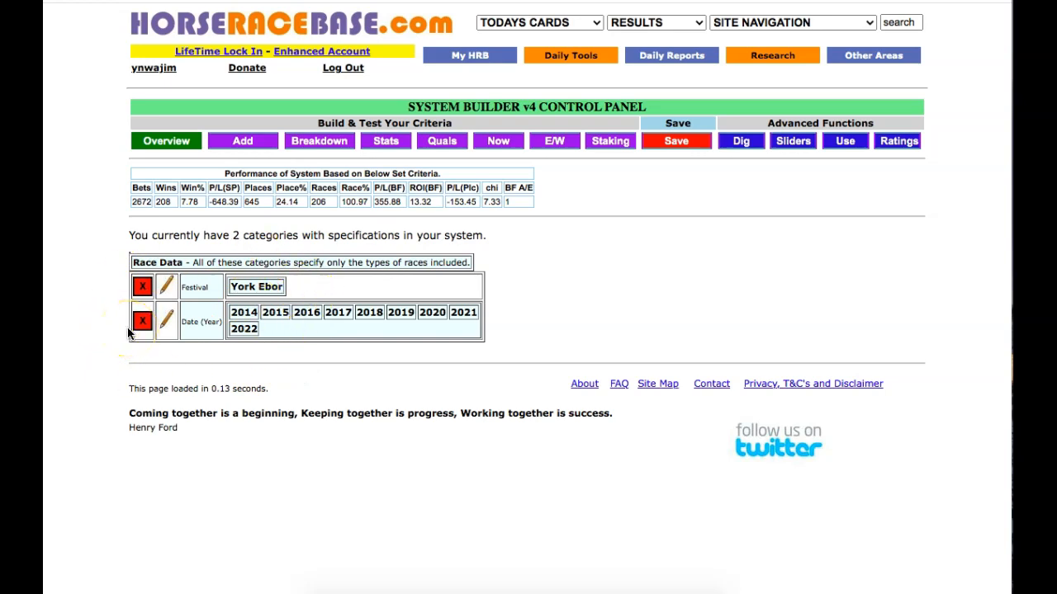
Review the system's main yearly statistics and return to the criteria overview.
left_click(382, 220)
left_click(378, 142)
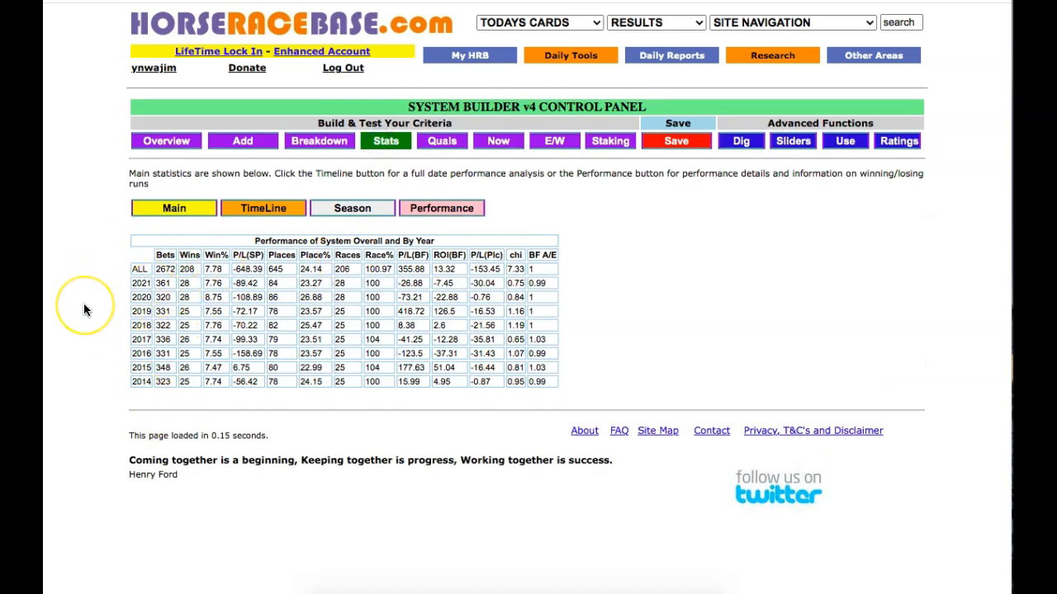
left_click(157, 140)
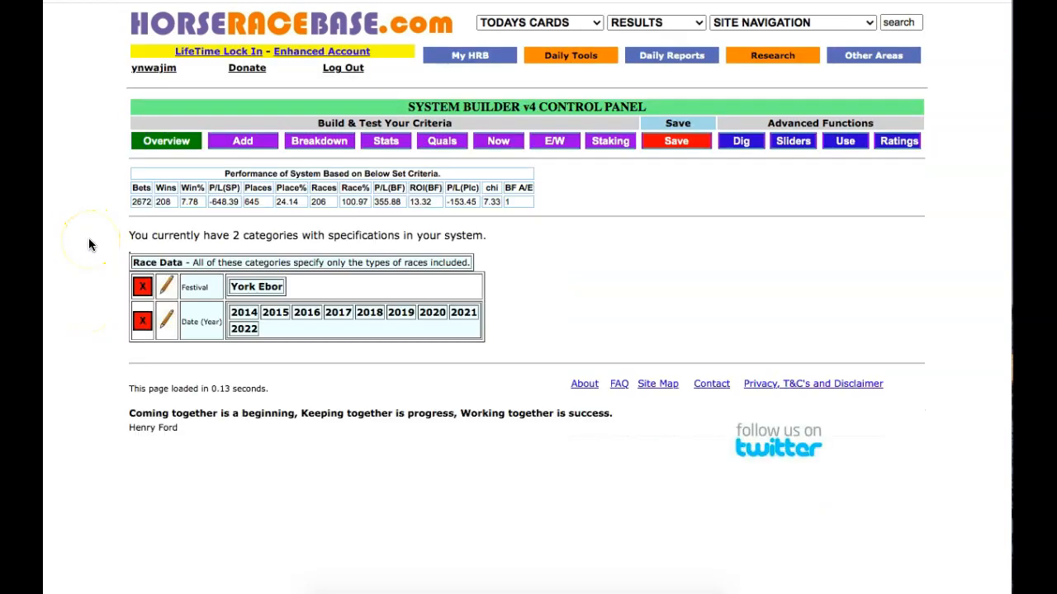
Generate a breakdown of the system by Trainer.
left_click(328, 145)
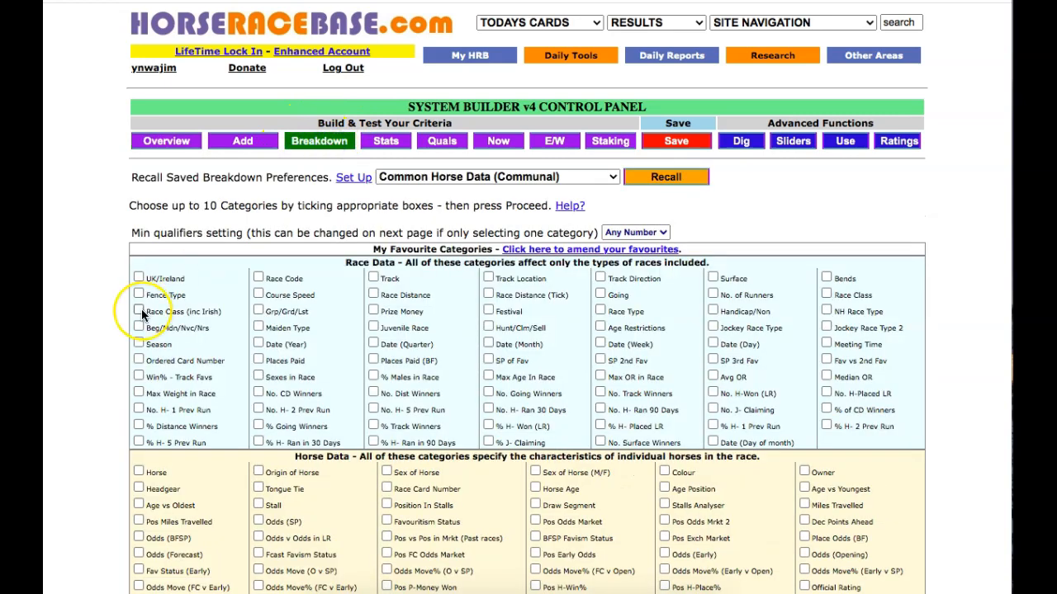
scroll(141, 312, "down", 3)
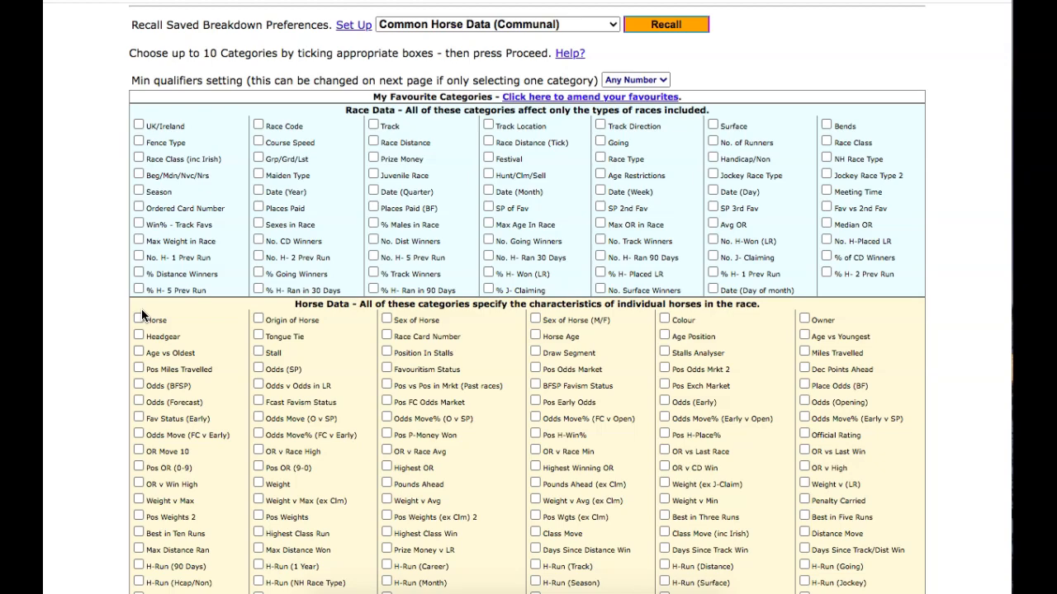
scroll(141, 309, "down", 15)
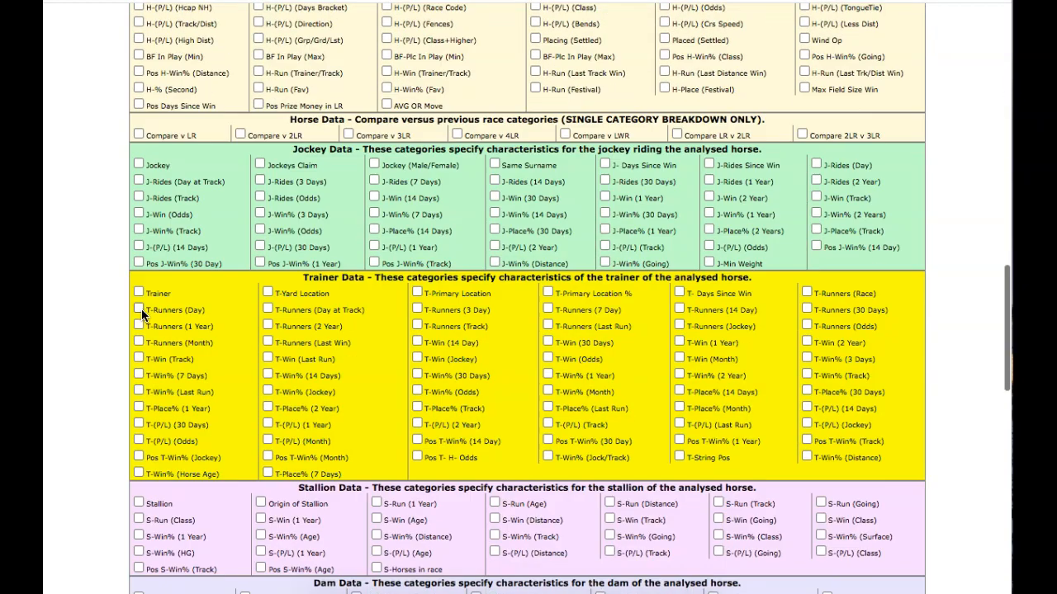
left_click(138, 292)
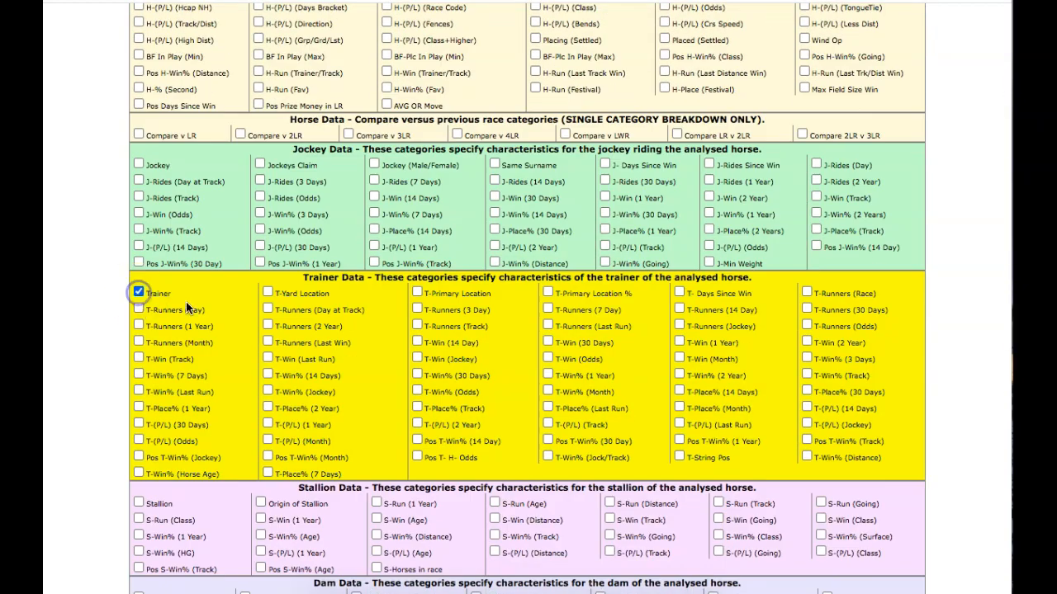
scroll(293, 363, "down", 20)
left_click(170, 455)
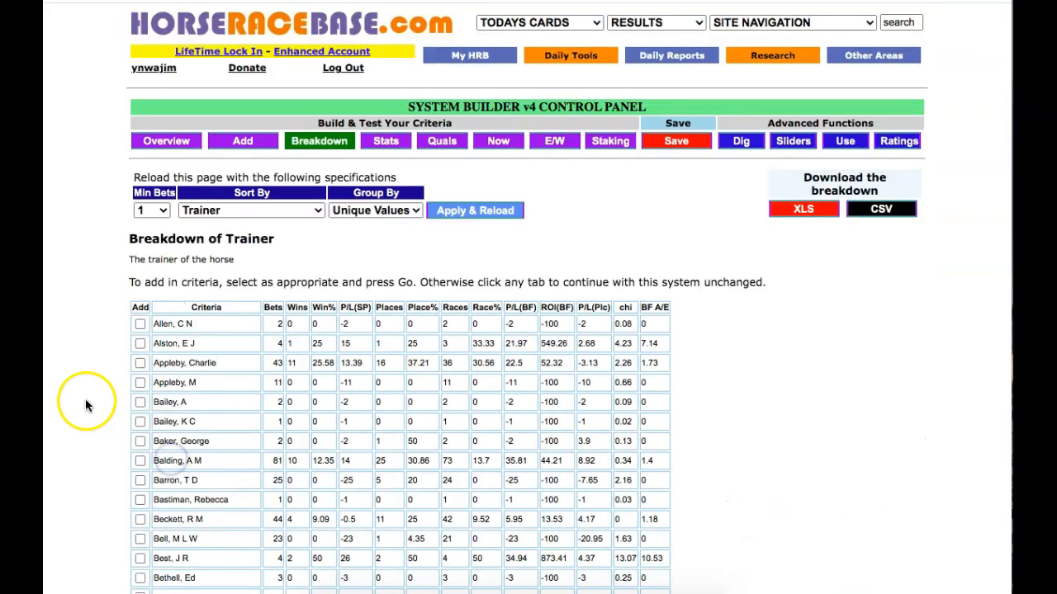
Sort the trainer breakdown by Wins - High to Low and reload it.
scroll(104, 252, "down", 4)
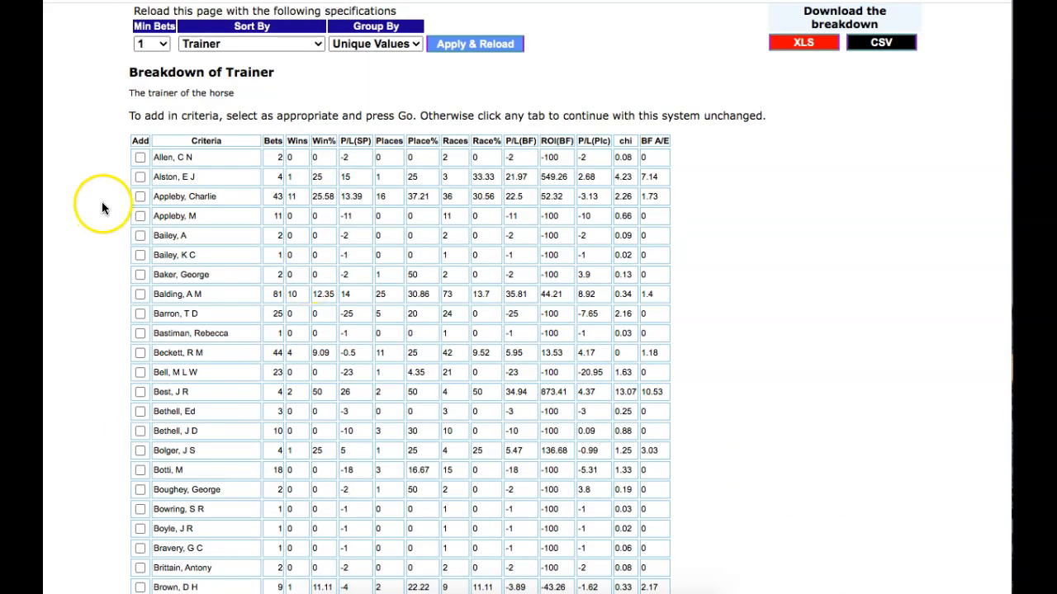
scroll(165, 182, "up", 3)
left_click(248, 150)
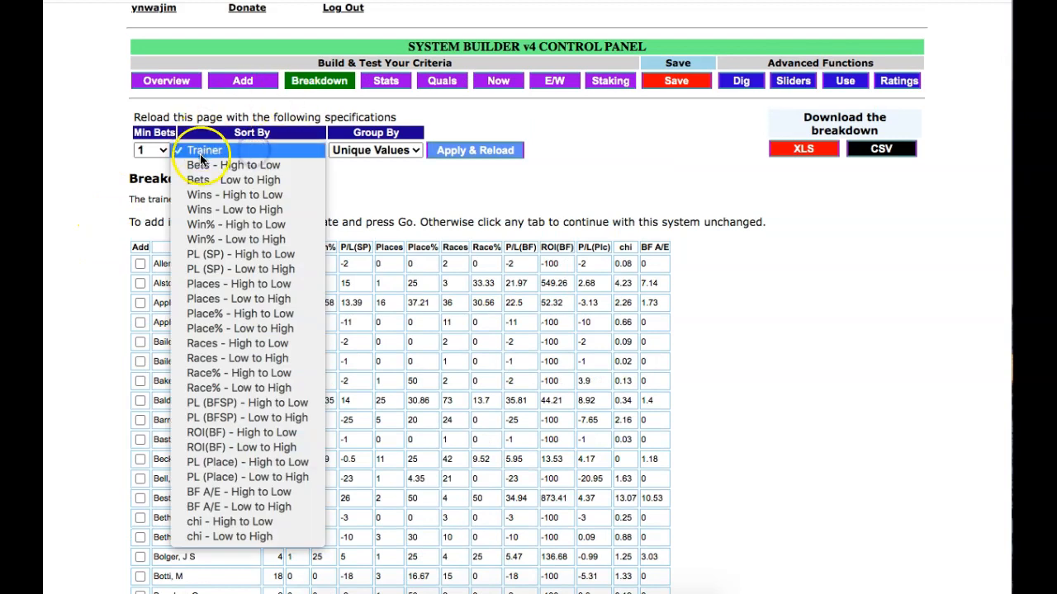
left_click(267, 195)
left_click(460, 152)
Examine the leading trainers' bets, wins, strike rates and profit figures in the sorted breakdown.
scroll(104, 389, "down", 3)
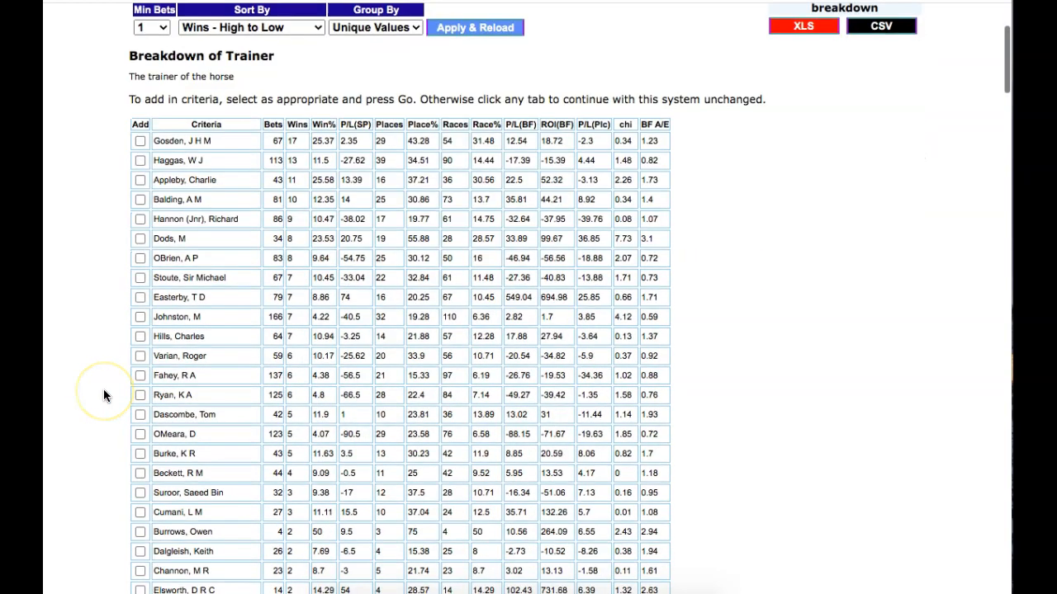
scroll(103, 389, "up", 1)
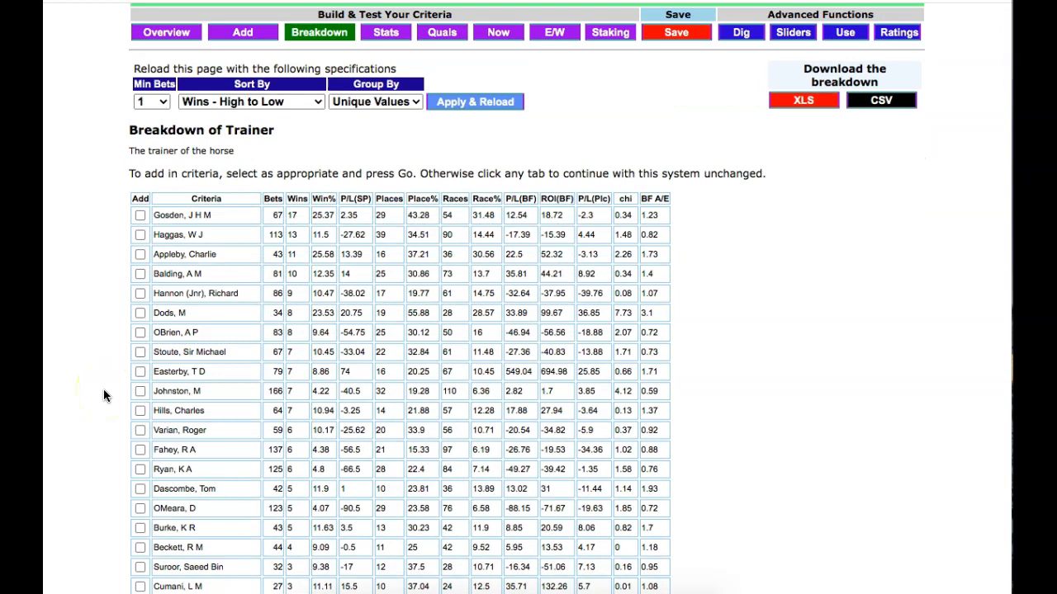
scroll(103, 394, "down", 2)
scroll(103, 394, "up", 2)
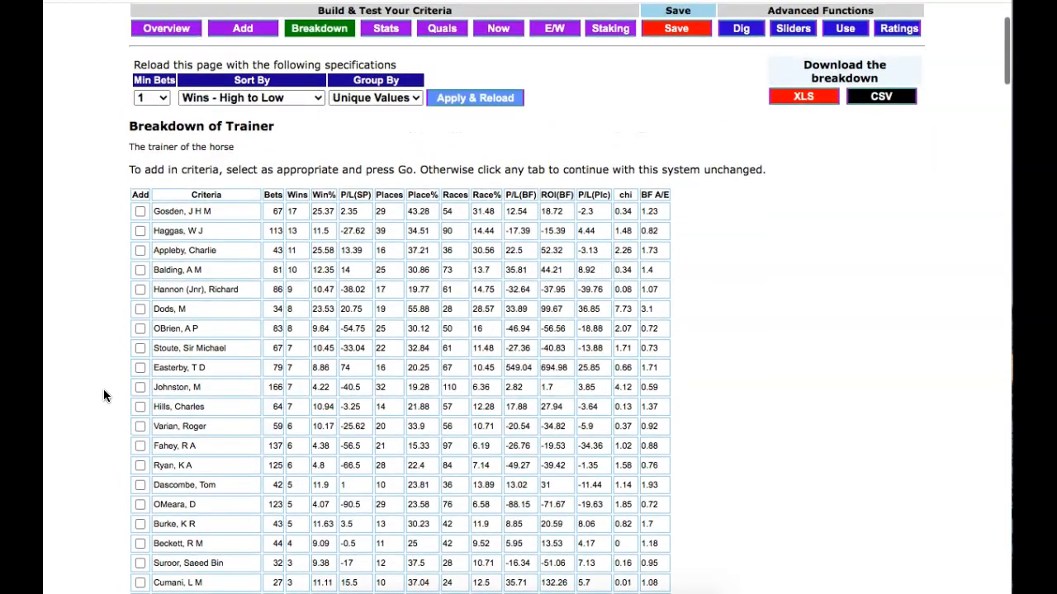
scroll(210, 230, "up", 1)
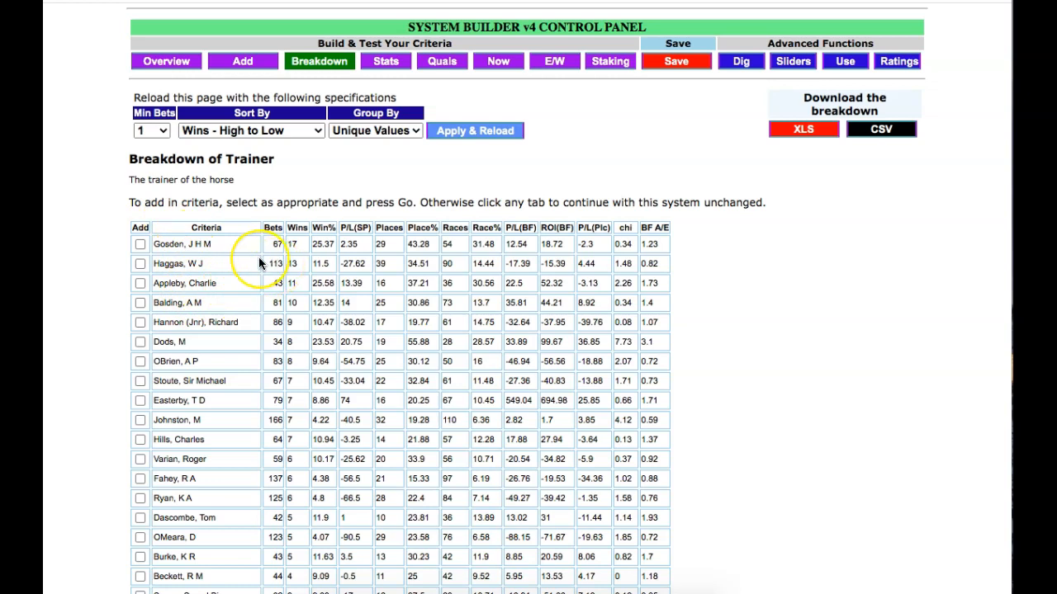
scroll(259, 258, "down", 1)
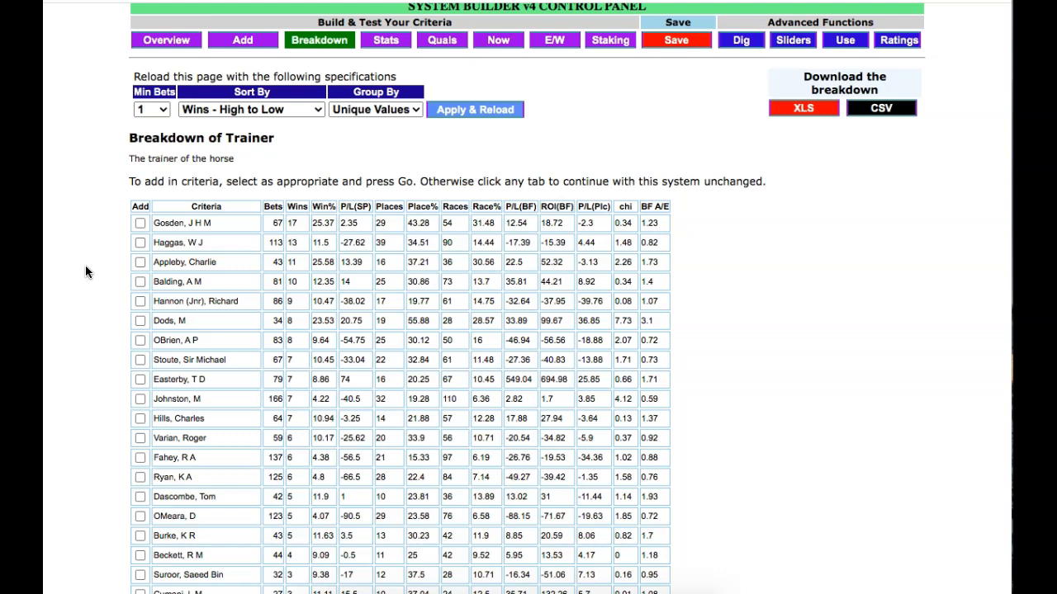
scroll(85, 266, "down", 1)
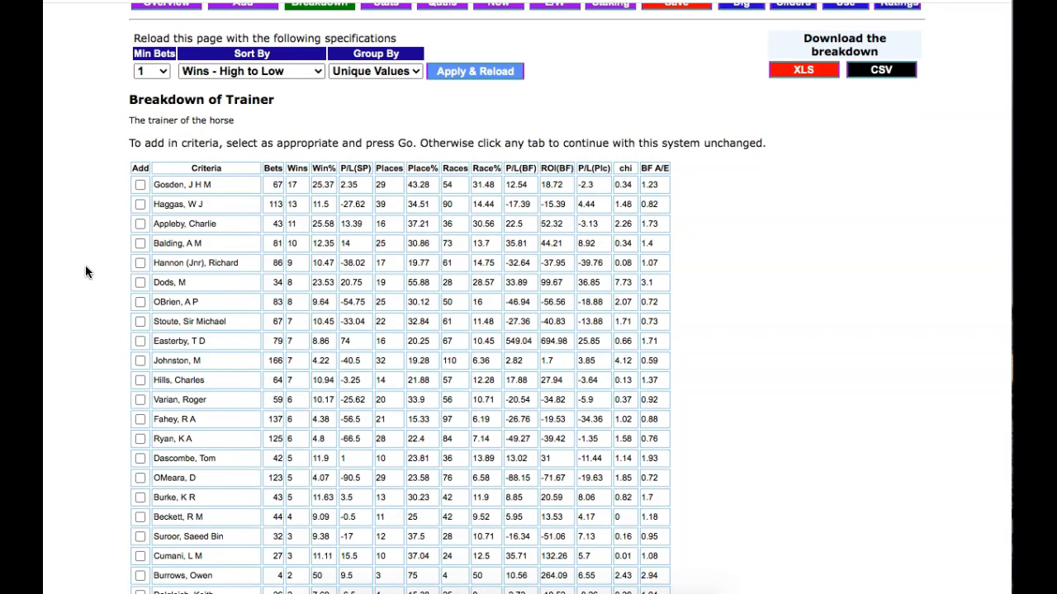
scroll(85, 265, "down", 3)
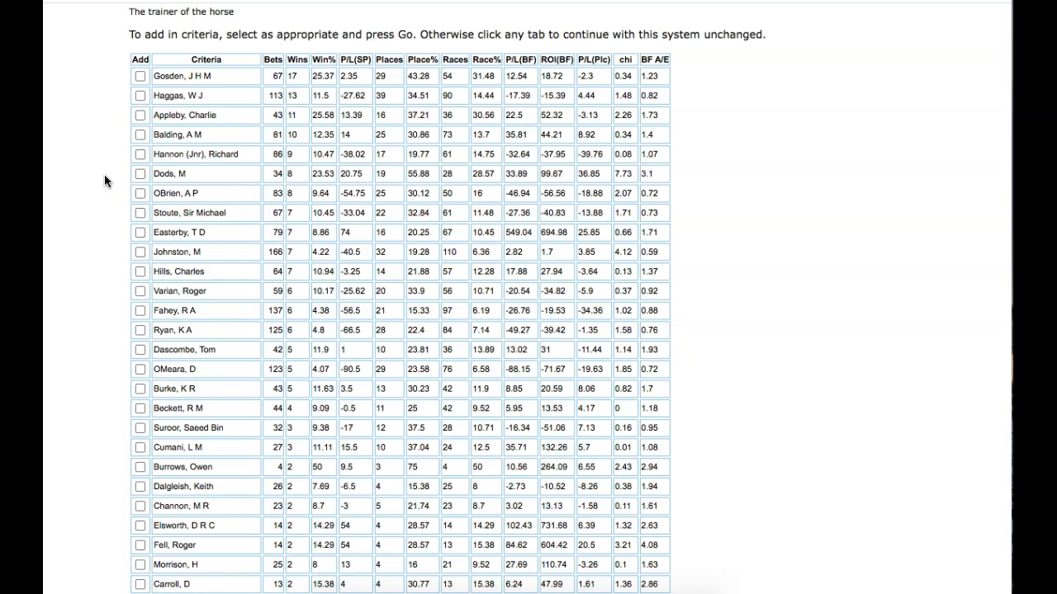
scroll(270, 184, "down", 1)
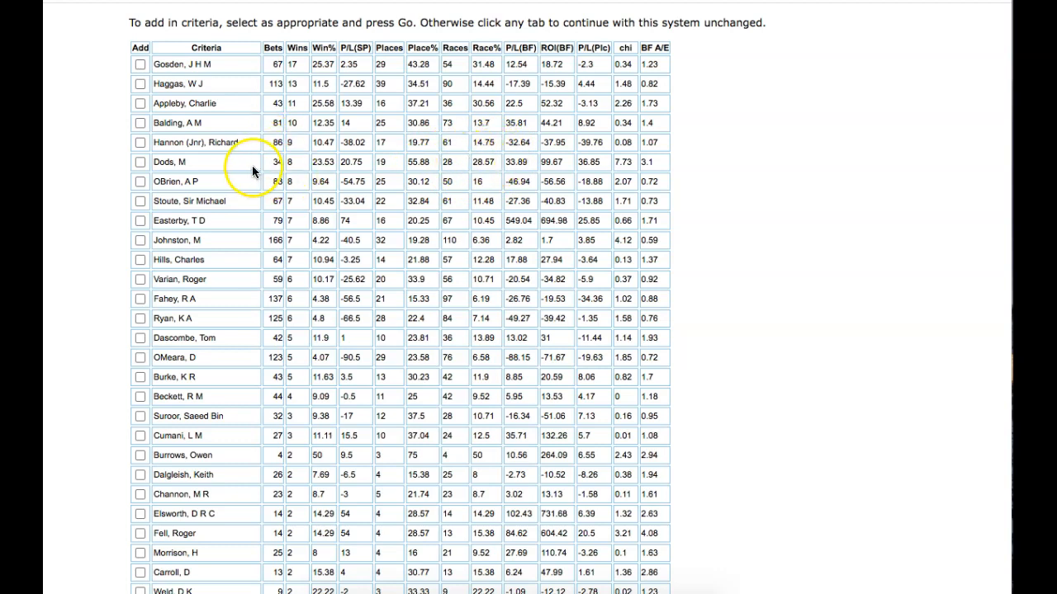
scroll(223, 161, "down", 2)
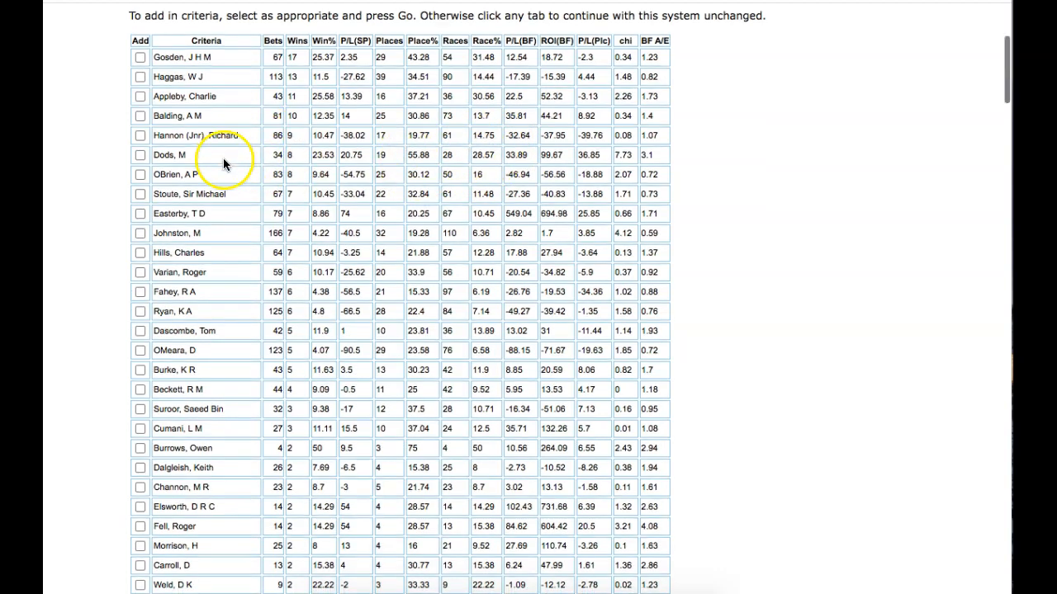
Compare bets, wins, strike rates and profit figures for the trainers with multiple wins in the breakdown.
scroll(247, 223, "down", 2)
scroll(235, 273, "down", 2)
scroll(235, 275, "up", 3)
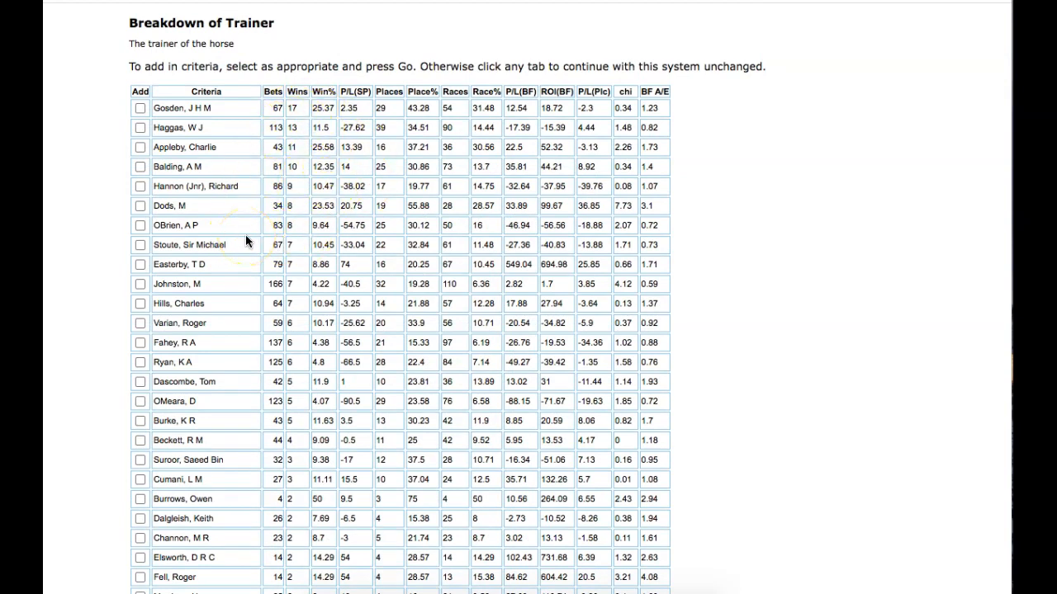
scroll(246, 240, "down", 2)
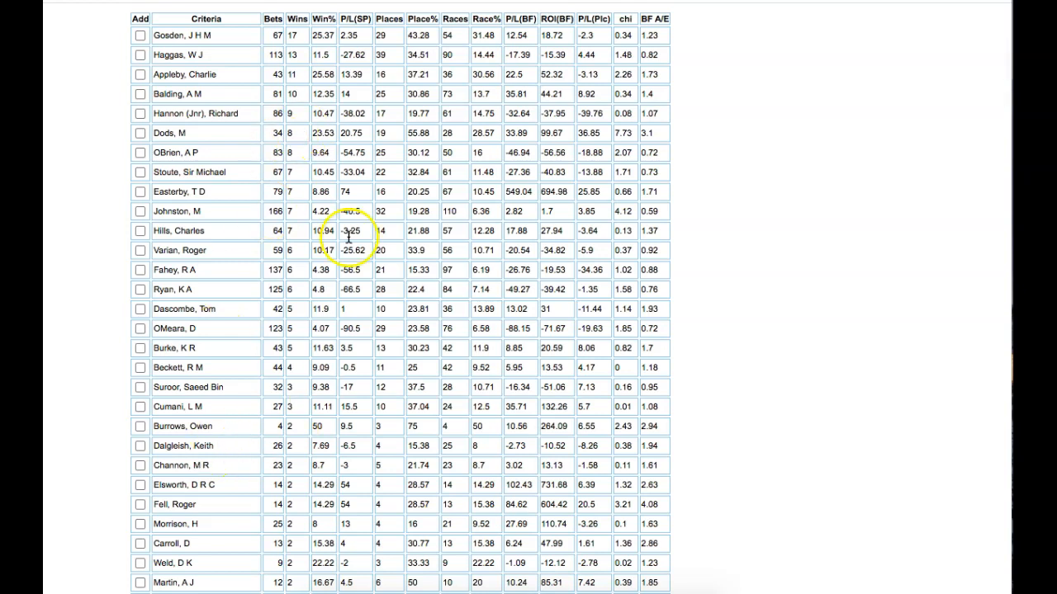
scroll(228, 230, "down", 1)
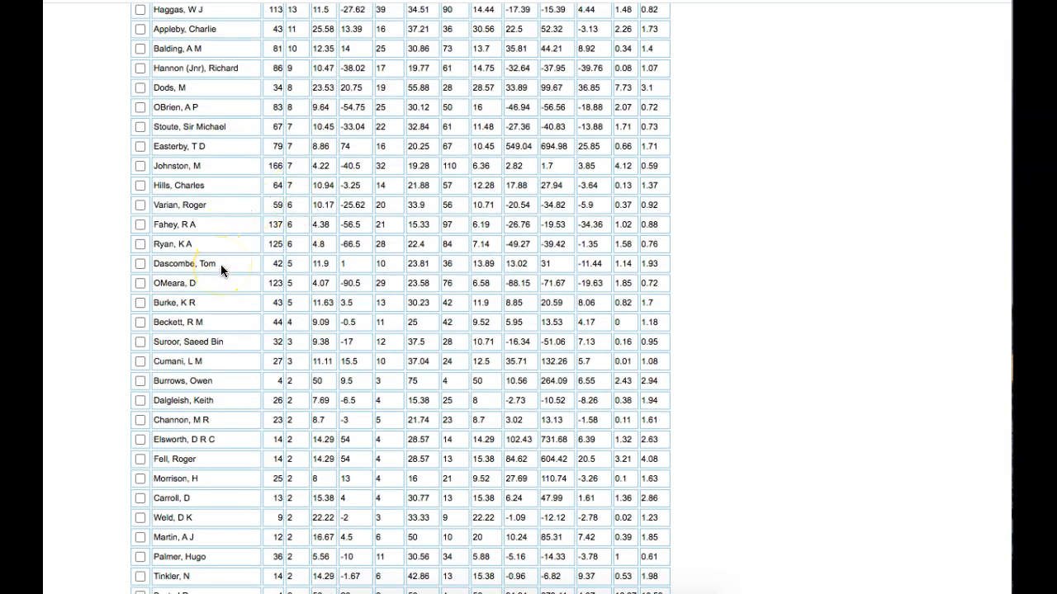
scroll(265, 275, "down", 1)
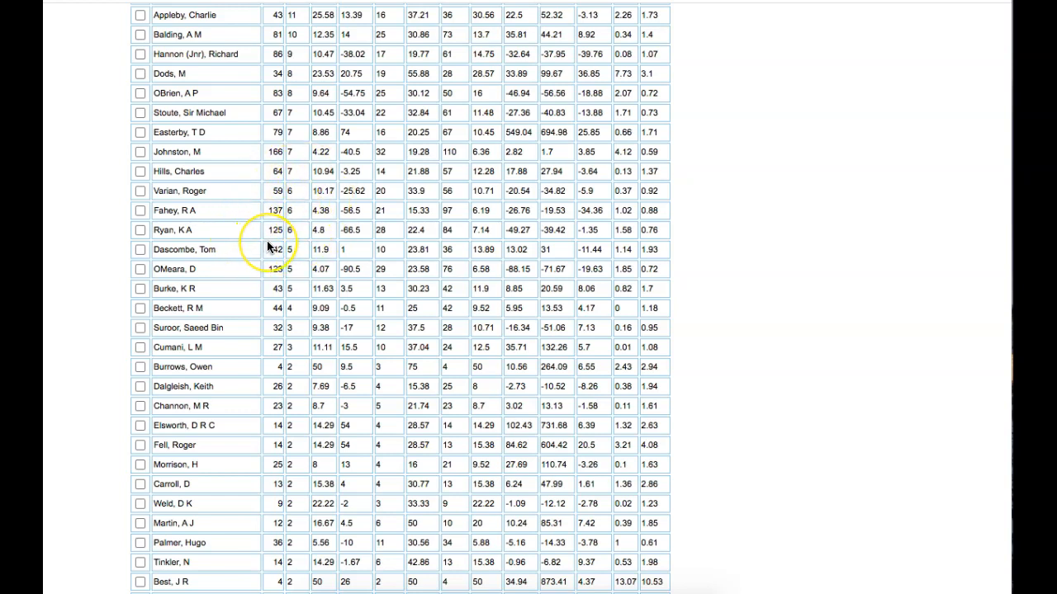
scroll(267, 245, "down", 1)
scroll(243, 245, "down", 5)
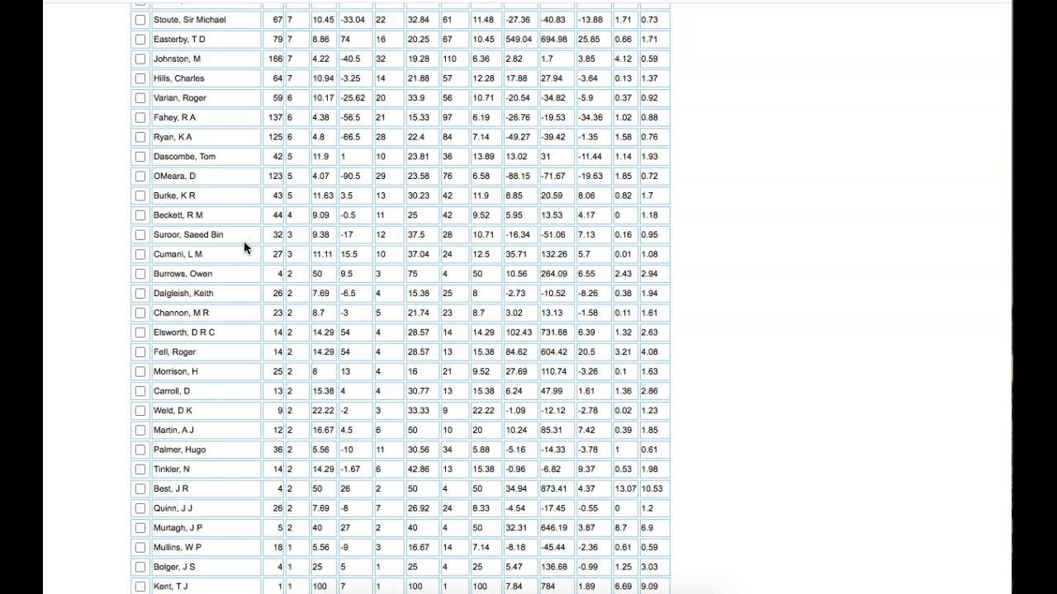
Look through the rest of the trainer breakdown, from the lower-ranked winners to the winless trainers at its end.
scroll(245, 247, "down", 15)
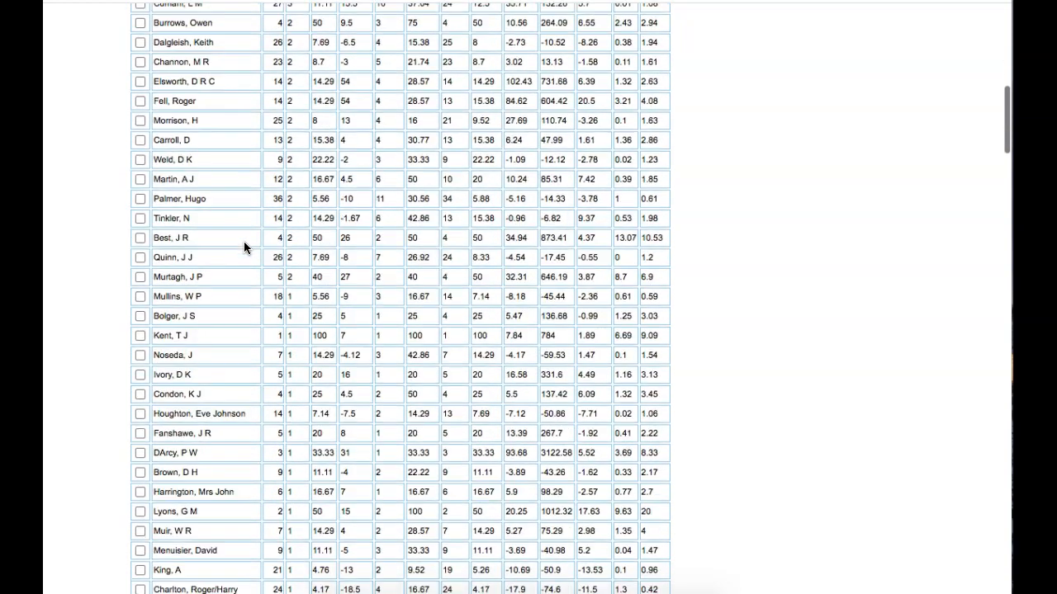
scroll(243, 246, "down", 4)
left_click(253, 325)
scroll(253, 325, "down", 18)
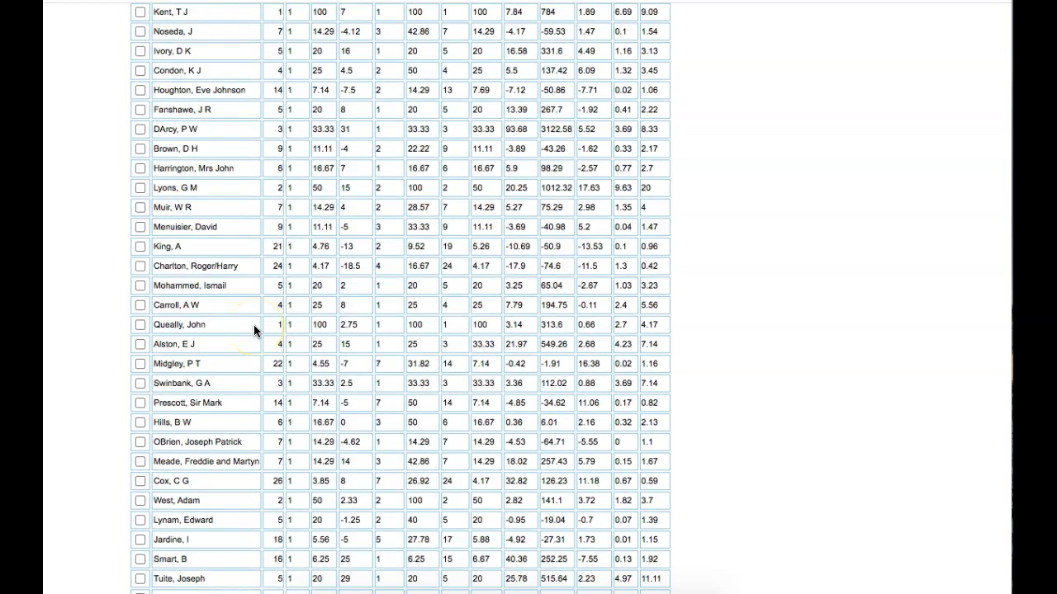
scroll(253, 326, "down", 9)
scroll(253, 326, "down", 12)
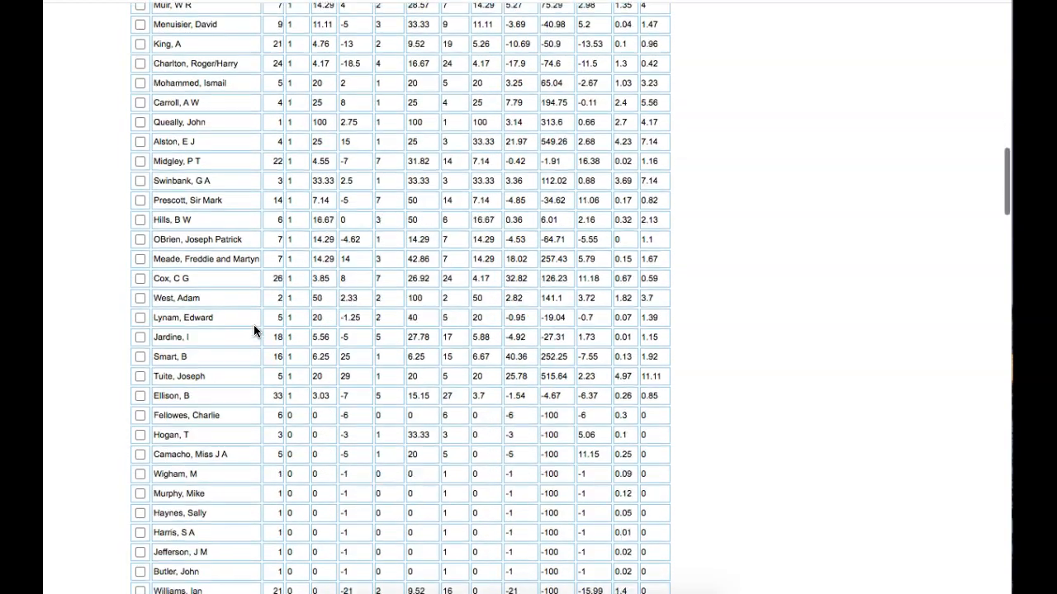
scroll(253, 330, "down", 8)
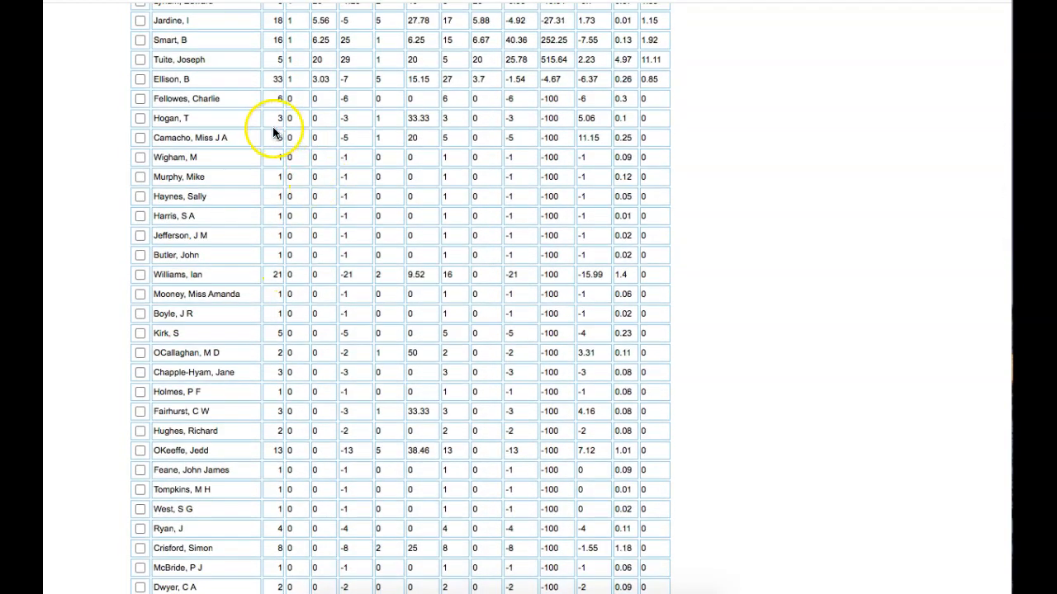
scroll(252, 286, "down", 5)
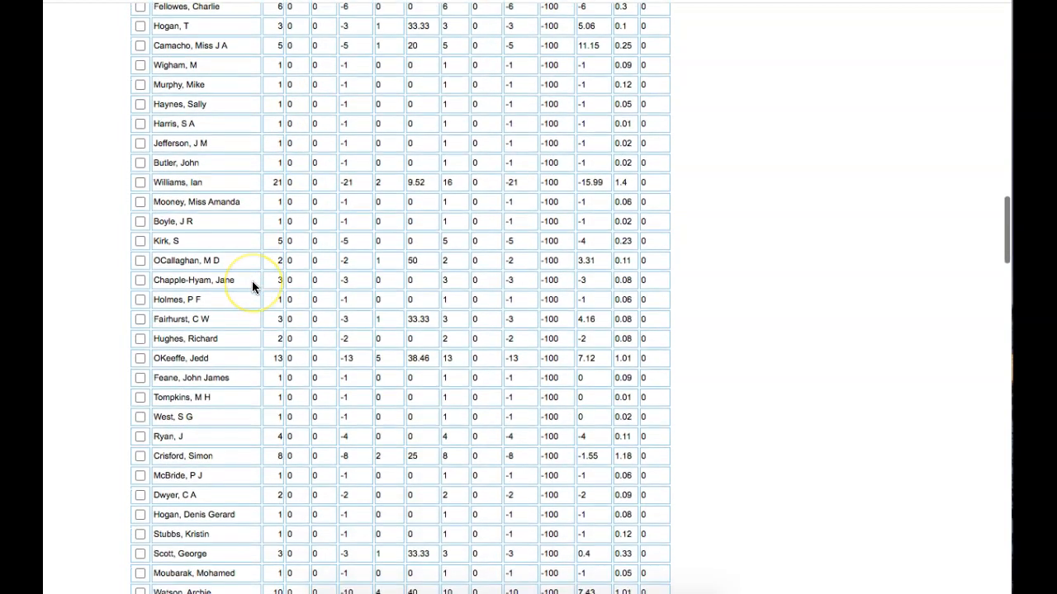
scroll(252, 285, "down", 20)
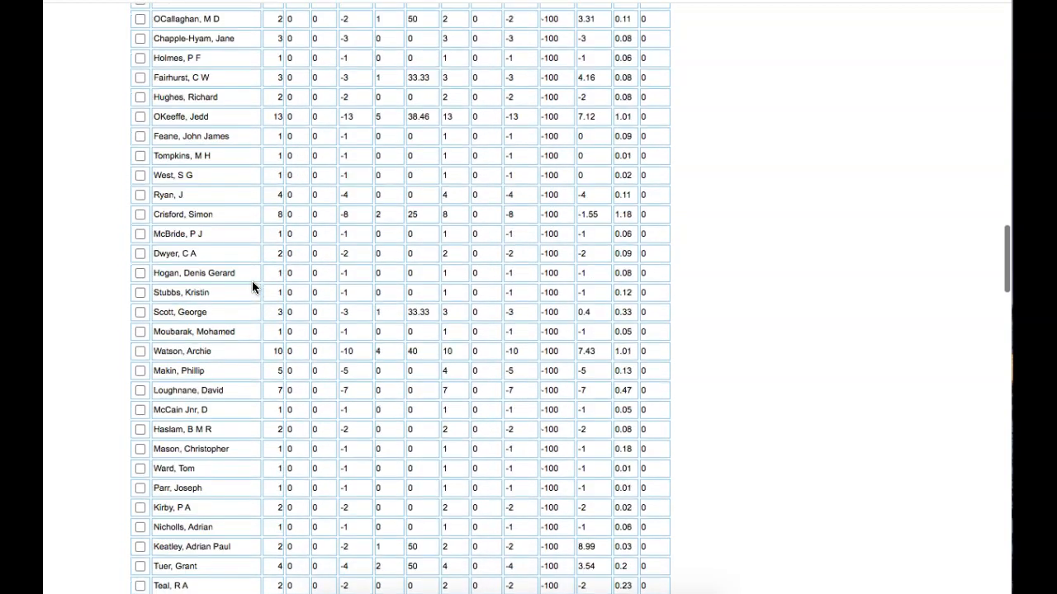
scroll(252, 286, "down", 19)
scroll(248, 376, "down", 18)
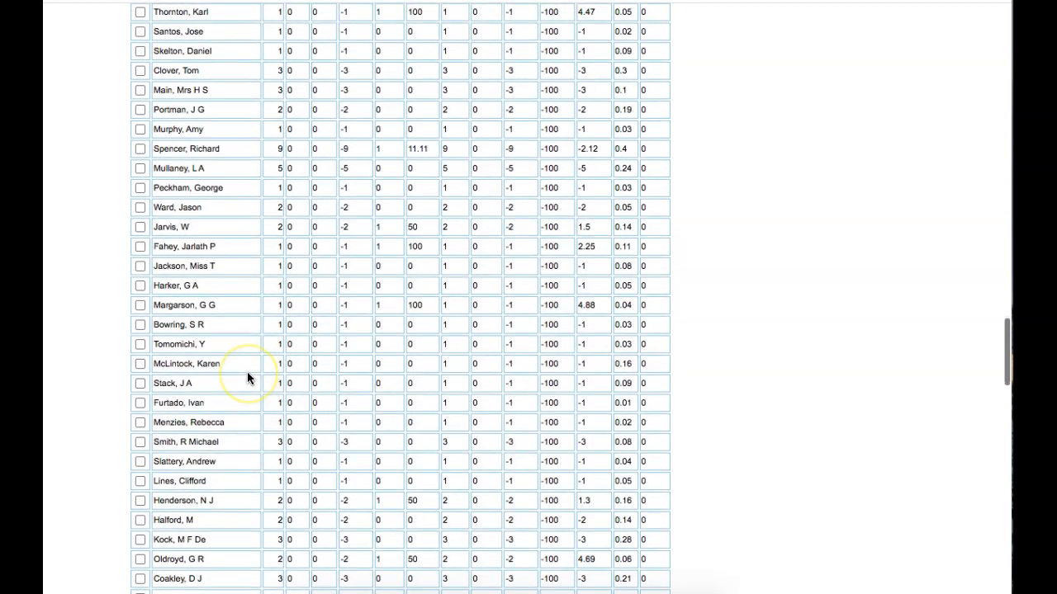
scroll(247, 378, "down", 19)
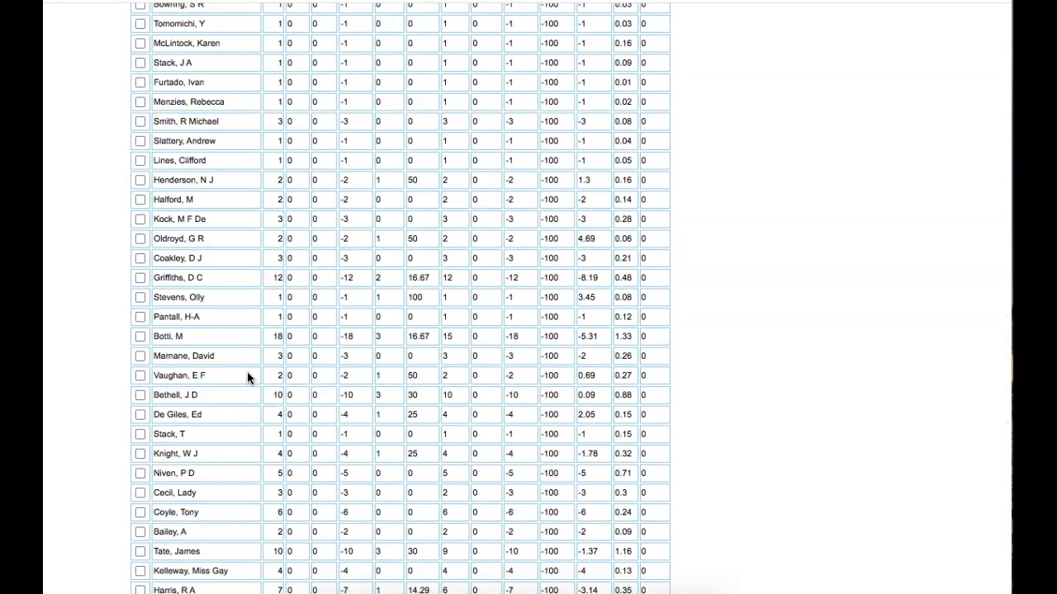
scroll(247, 378, "down", 4)
scroll(247, 378, "down", 3)
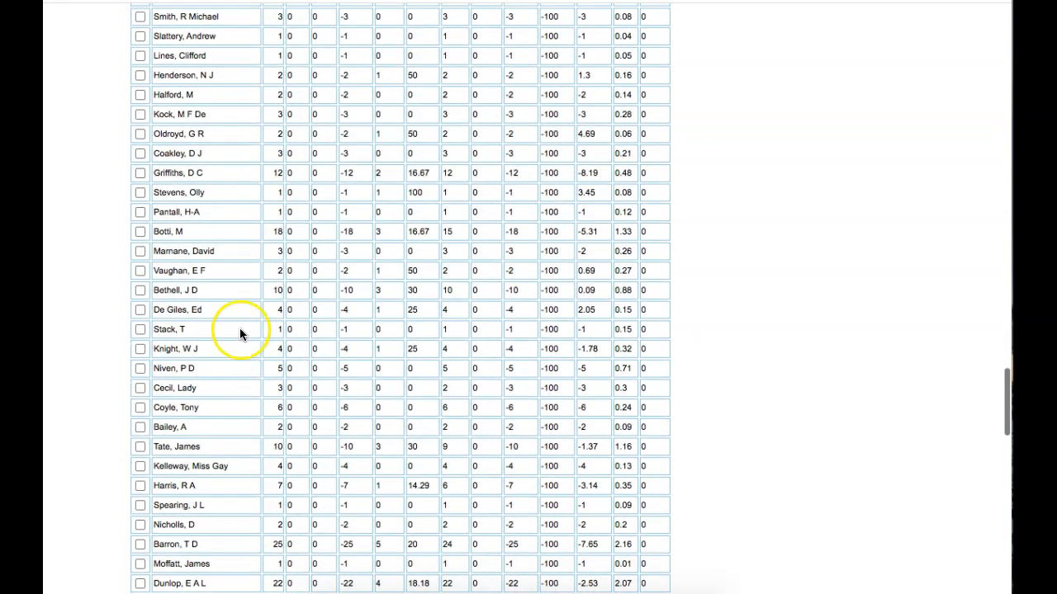
scroll(259, 330, "down", 20)
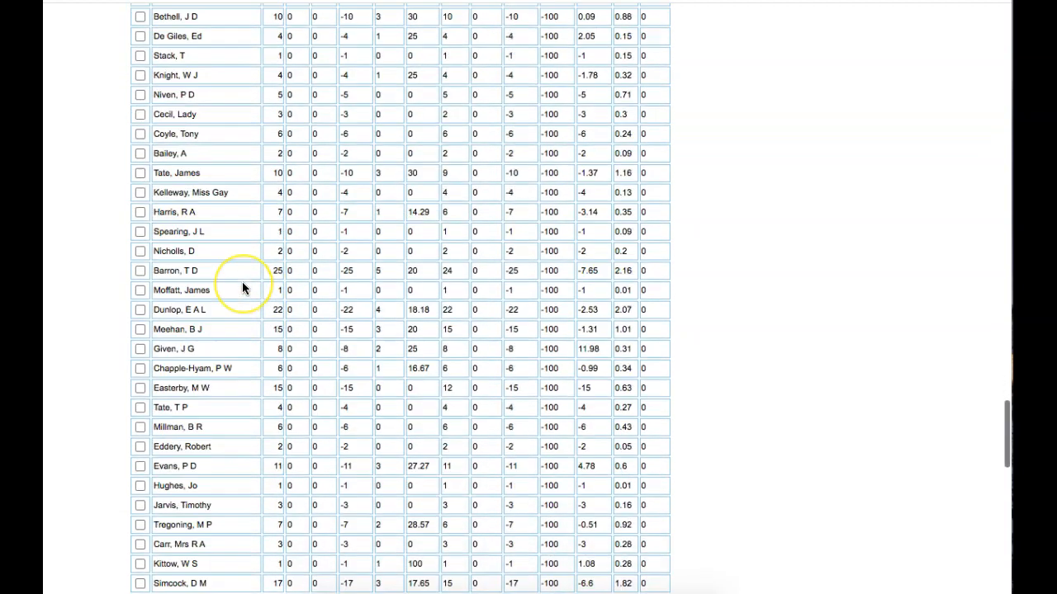
scroll(256, 224, "down", 4)
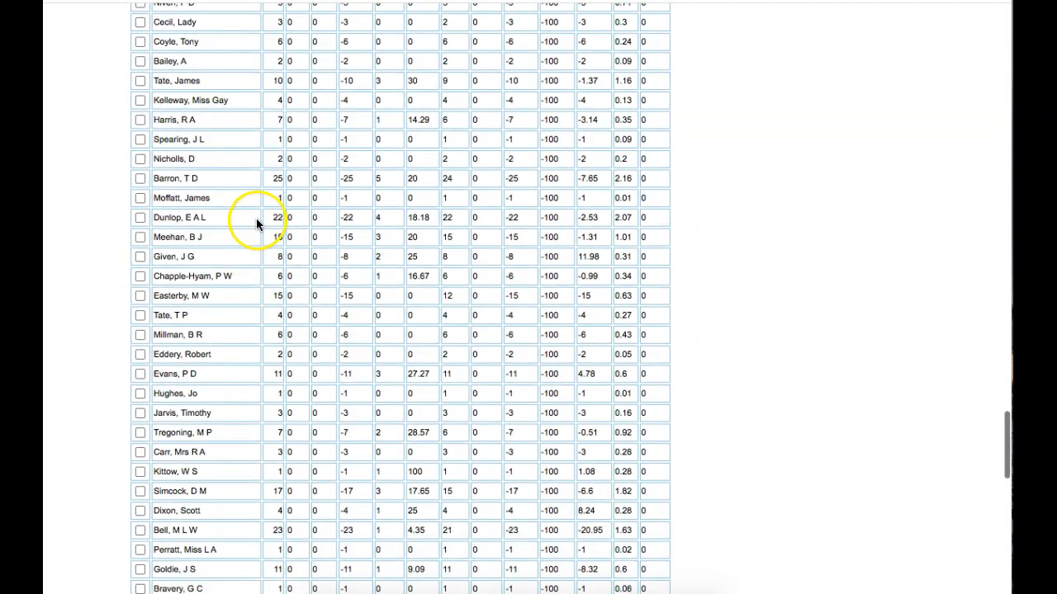
scroll(241, 217, "down", 20)
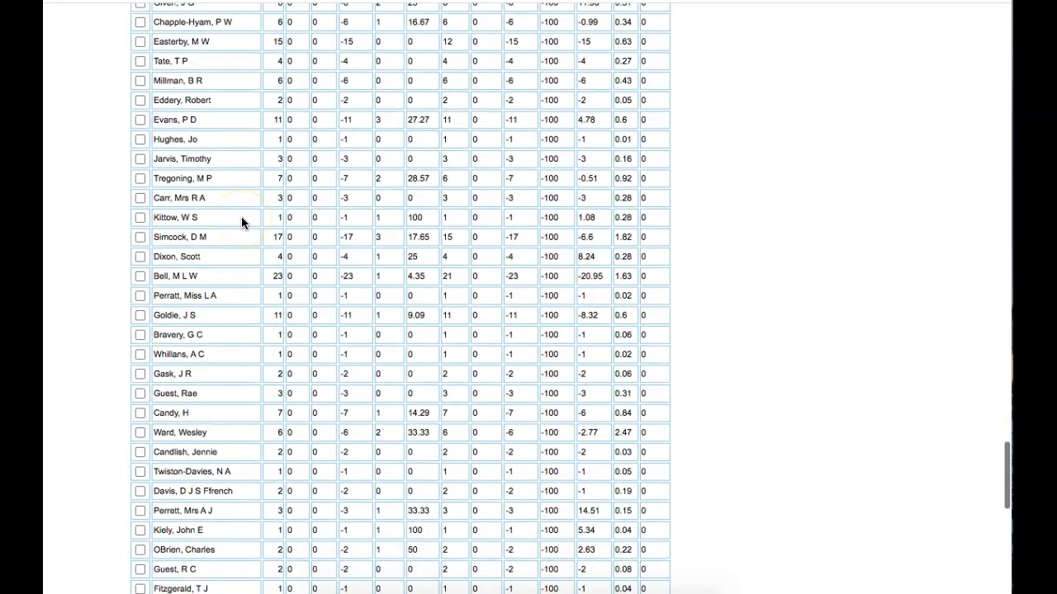
scroll(241, 220, "down", 20)
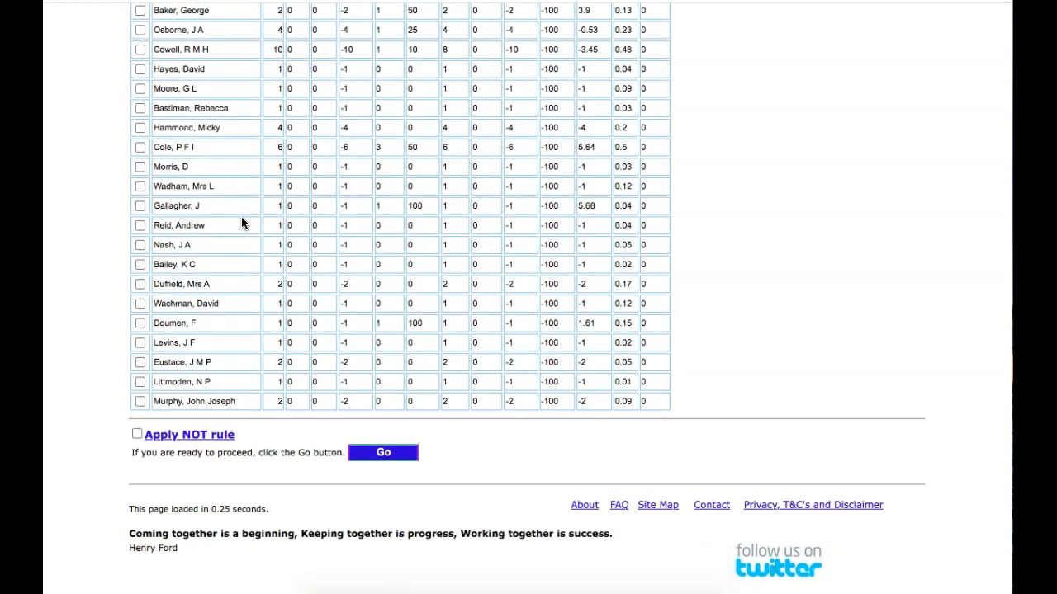
Add the trainer Gosden, J H M from the breakdown to the system as a criterion.
scroll(241, 219, "up", 10)
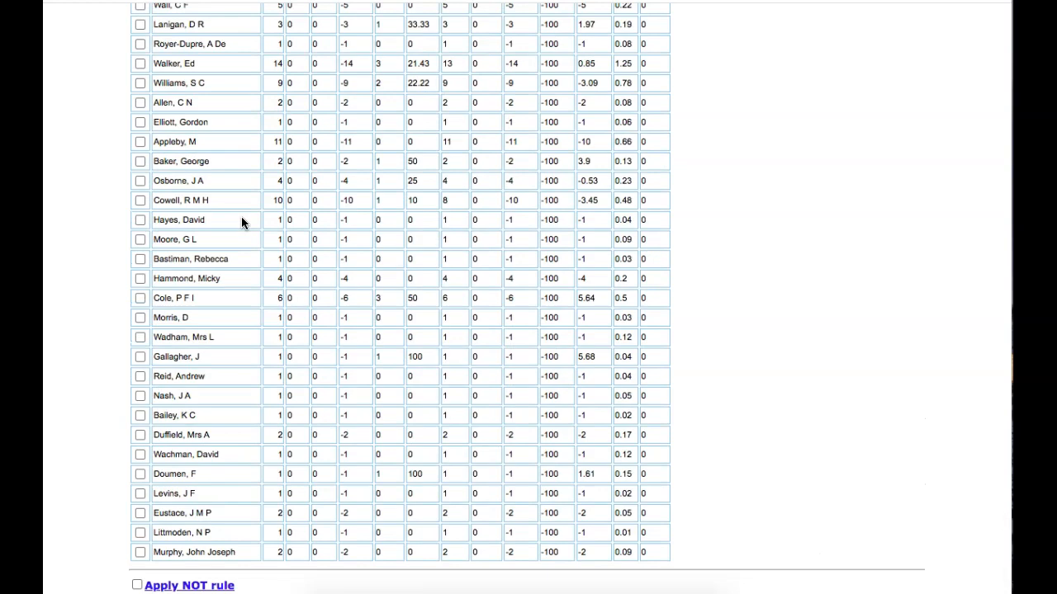
scroll(241, 220, "up", 20)
scroll(241, 217, "up", 20)
left_click(315, 244)
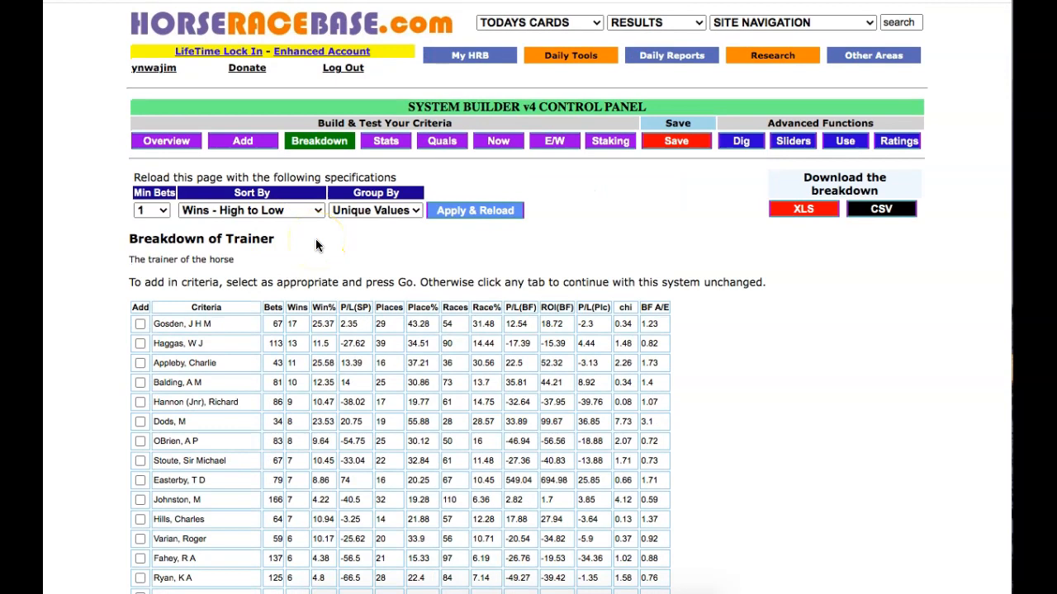
scroll(132, 305, "down", 2)
scroll(116, 258, "down", 3)
left_click(142, 151)
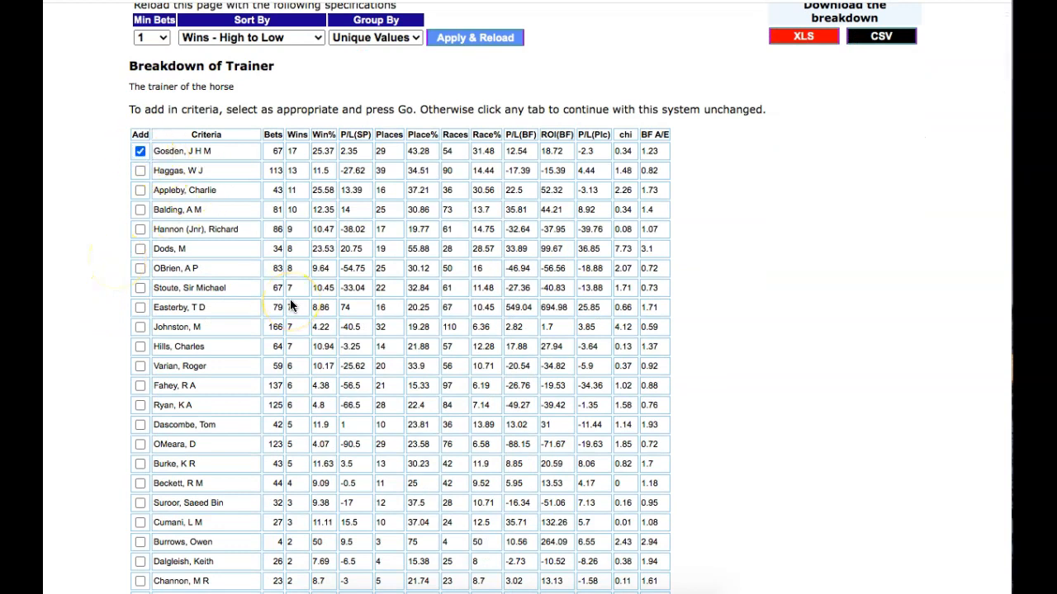
scroll(290, 306, "down", 20)
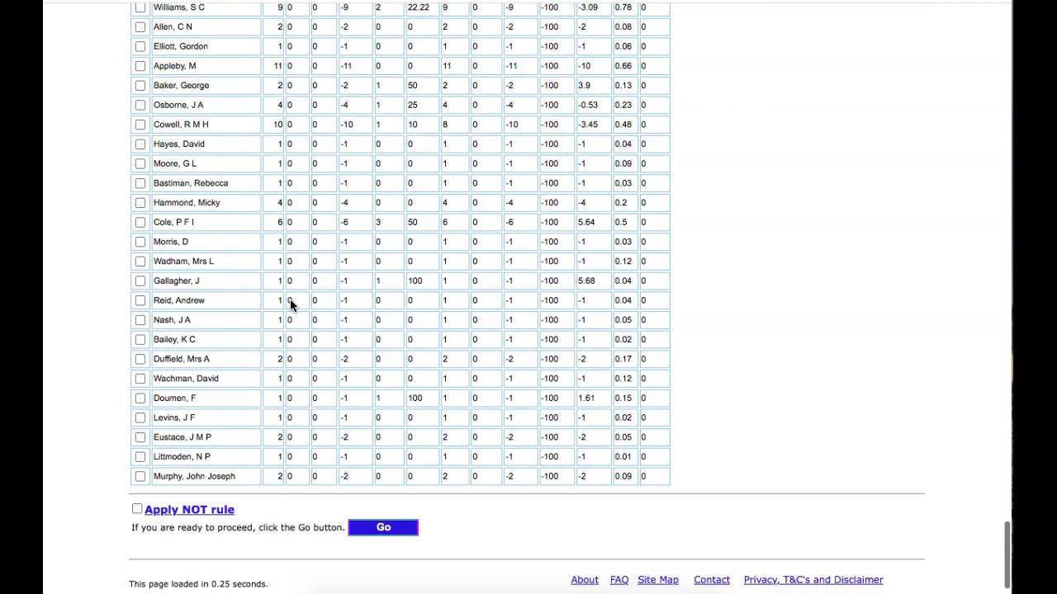
scroll(289, 304, "down", 3)
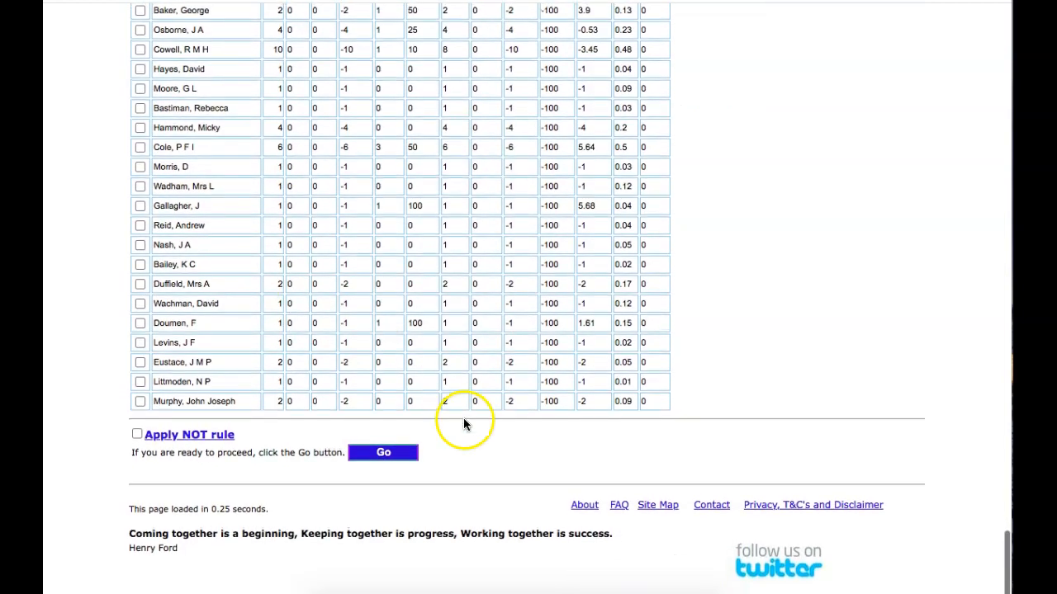
left_click(403, 454)
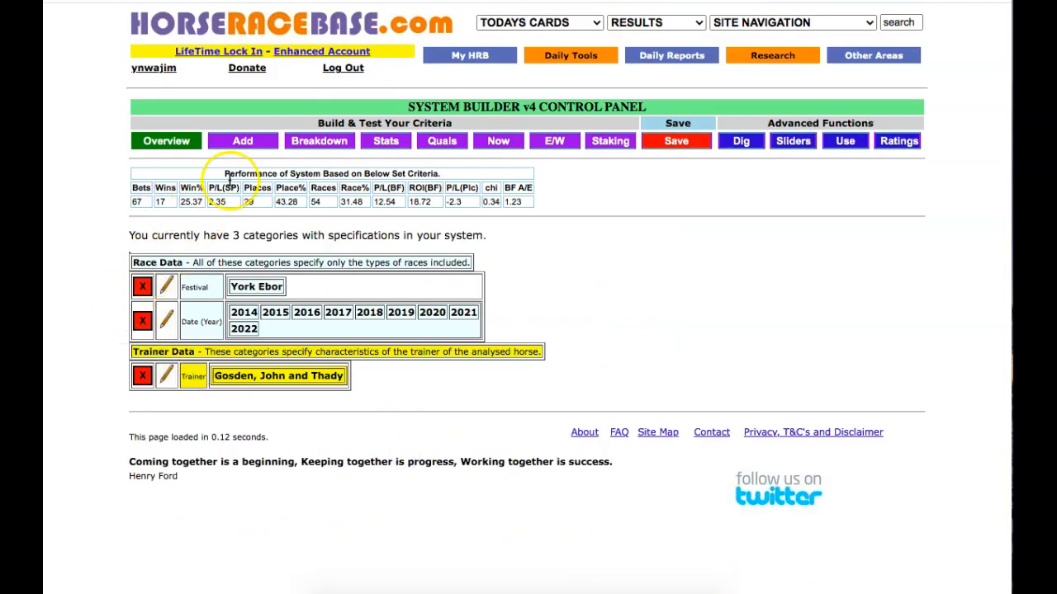
Review the overall and year-by-year statistics of the system limited to the Gosden trainer criterion.
left_click(383, 145)
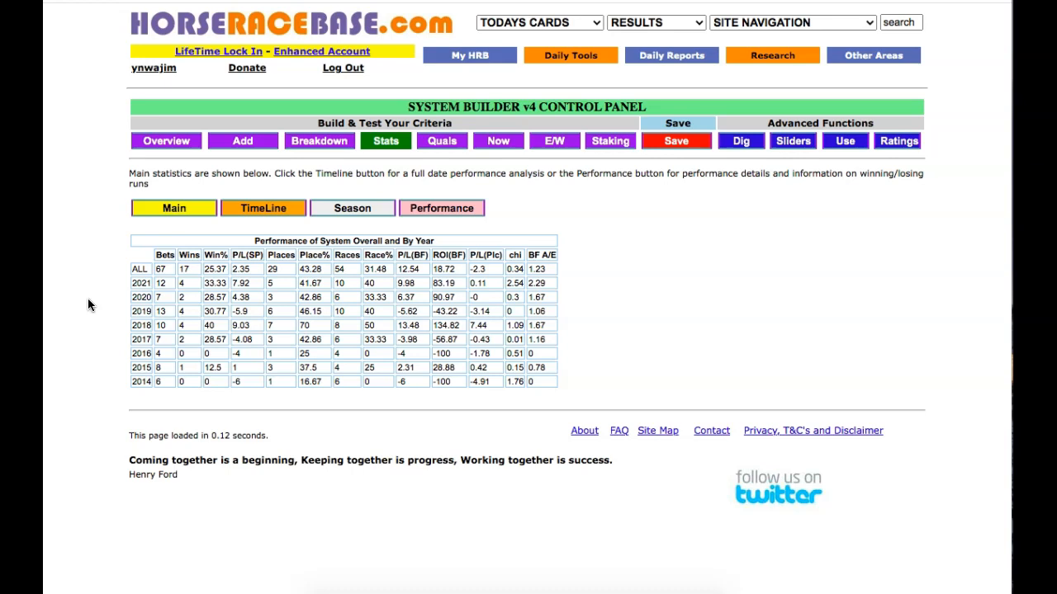
left_click(156, 151)
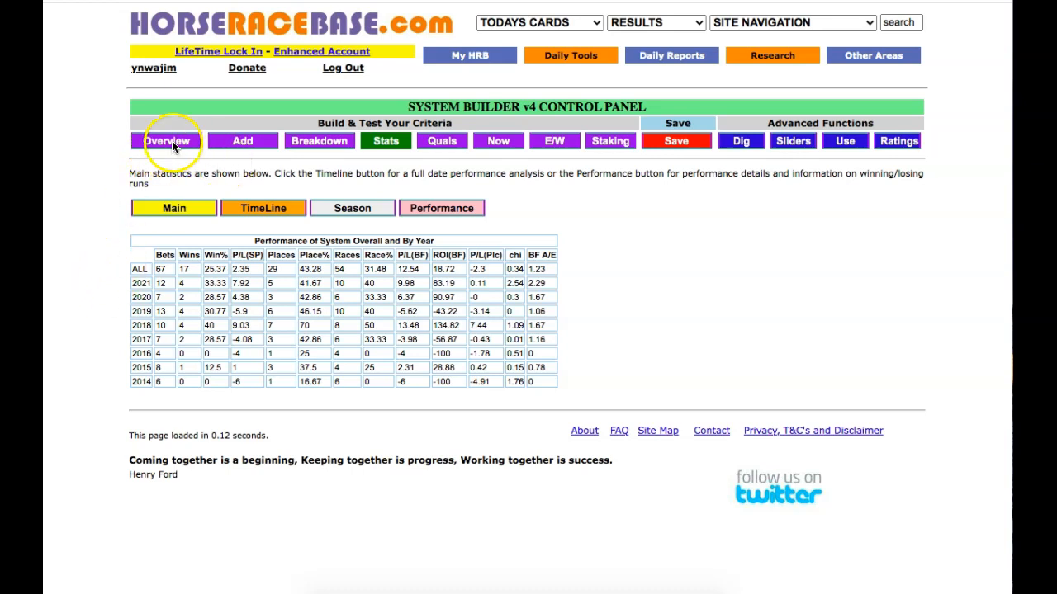
Generate a breakdown of the system by Race Type from the Race Data categories.
left_click(319, 141)
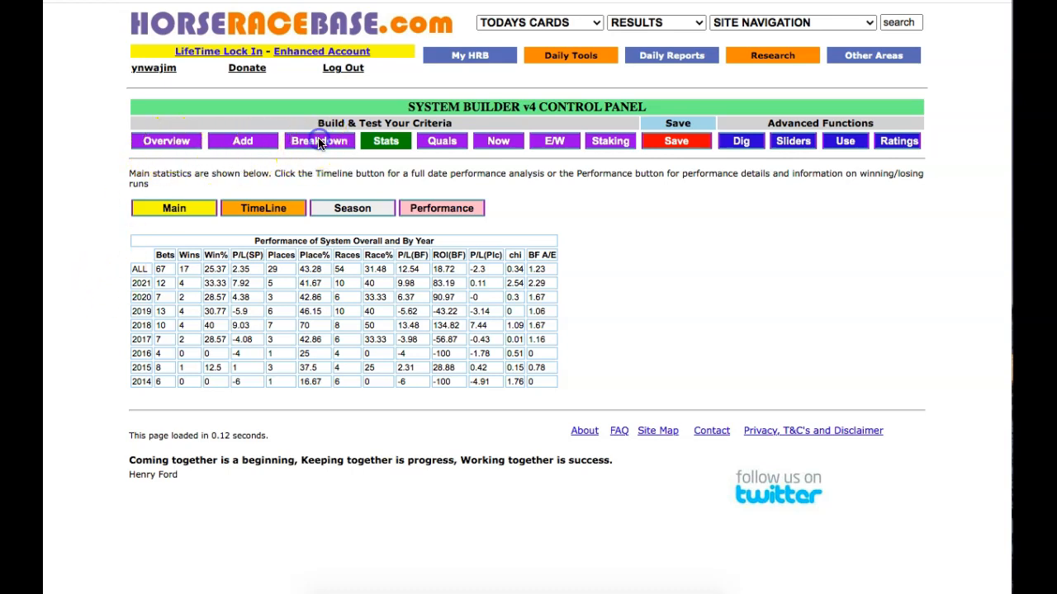
scroll(390, 238, "down", 2)
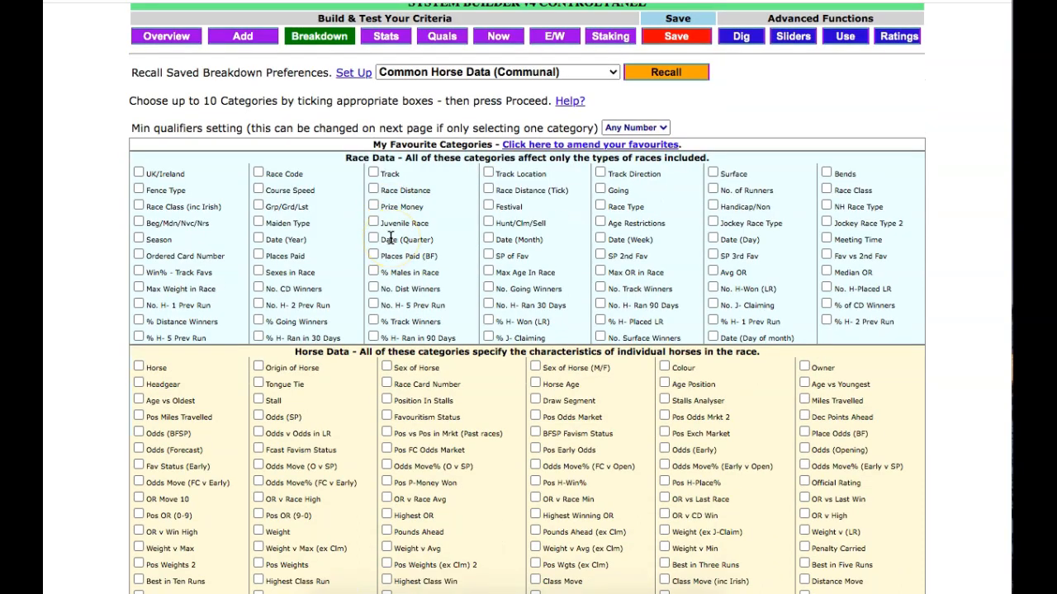
scroll(414, 286, "down", 1)
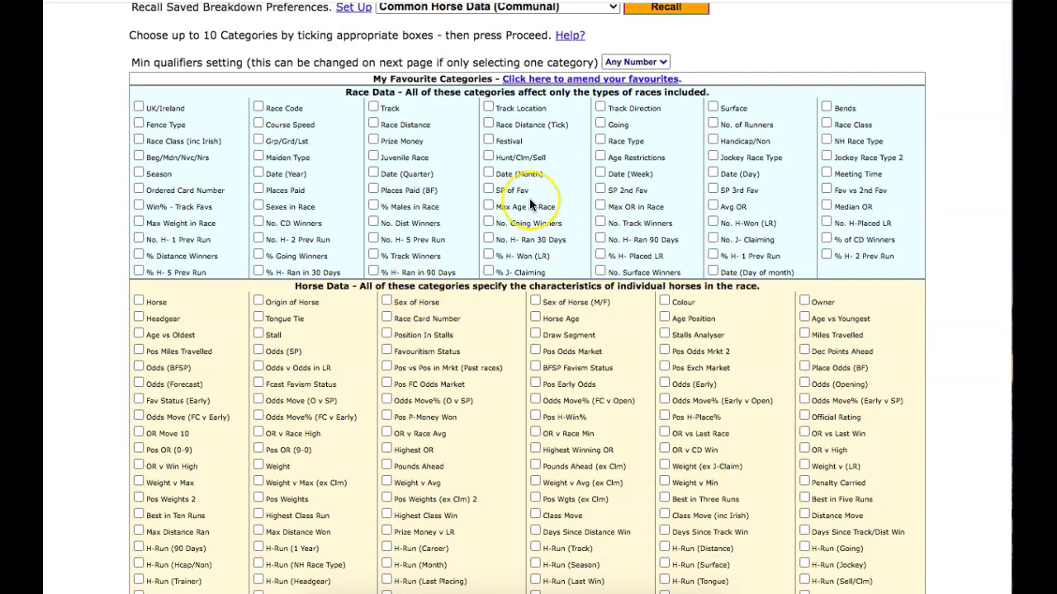
scroll(529, 198, "down", 1)
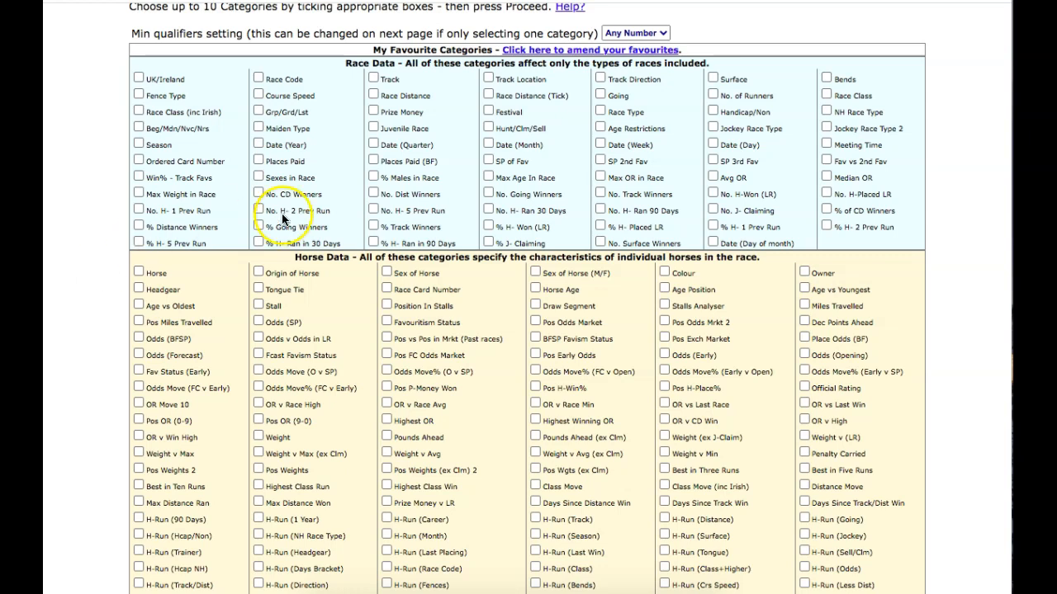
scroll(479, 240, "down", 1)
scroll(494, 275, "up", 2)
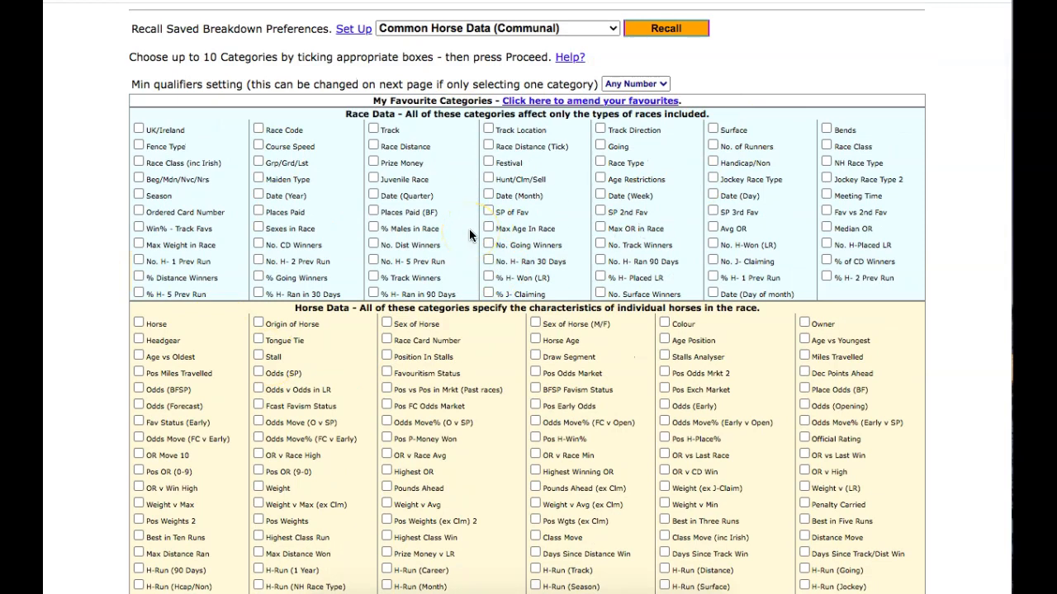
left_click(600, 161)
scroll(382, 383, "down", 20)
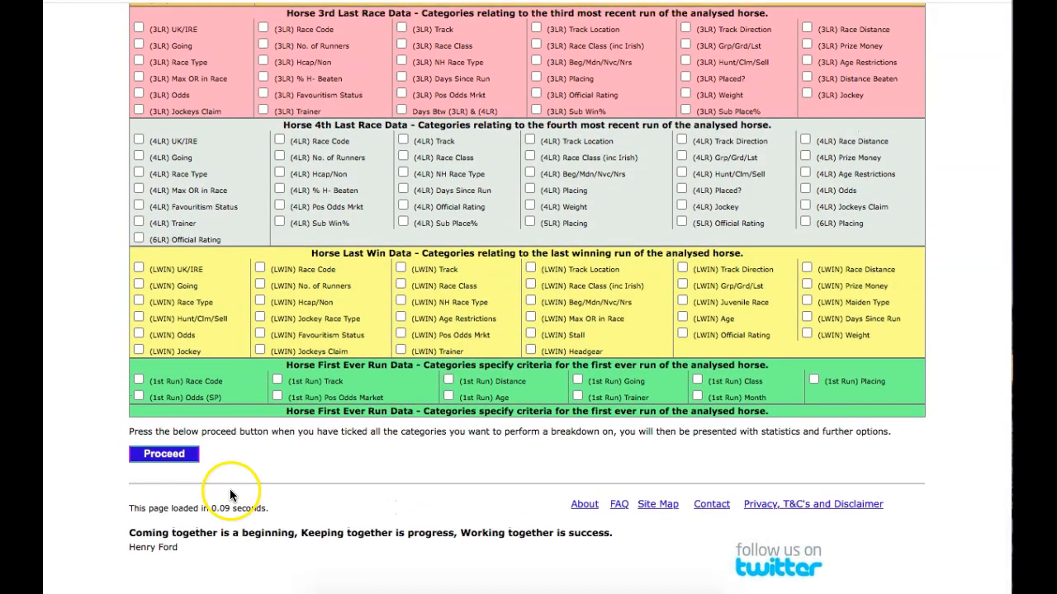
left_click(173, 455)
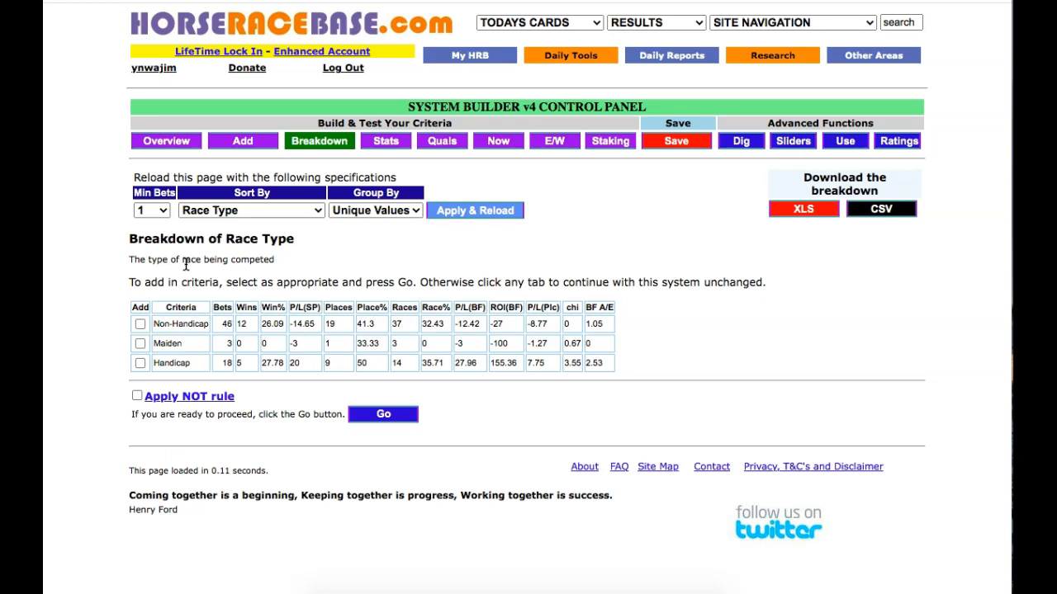
Add the Handicap race type from the breakdown to the system as a criterion.
left_click(47, 376)
left_click(139, 364)
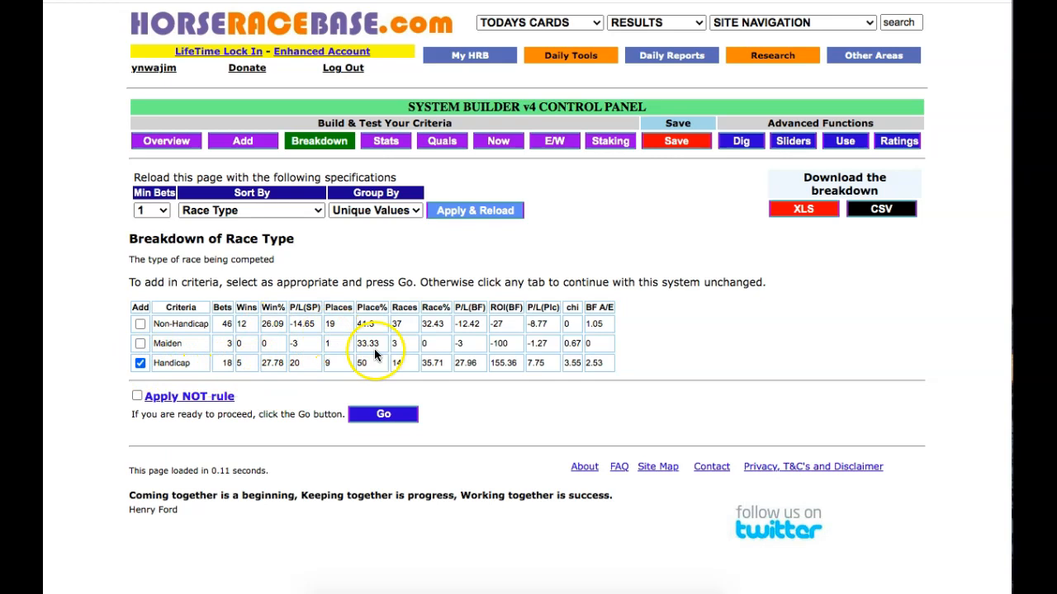
left_click(388, 416)
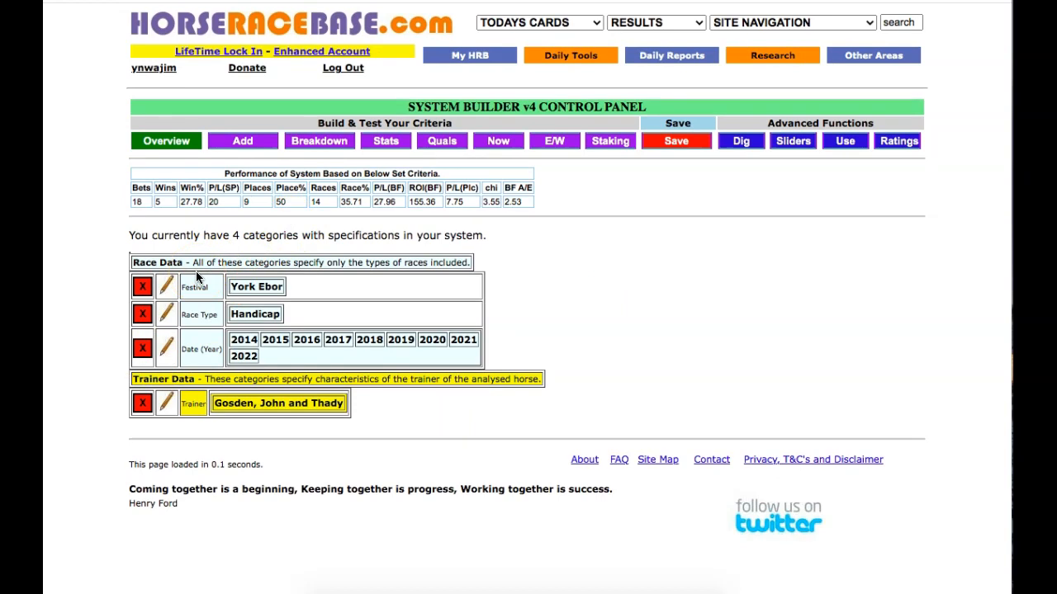
Check the overall and yearly statistics of the Gosden handicap system and generate a breakdown by Odds (SP).
left_click(382, 143)
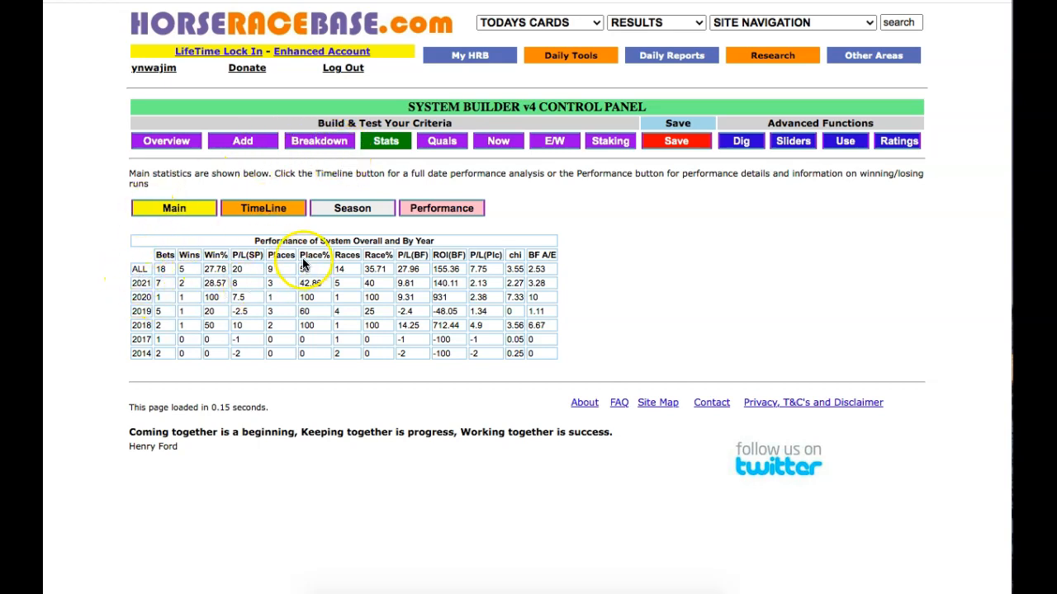
left_click(319, 141)
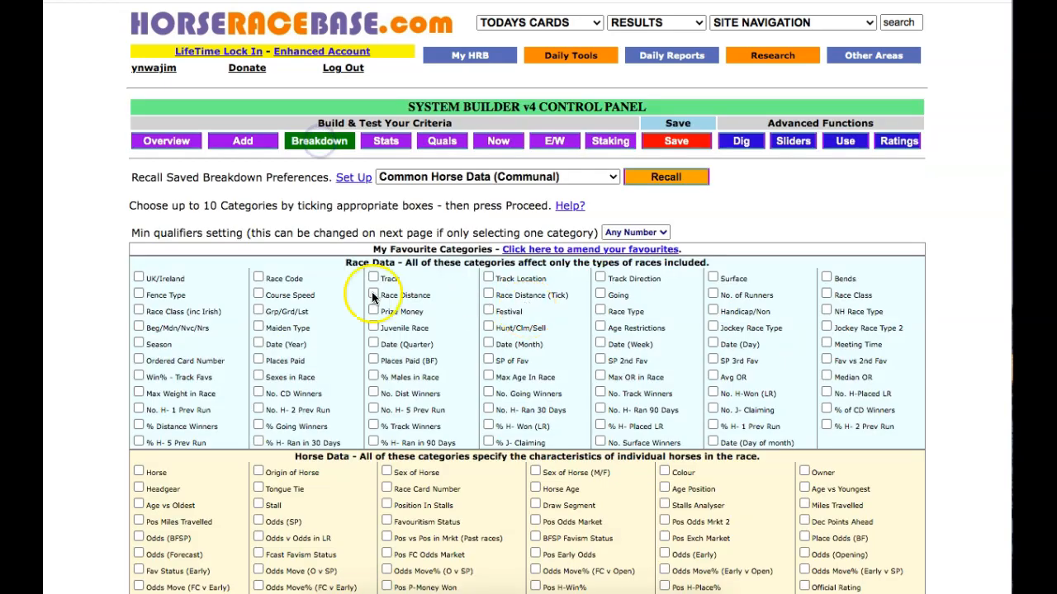
scroll(306, 339, "down", 3)
scroll(330, 307, "up", 1)
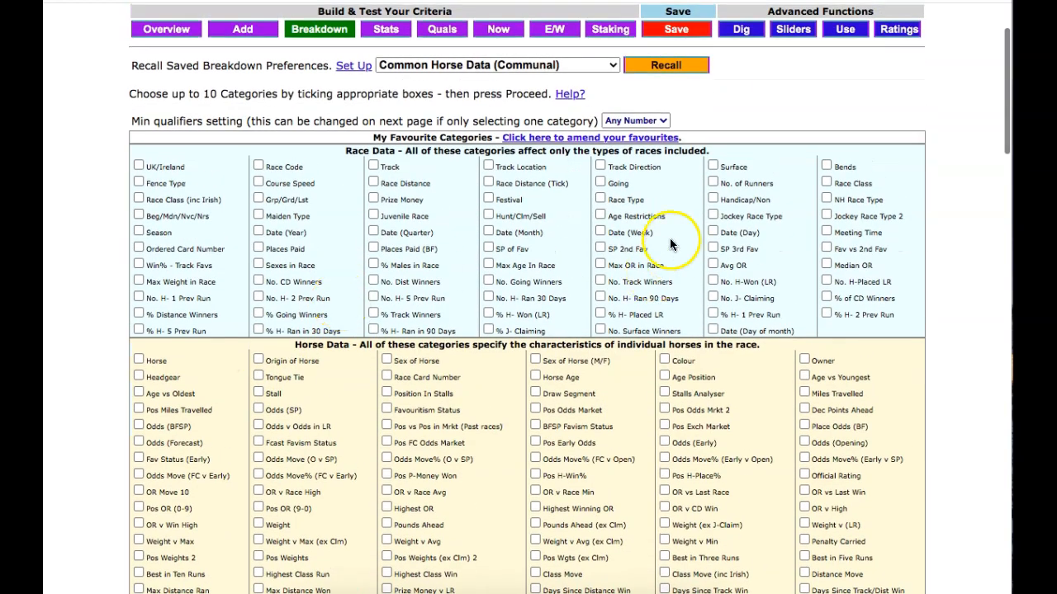
scroll(671, 244, "down", 1)
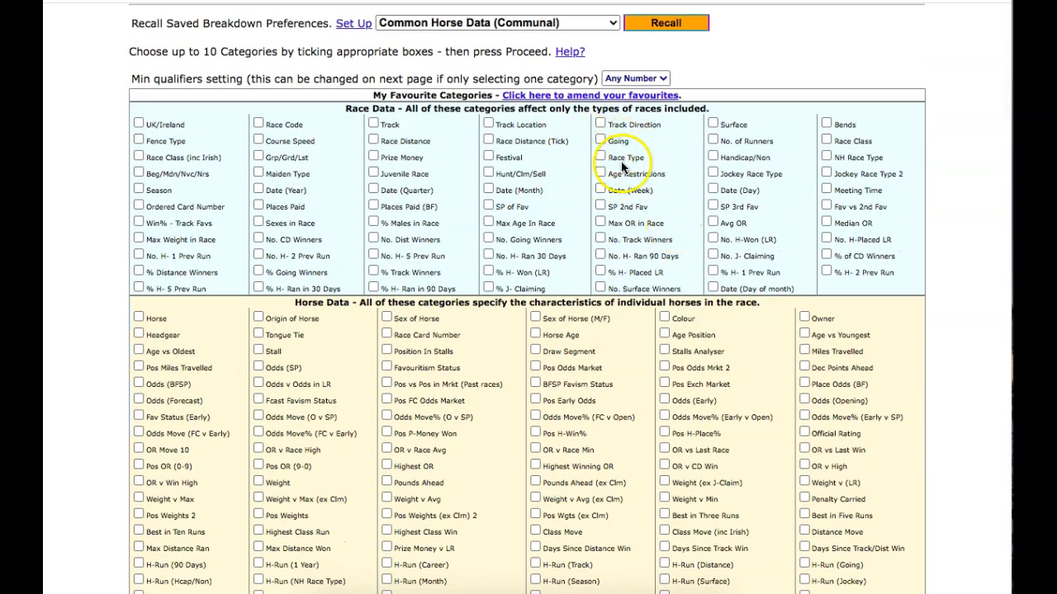
scroll(366, 236, "down", 2)
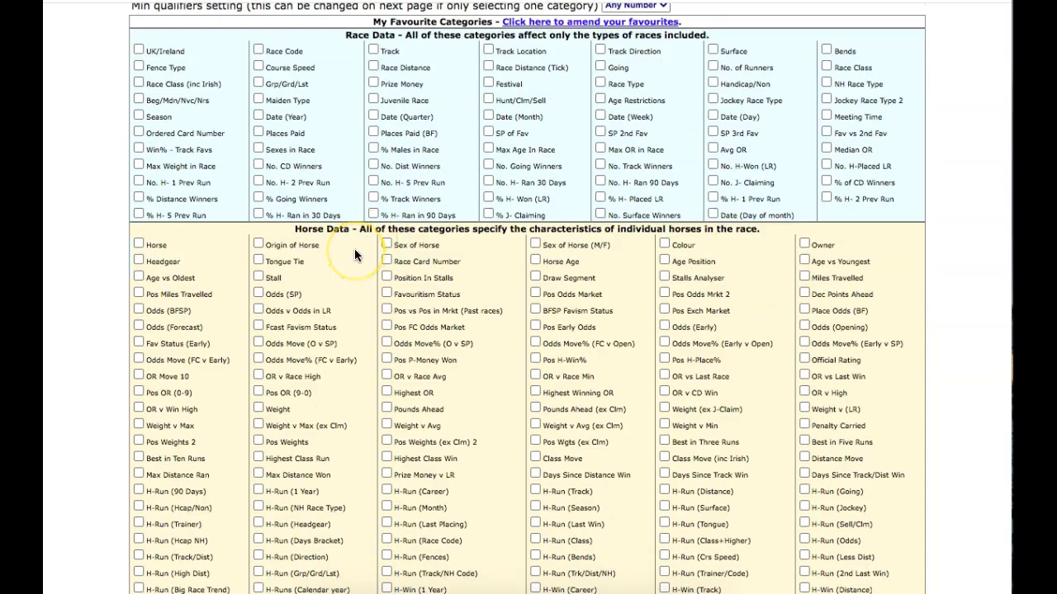
left_click(258, 294)
scroll(252, 380, "down", 15)
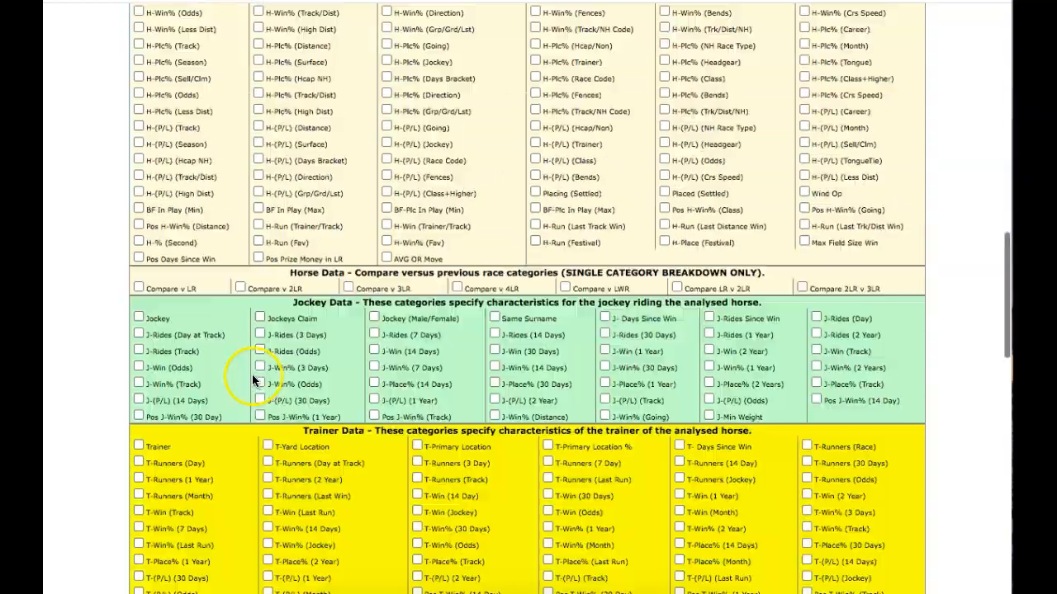
scroll(252, 379, "down", 10)
left_click(144, 446)
scroll(99, 413, "down", 1)
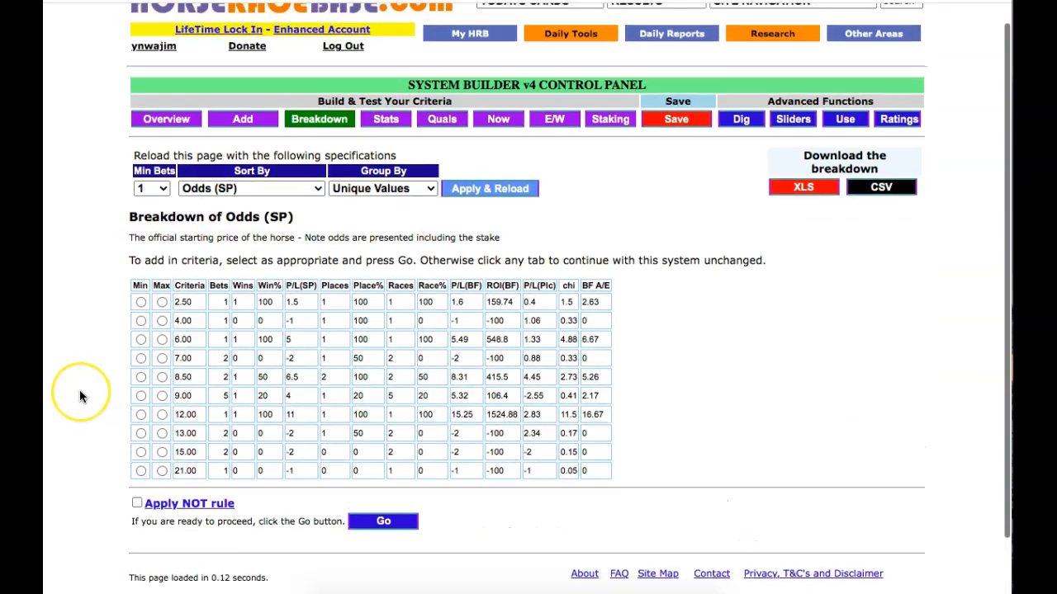
Add an Odds (SP) range from 2.50 to 12.00 to the system as a criterion.
scroll(80, 394, "down", 1)
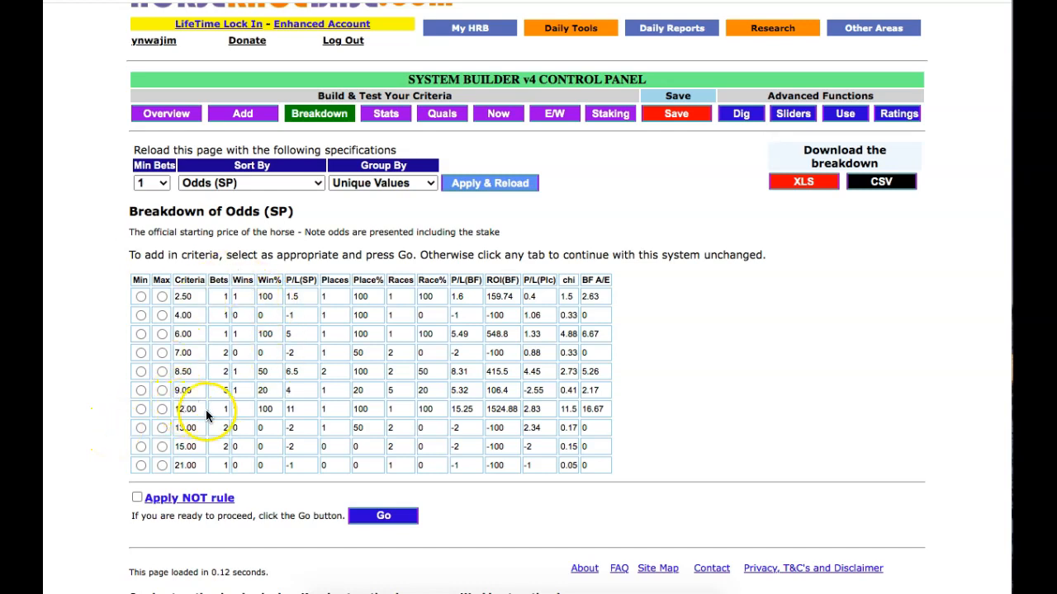
left_click(161, 410)
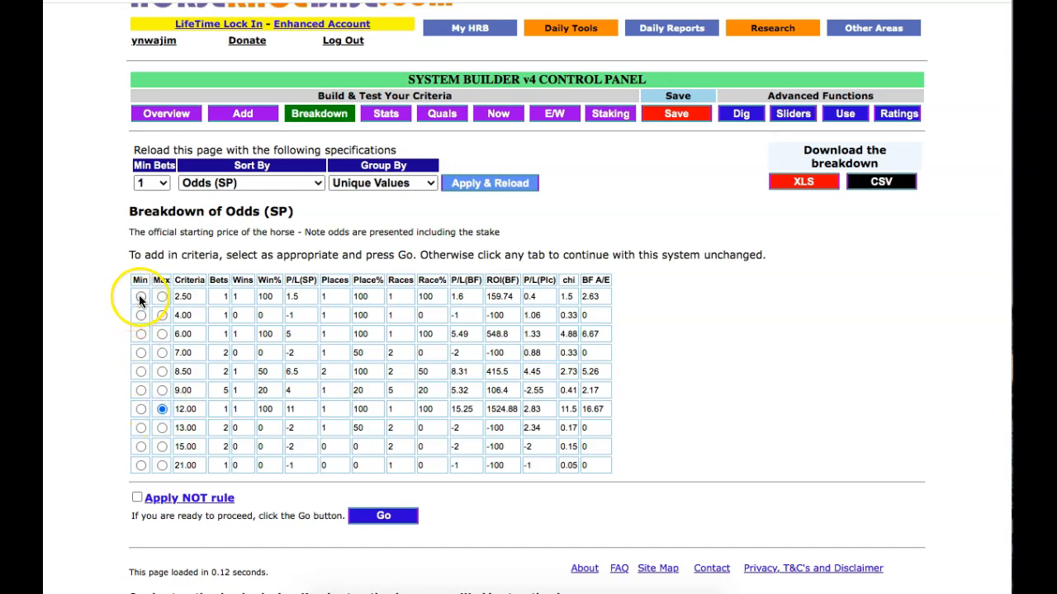
left_click(368, 515)
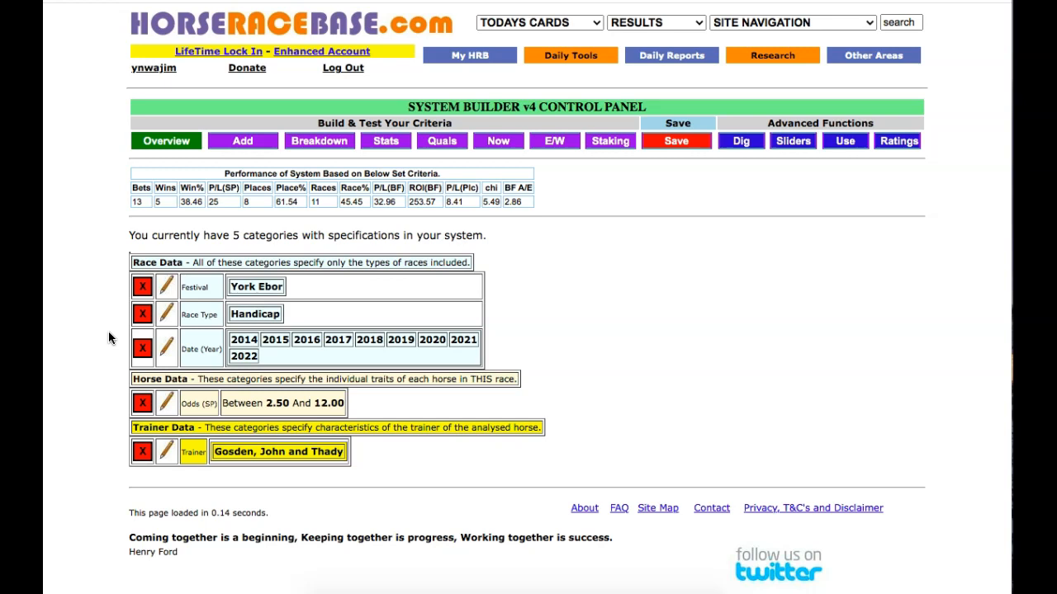
Remove the Odds (SP) criterion from the system.
left_click(142, 402)
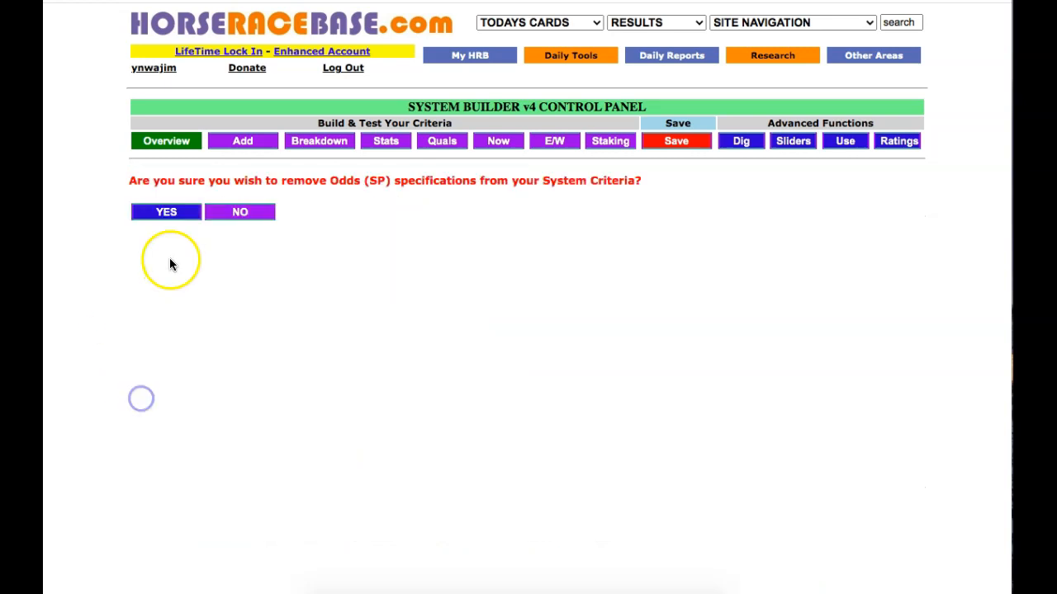
left_click(159, 213)
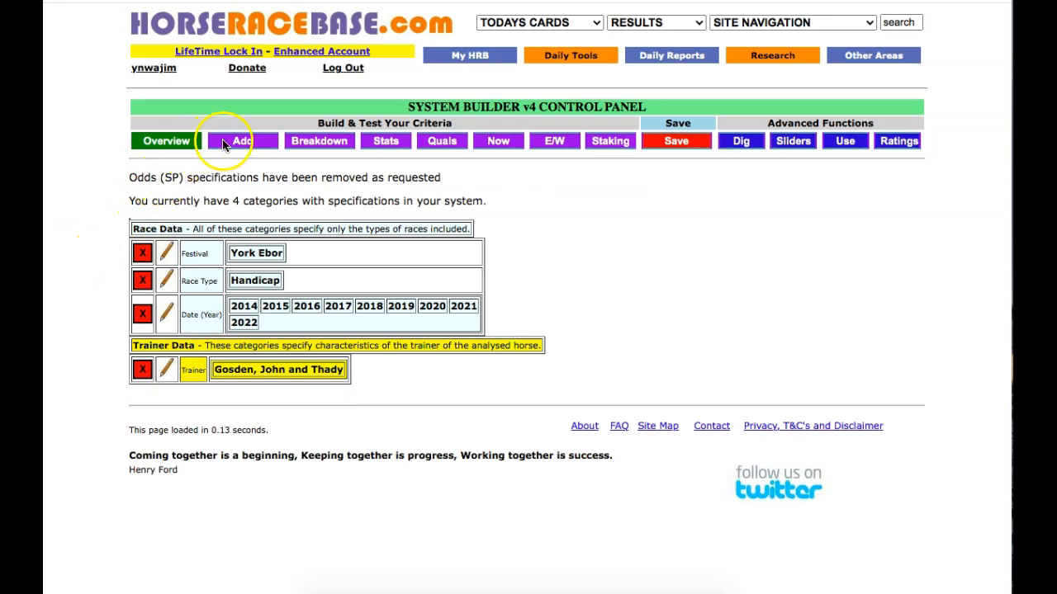
Review the Gosden handicap system's year-by-year statistics alongside the overview of its criteria and overall performance.
left_click(382, 142)
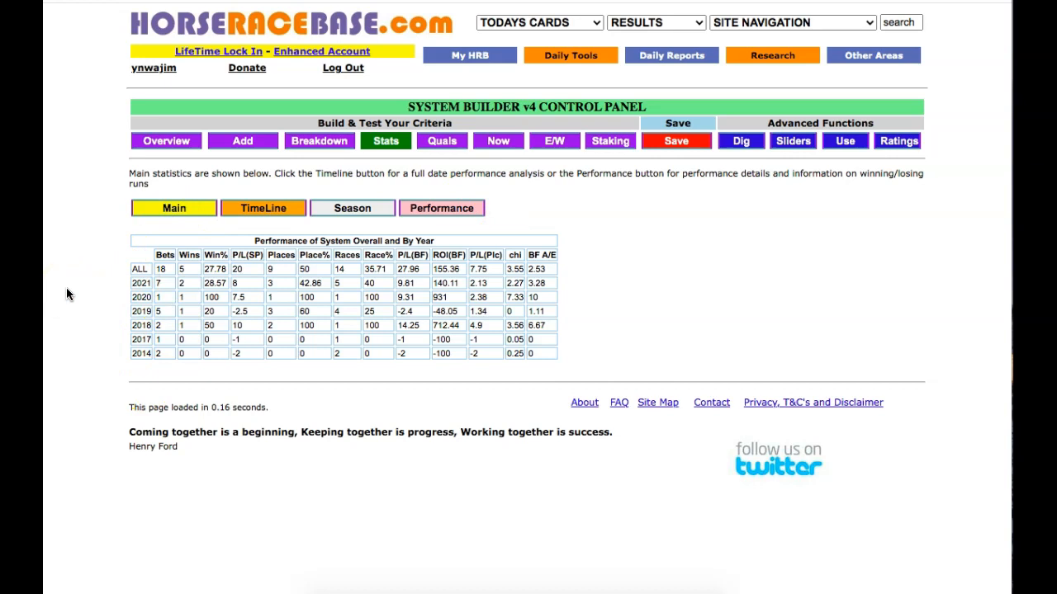
left_click(164, 146)
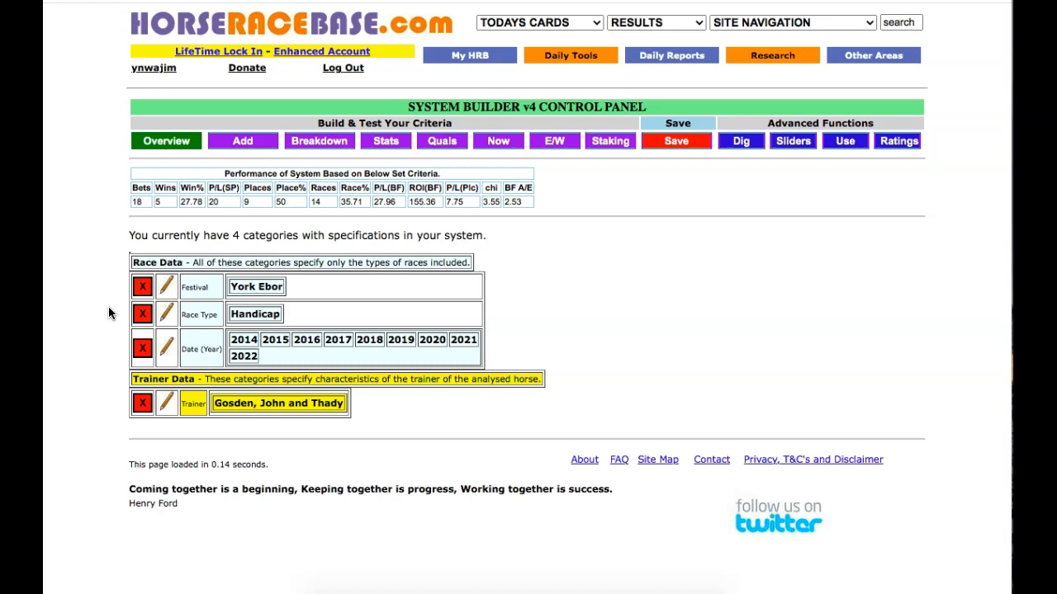
left_click(128, 229)
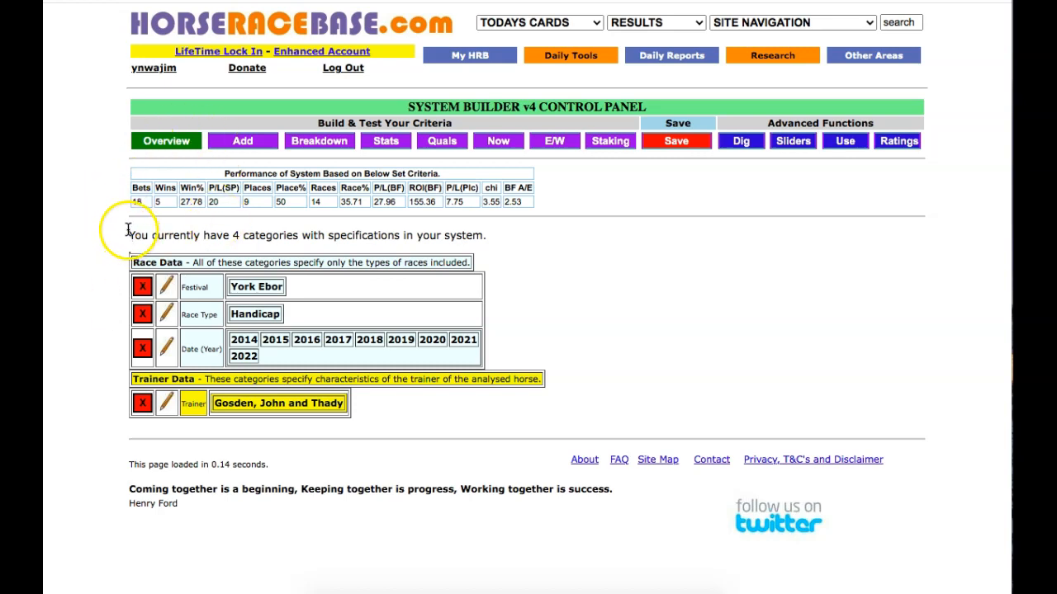
left_click(386, 141)
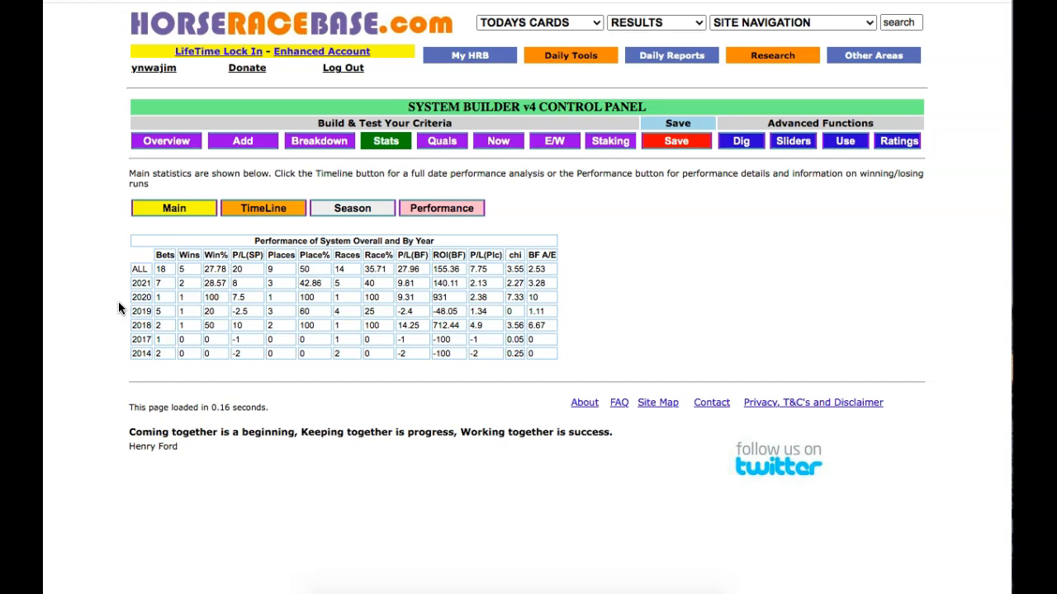
left_click(166, 141)
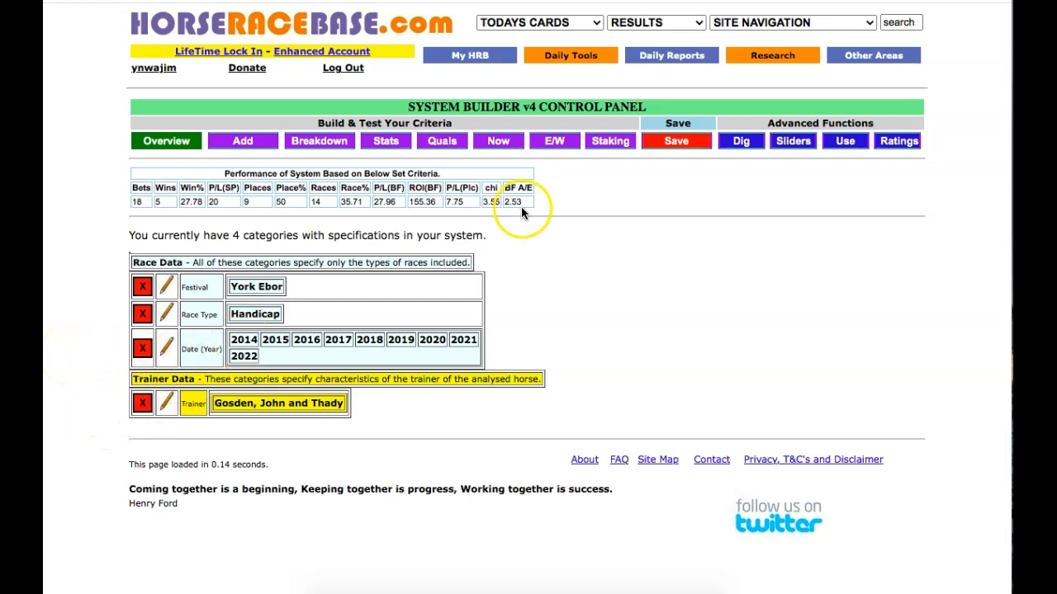
Look at the form for saving the system and at the account pages for saved systems and qualifiers.
left_click(677, 142)
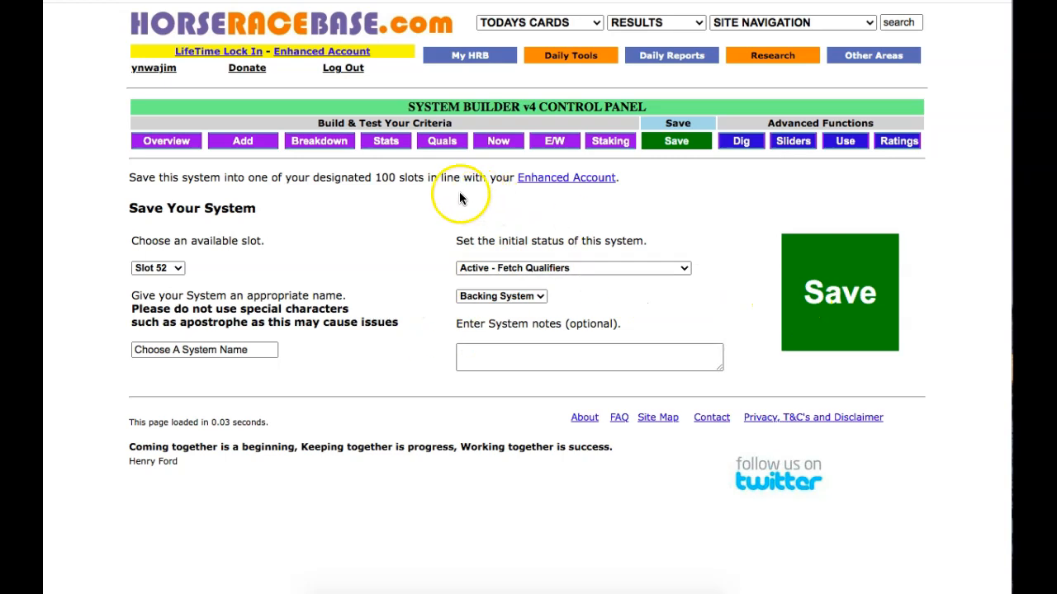
mouse_move(467, 53)
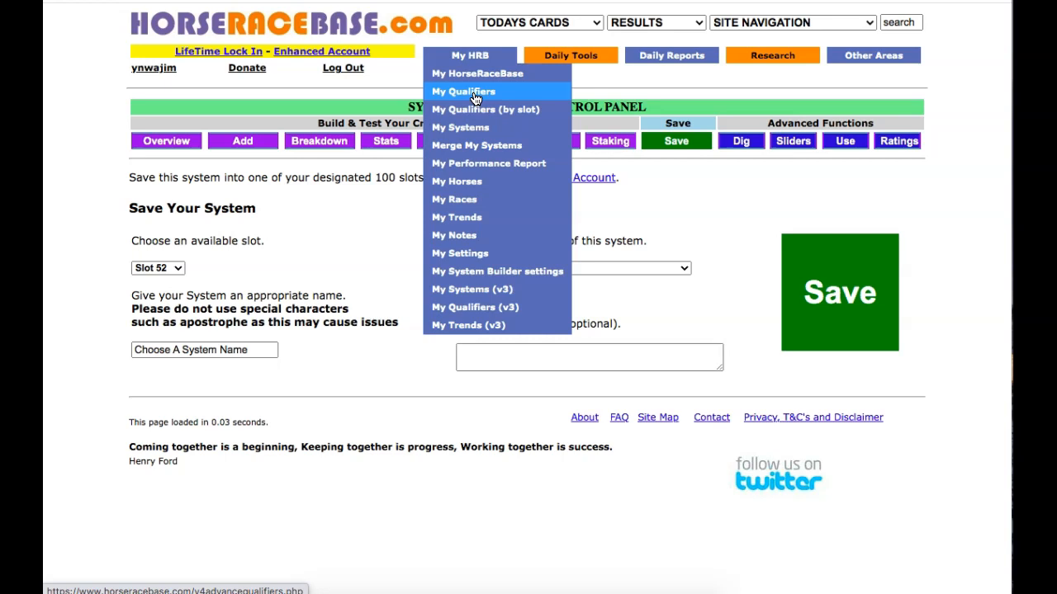
Remove the Handicap race type and the Gosden trainer criteria from the York Ebor system.
left_click(168, 142)
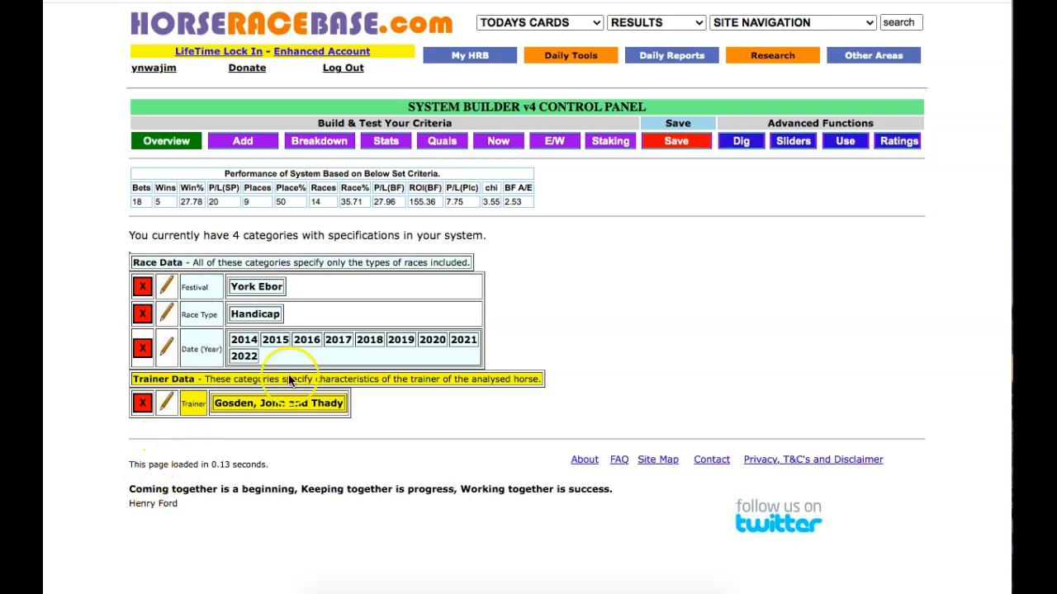
left_click(142, 314)
left_click(161, 217)
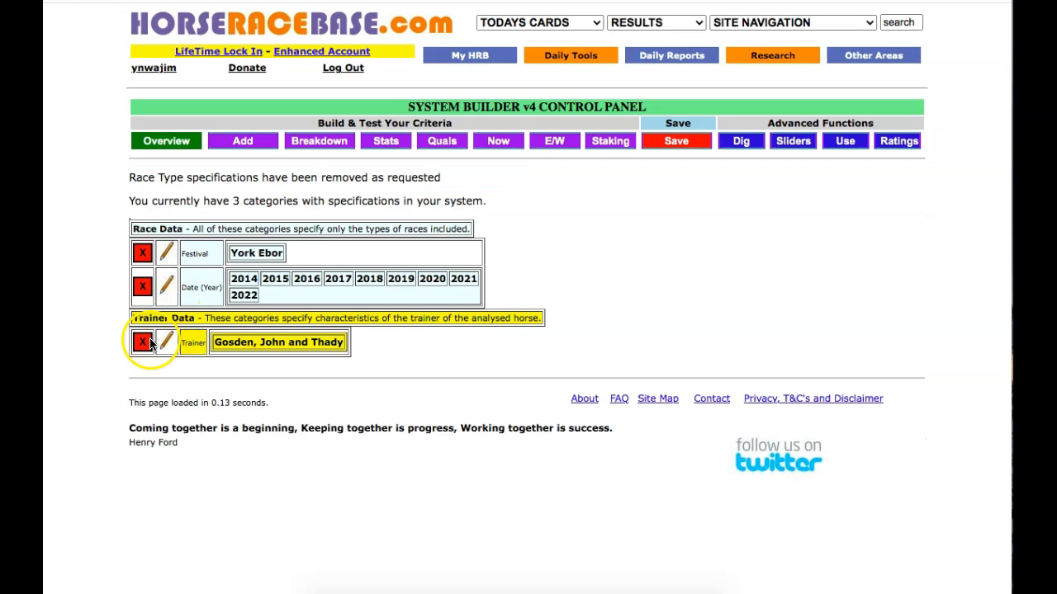
left_click(143, 342)
left_click(156, 211)
Generate a breakdown of the system by Trainer, sorted by Wins - High to Low.
left_click(300, 146)
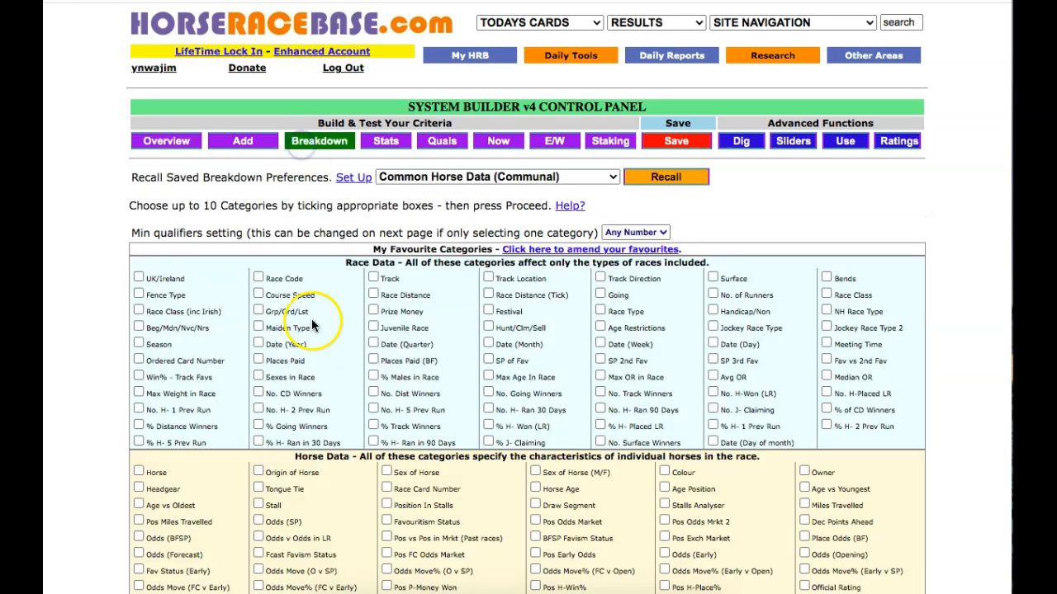
scroll(311, 318, "down", 20)
left_click(138, 303)
scroll(276, 409, "down", 15)
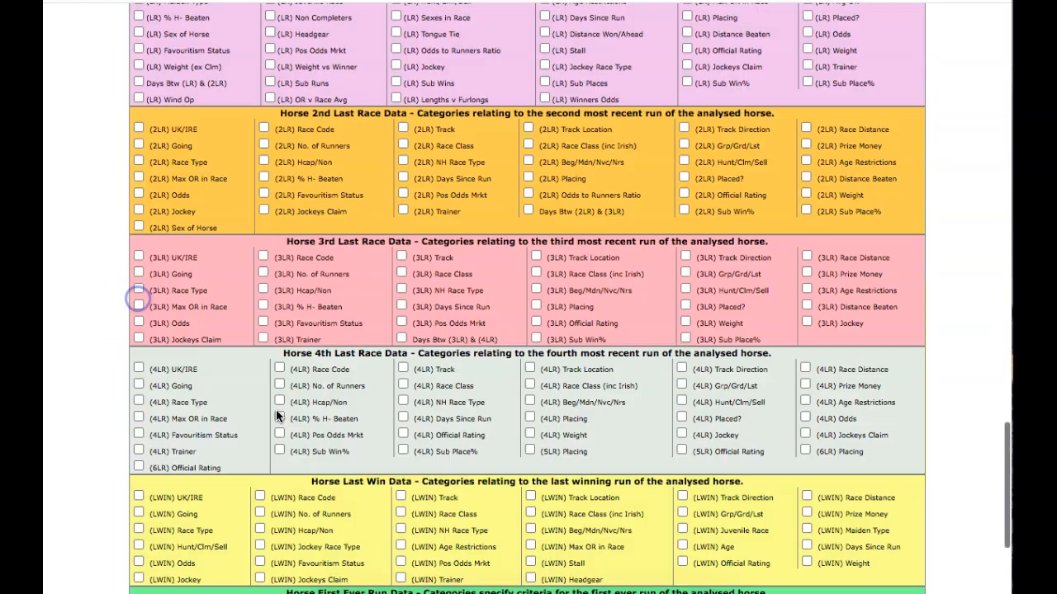
left_click(82, 454)
left_click(239, 210)
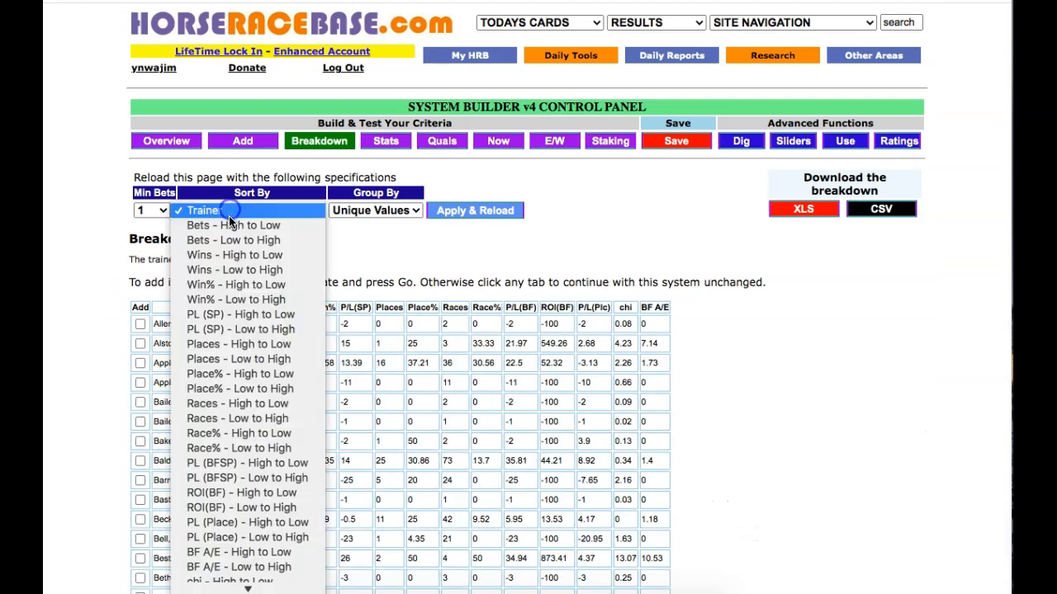
left_click(227, 253)
left_click(474, 211)
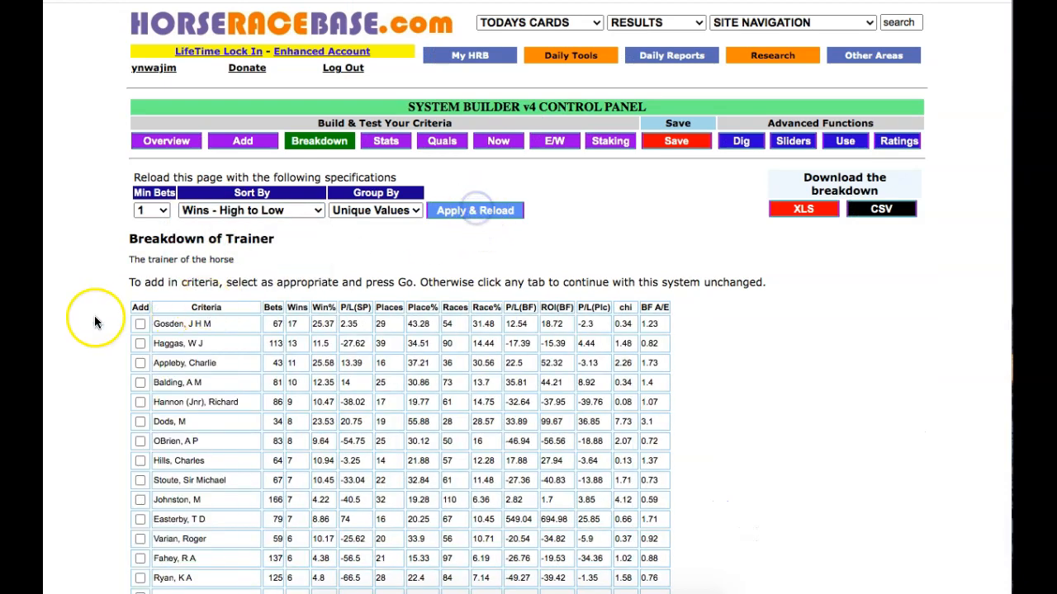
Add the trainer Haggas, W J from the breakdown as a criterion and review the system's overall and yearly statistics.
scroll(94, 315, "down", 4)
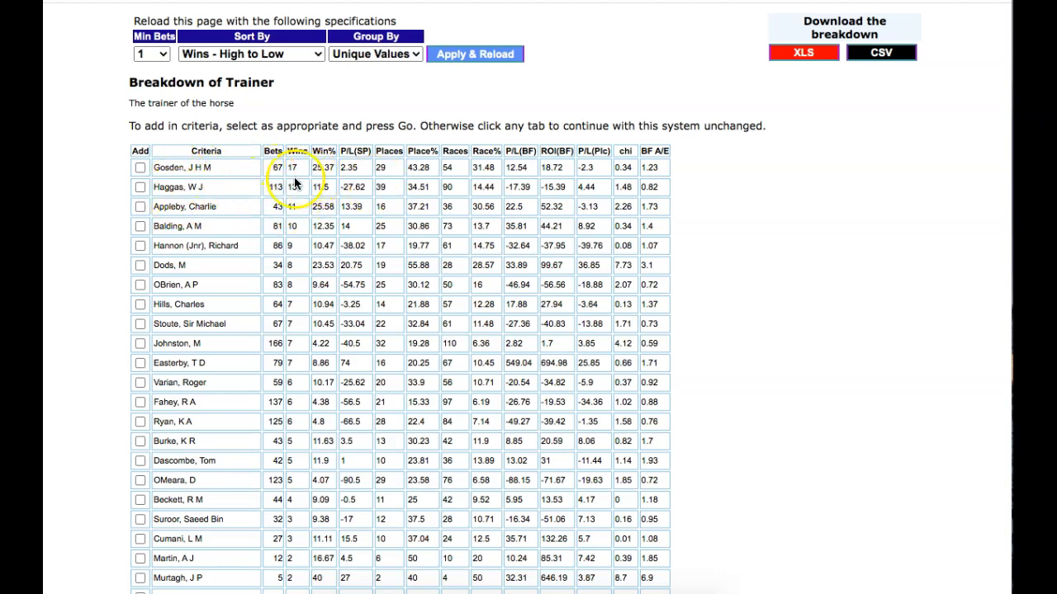
scroll(302, 335, "down", 20)
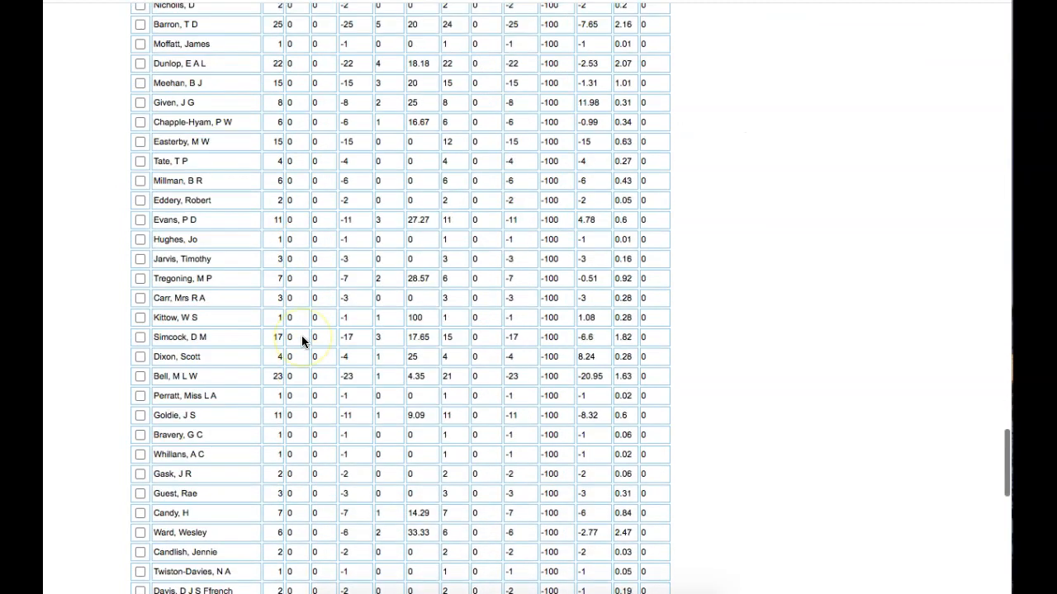
scroll(302, 341, "down", 10)
left_click(373, 442)
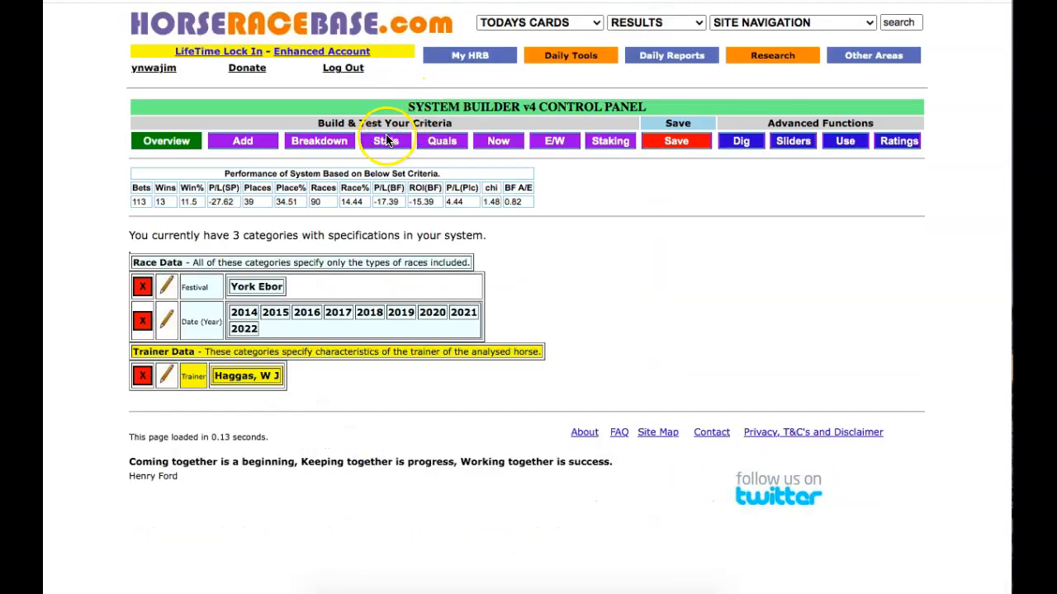
left_click(387, 140)
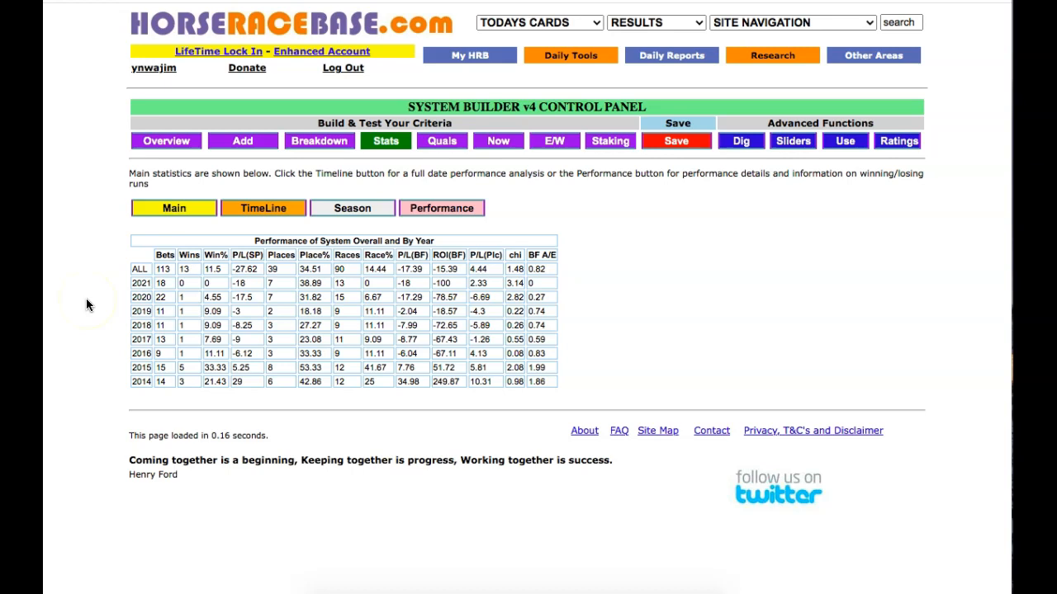
Remove the Haggas, W J trainer criterion from the system.
left_click(180, 142)
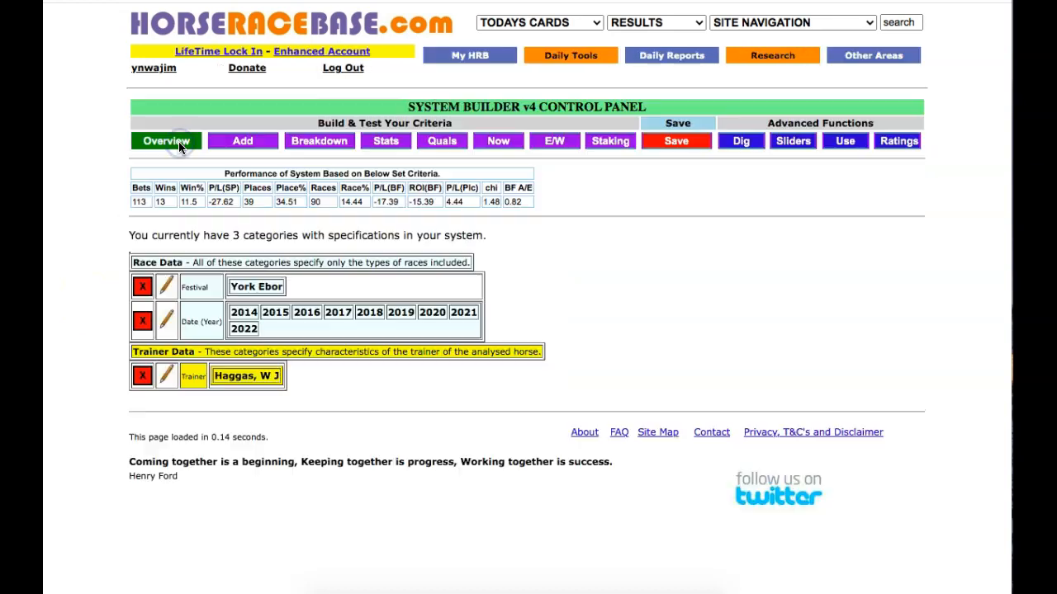
left_click(145, 378)
left_click(177, 213)
Regenerate the Trainer breakdown for the York Ebor system, ordered by Wins - High to Low.
left_click(314, 141)
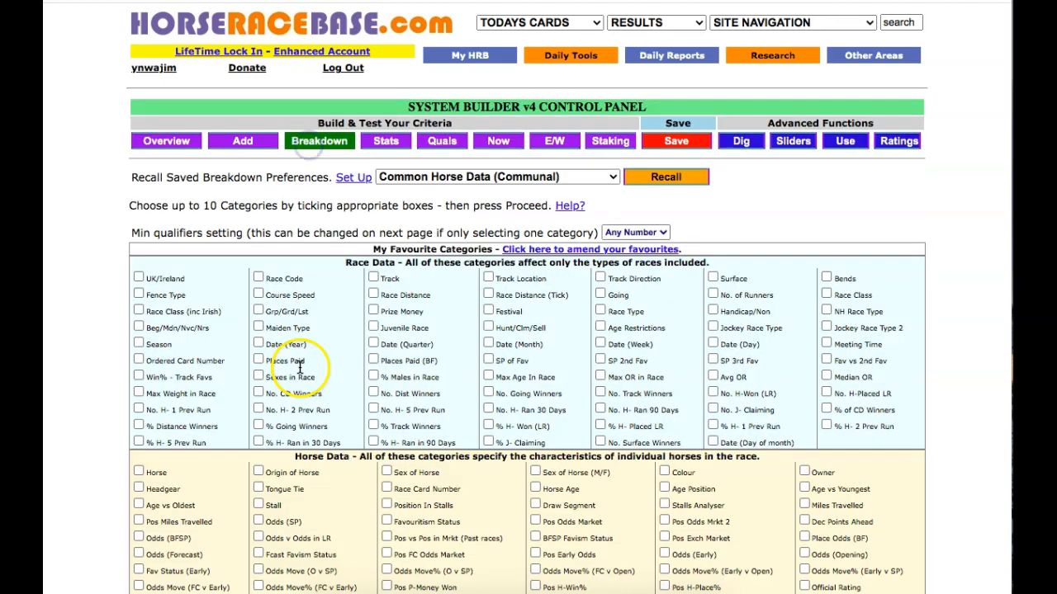
scroll(281, 355, "down", 6)
scroll(300, 367, "down", 5)
left_click(139, 545)
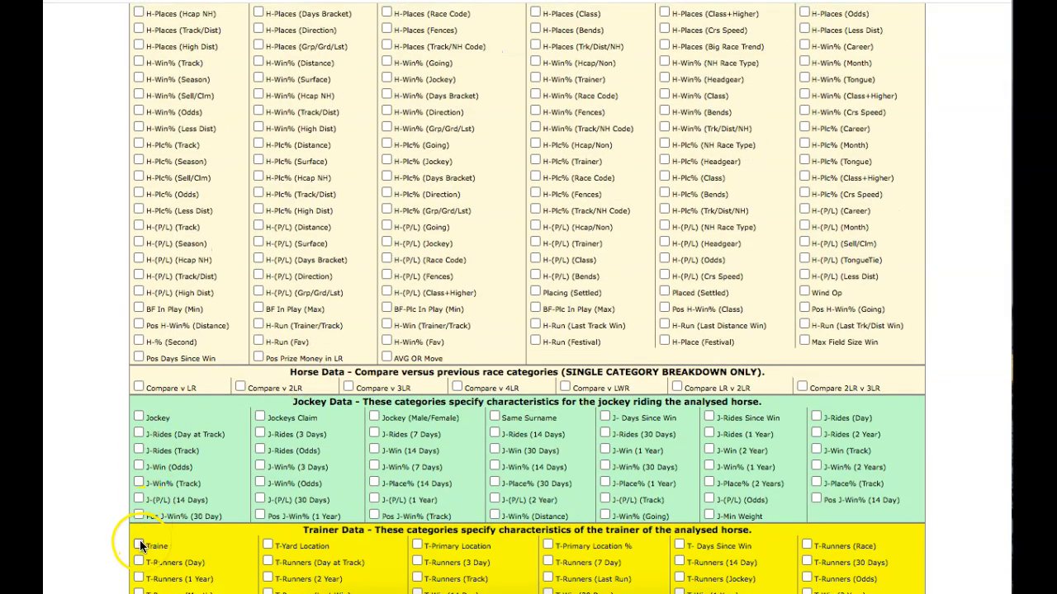
scroll(345, 391, "down", 10)
left_click(160, 455)
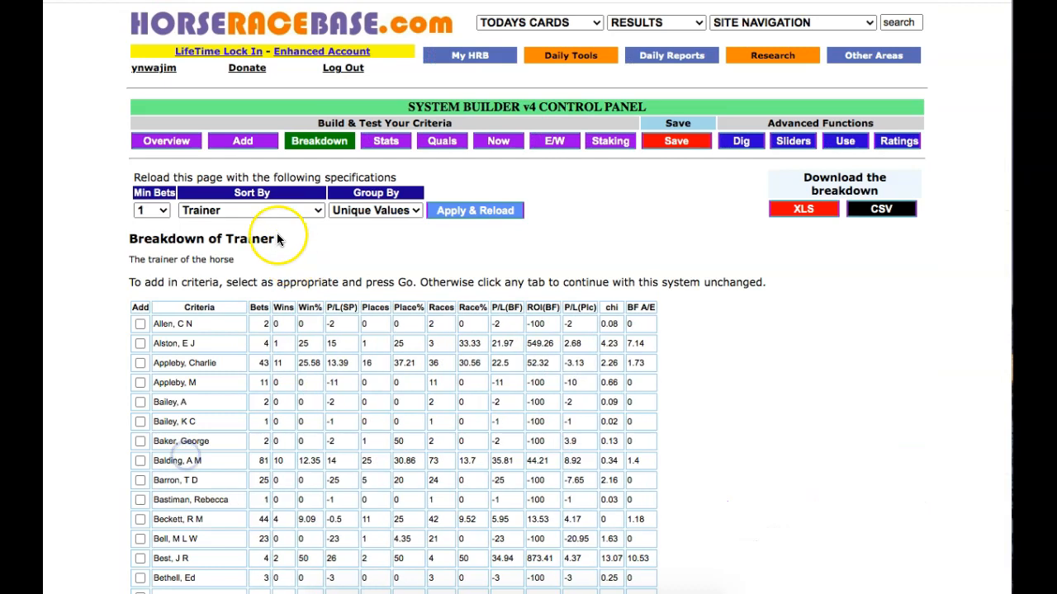
left_click(265, 213)
left_click(266, 258)
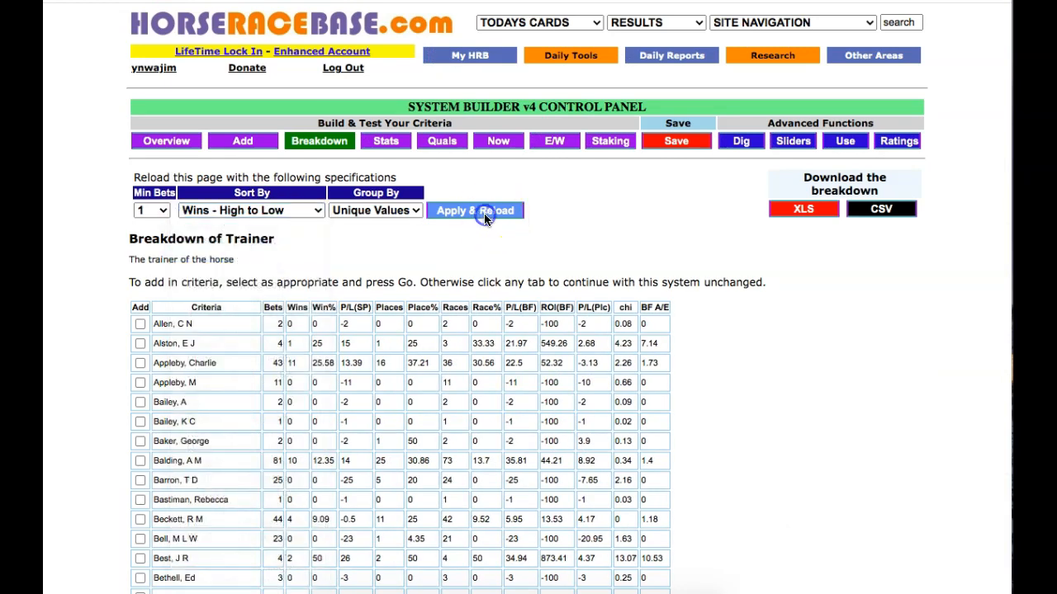
scroll(103, 306, "down", 3)
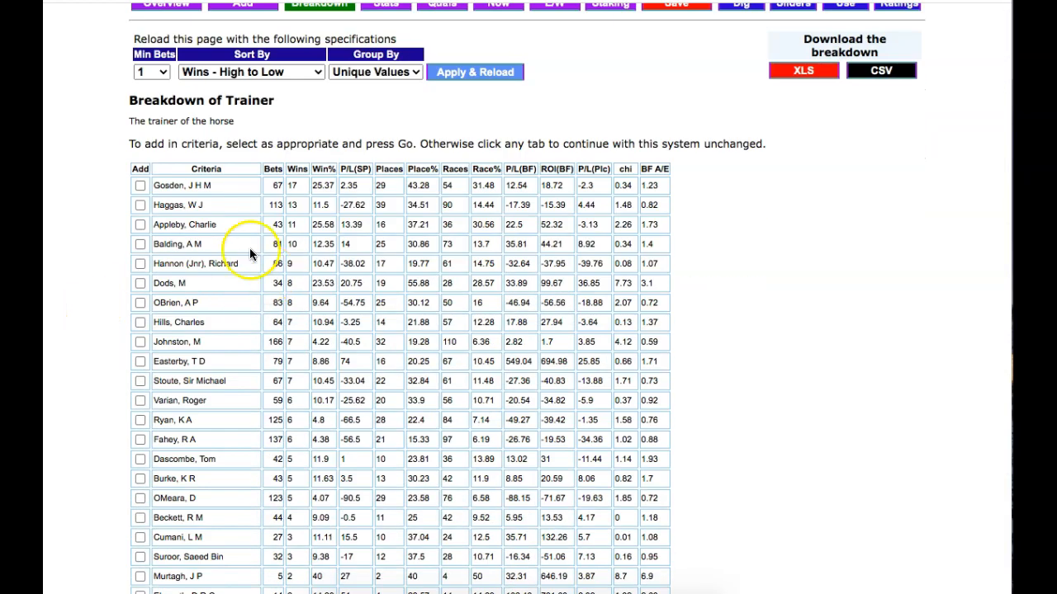
Add the trainer Appleby, Charlie from the breakdown as a criterion of the York Ebor system.
scroll(247, 239, "down", 1)
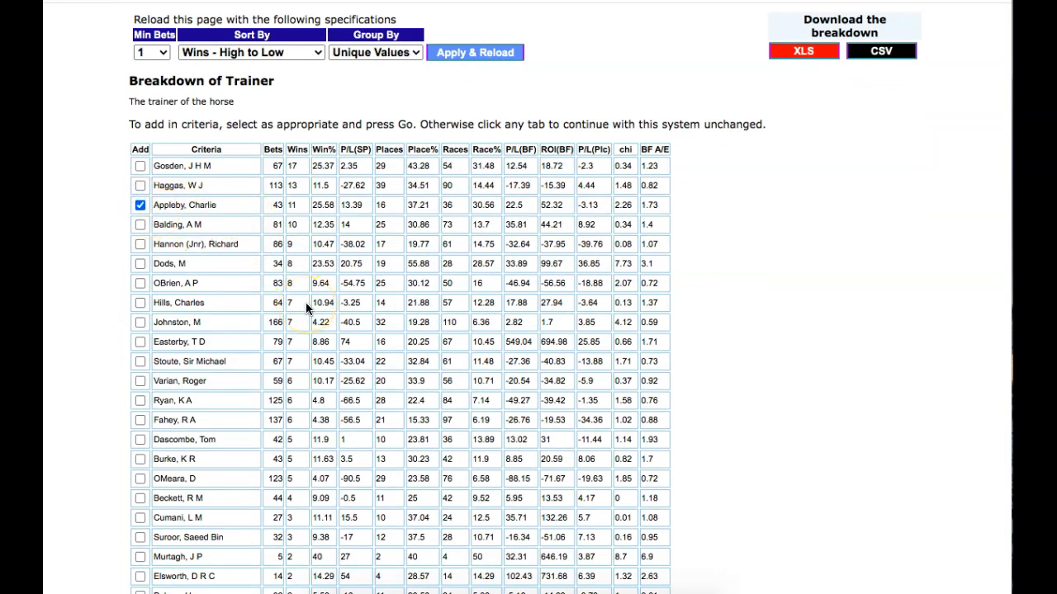
scroll(306, 302, "down", 20)
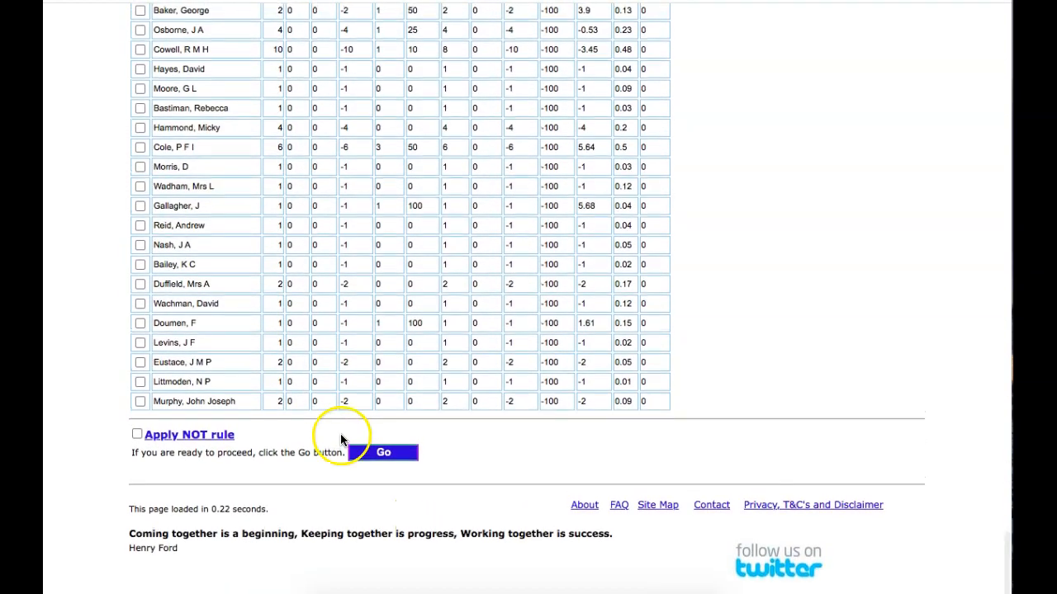
left_click(378, 454)
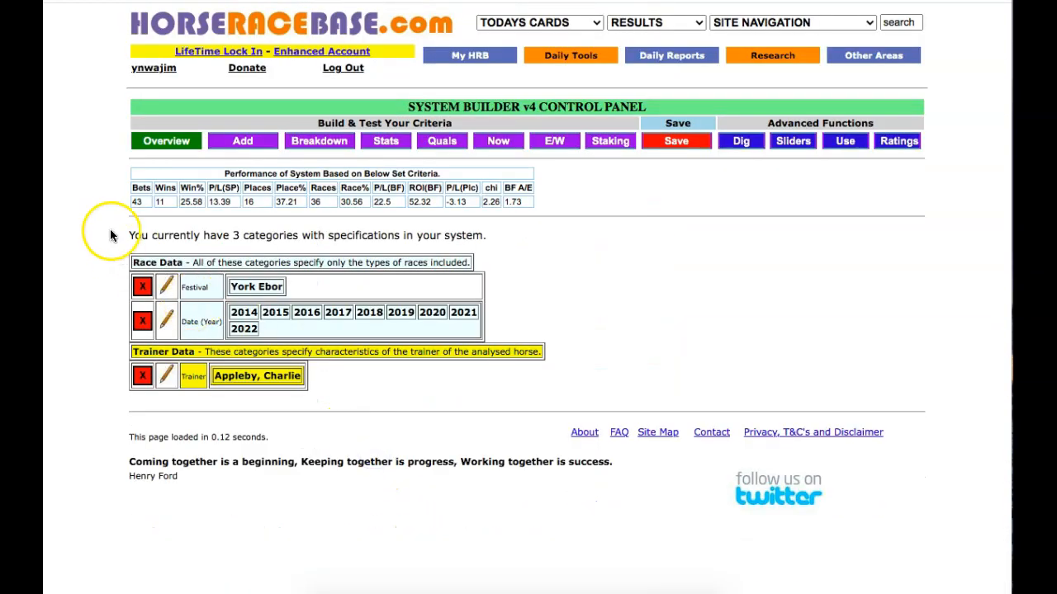
Generate a Race Type breakdown for the Appleby, Charlie system.
left_click(317, 141)
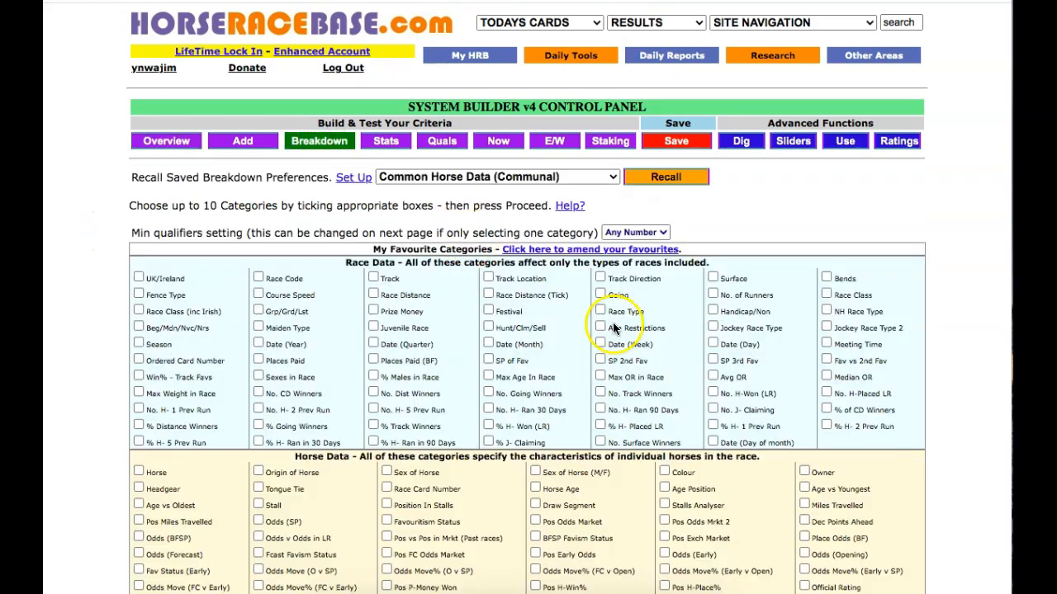
scroll(613, 327, "down", 20)
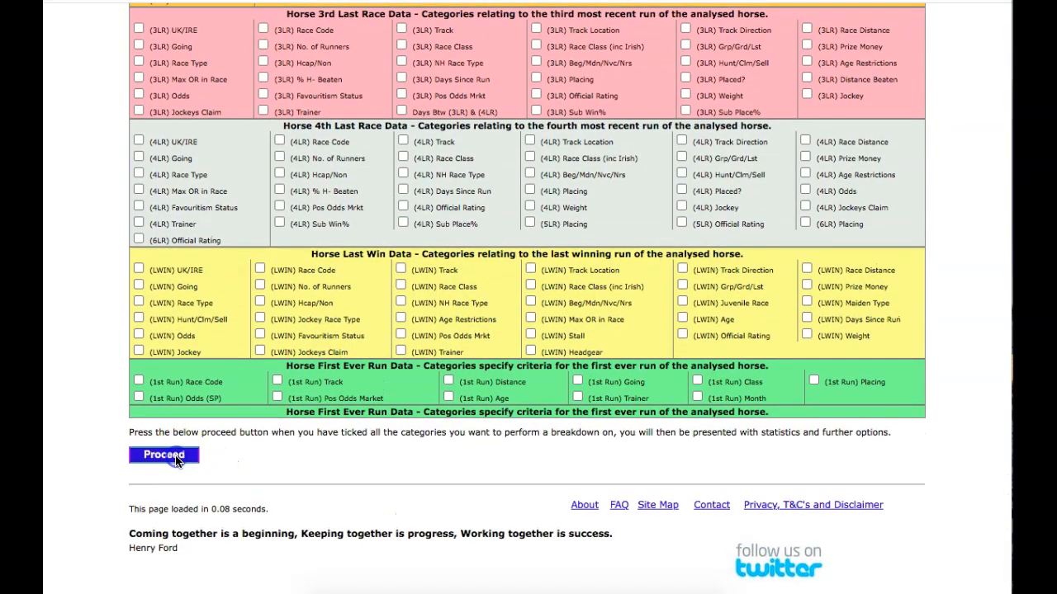
left_click(164, 455)
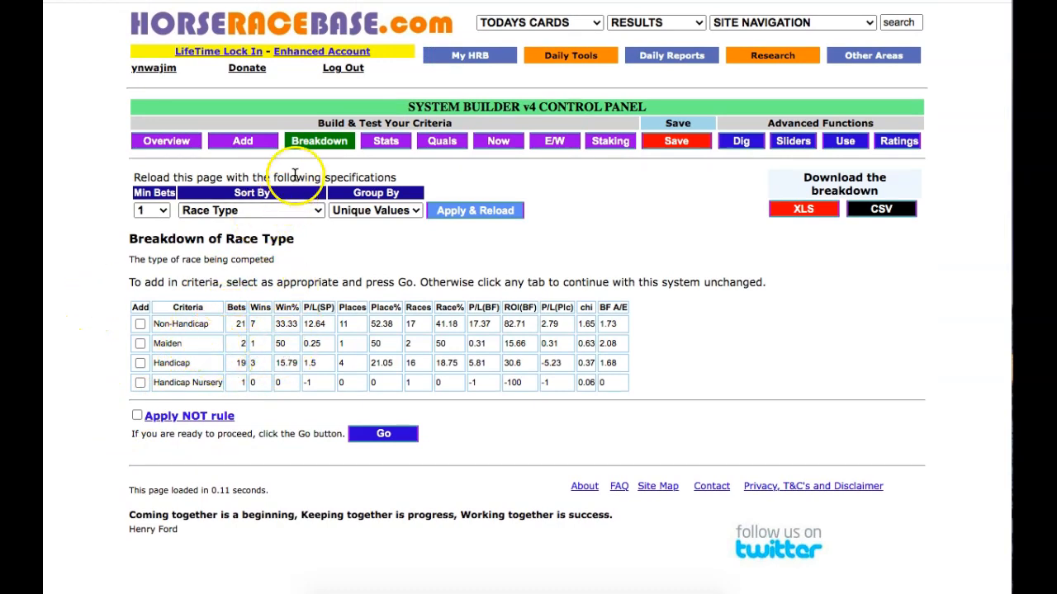
Generate a breakdown of the Appleby, Charlie system by Odds (SP).
left_click(298, 144)
scroll(581, 278, "down", 1)
scroll(582, 274, "down", 5)
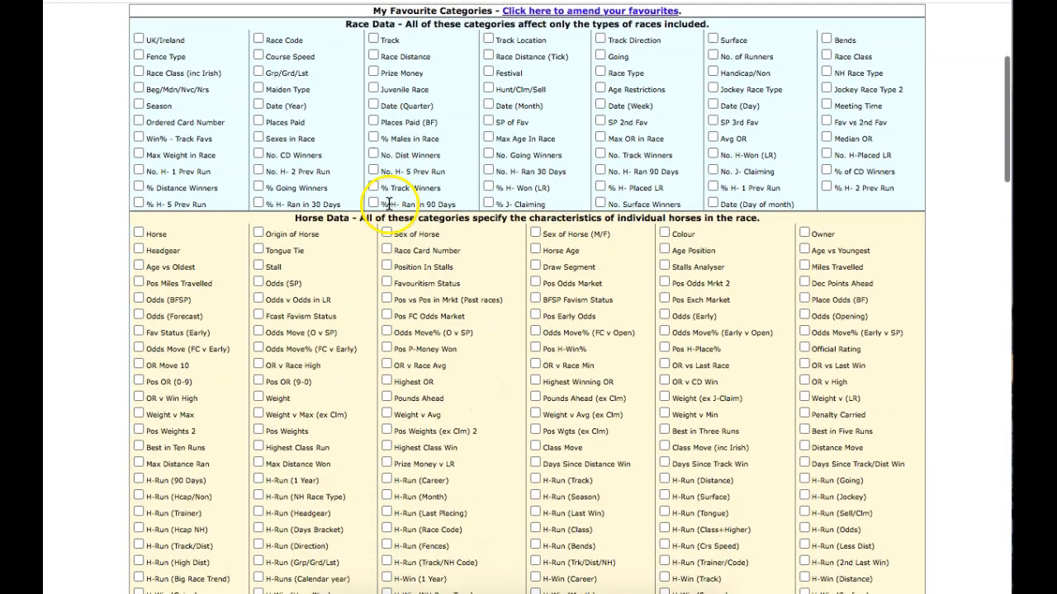
left_click(259, 282)
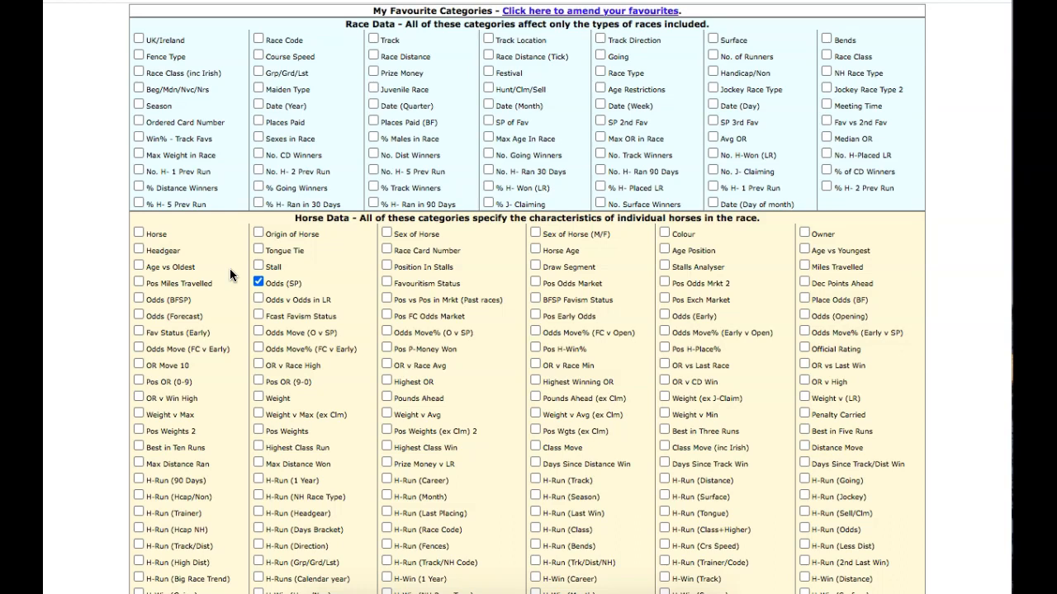
scroll(230, 275, "up", 2)
left_click(217, 332)
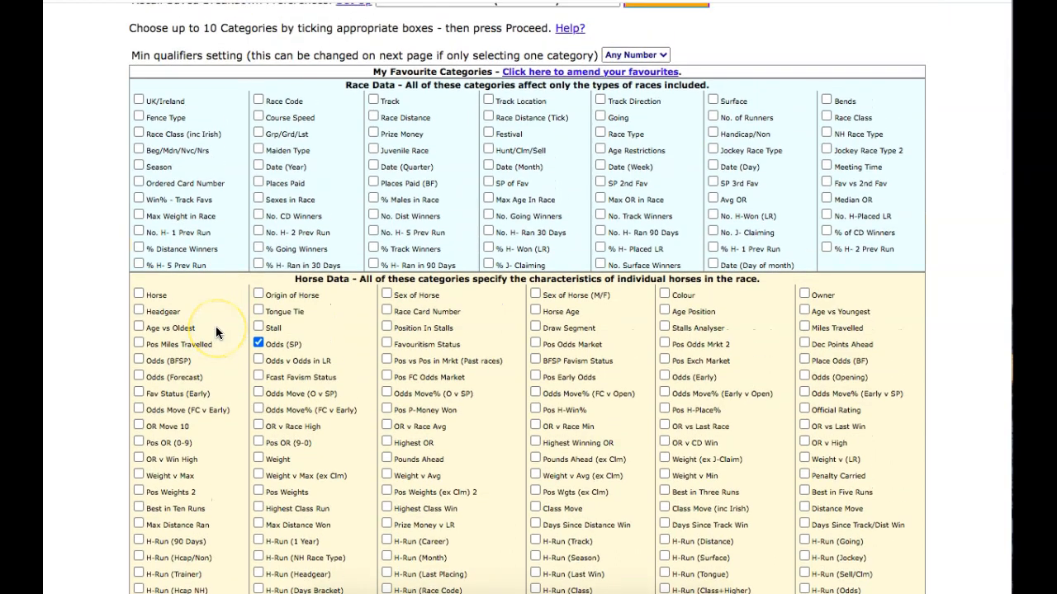
scroll(216, 329, "up", 2)
left_click(236, 429)
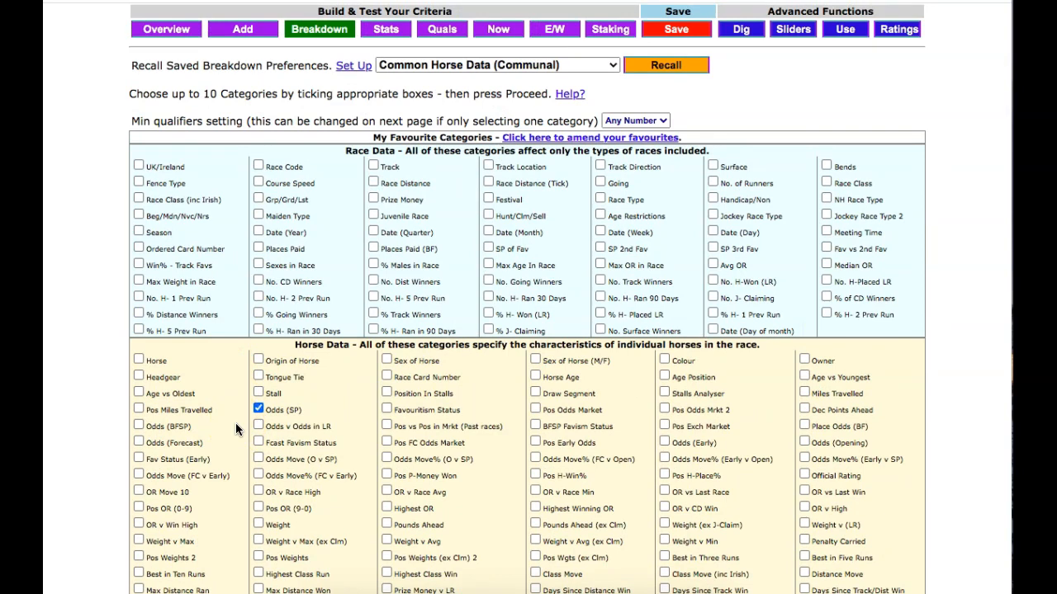
scroll(235, 428, "down", 1)
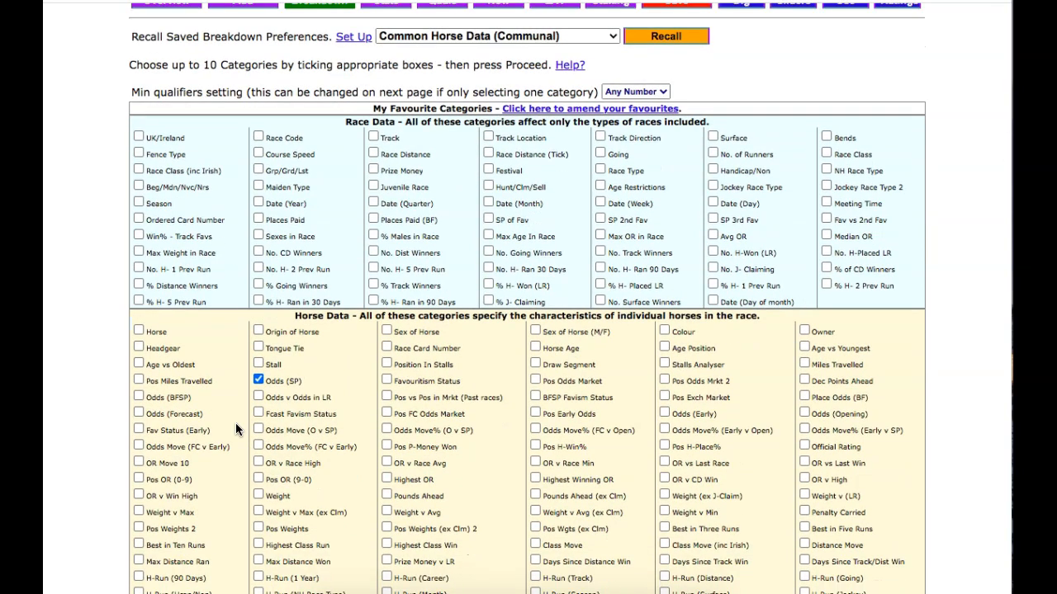
scroll(236, 429, "up", 1)
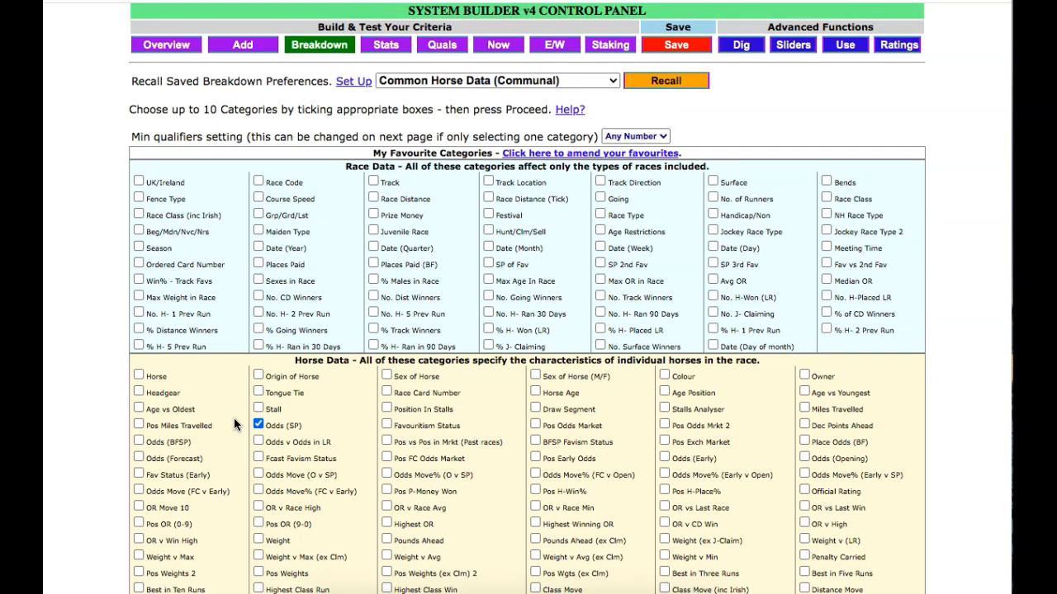
scroll(234, 417, "down", 15)
scroll(233, 418, "down", 15)
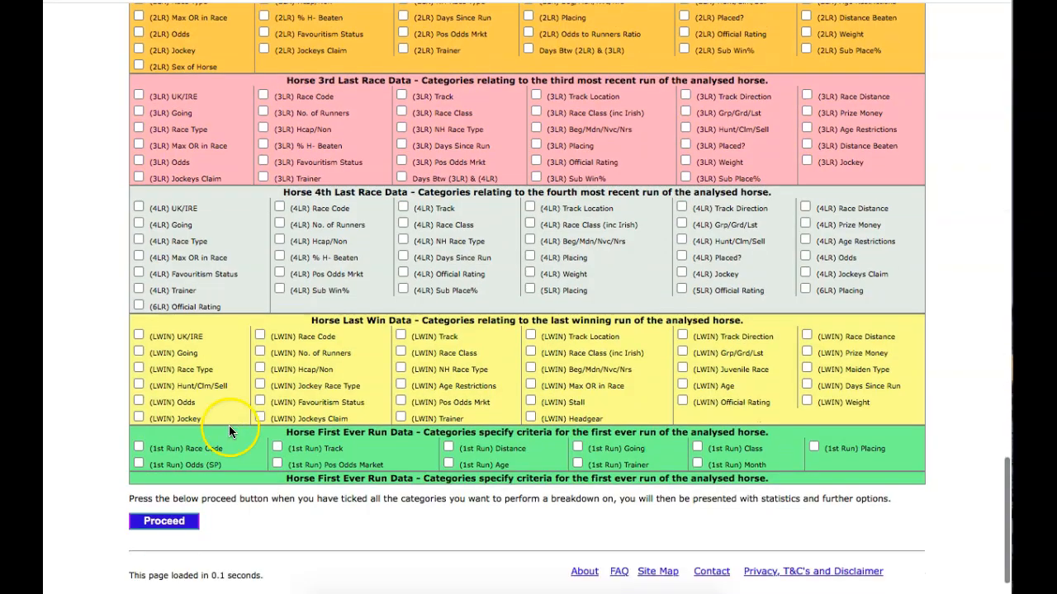
left_click(163, 522)
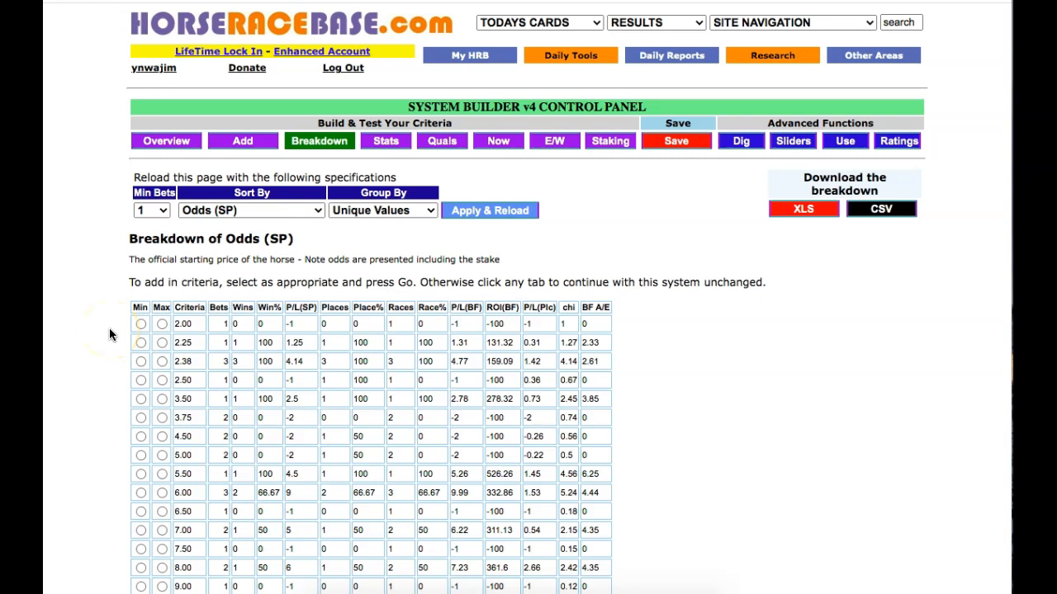
Add an Odds (SP) criterion from 12.00 to 26.00 and review the system's overall and yearly statistics.
scroll(109, 330, "down", 3)
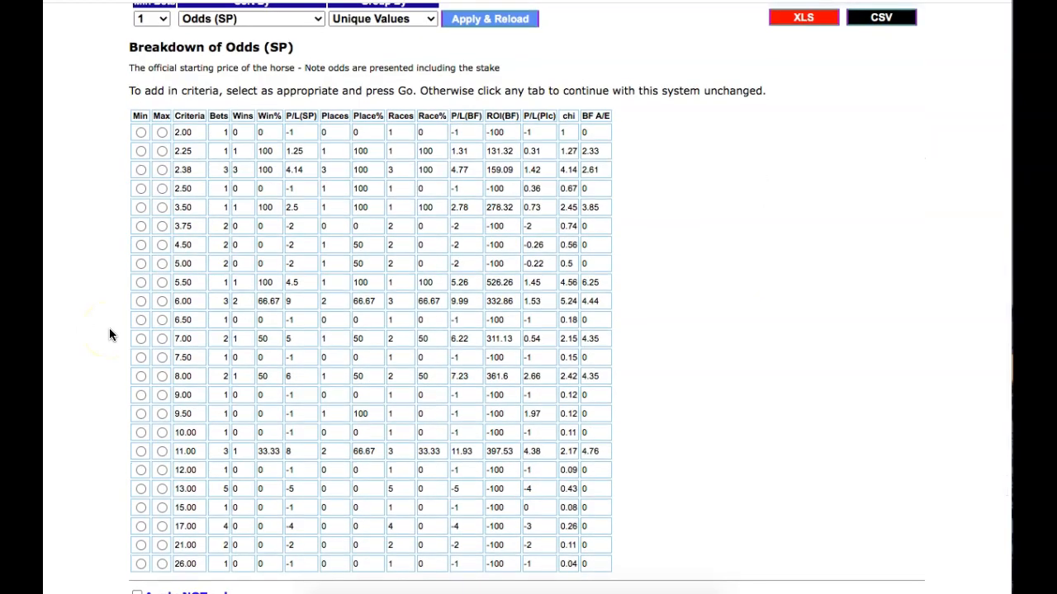
scroll(109, 331, "down", 1)
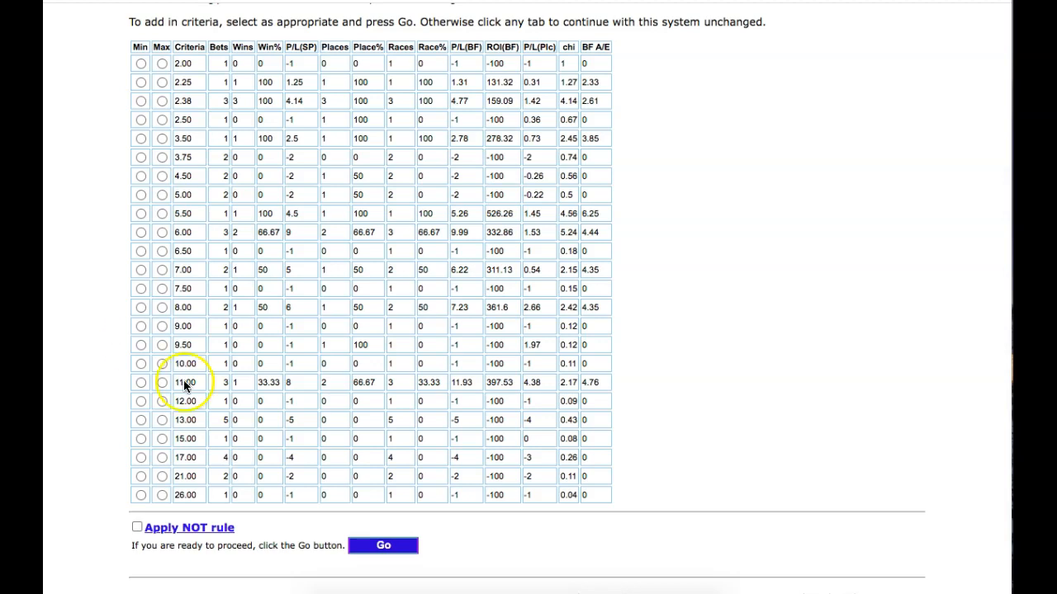
left_click(141, 401)
left_click(162, 494)
left_click(369, 548)
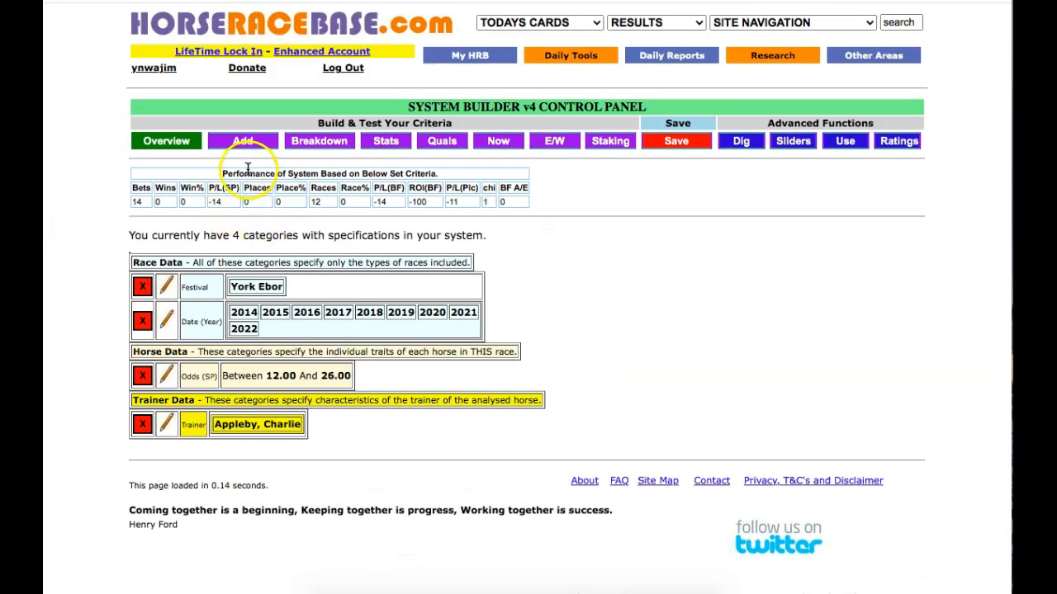
left_click(381, 145)
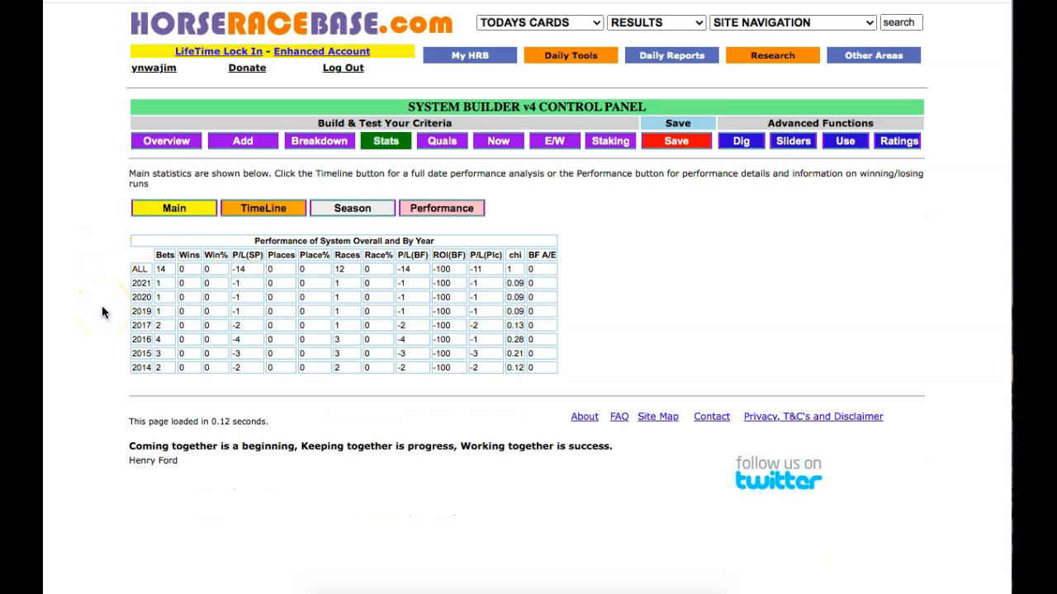
Remove the 12.00 to 26.00 Odds (SP) criterion from the system.
left_click(168, 141)
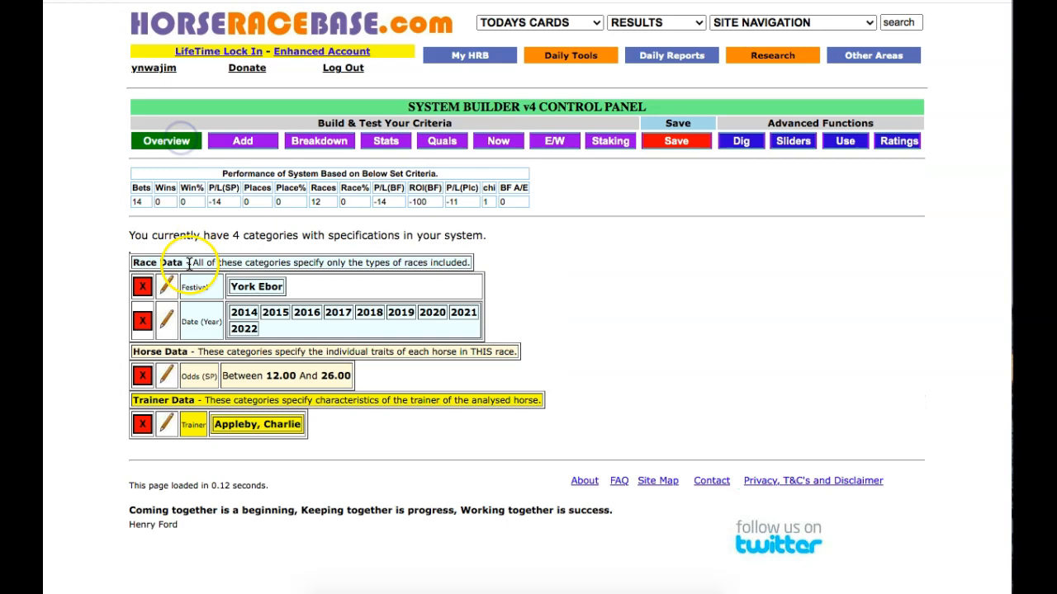
left_click(142, 376)
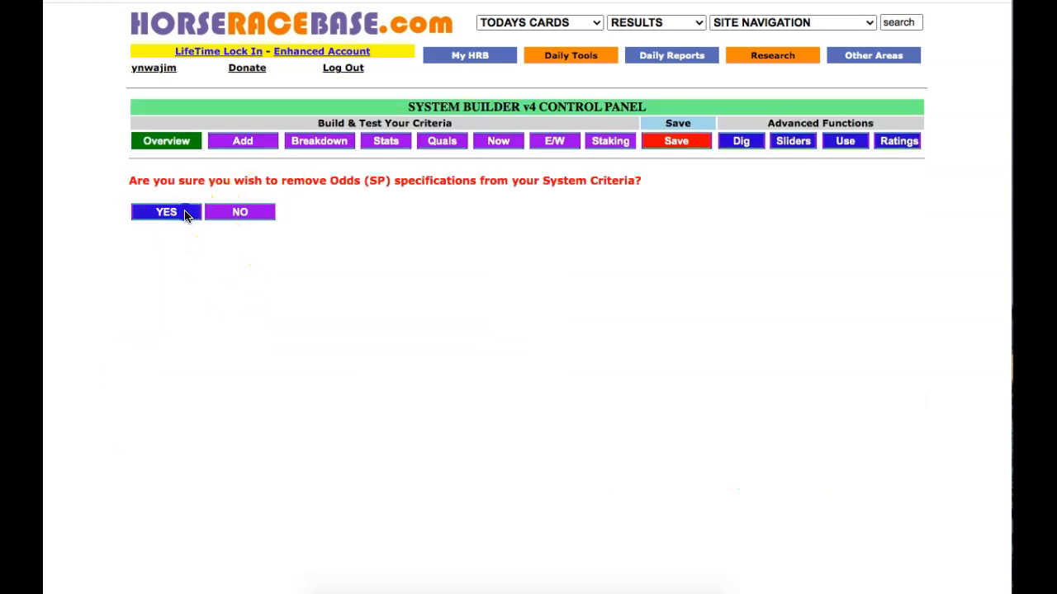
left_click(184, 212)
Regenerate the Odds (SP) breakdown and add odds between 2.00 and 11.00 as a system criterion.
left_click(309, 143)
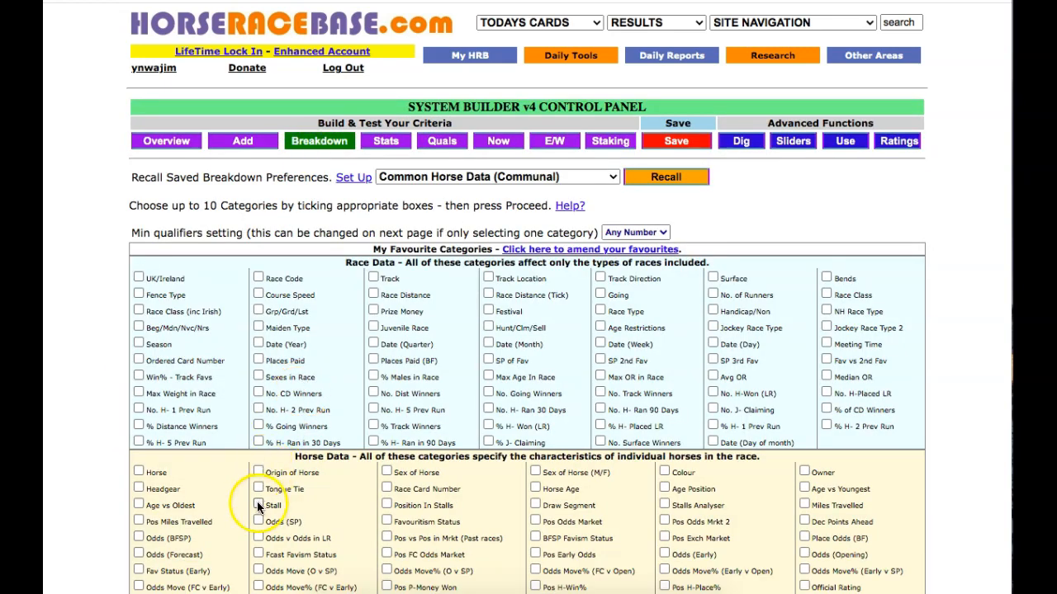
scroll(258, 521, "down", 20)
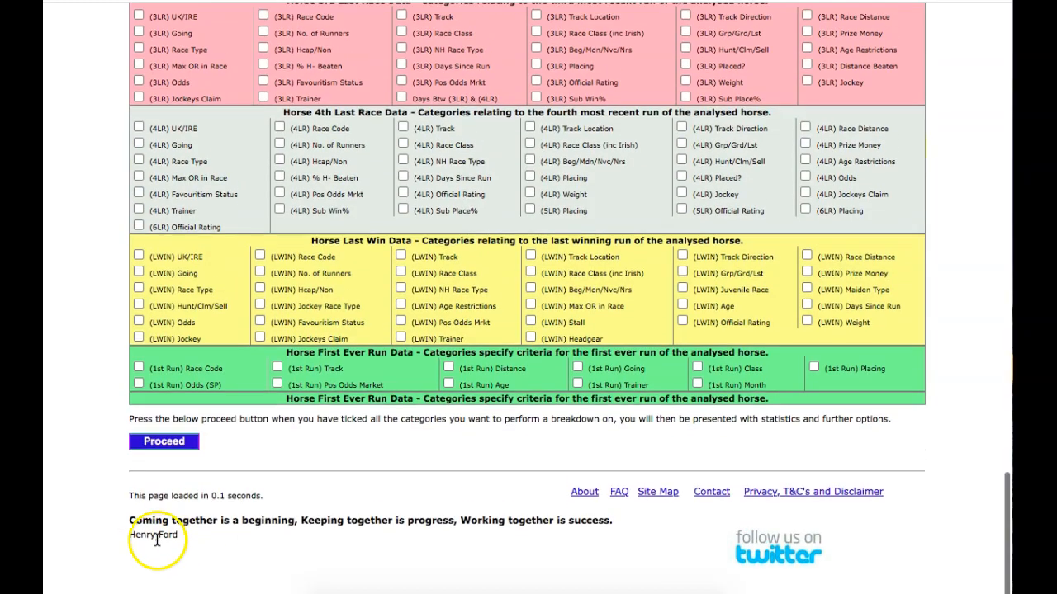
left_click(148, 462)
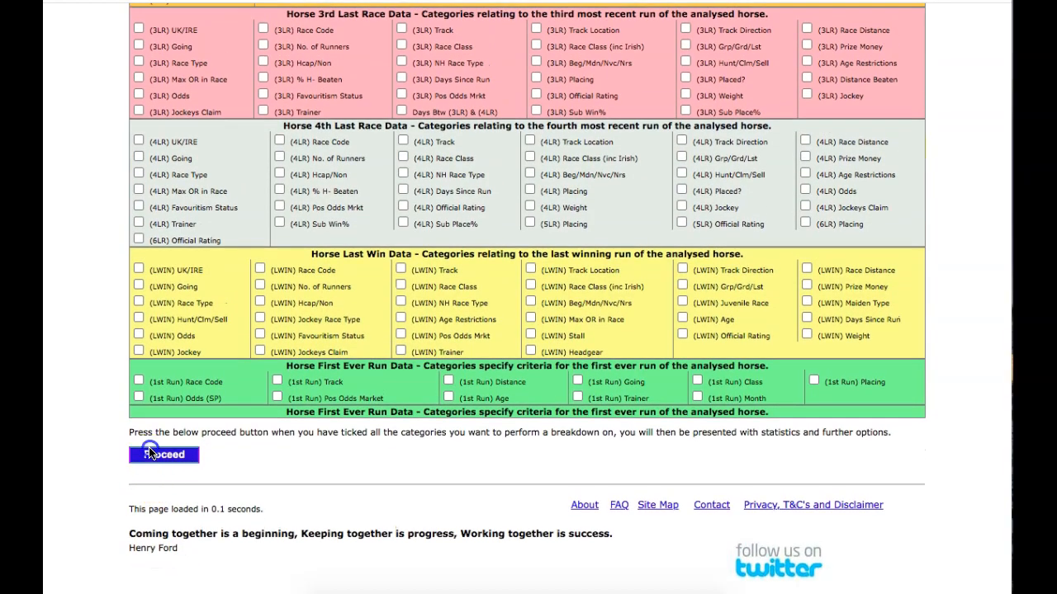
left_click(145, 323)
scroll(189, 415, "down", 5)
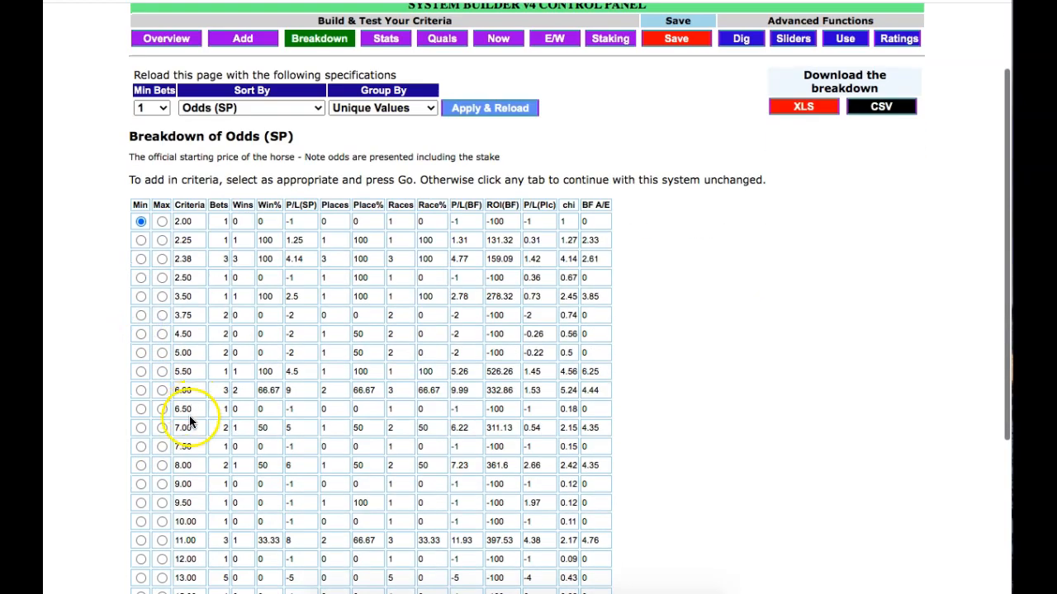
left_click(163, 441)
scroll(438, 488, "down", 4)
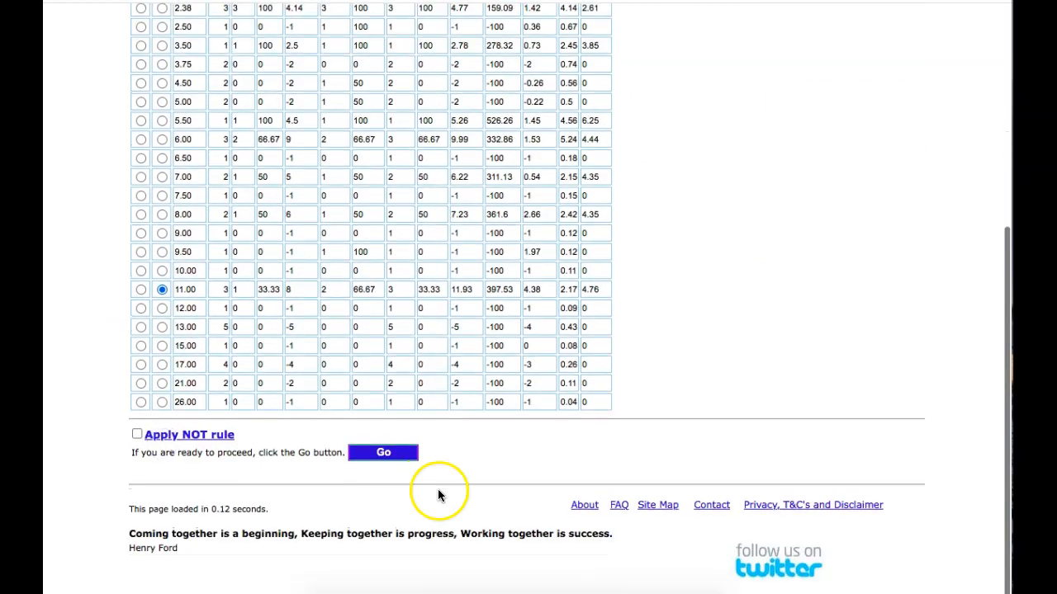
left_click(386, 451)
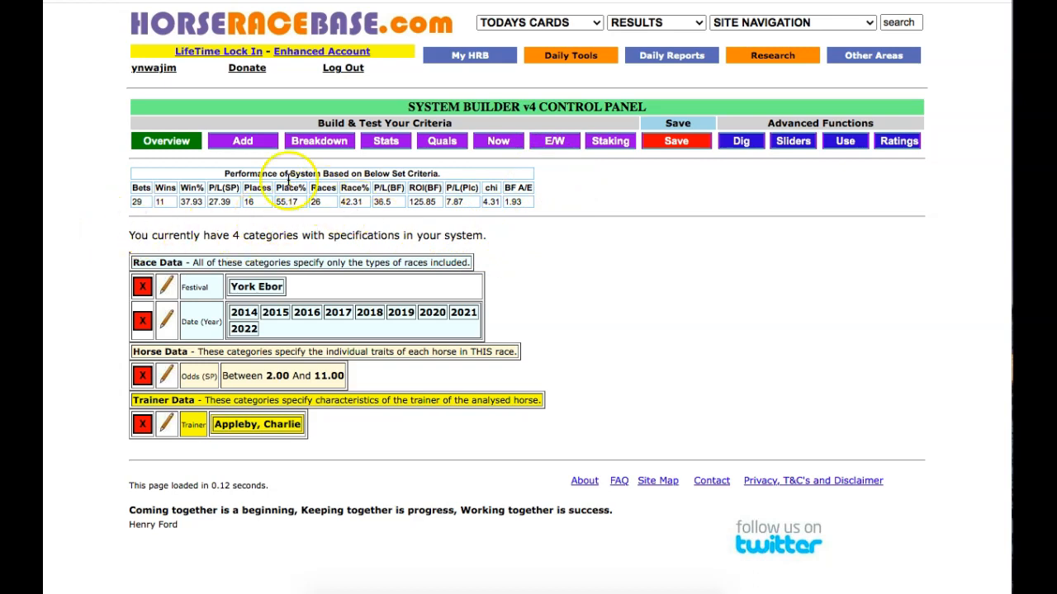
Review the system's overall and yearly statistics and check which upcoming runners currently qualify.
left_click(386, 143)
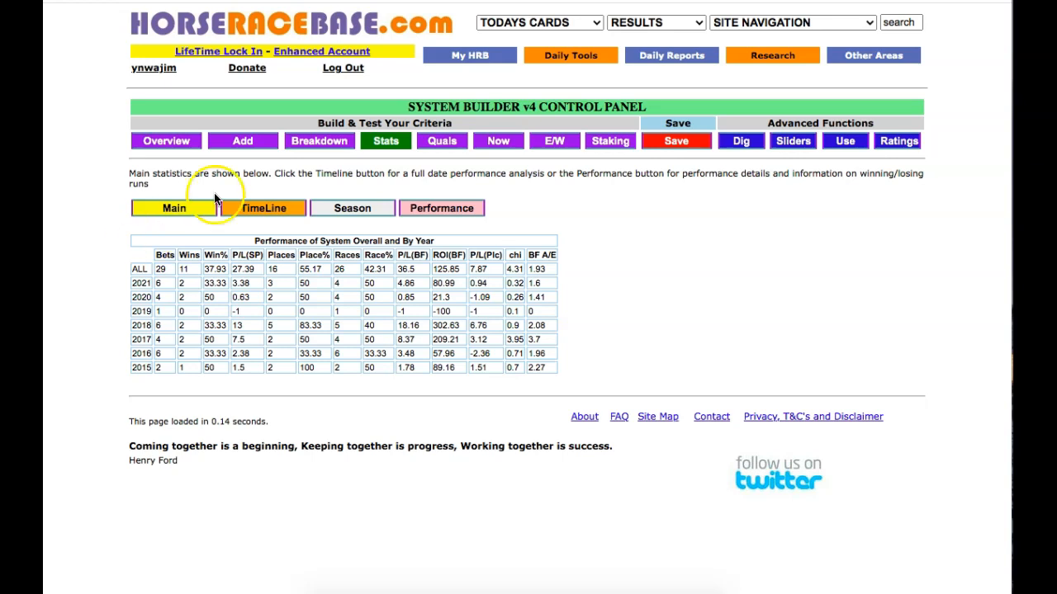
left_click(497, 142)
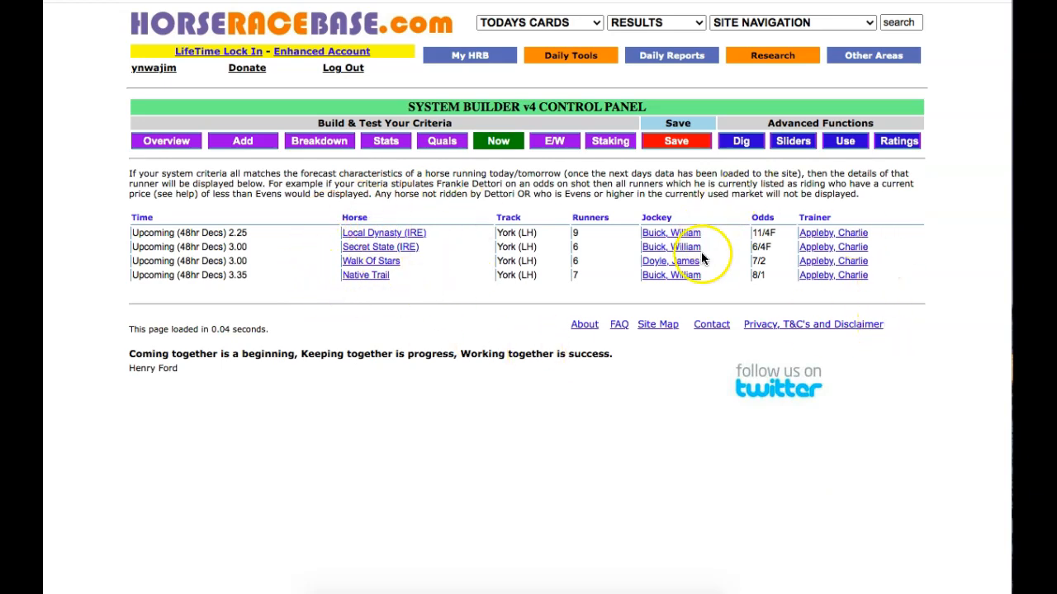
Remove the 2.00 to 11.00 Odds (SP) criterion and check the upcoming qualifiers again.
left_click(181, 141)
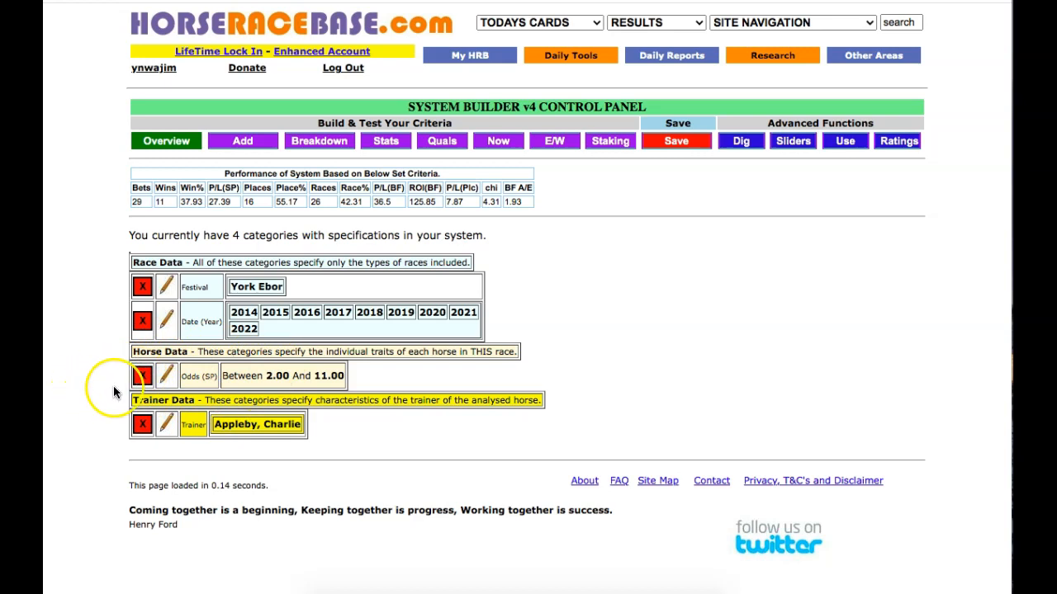
left_click(142, 377)
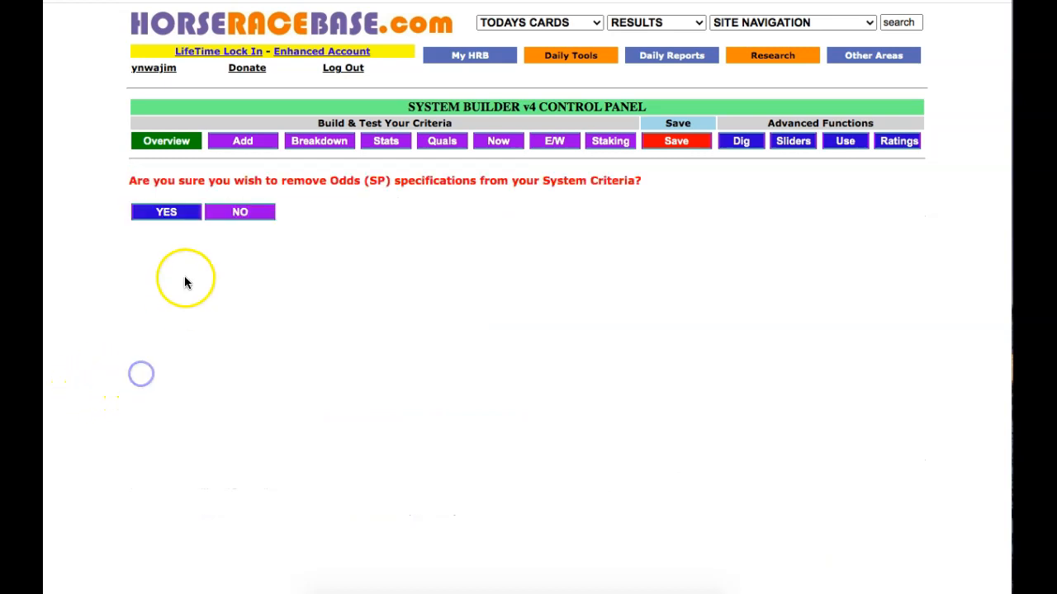
left_click(166, 214)
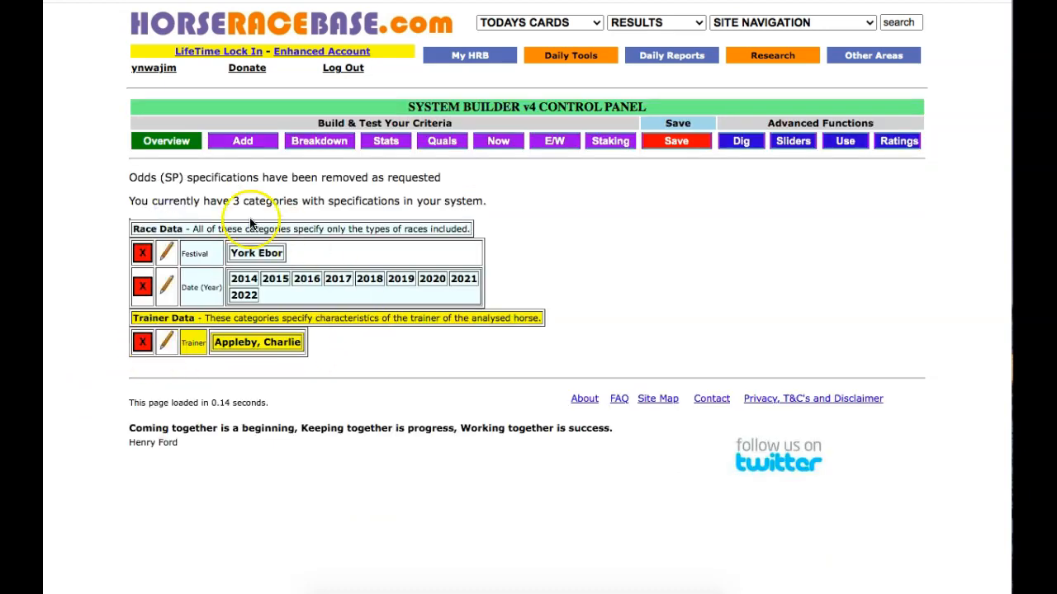
left_click(493, 142)
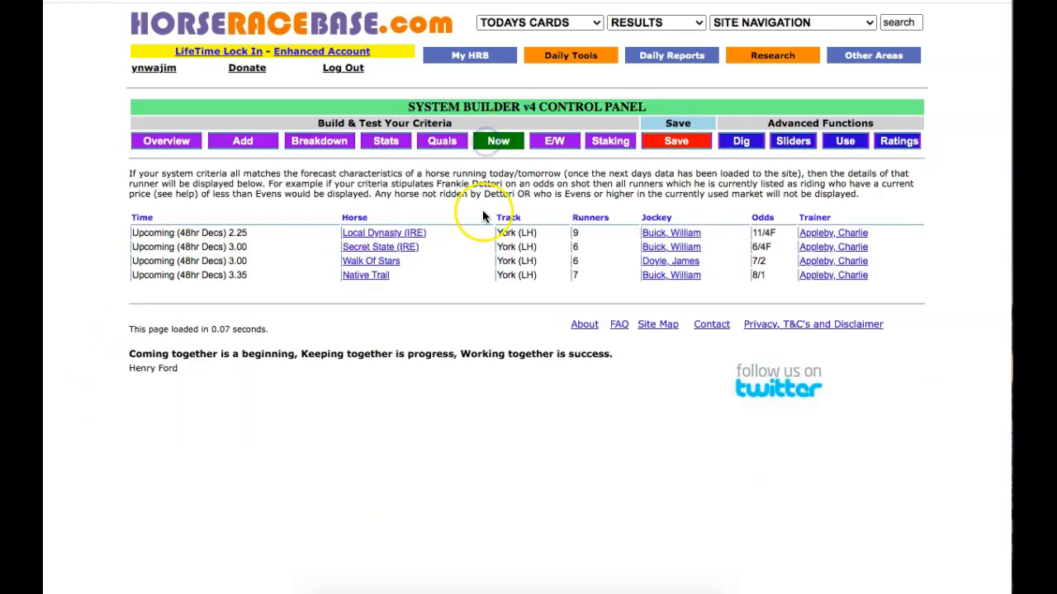
Remove the Appleby, Charlie trainer criterion and open the breakdown category selection for the York Ebor system.
left_click(163, 142)
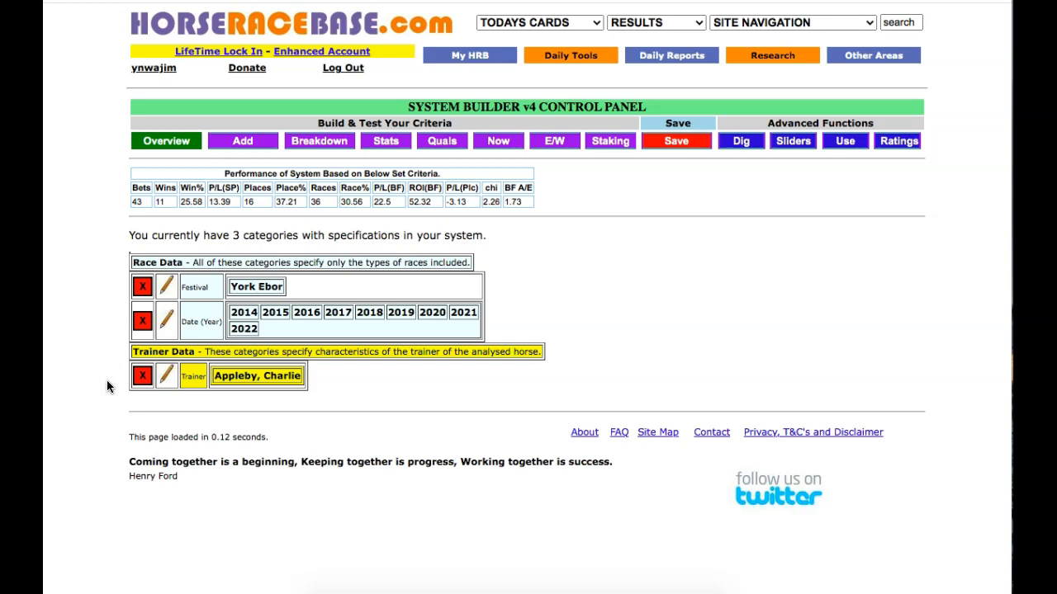
left_click(142, 376)
left_click(166, 216)
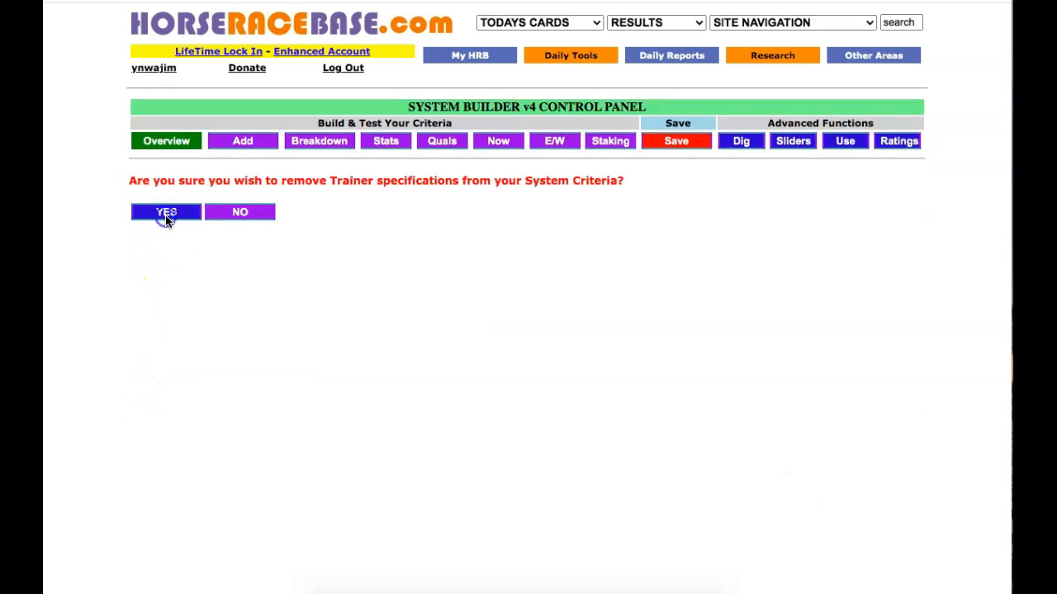
left_click(316, 142)
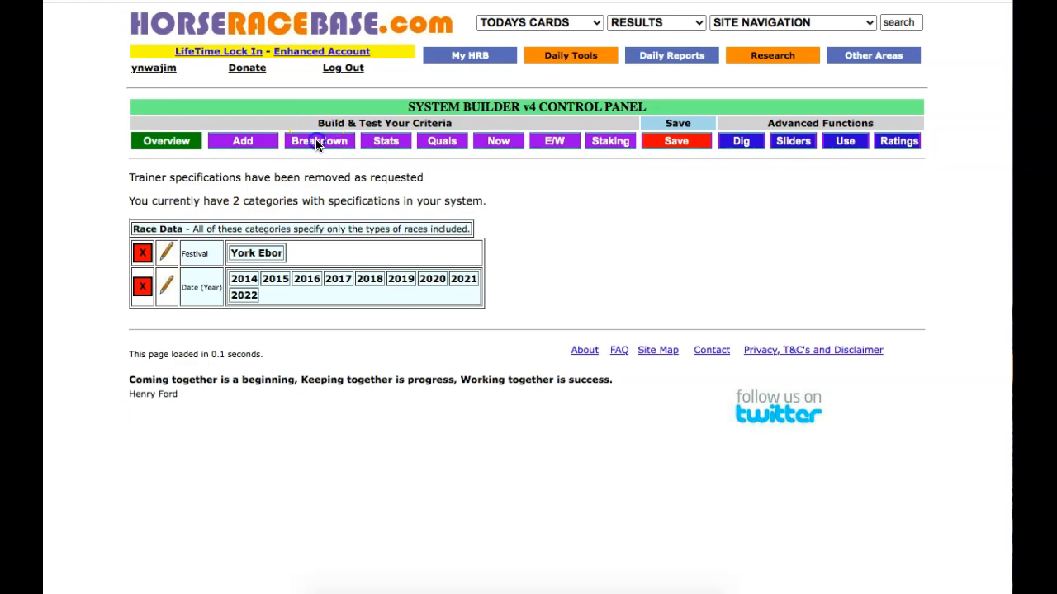
Generate a Trainer breakdown for the York Ebor system and sort it by Wins - High to Low.
scroll(355, 276, "down", 15)
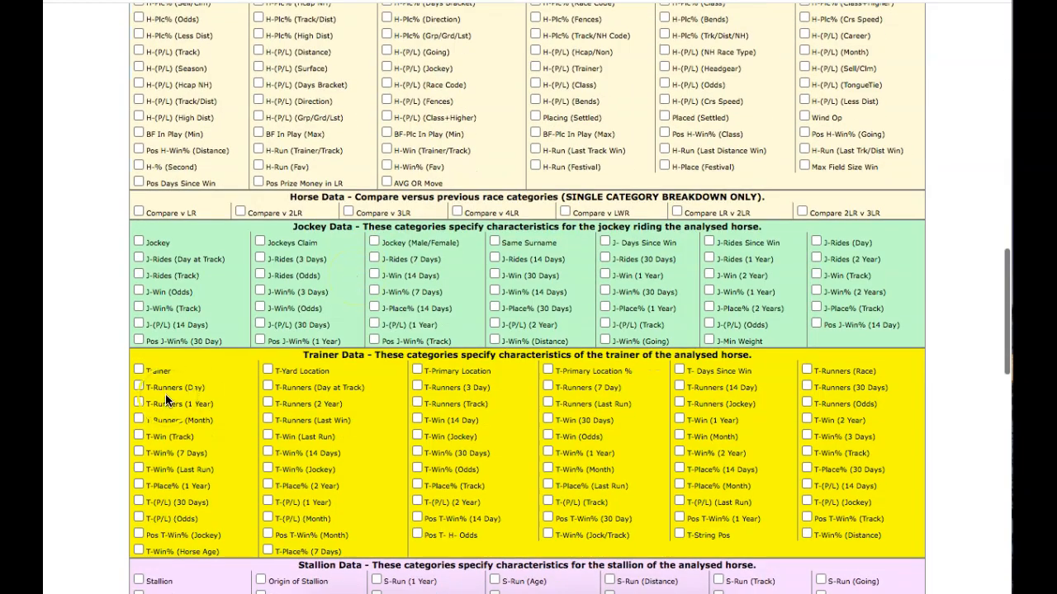
left_click(139, 370)
scroll(247, 462, "down", 20)
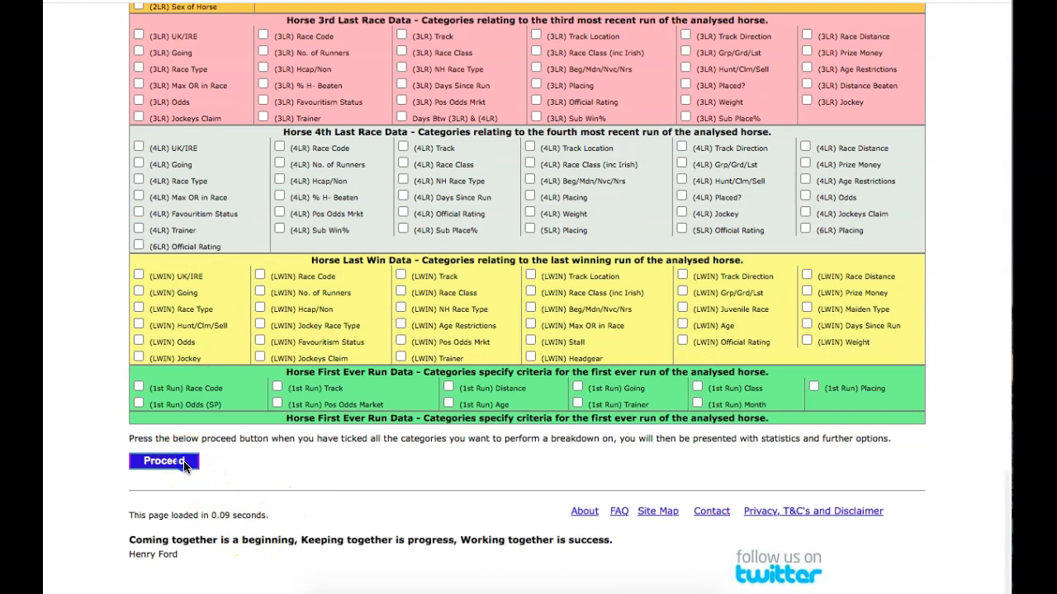
left_click(164, 461)
left_click(252, 209)
left_click(235, 255)
left_click(474, 209)
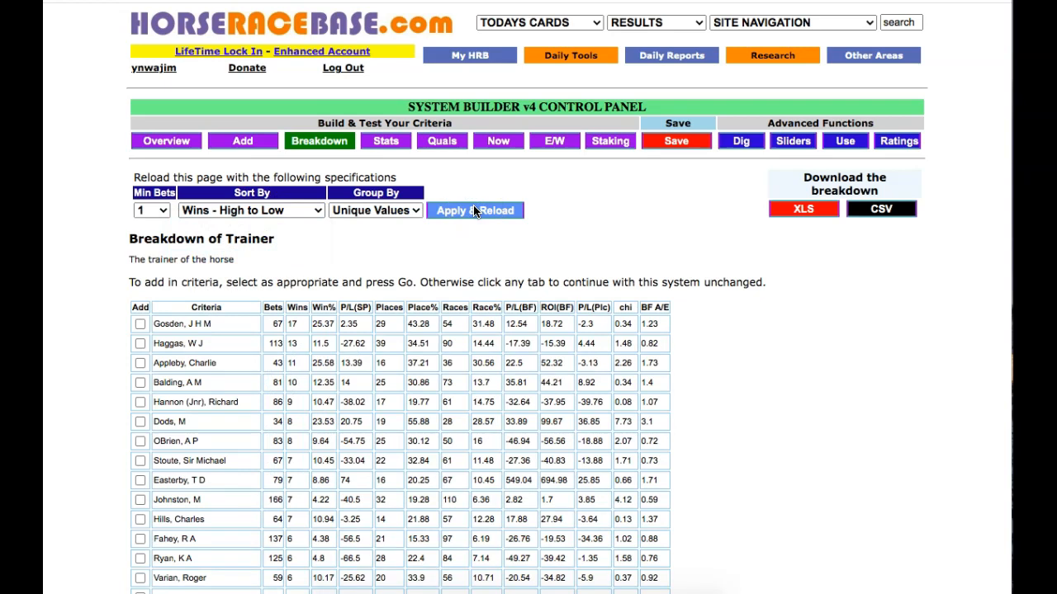
Add Balding, A M from the Trainer breakdown as a system criterion.
scroll(281, 298, "down", 1)
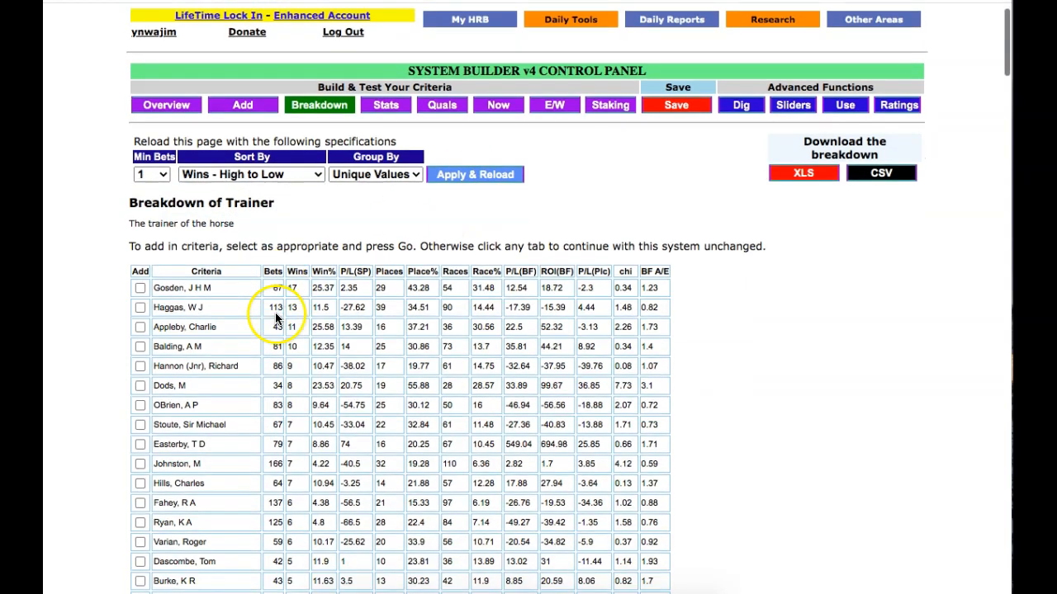
scroll(314, 371, "down", 20)
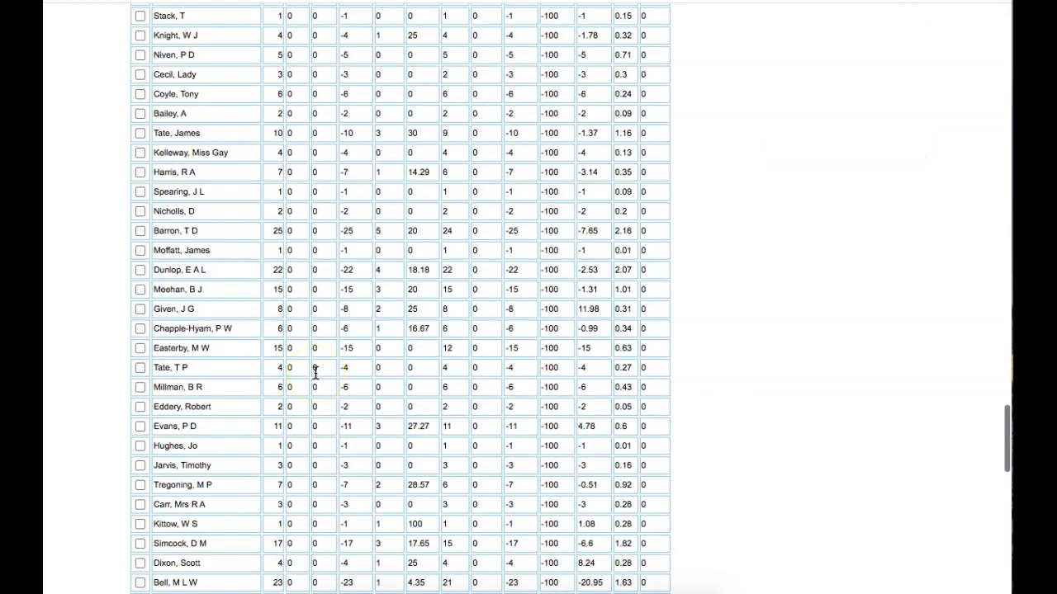
left_click(378, 450)
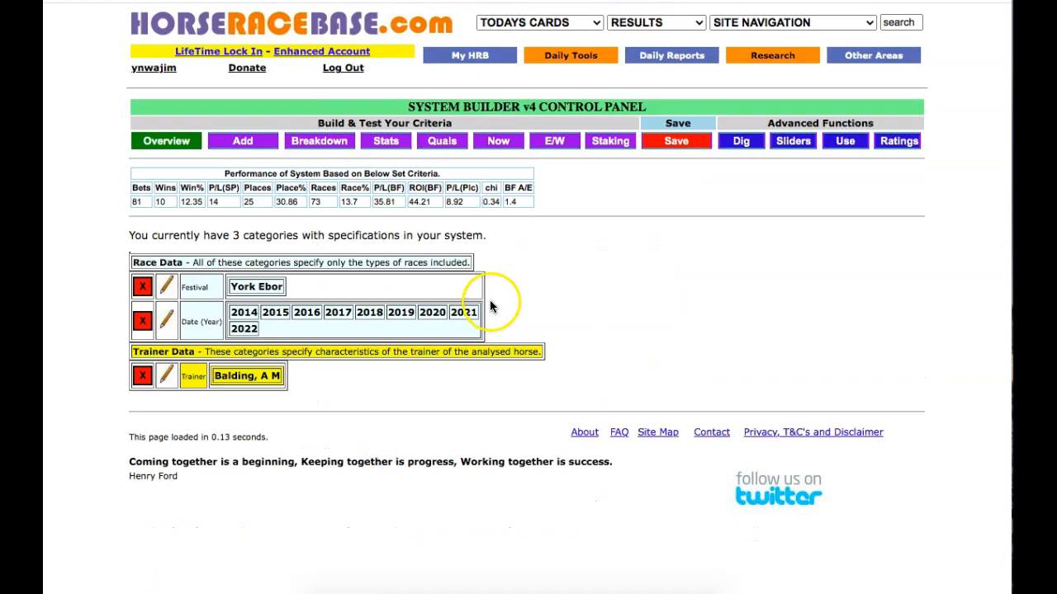
Generate a Race Type breakdown for the Balding, A M system and review its figures.
left_click(334, 145)
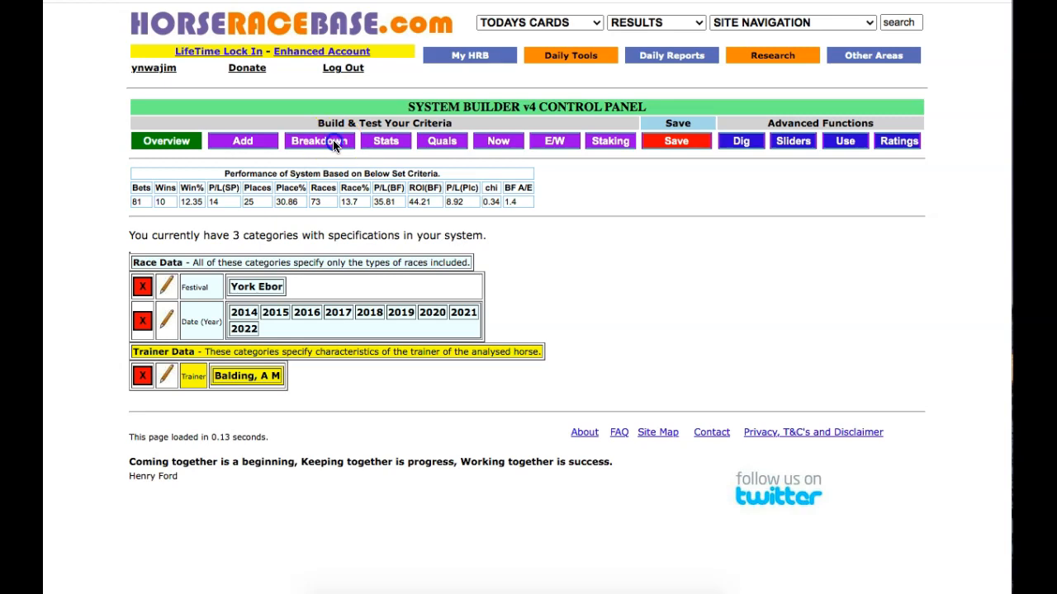
scroll(600, 312, "down", 15)
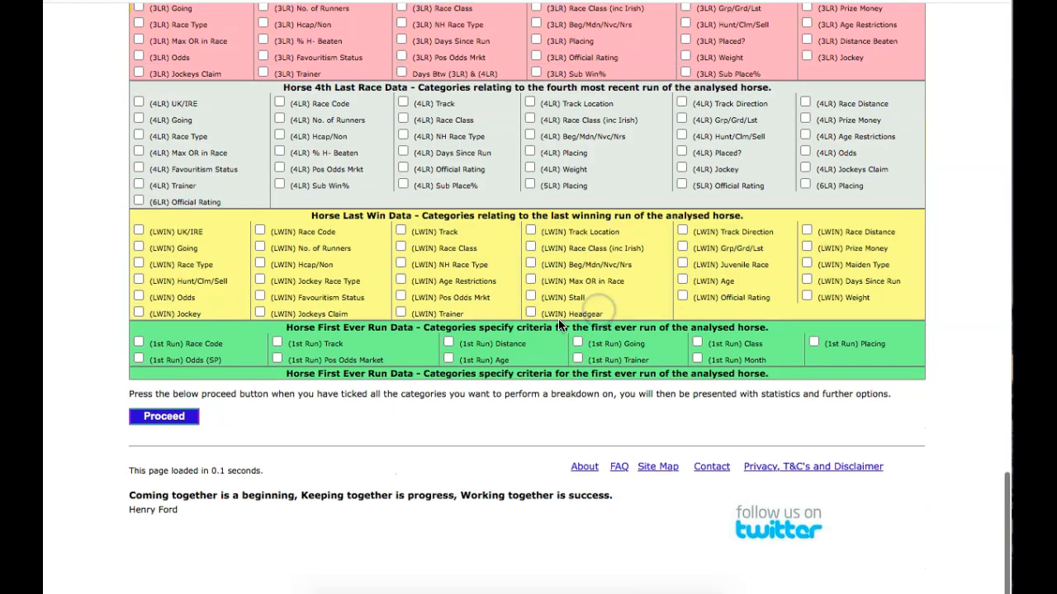
left_click(165, 456)
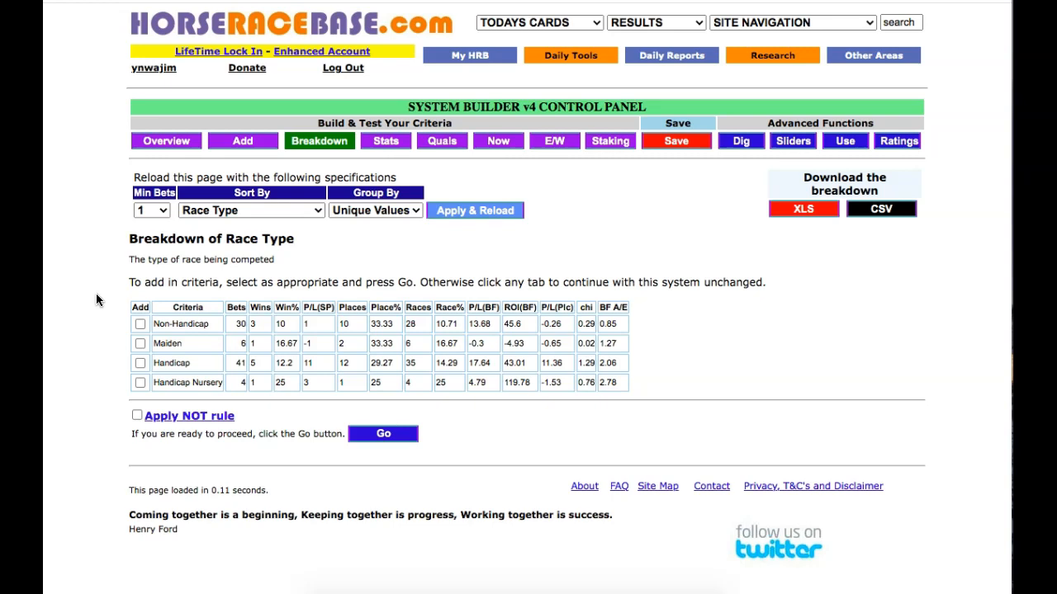
Generate a Race Class breakdown for the Balding, A M system.
left_click(153, 141)
left_click(307, 143)
scroll(461, 338, "down", 5)
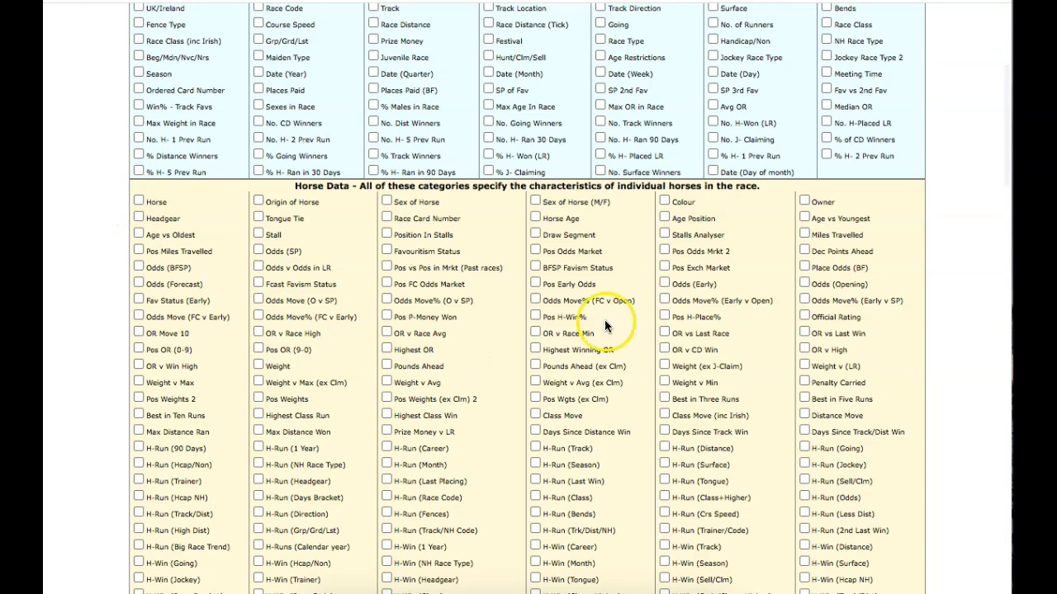
scroll(522, 140, "up", 1)
scroll(495, 302, "up", 2)
scroll(524, 322, "down", 3)
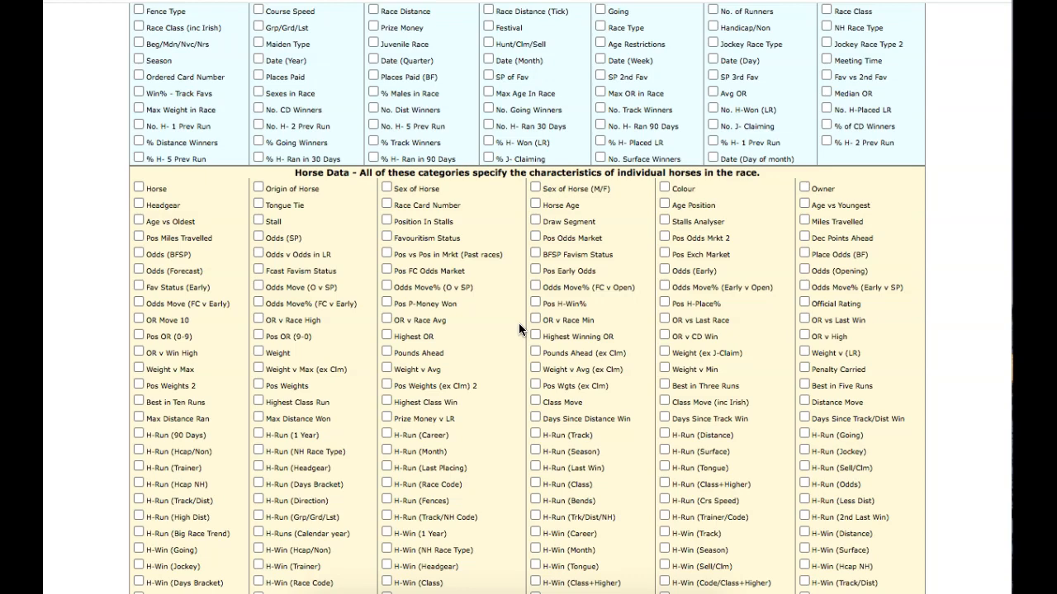
scroll(519, 322, "up", 2)
left_click(825, 76)
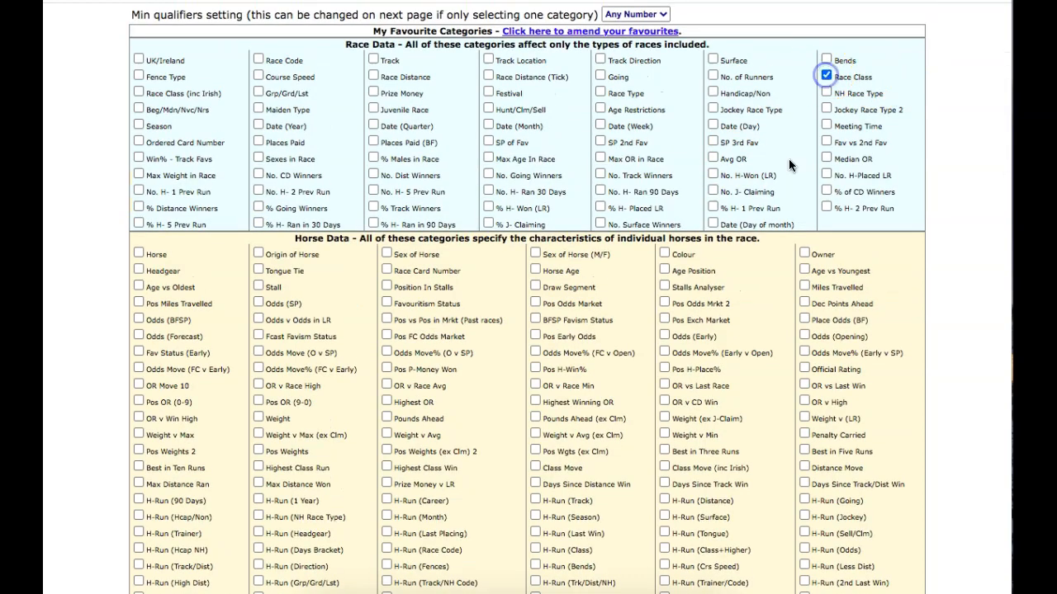
scroll(788, 158, "down", 15)
scroll(170, 446, "up", 1)
left_click(171, 454)
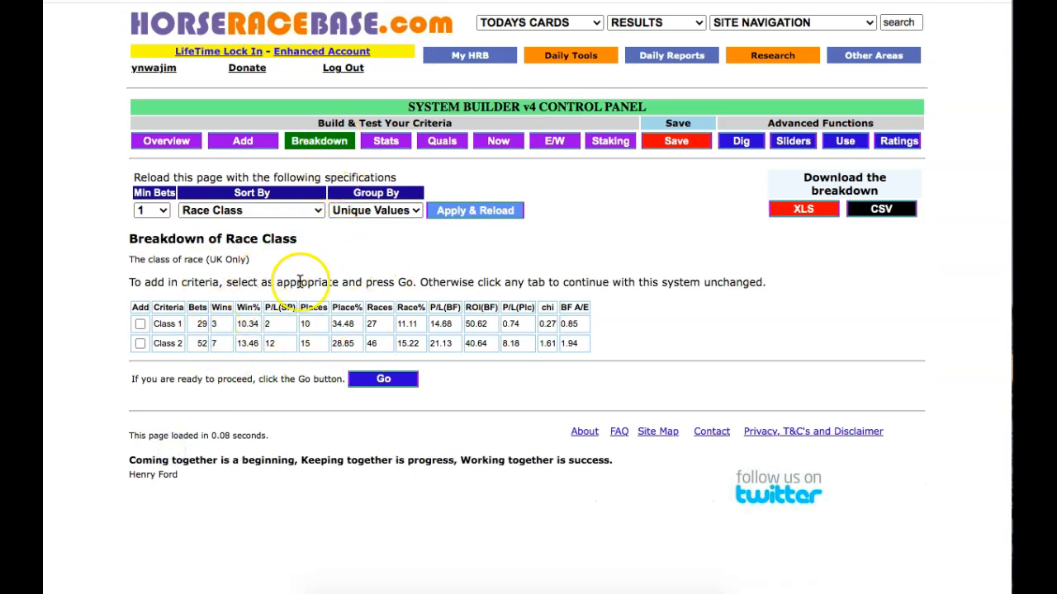
Generate a Race Distance breakdown for the system and review the results at each distance.
left_click(332, 143)
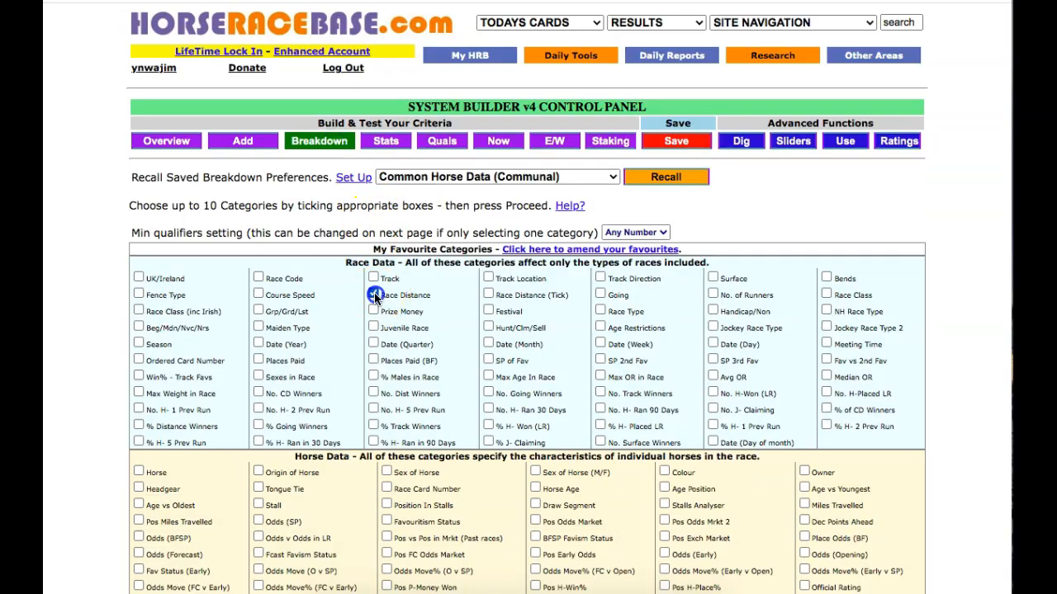
left_click(374, 295)
scroll(374, 292, "down", 15)
scroll(248, 371, "up", 1)
left_click(143, 455)
scroll(124, 438, "down", 1)
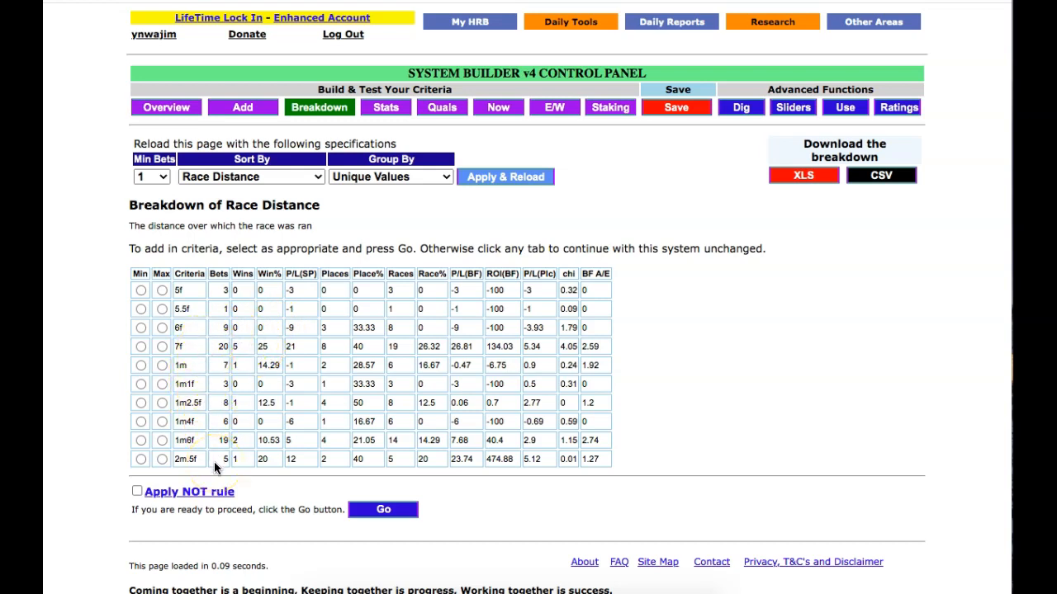
Generate a Horse Age breakdown for the system and review the results for each age.
left_click(319, 108)
scroll(437, 314, "down", 3)
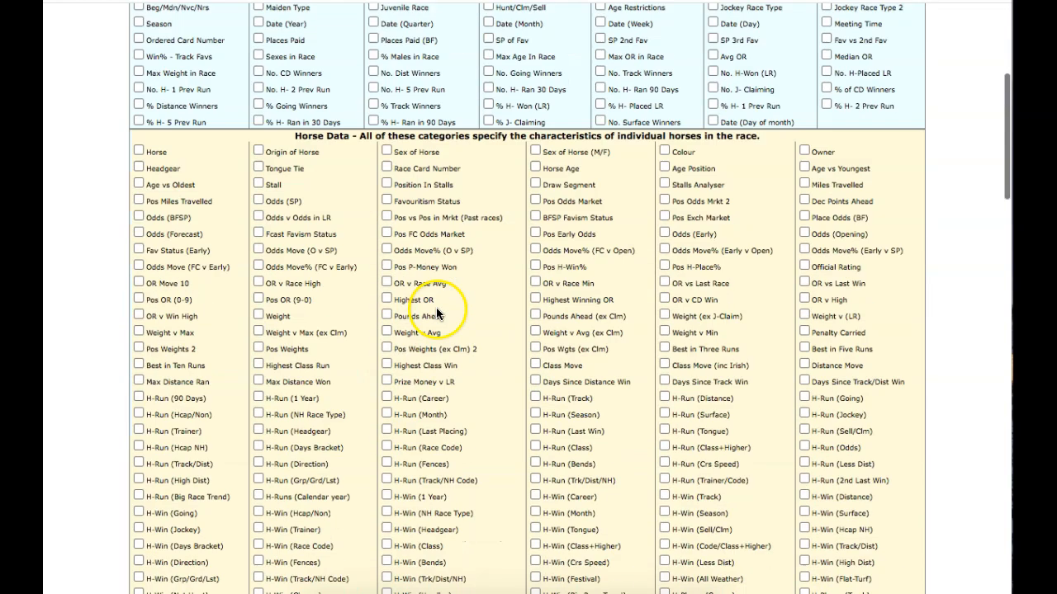
left_click(536, 169)
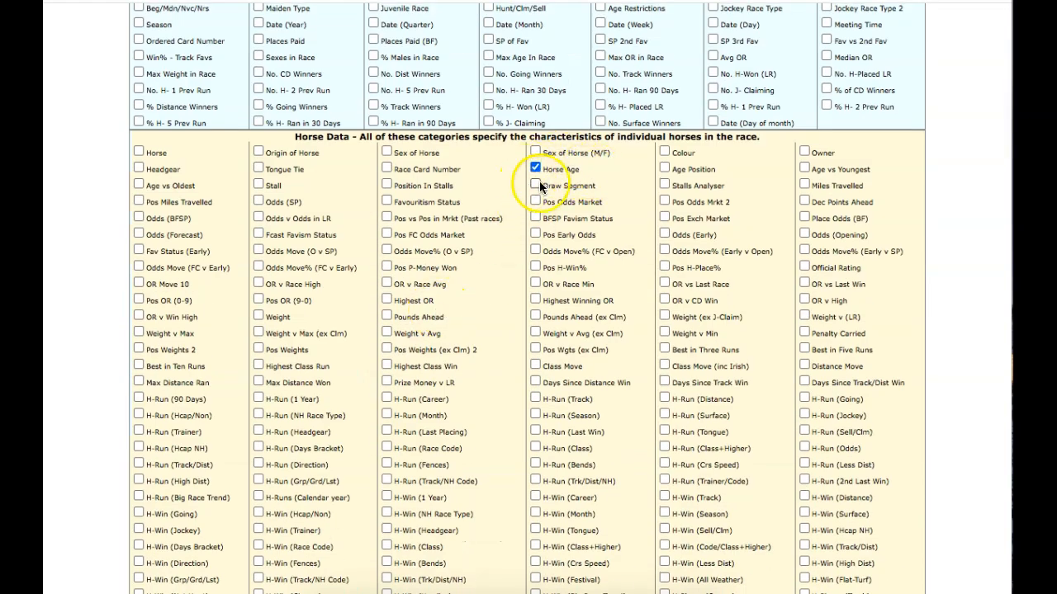
scroll(448, 377, "down", 15)
left_click(179, 463)
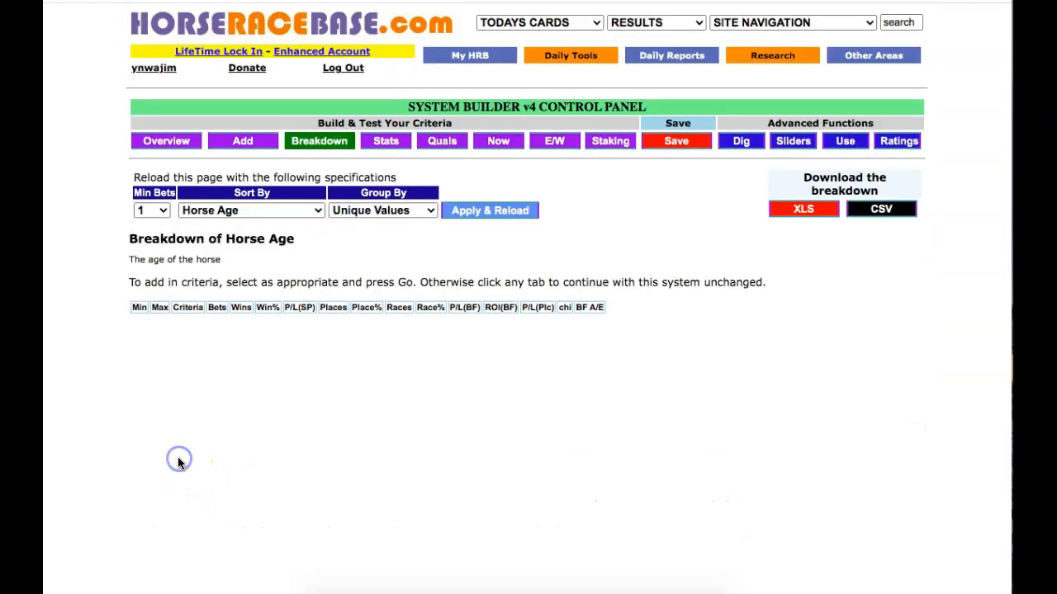
left_click(112, 397)
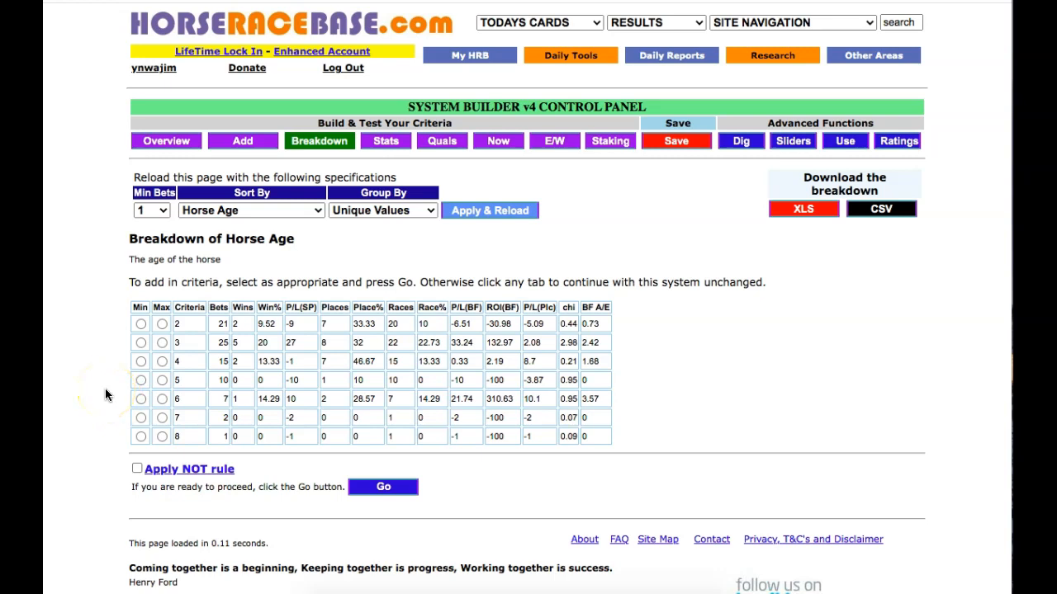
left_click(138, 287)
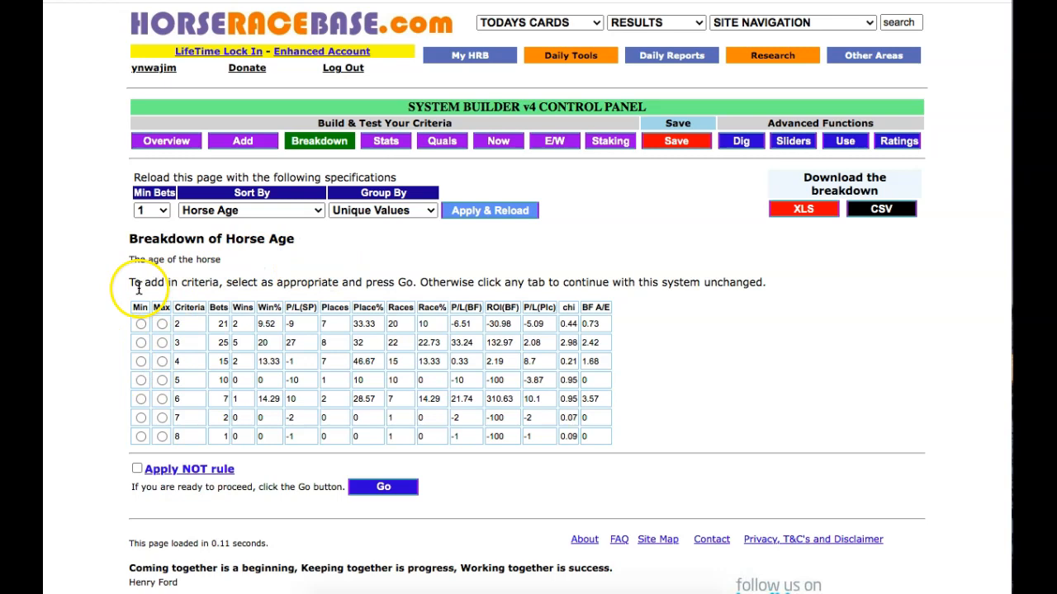
Return to the breakdown category selection and look through the Horse Data categories on past runs, wins and places.
left_click(331, 141)
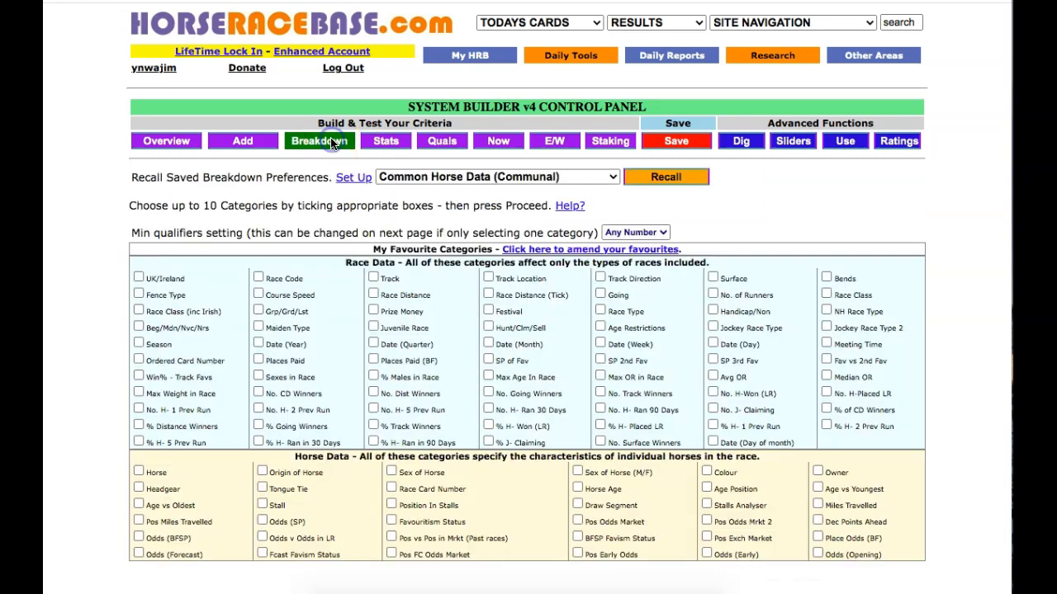
scroll(136, 332, "down", 3)
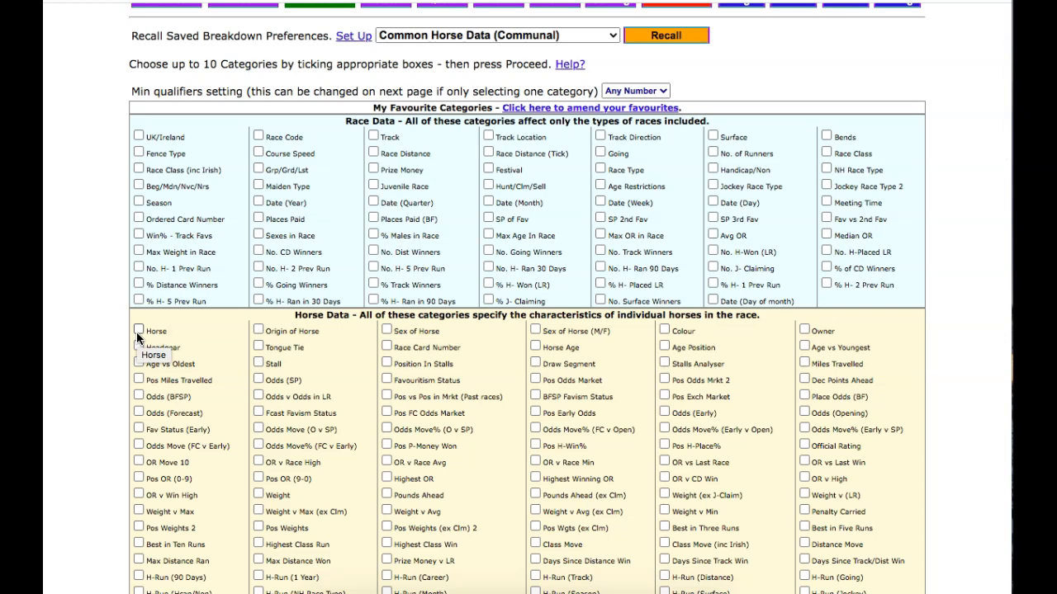
scroll(136, 332, "down", 4)
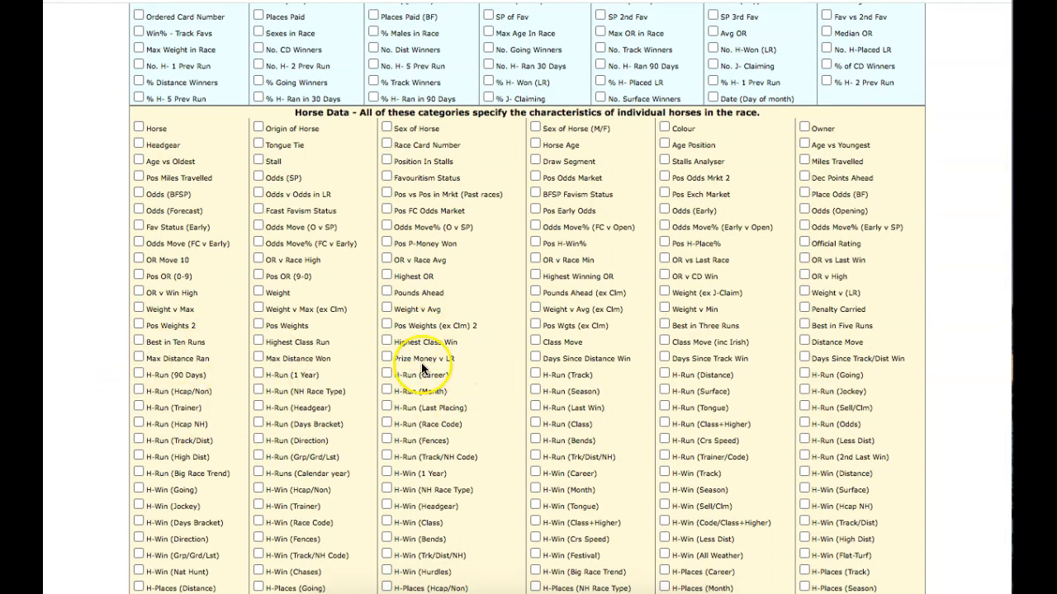
scroll(421, 363, "down", 1)
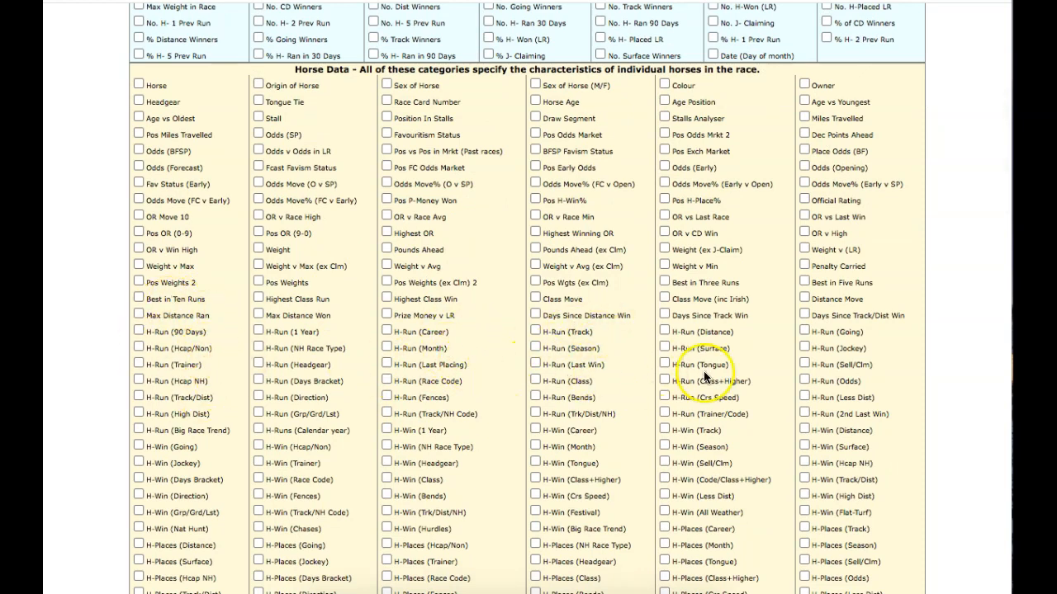
scroll(726, 309, "down", 1)
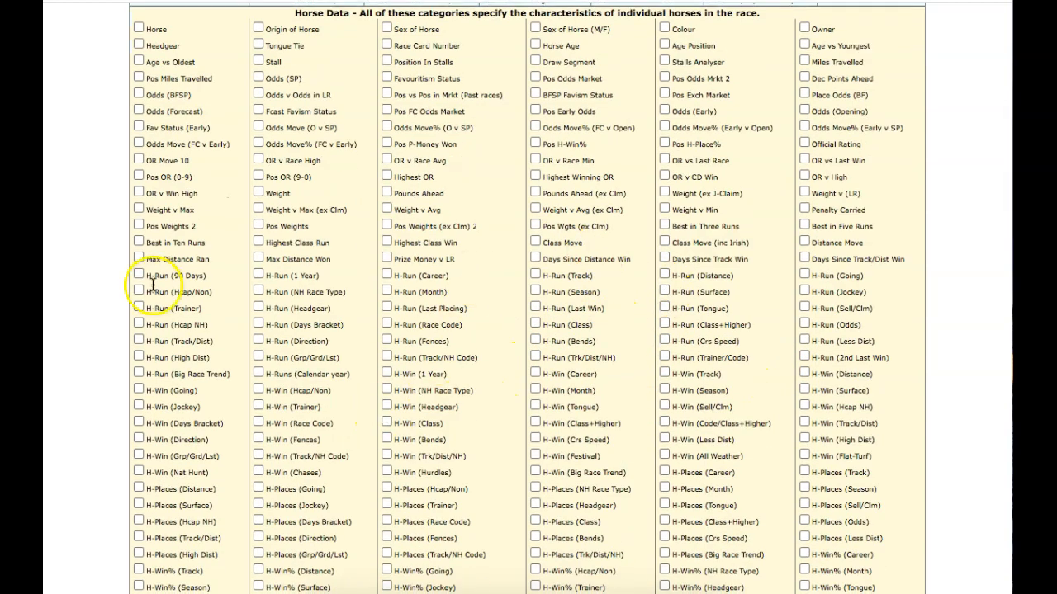
scroll(278, 419, "down", 2)
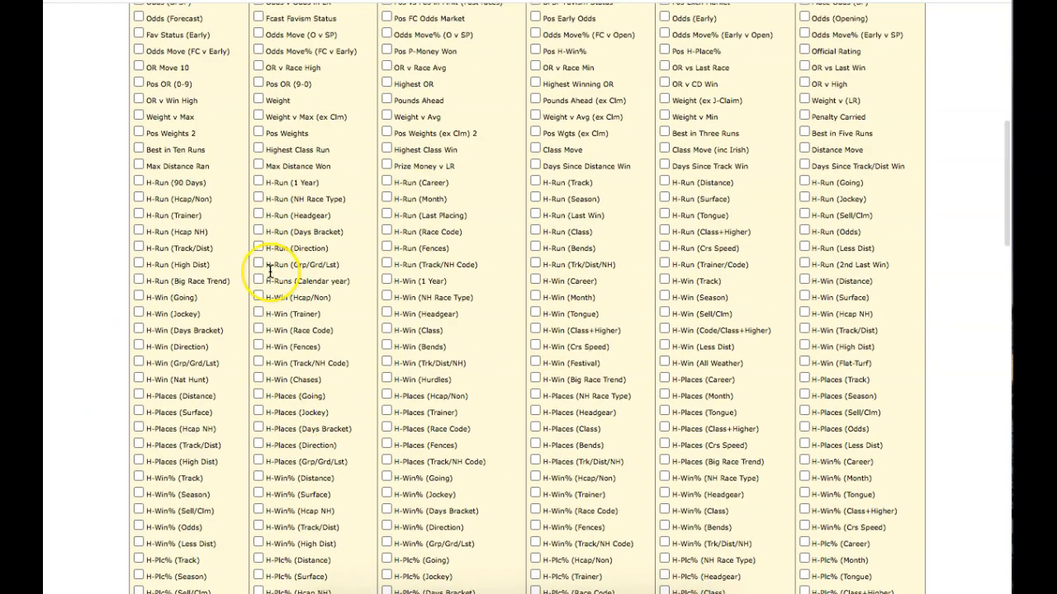
scroll(271, 272, "up", 3)
scroll(271, 269, "down", 3)
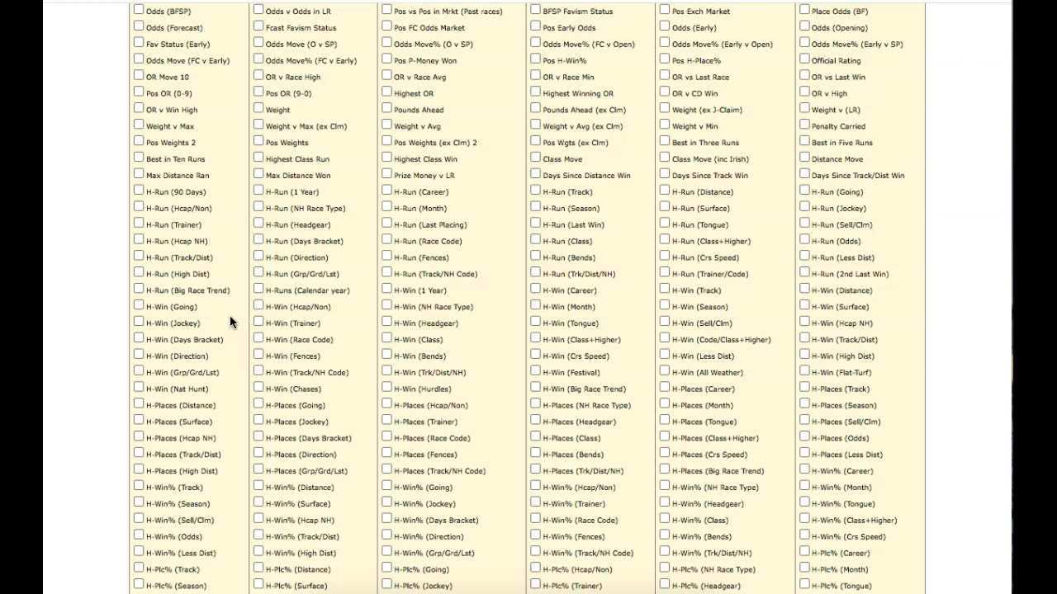
scroll(230, 318, "up", 1)
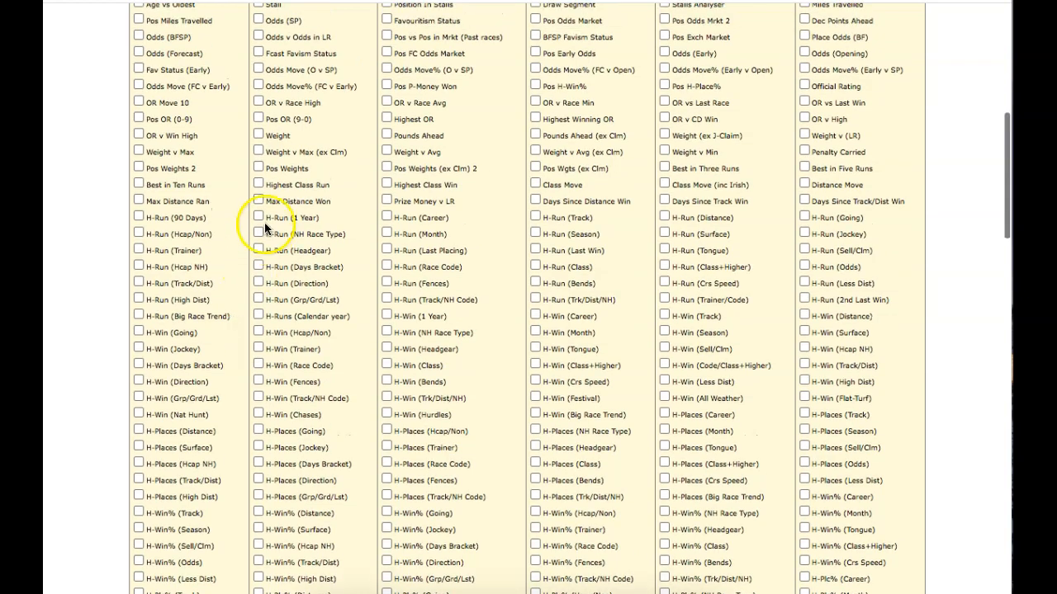
Select H-Run (Hcap/Non) as the only breakdown category.
left_click(137, 274)
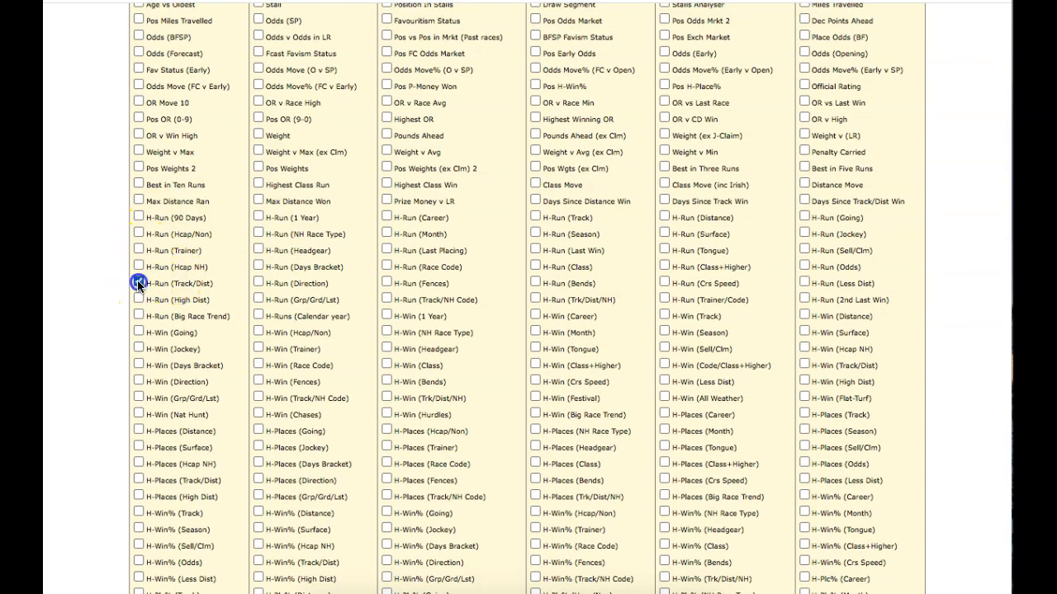
left_click(137, 266)
left_click(138, 266)
scroll(137, 266, "up", 1)
left_click(137, 251)
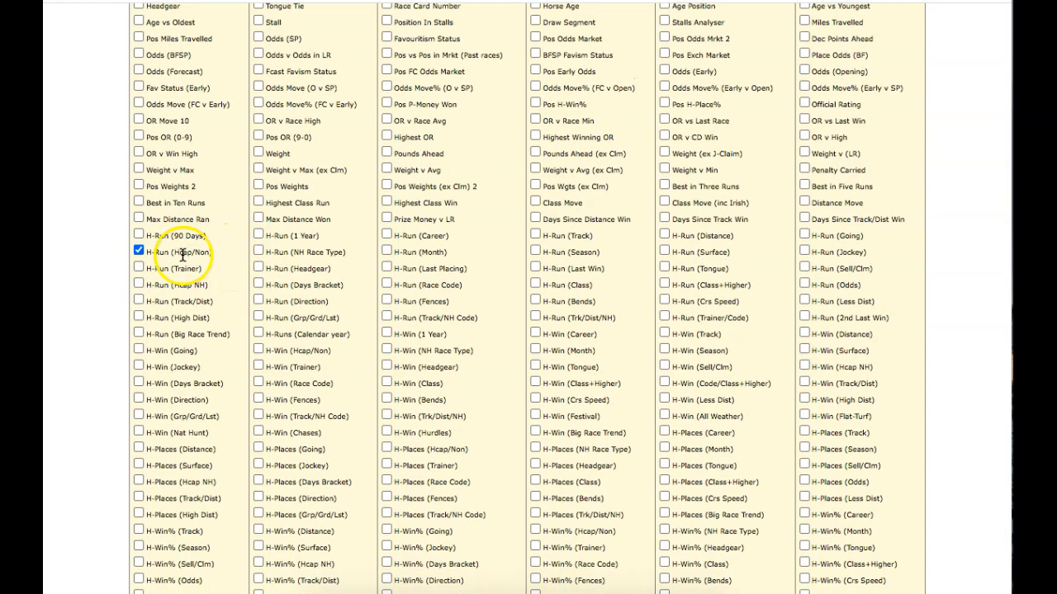
Read the description of the H-Run (Hcap/Non) category and generate its breakdown.
scroll(101, 322, "up", 3)
scroll(102, 322, "down", 1)
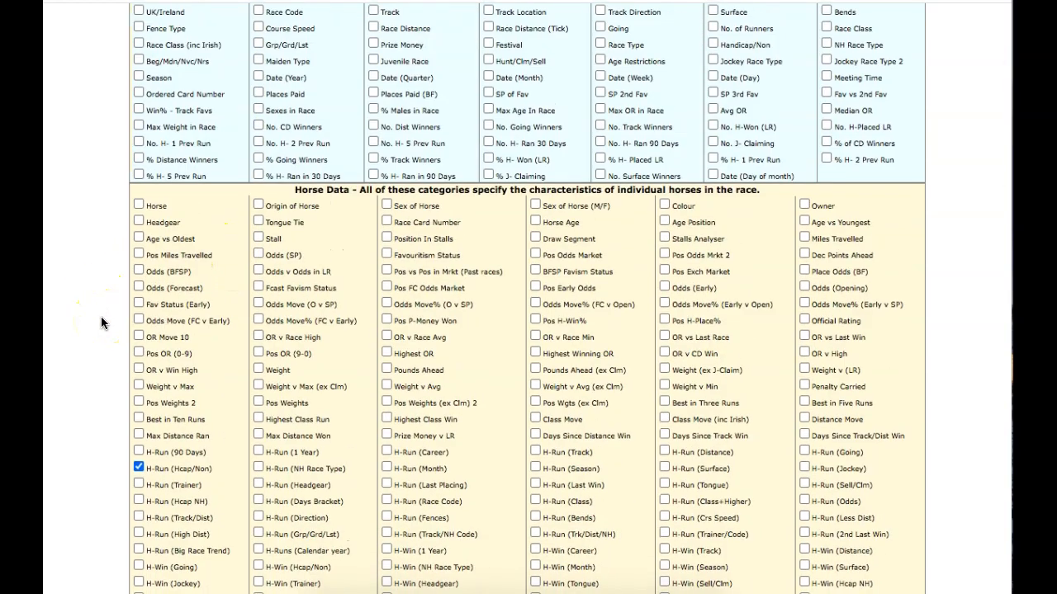
scroll(101, 316, "down", 2)
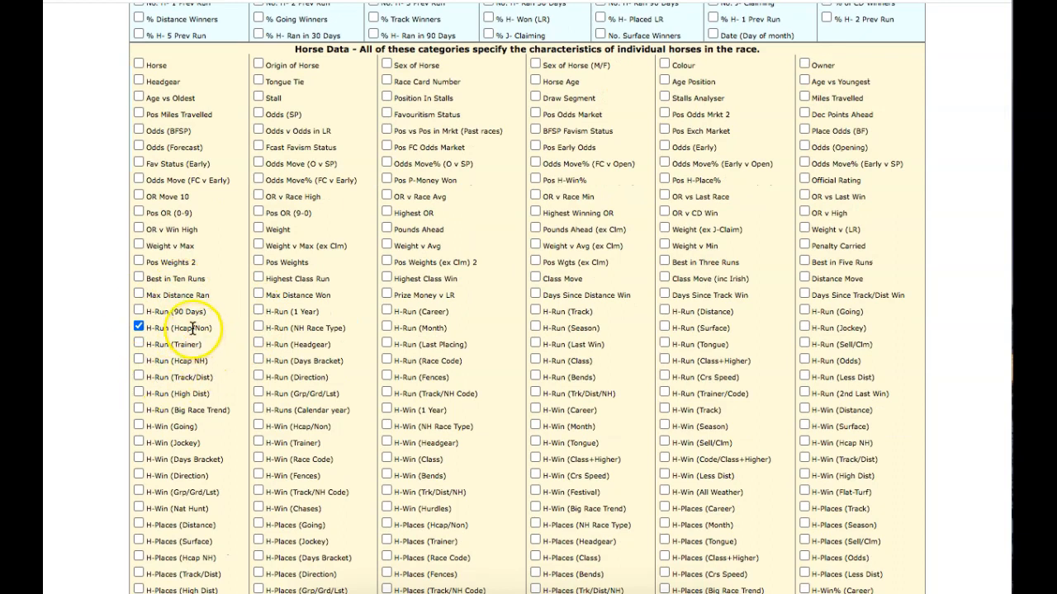
mouse_move(192, 328)
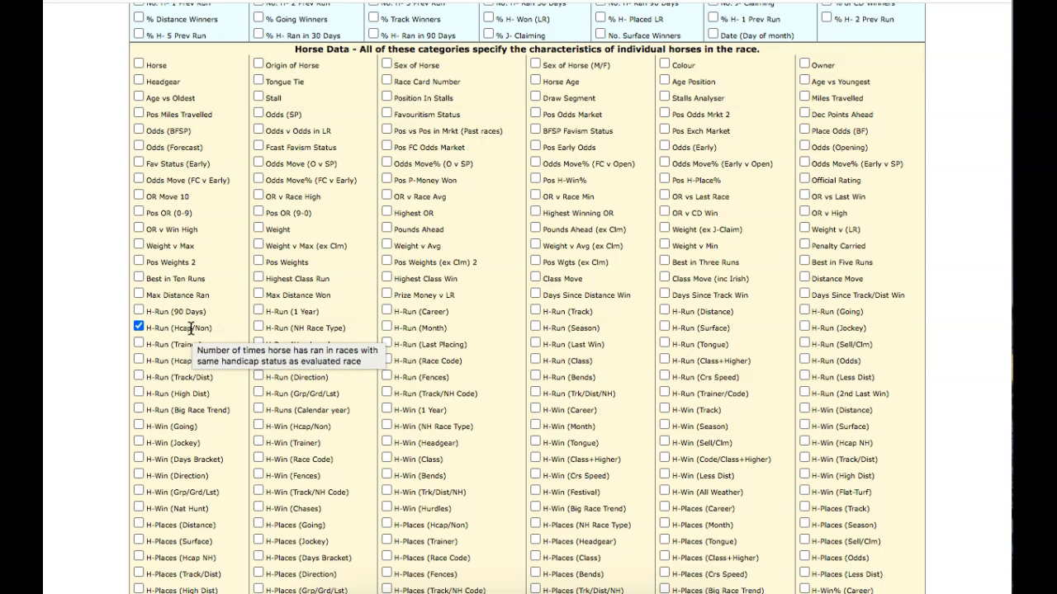
scroll(189, 482, "down", 20)
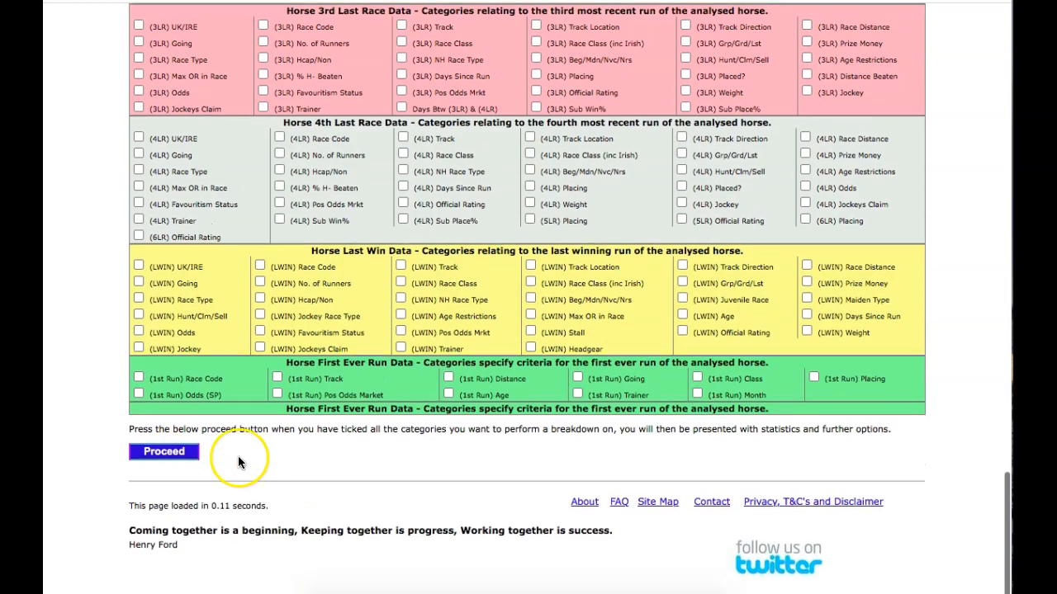
left_click(154, 453)
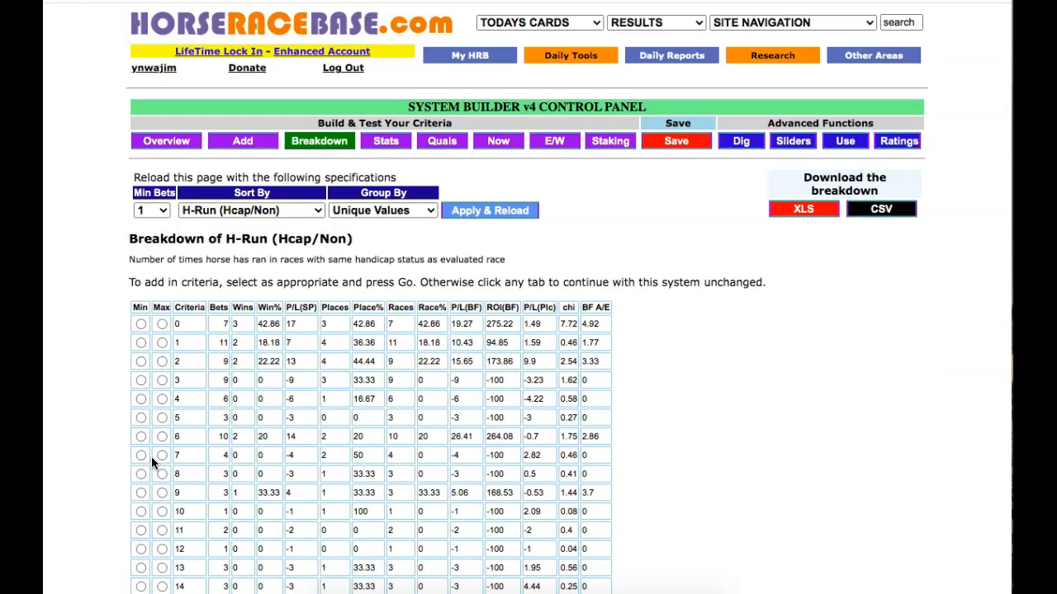
Review the H-Run (Hcap/Non) breakdown and add it to the system as a criterion between 0 and 2.
scroll(206, 391, "down", 2)
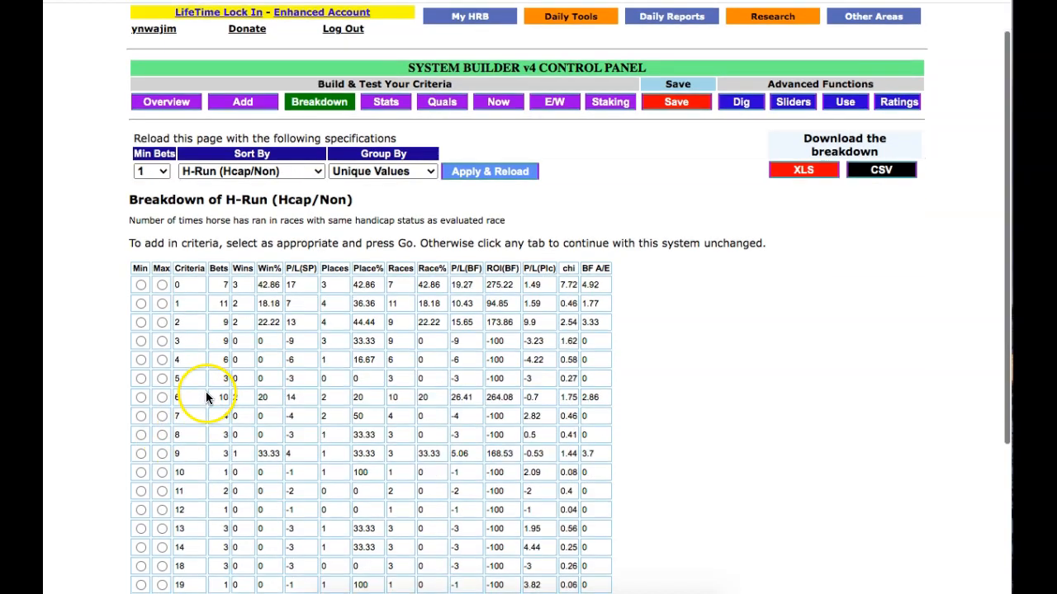
scroll(169, 334, "down", 2)
scroll(283, 173, "up", 1)
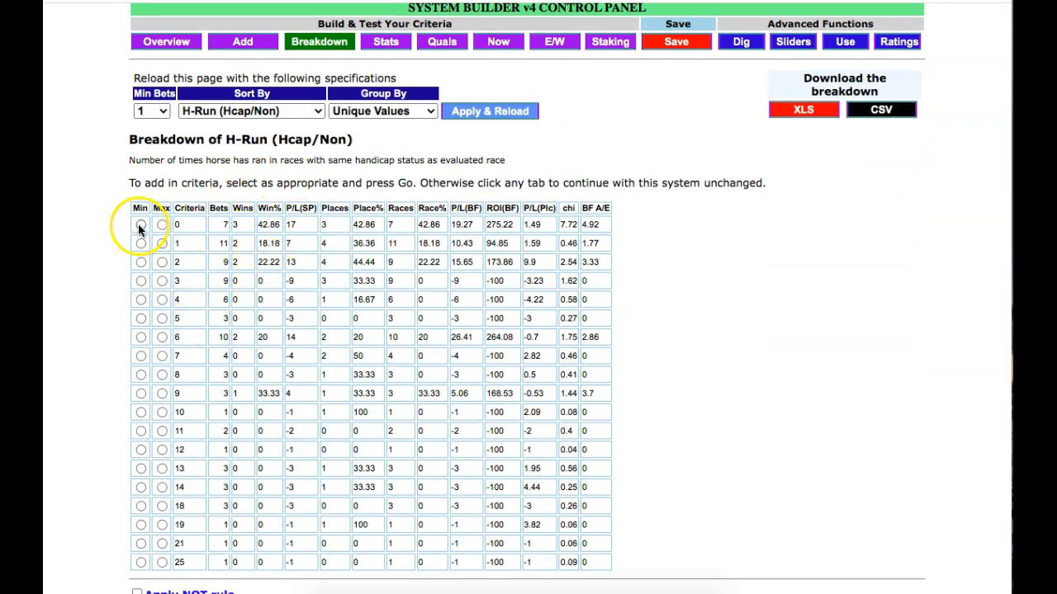
left_click(162, 262)
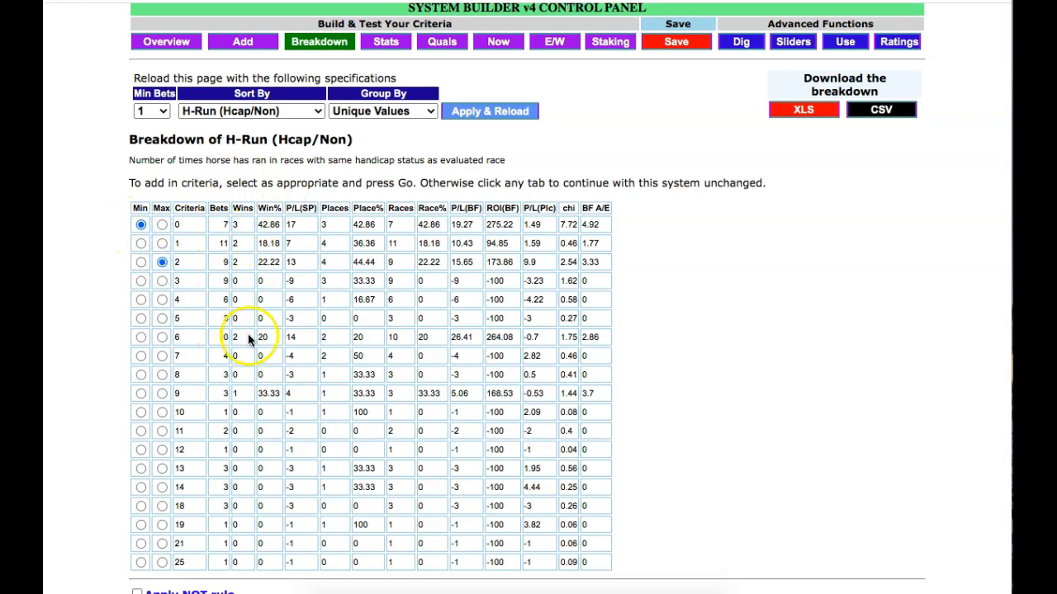
scroll(247, 417, "down", 2)
left_click(357, 520)
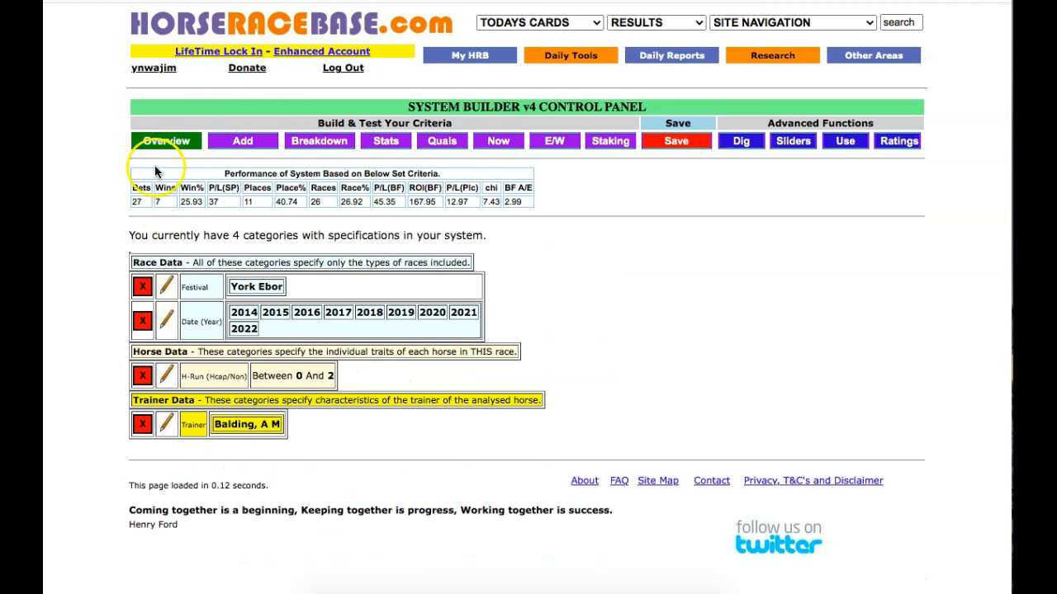
Check the system's yearly statistics and remove the H-Run (Hcap/Non) criterion from the system.
left_click(385, 141)
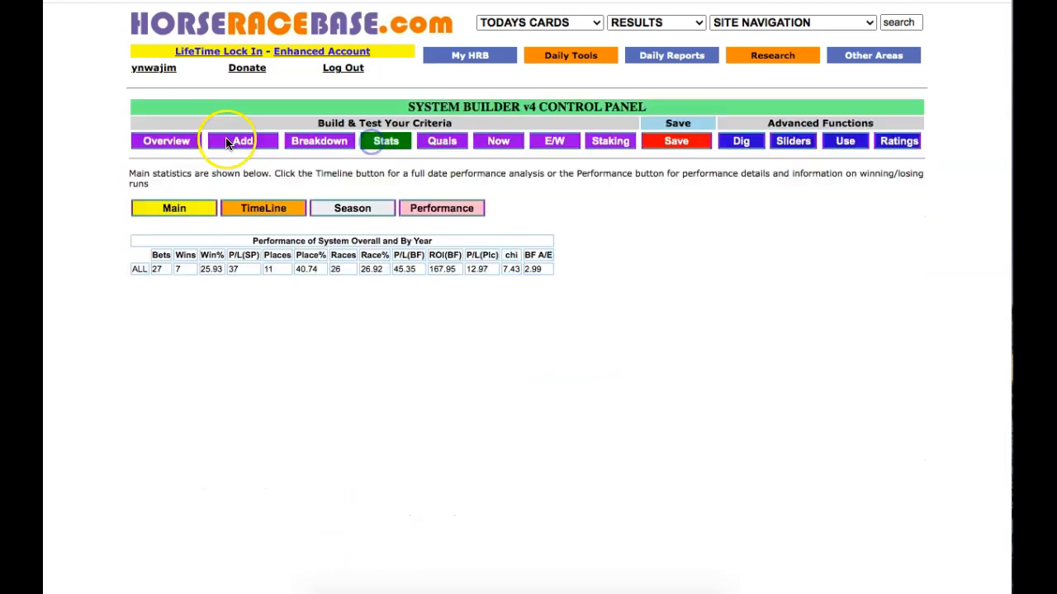
left_click(170, 144)
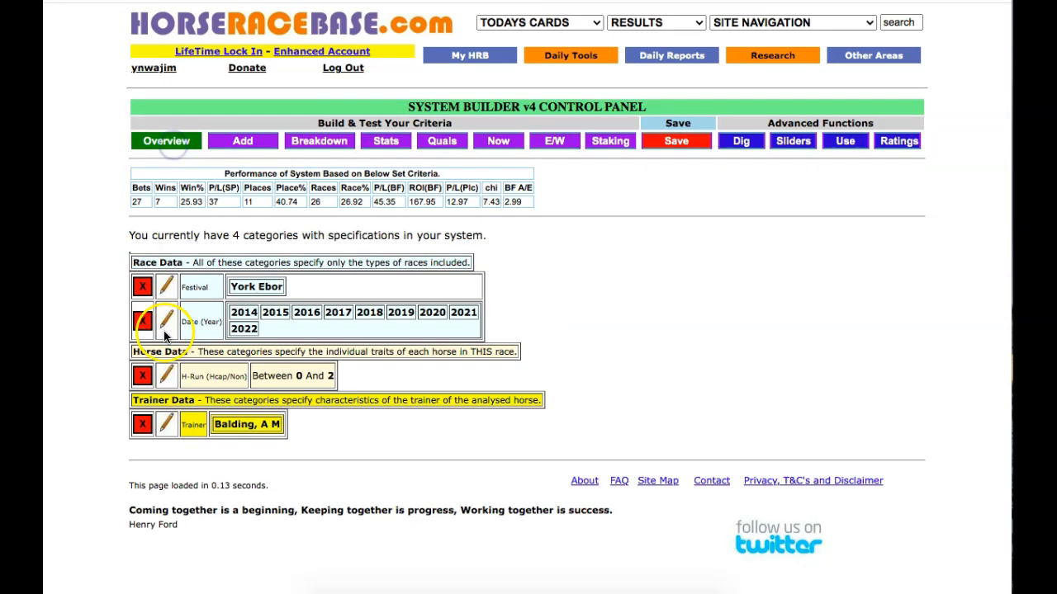
left_click(140, 379)
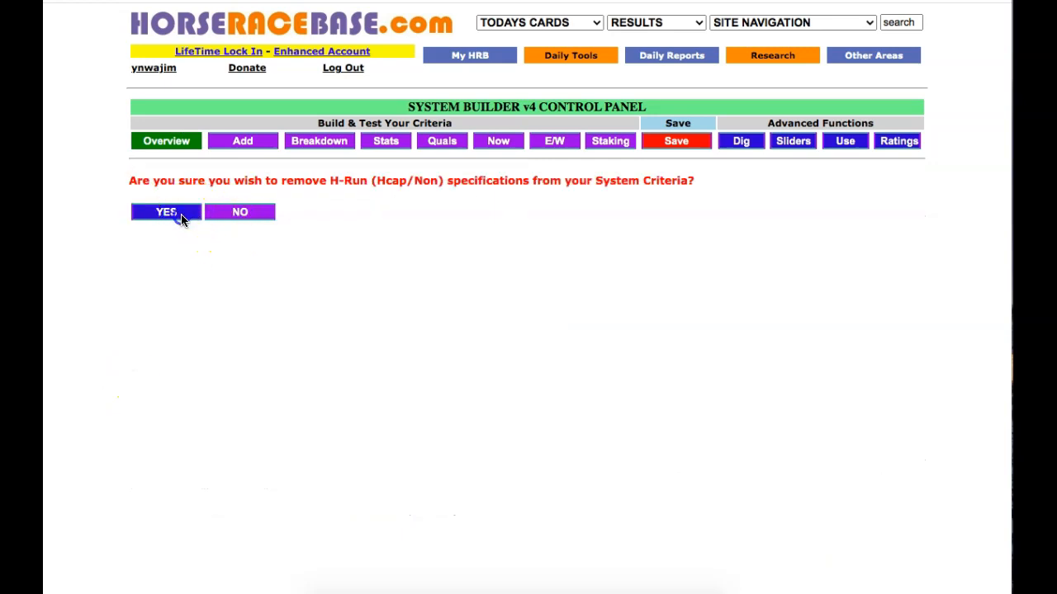
left_click(177, 215)
Look through the Horse Data breakdown categories and generate a breakdown of H-Win (Hcap/Non).
left_click(318, 142)
scroll(439, 334, "down", 5)
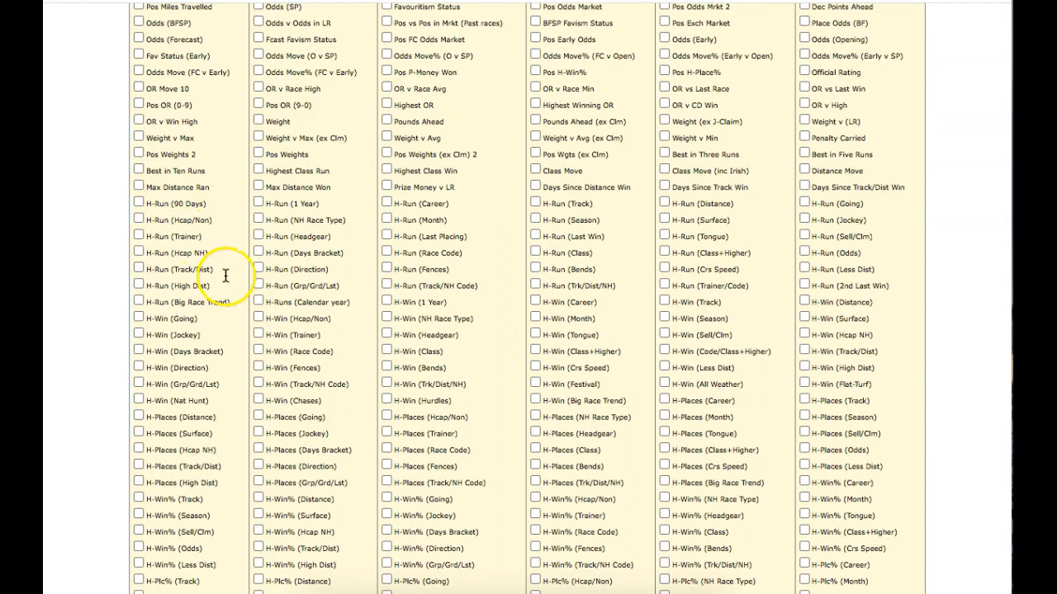
scroll(263, 287, "down", 2)
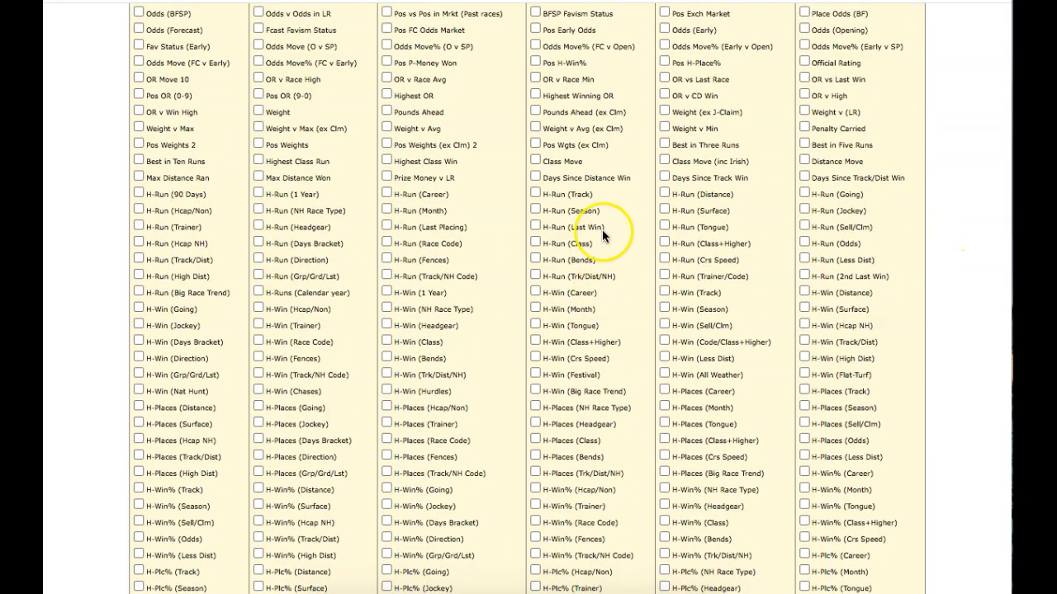
scroll(353, 252, "down", 2)
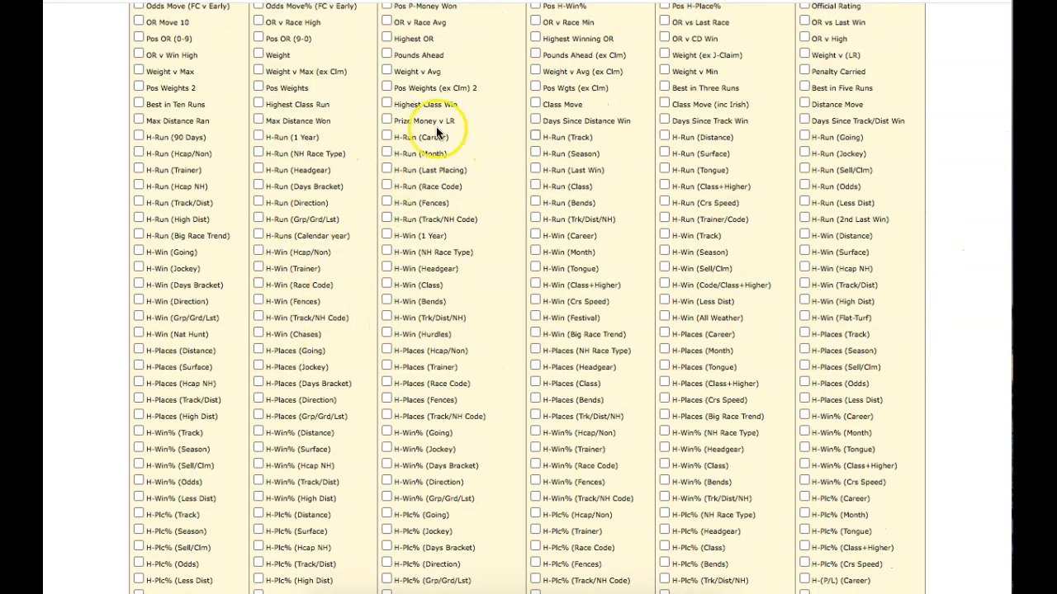
scroll(281, 281, "down", 1)
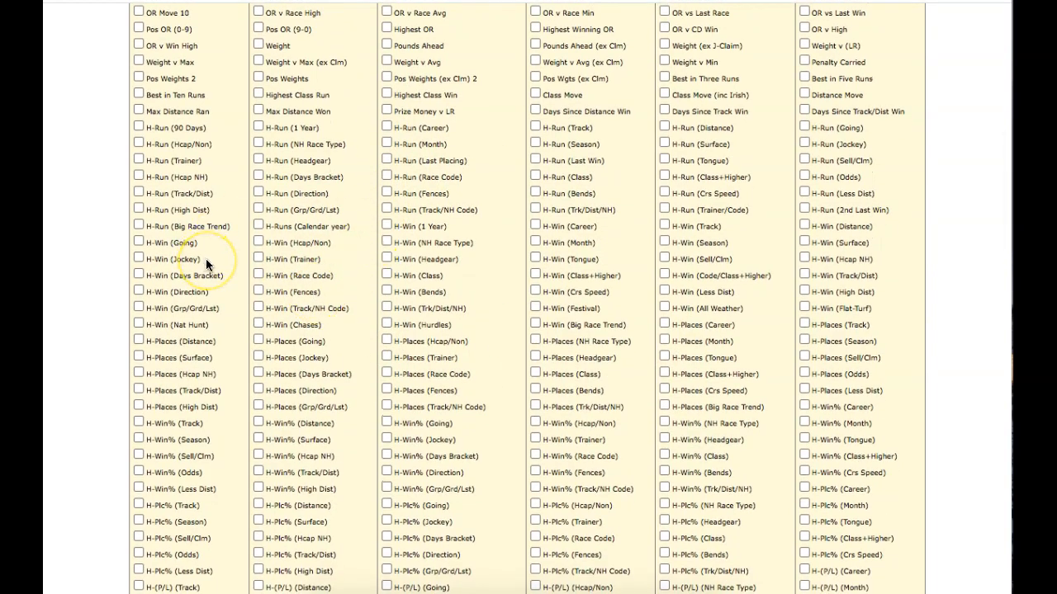
left_click(258, 243)
scroll(388, 429, "down", 20)
left_click(162, 455)
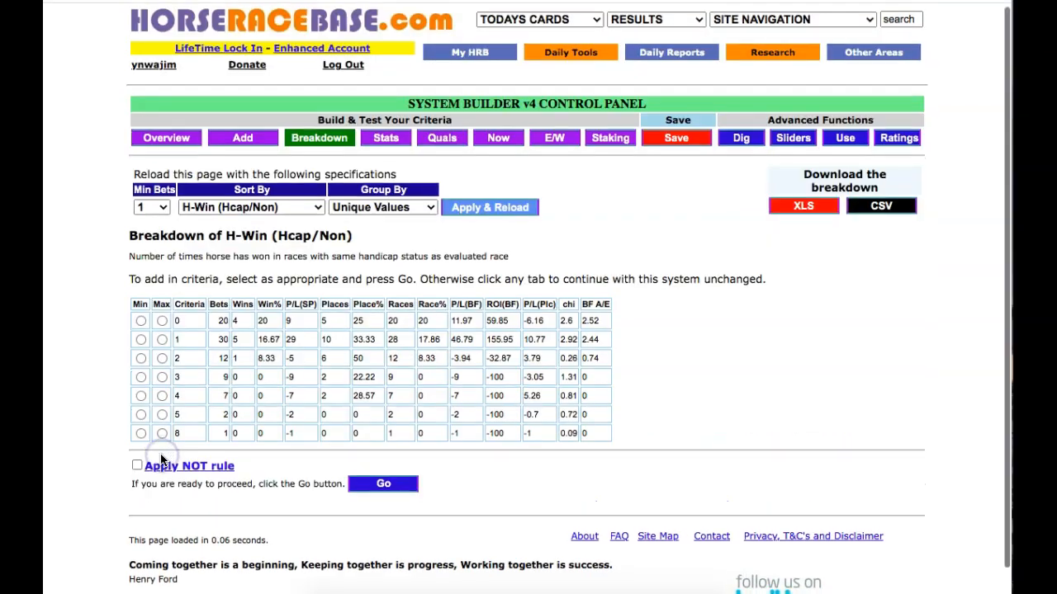
Limit H-Win (Hcap/Non) to between 0 and 1 and review the system's performance by year.
scroll(92, 359, "down", 1)
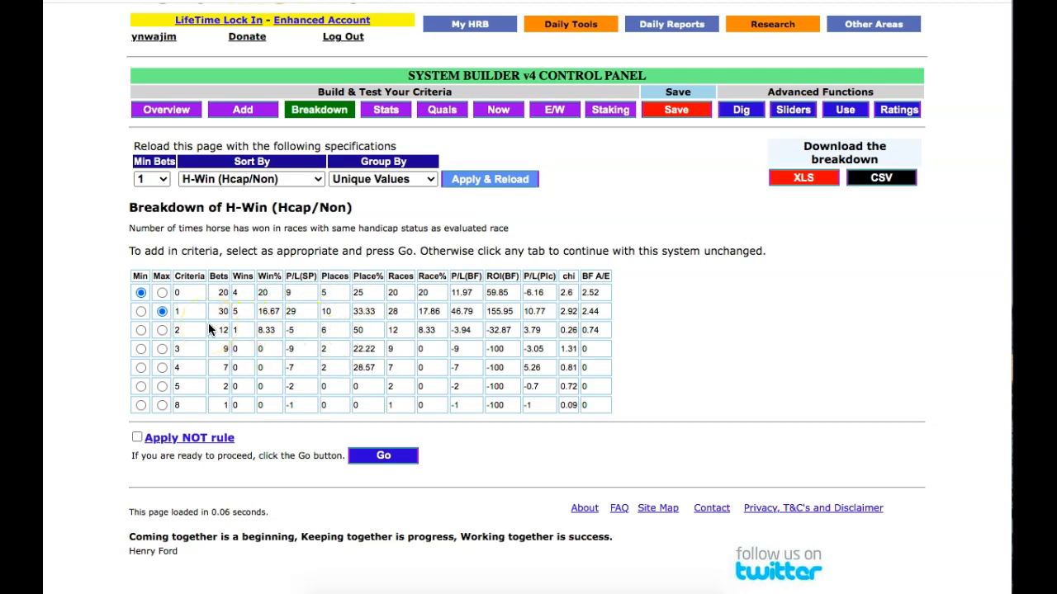
left_click(380, 455)
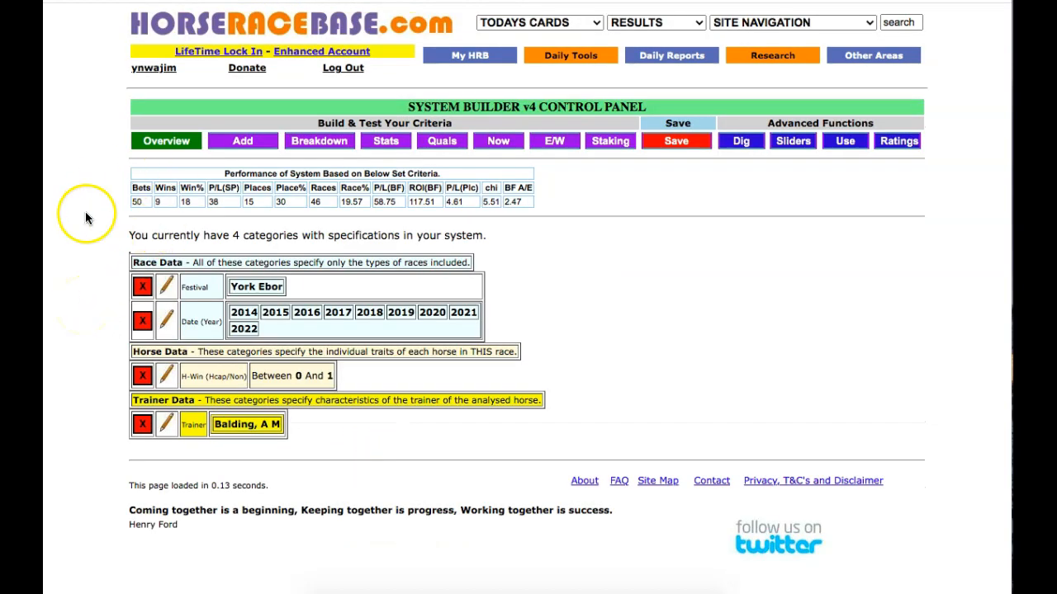
left_click(372, 142)
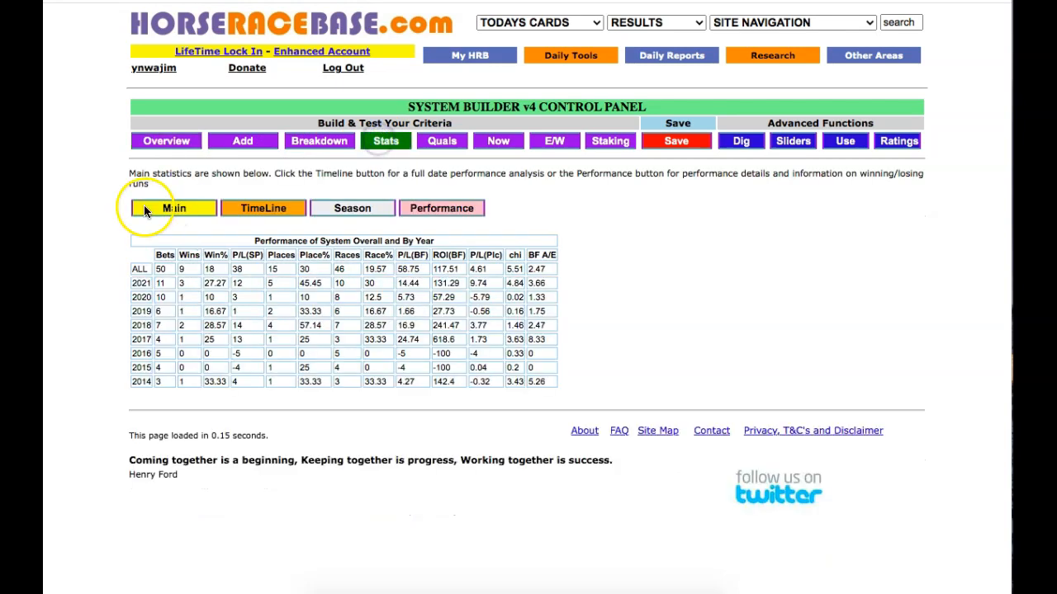
left_click(176, 144)
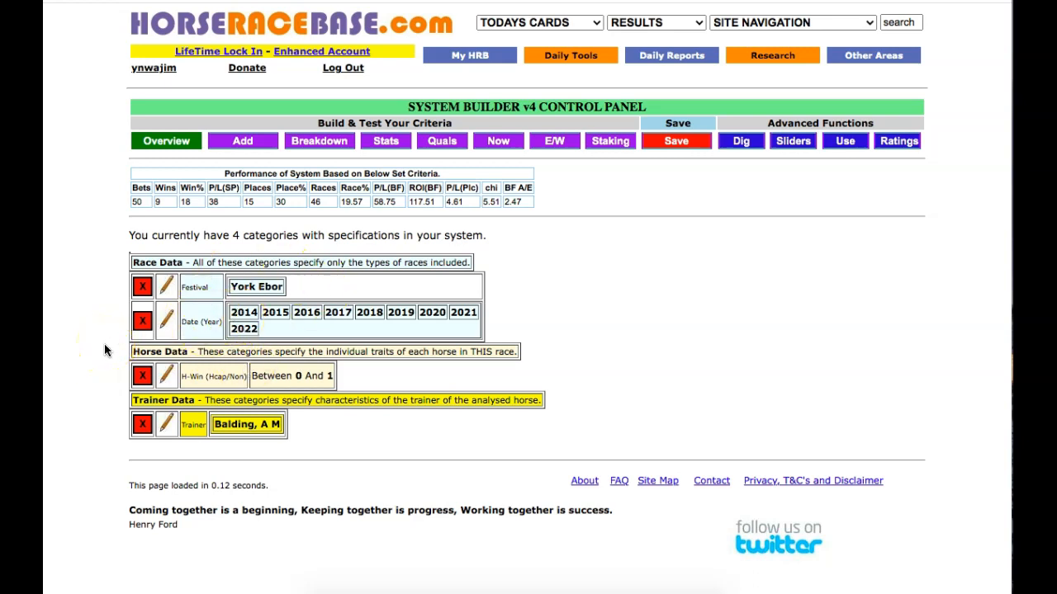
Generate a breakdown of Odds (SP) for the system with the H-Win (Hcap/Non) criterion applied.
left_click(316, 145)
scroll(396, 347, "down", 3)
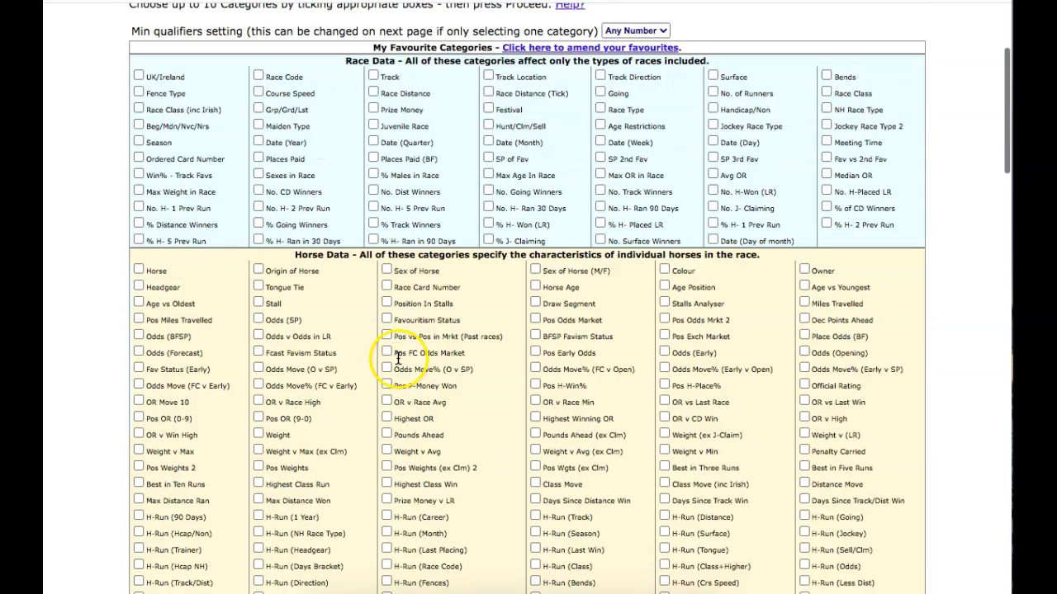
left_click(259, 320)
scroll(135, 449, "down", 15)
scroll(135, 449, "up", 1)
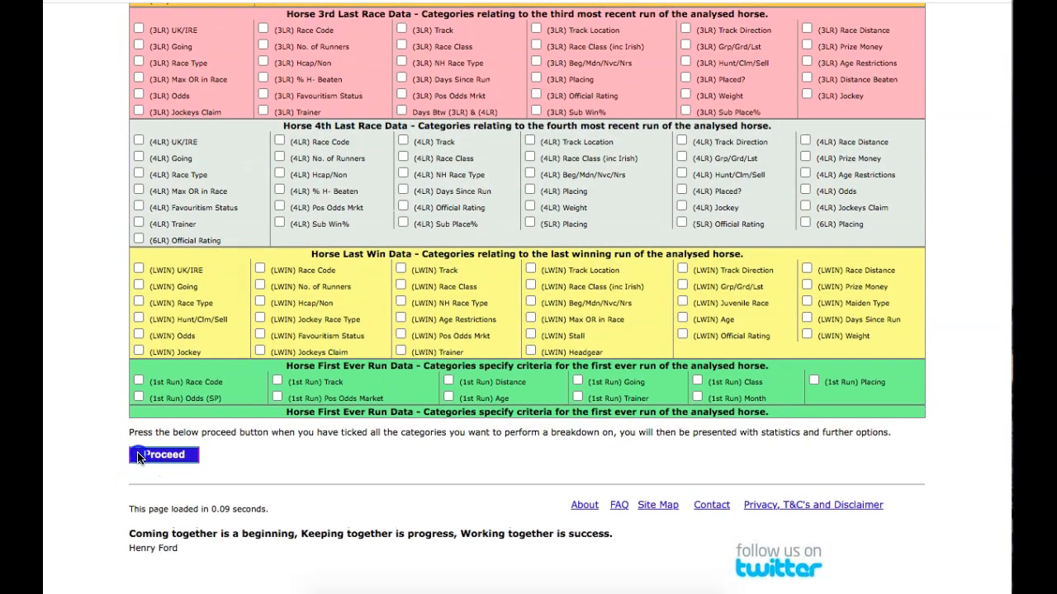
left_click(138, 456)
Add an Odds (SP) criterion between 19.00 and 51.00 from the odds breakdown.
scroll(138, 456, "down", 5)
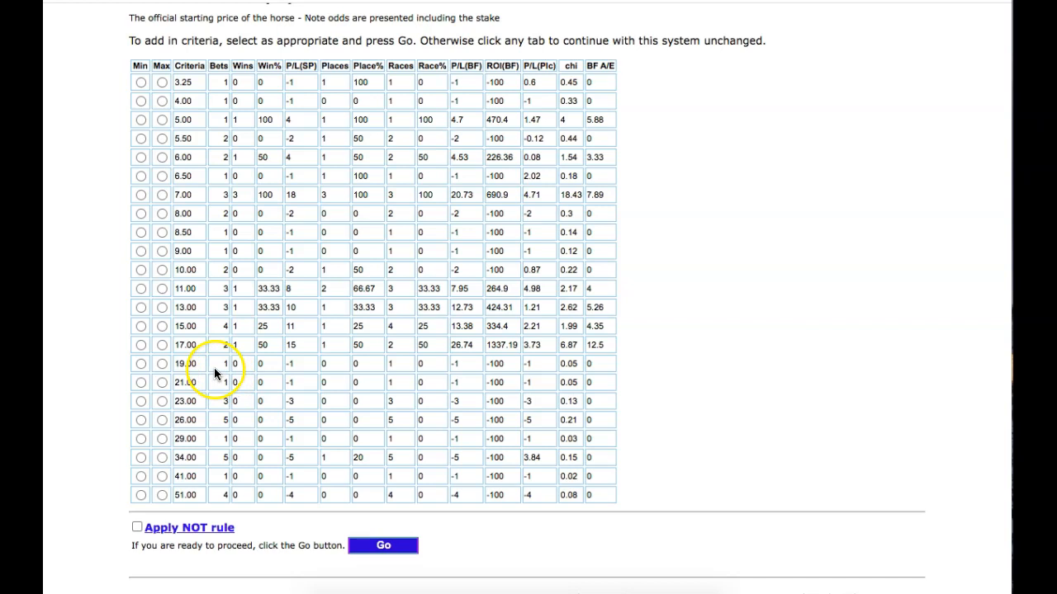
left_click(141, 363)
left_click(162, 494)
left_click(383, 545)
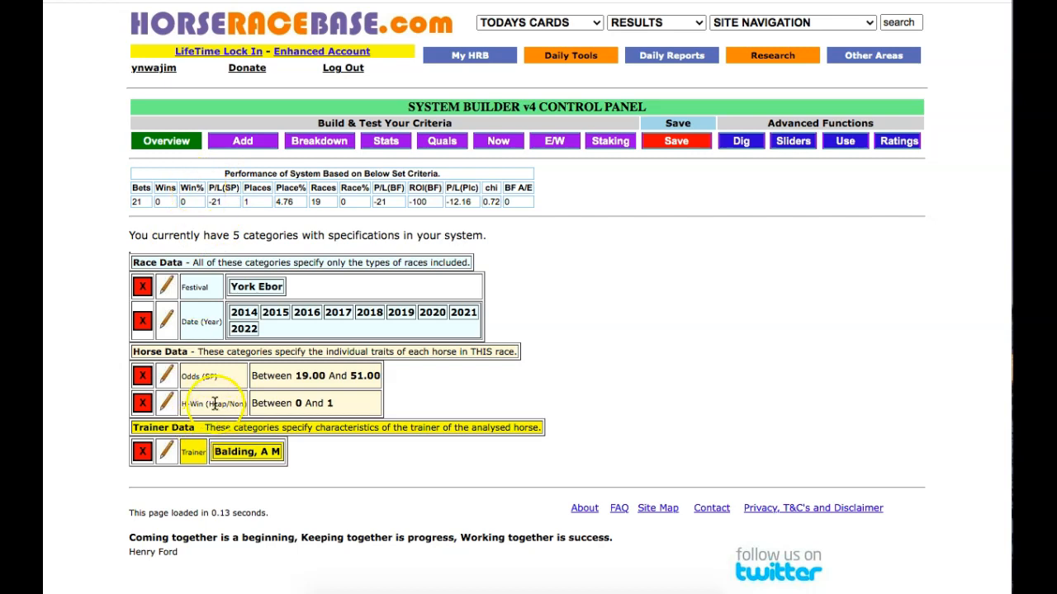
Remove the H-Win (Hcap/Non) criterion and reload the system overview with its performance figures.
left_click(142, 403)
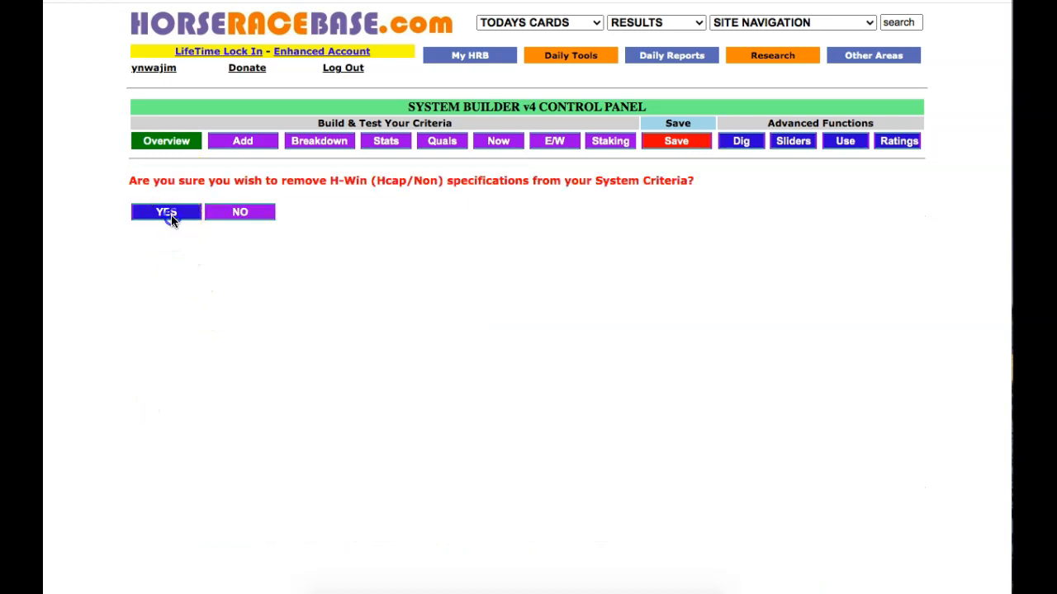
left_click(169, 214)
left_click(170, 142)
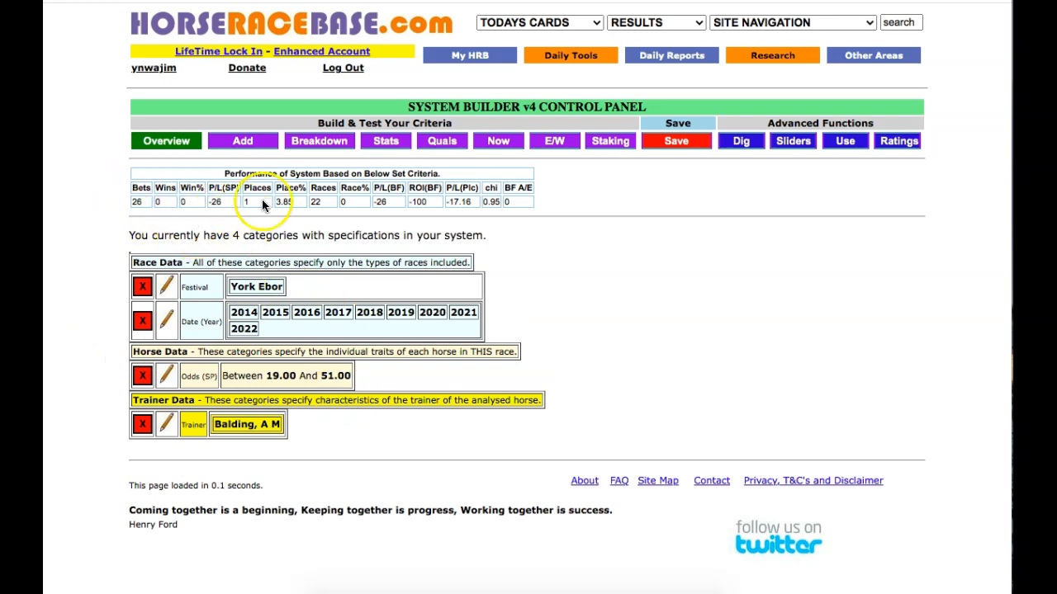
Review the yearly statistics for the long-priced runners and remove the Odds (SP) criterion.
left_click(382, 142)
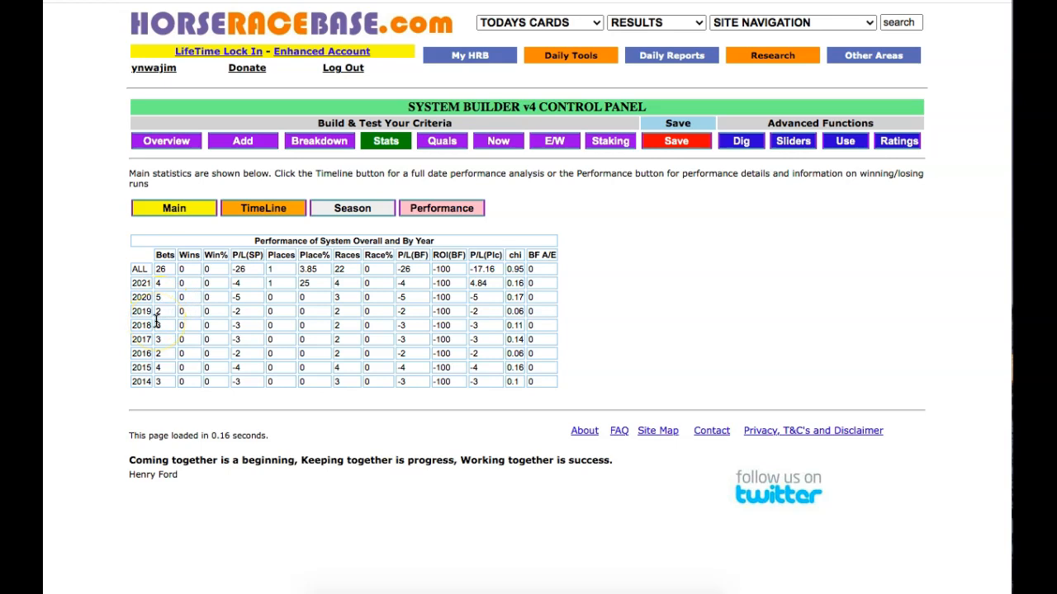
left_click(167, 144)
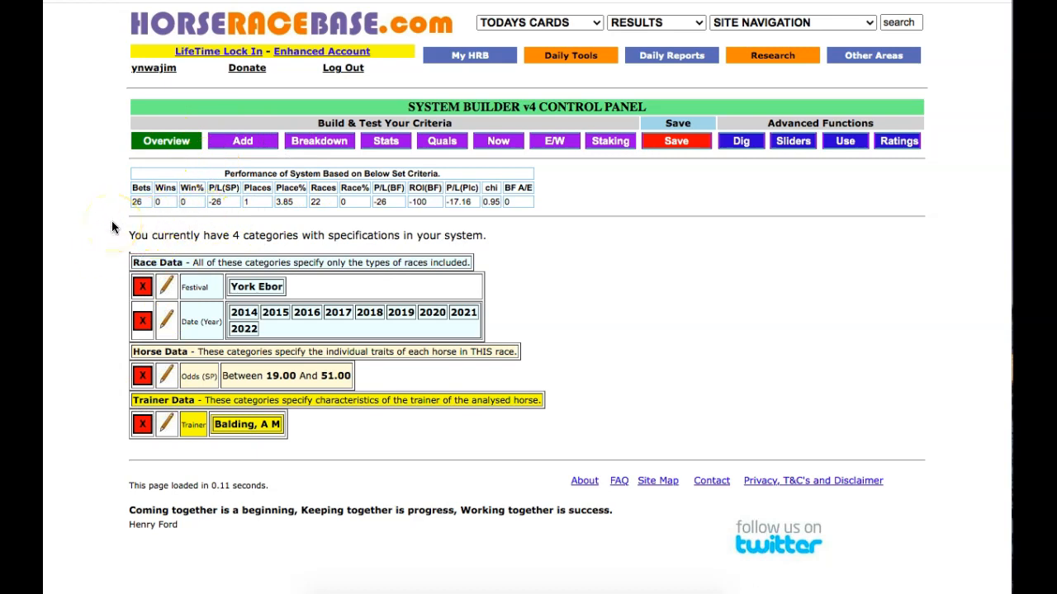
left_click(142, 378)
left_click(181, 216)
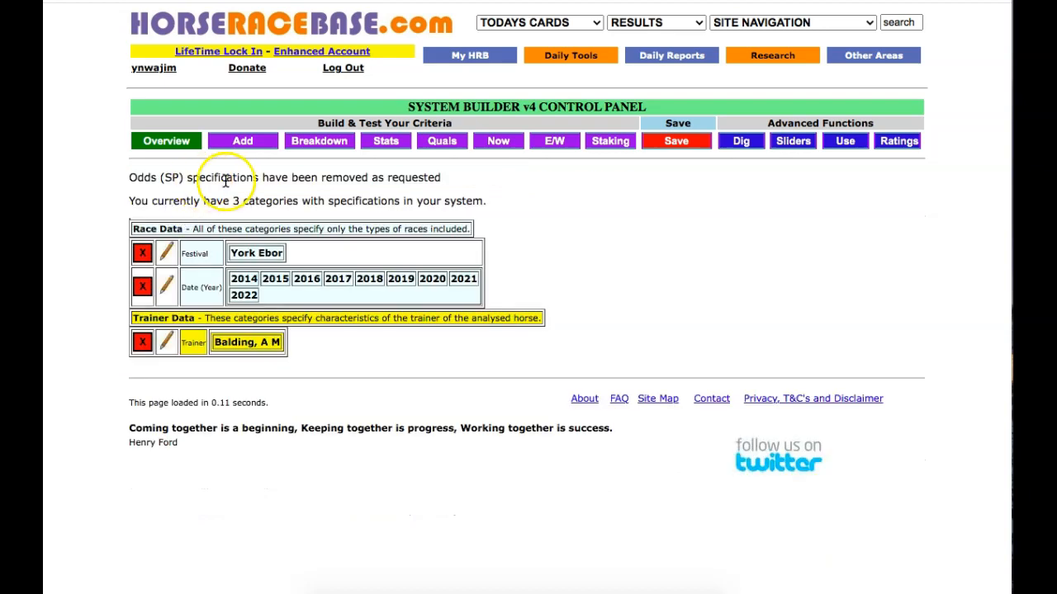
Generate a fresh Odds (SP) breakdown and limit the system to odds between 2.20 and 17.00.
left_click(331, 142)
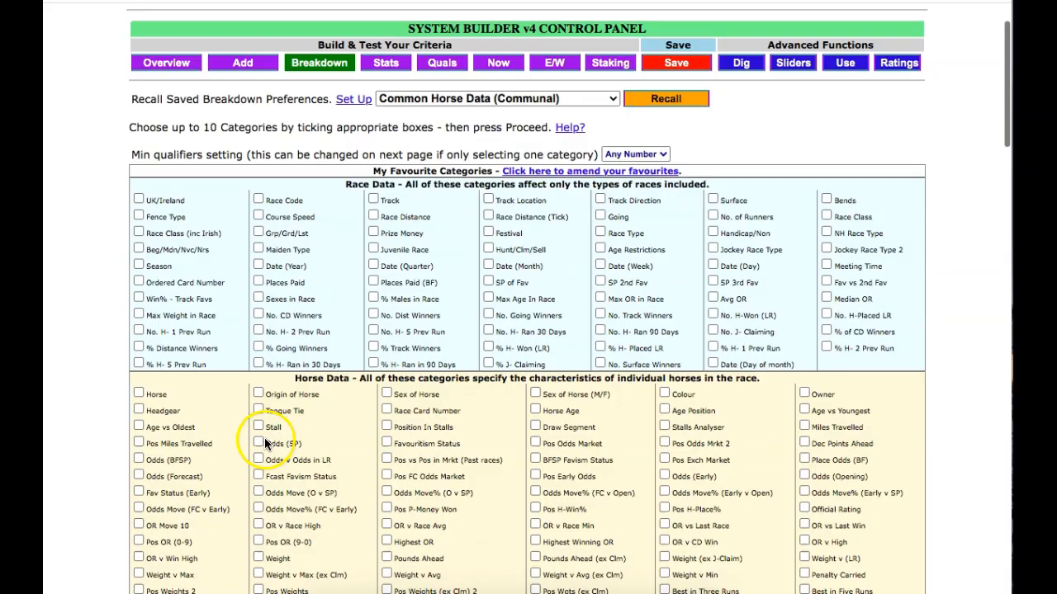
scroll(259, 439, "down", 15)
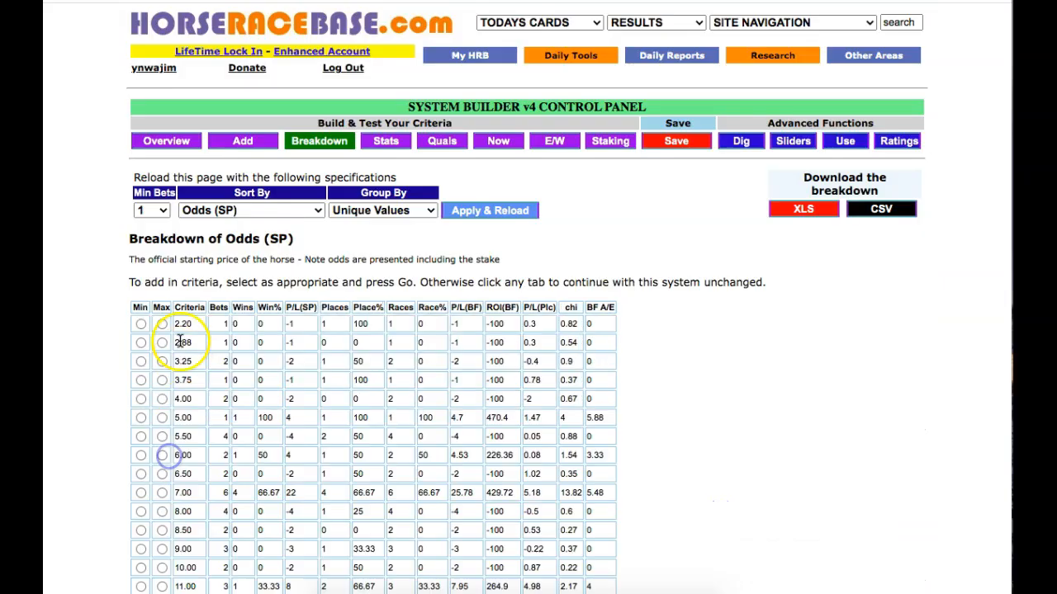
scroll(161, 378, "down", 4)
left_click(161, 353)
left_click(379, 553)
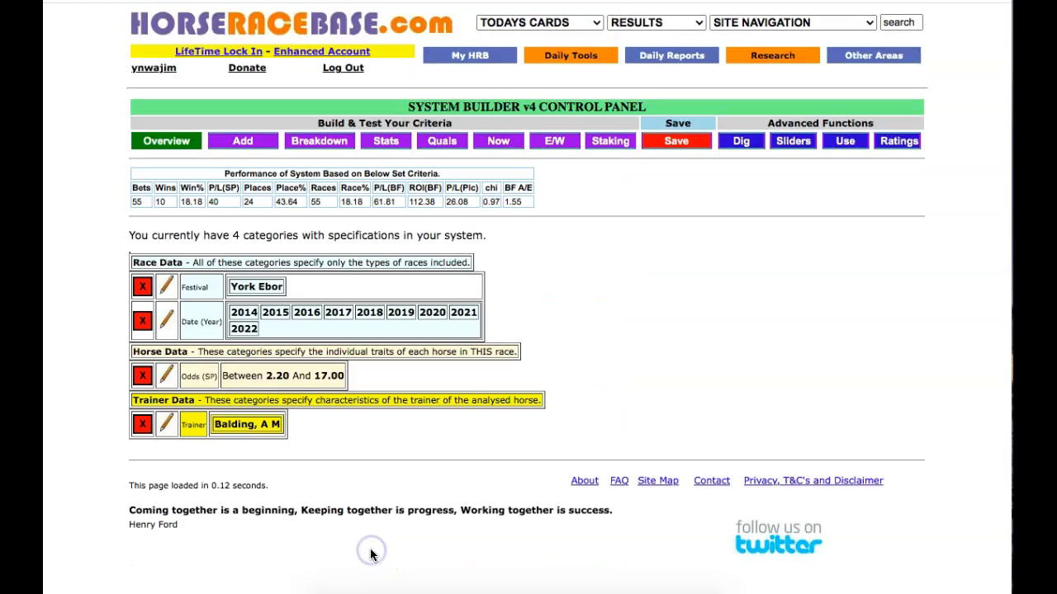
left_click(325, 142)
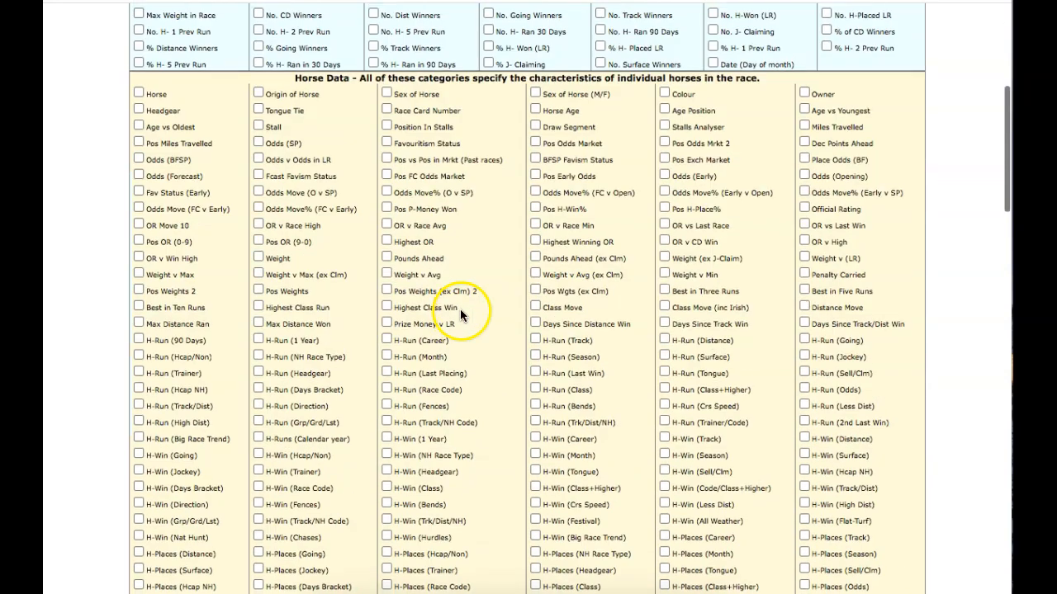
scroll(495, 388, "down", 3)
scroll(498, 396, "up", 10)
left_click(162, 141)
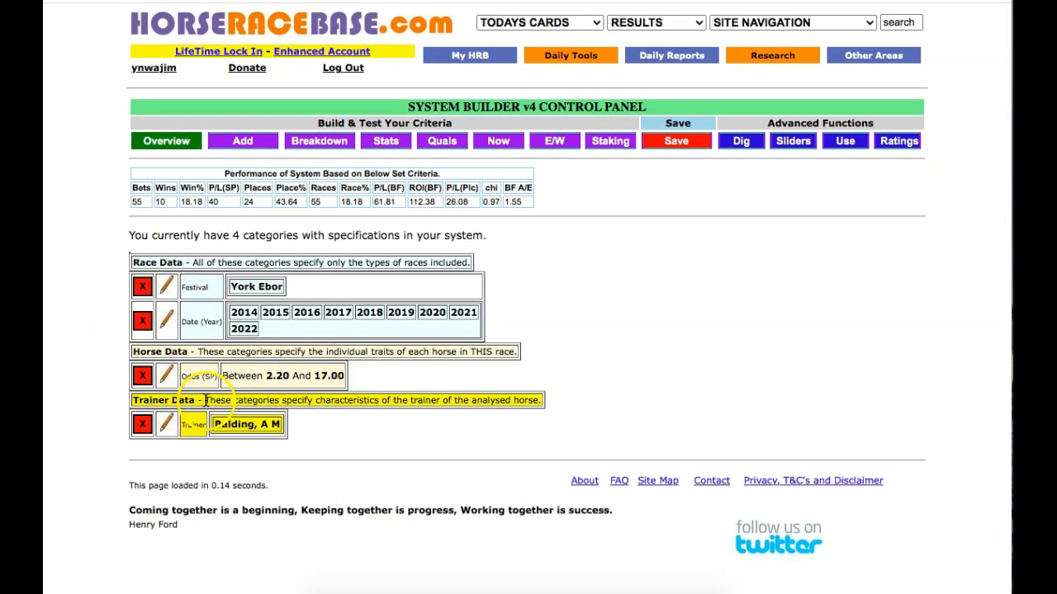
Generate a breakdown of H-Win (Hcap/Non) for the system limited to odds of 2.20 to 17.00.
left_click(319, 142)
scroll(260, 375, "down", 3)
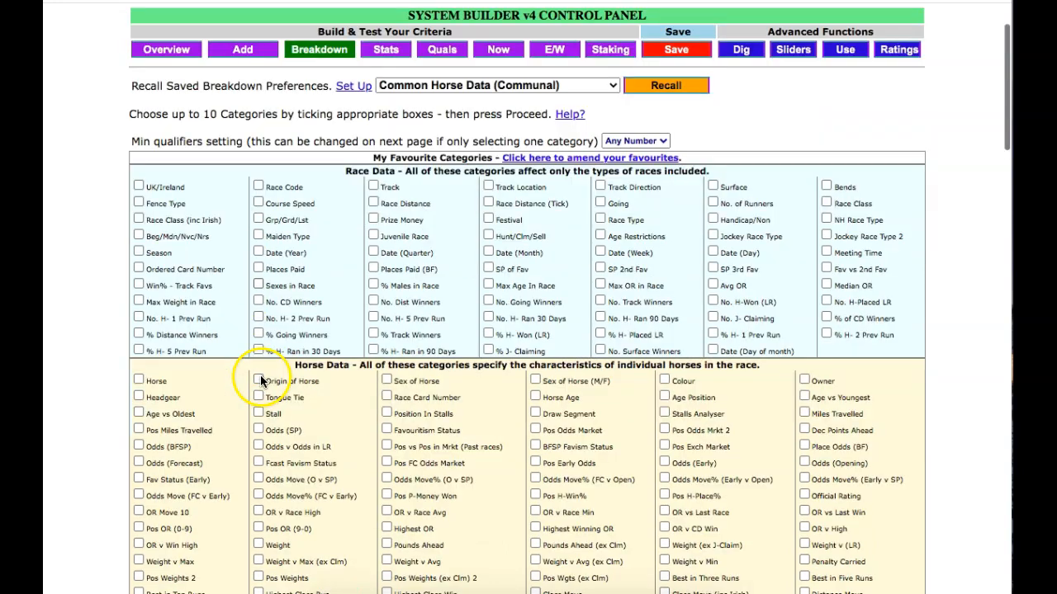
scroll(431, 213, "up", 3)
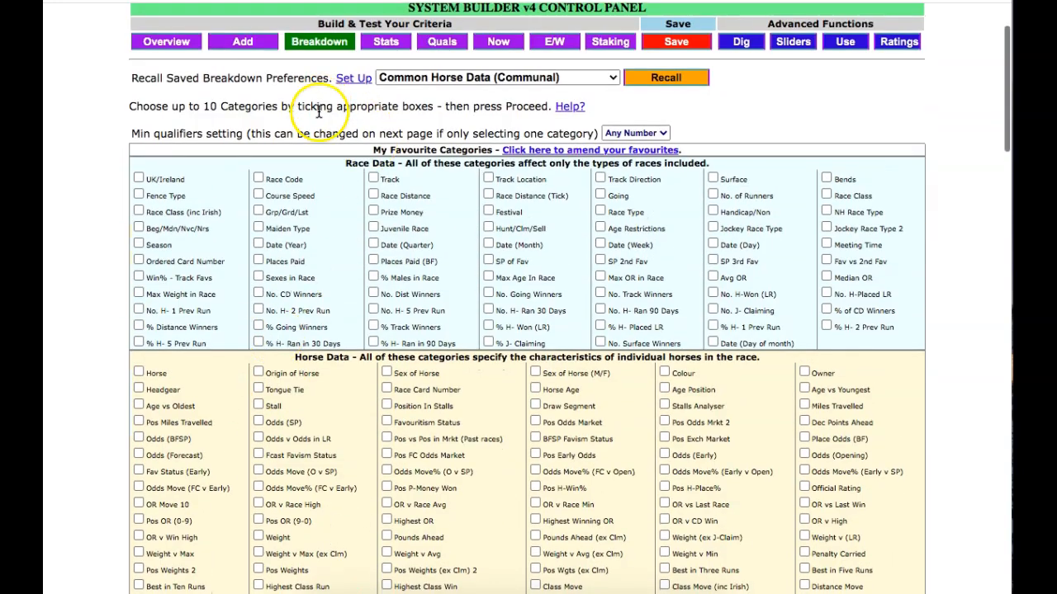
scroll(256, 304, "down", 5)
scroll(329, 293, "down", 3)
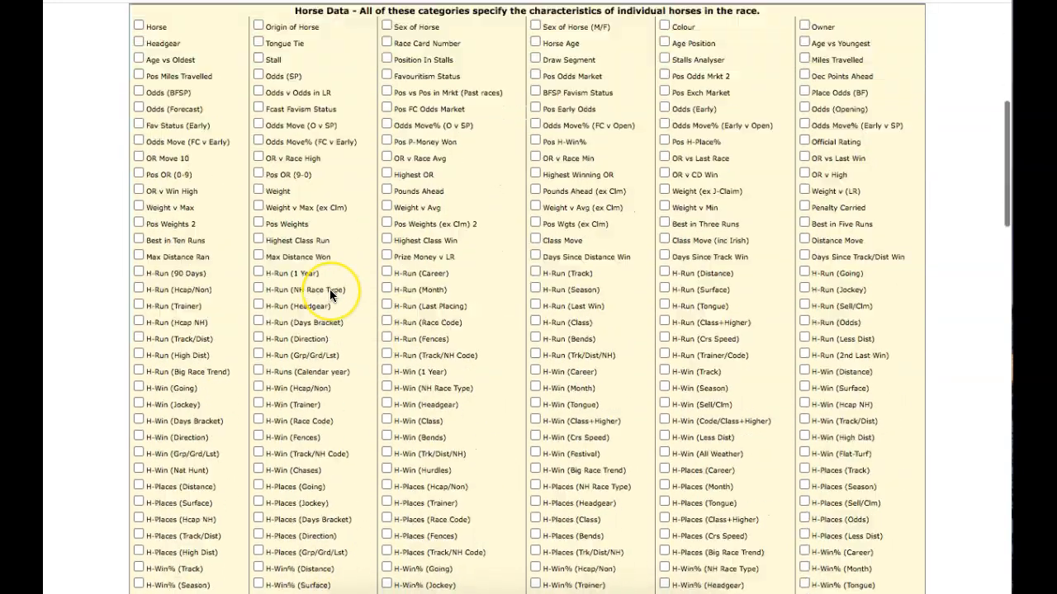
scroll(333, 272, "down", 1)
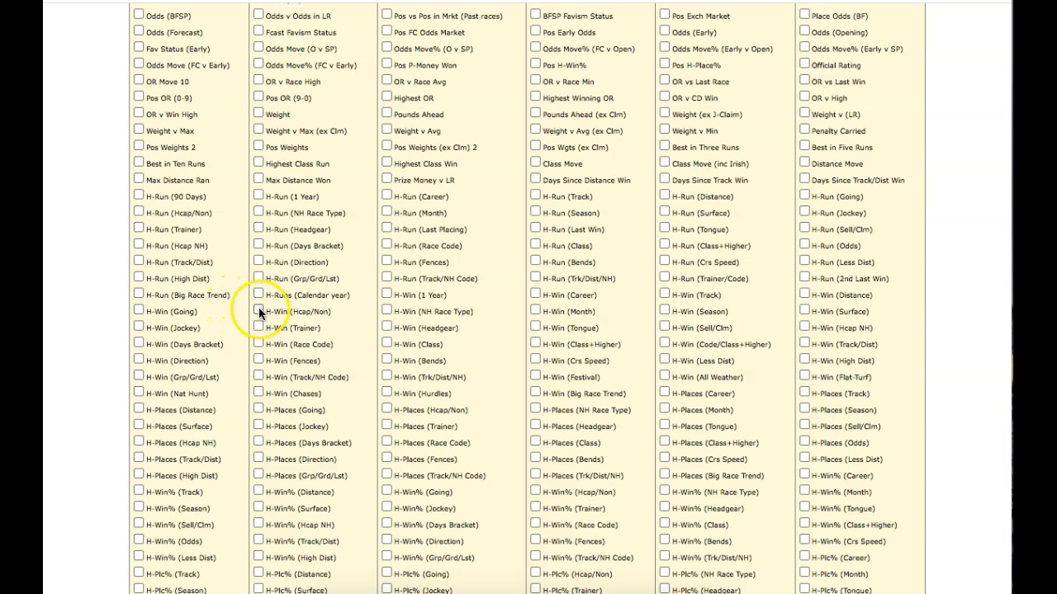
scroll(260, 307, "down", 20)
left_click(153, 452)
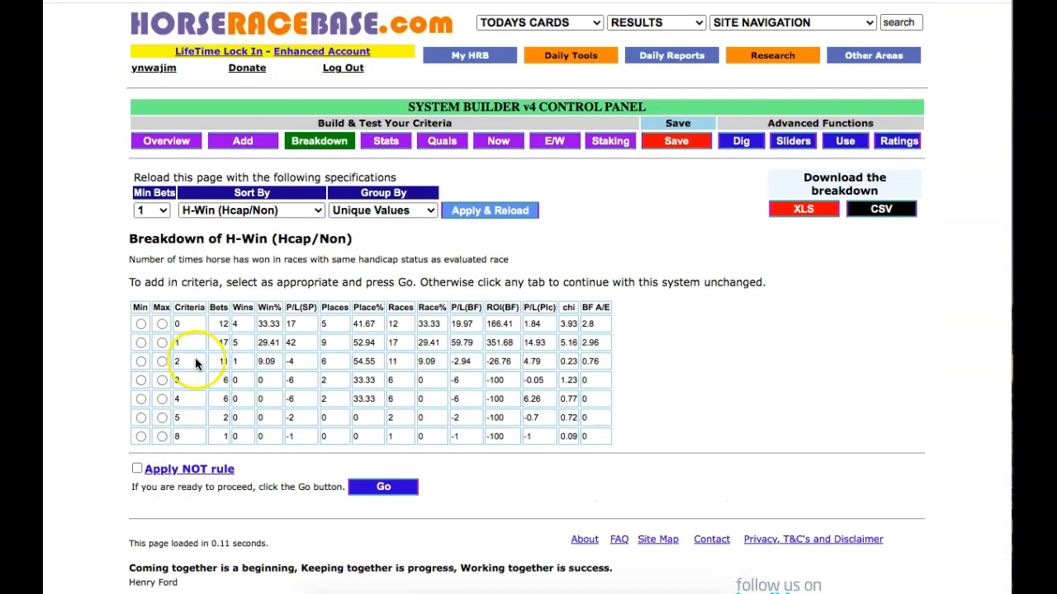
Limit H-Win (Hcap/Non) to between 0 and 1 and open the system's yearly statistics.
left_click(140, 323)
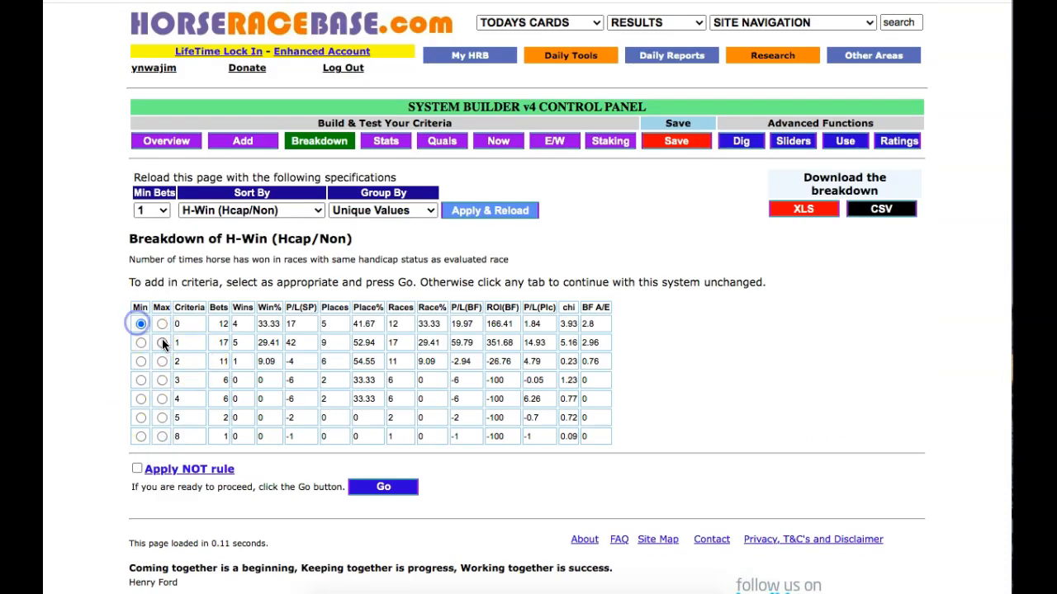
left_click(162, 343)
left_click(368, 491)
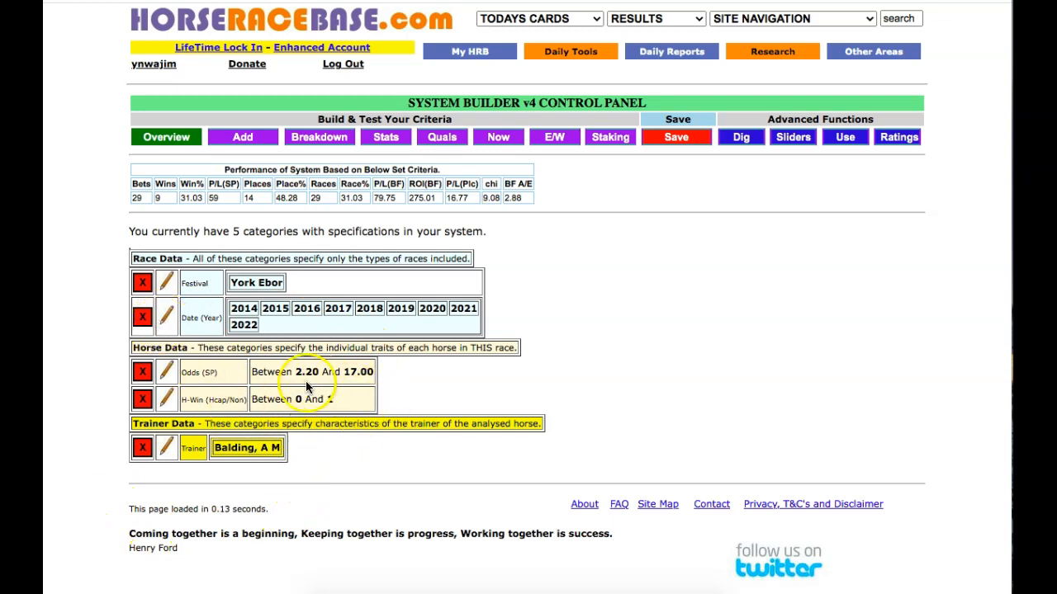
left_click(376, 142)
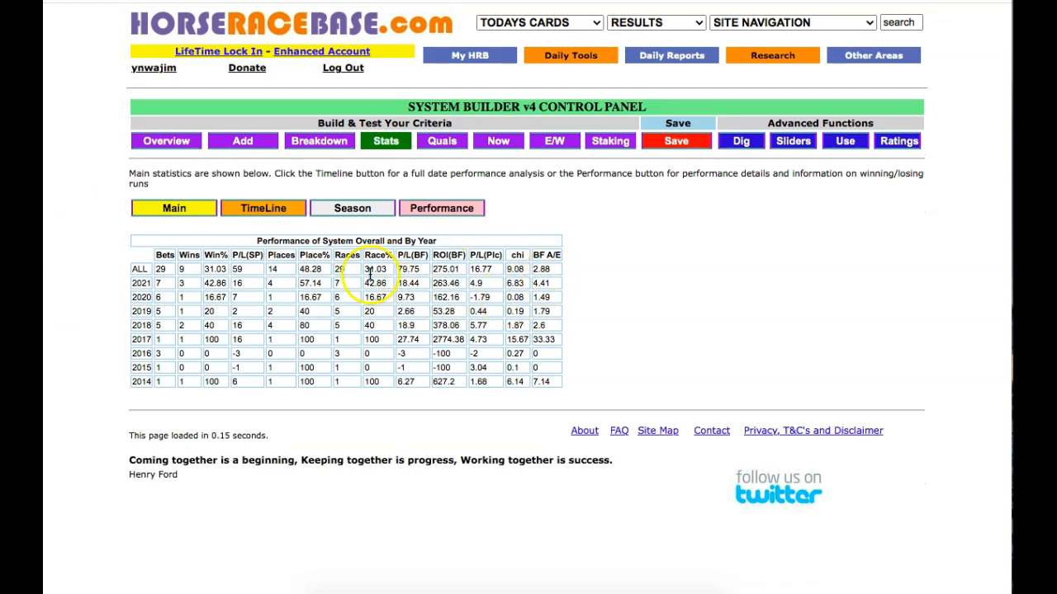
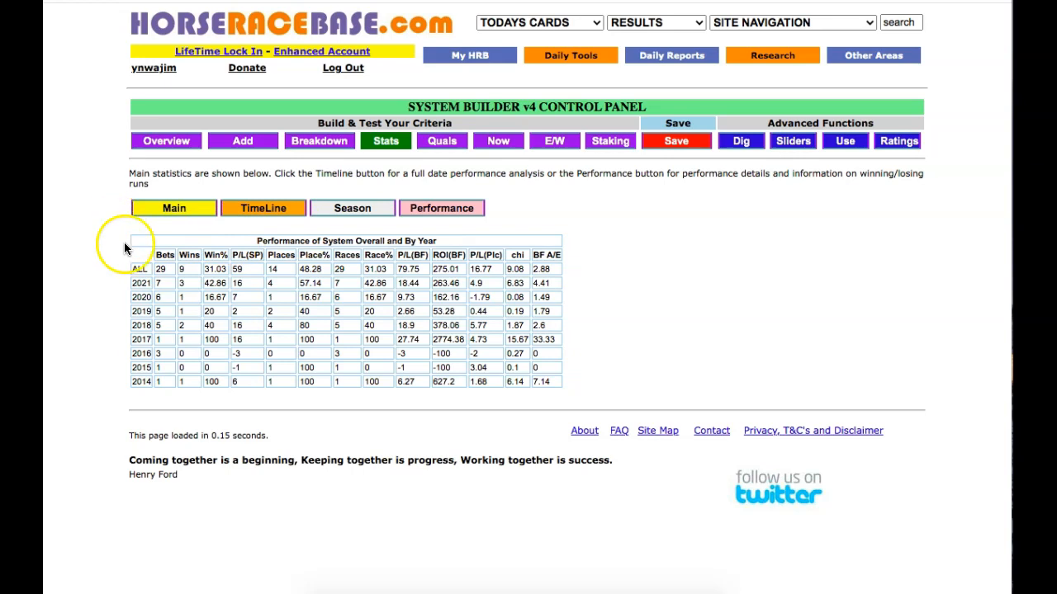
Examine the past qualifiers matching the system, including their finishing positions, jockeys and odds.
left_click(447, 144)
scroll(116, 378, "down", 3)
scroll(116, 378, "up", 2)
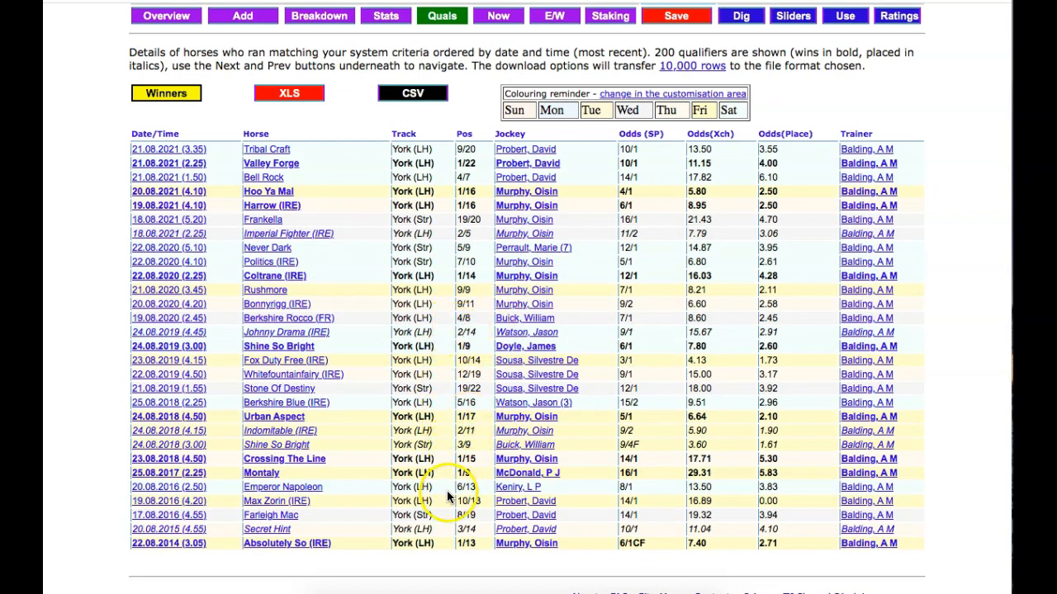
scroll(372, 335, "up", 1)
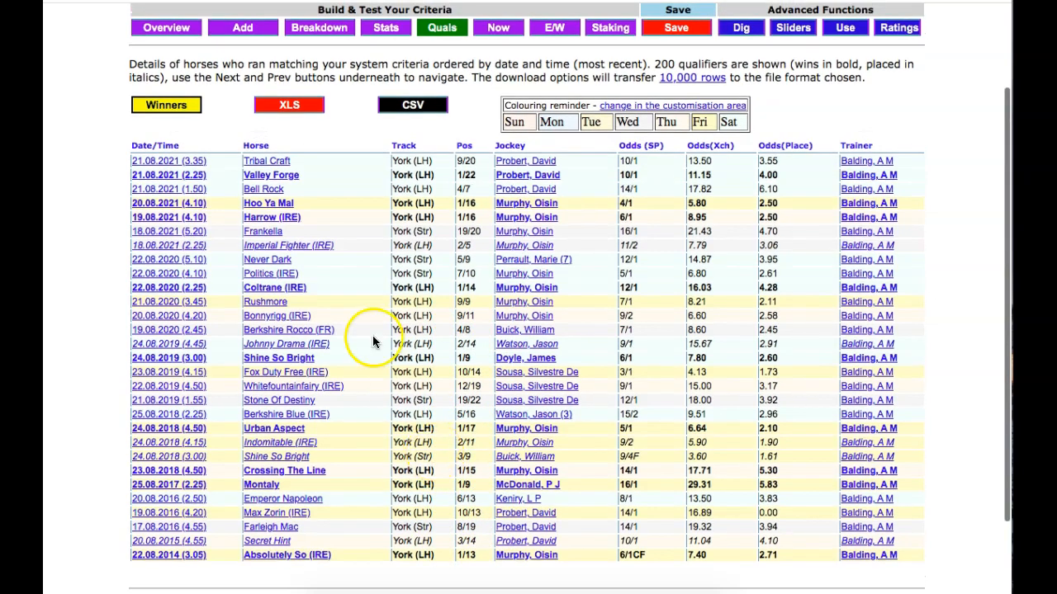
scroll(367, 290, "up", 1)
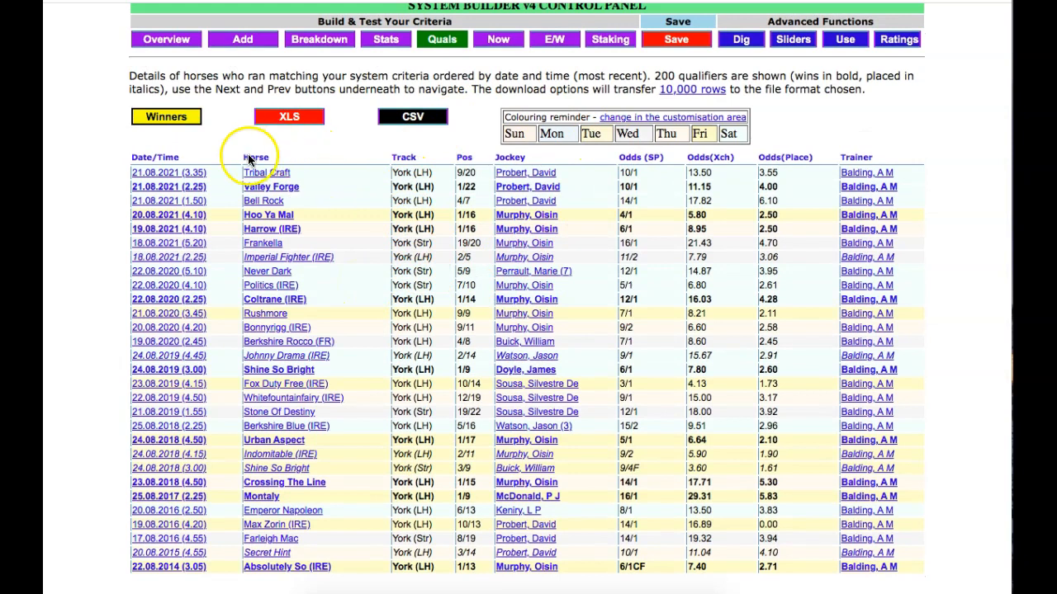
scroll(140, 198, "up", 2)
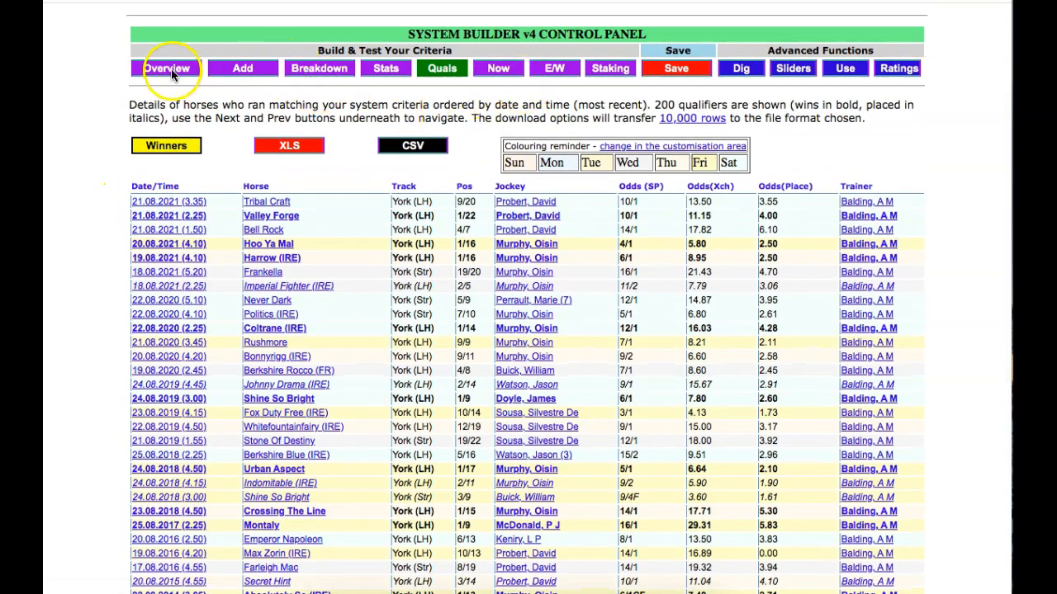
scroll(303, 236, "down", 3)
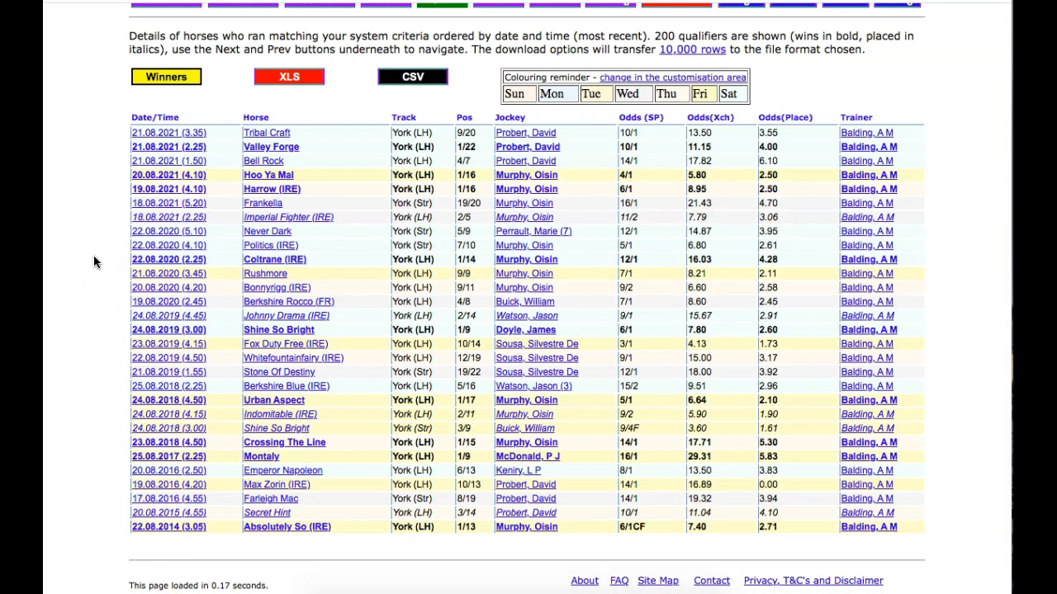
scroll(93, 262, "up", 3)
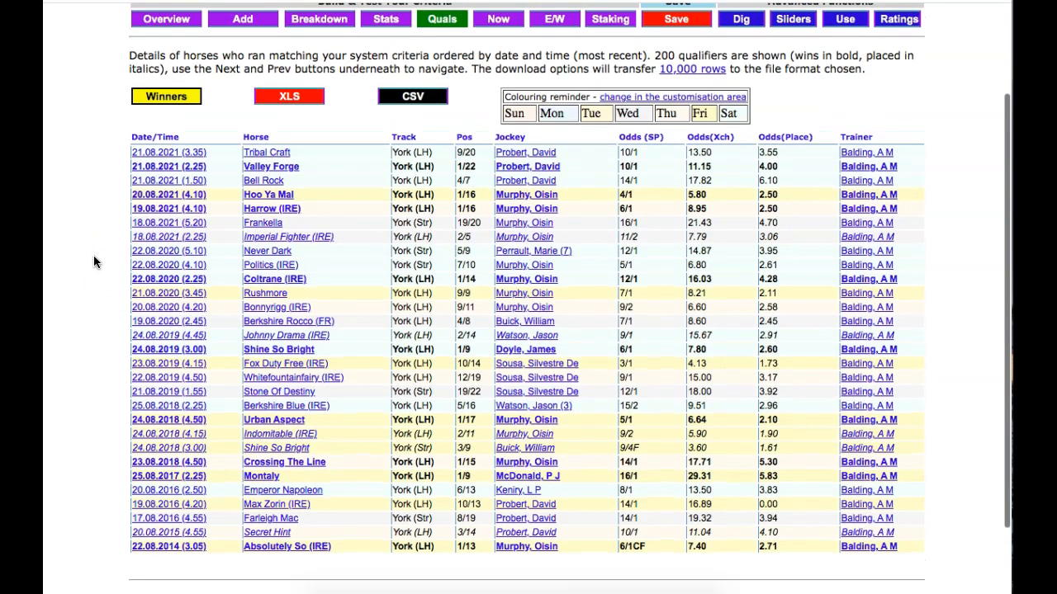
scroll(93, 262, "down", 1)
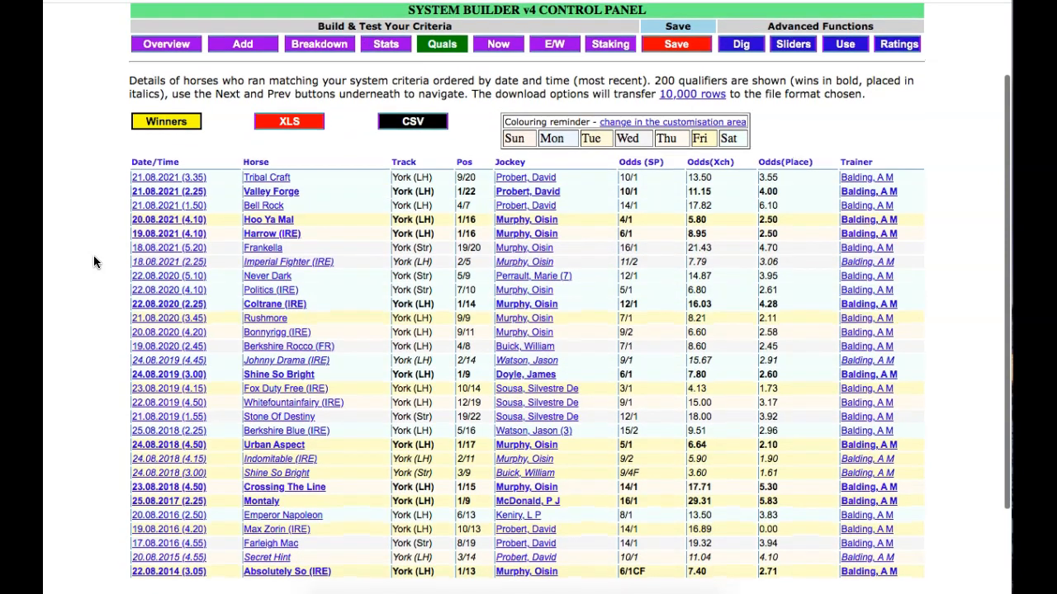
left_click(166, 353)
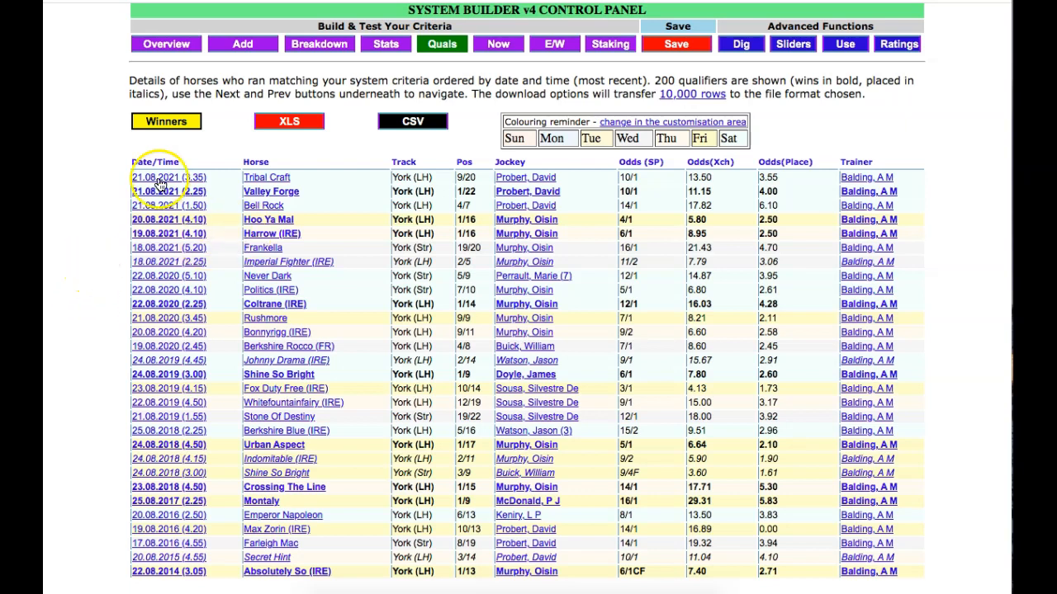
Check the system's current qualifiers for upcoming races and return to the criteria overview.
scroll(141, 149, "up", 1)
left_click(171, 72)
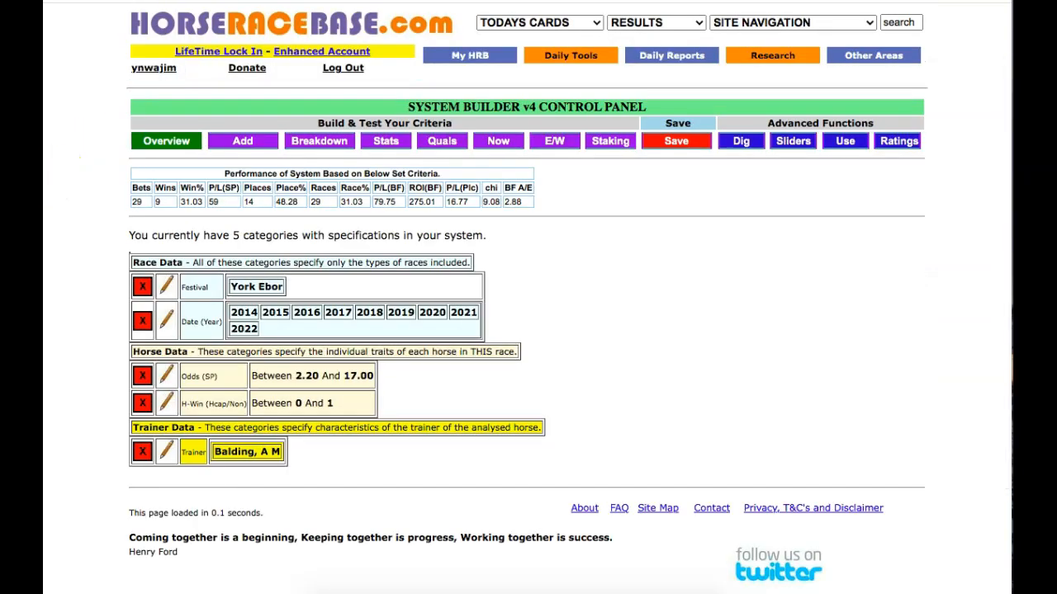
left_click(490, 142)
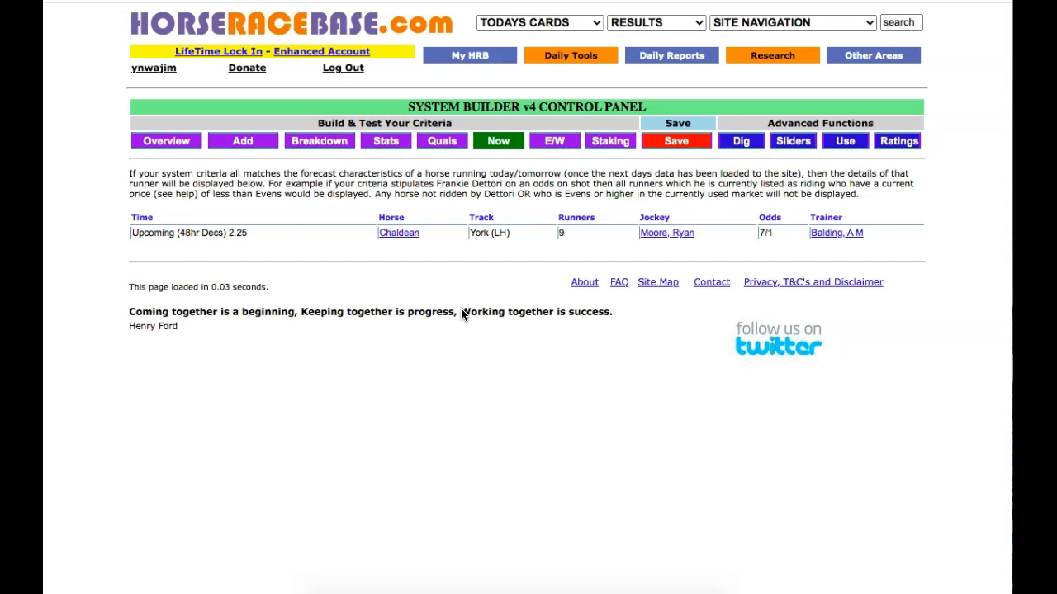
left_click(166, 143)
left_click(102, 429)
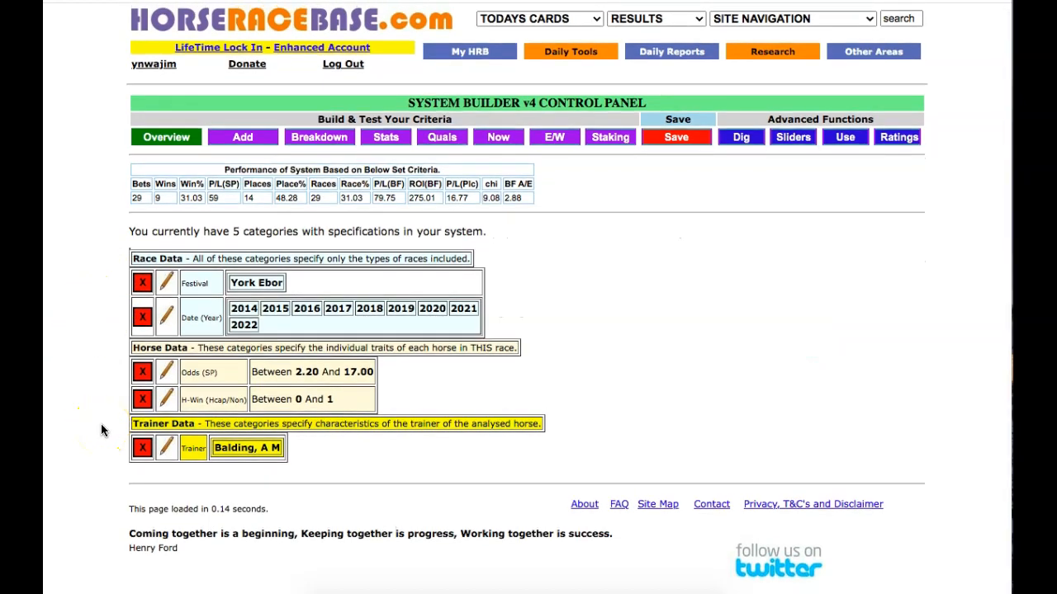
Remove the Odds (SP), H-Win (Hcap/Non) and Trainer criteria from the system.
left_click(112, 336)
left_click(142, 371)
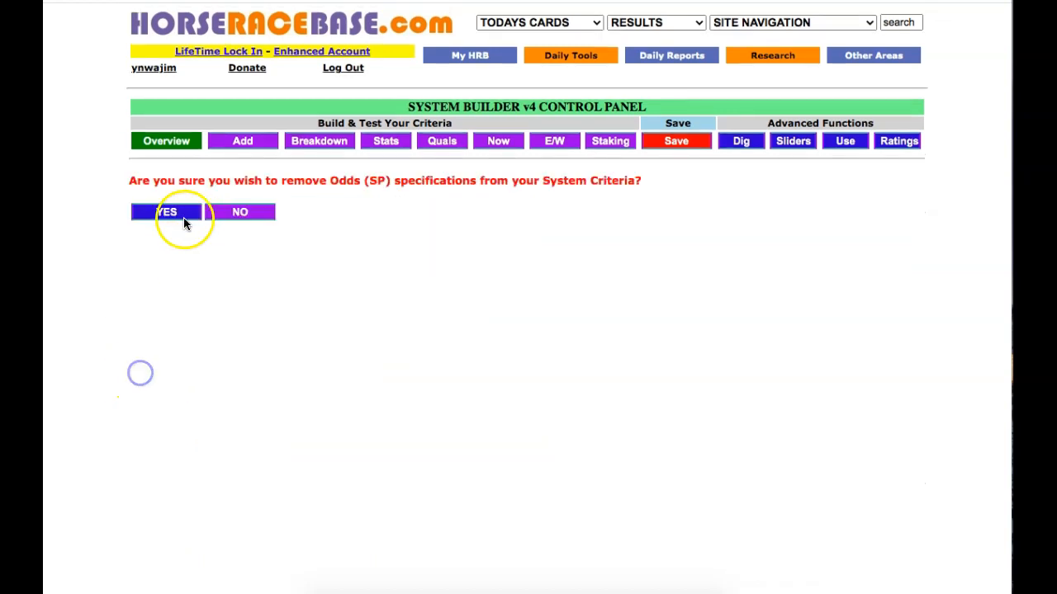
left_click(178, 213)
left_click(142, 346)
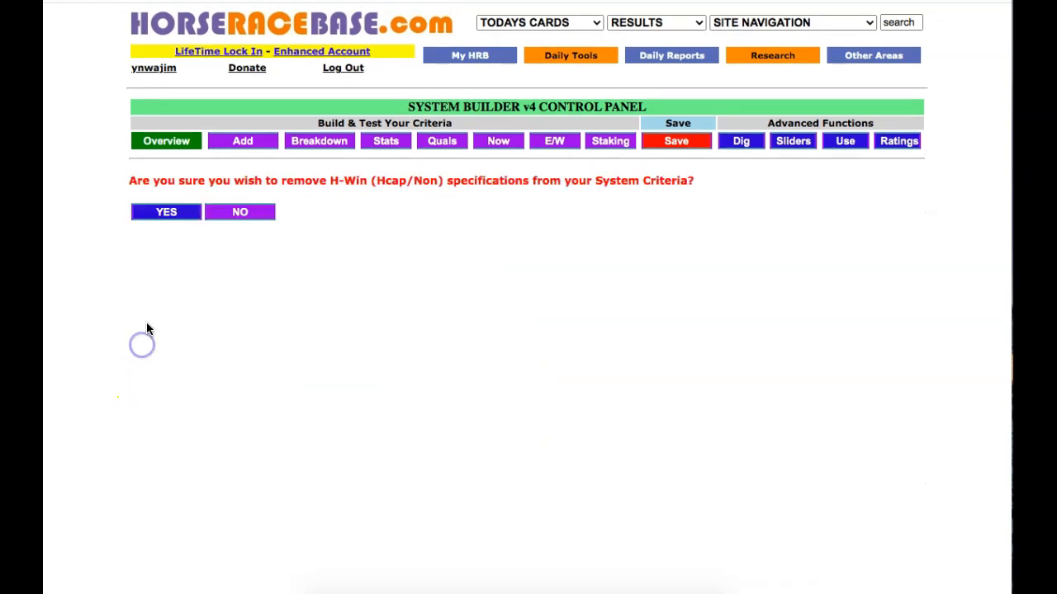
left_click(153, 217)
left_click(142, 341)
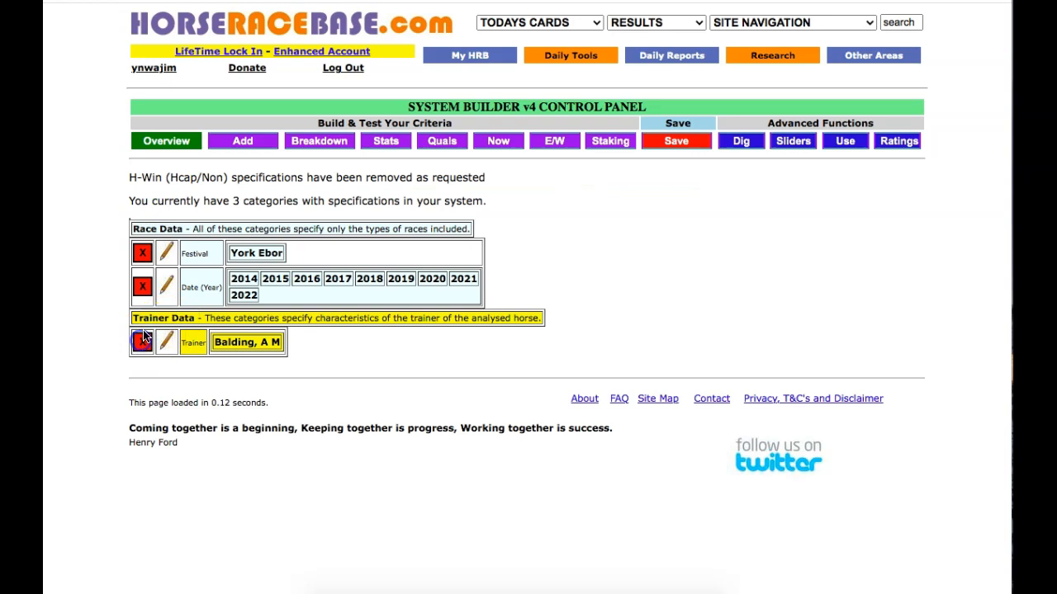
left_click(173, 216)
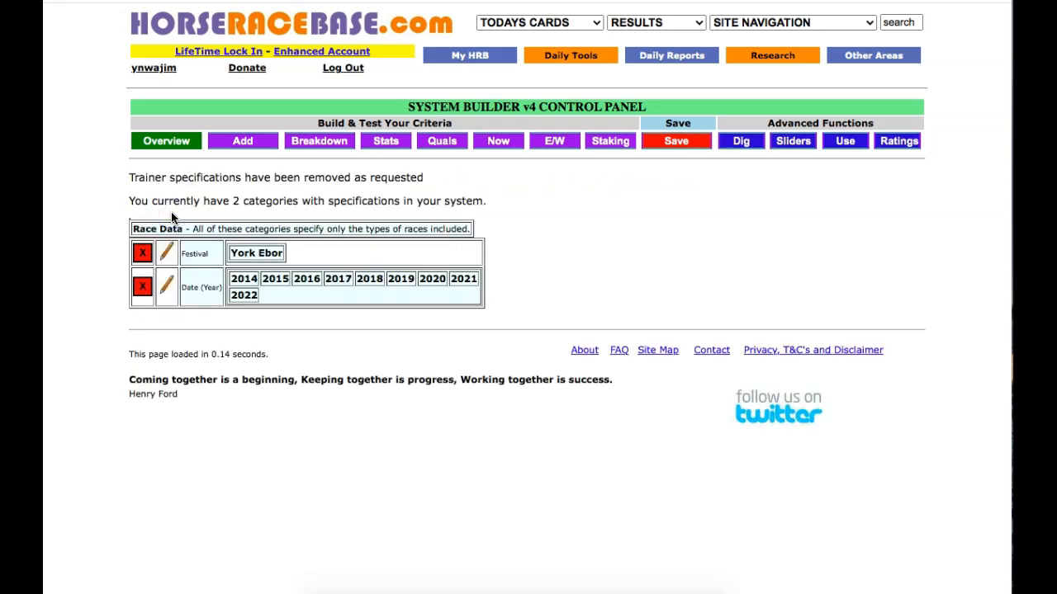
Generate a Trainer breakdown for the York Ebor festival and sort it by wins from high to low.
left_click(305, 138)
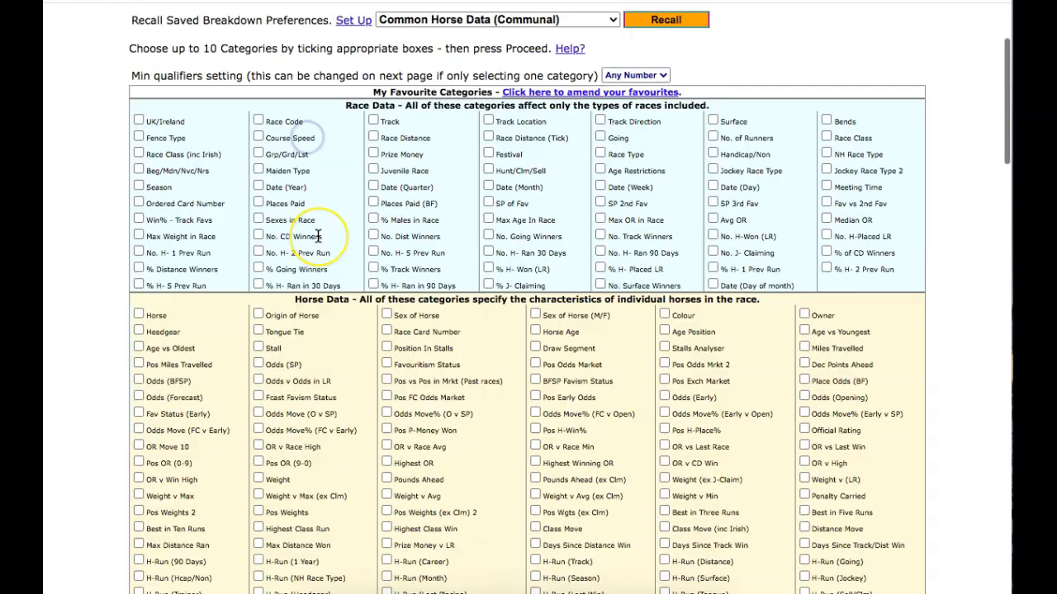
scroll(318, 236, "down", 15)
left_click(140, 310)
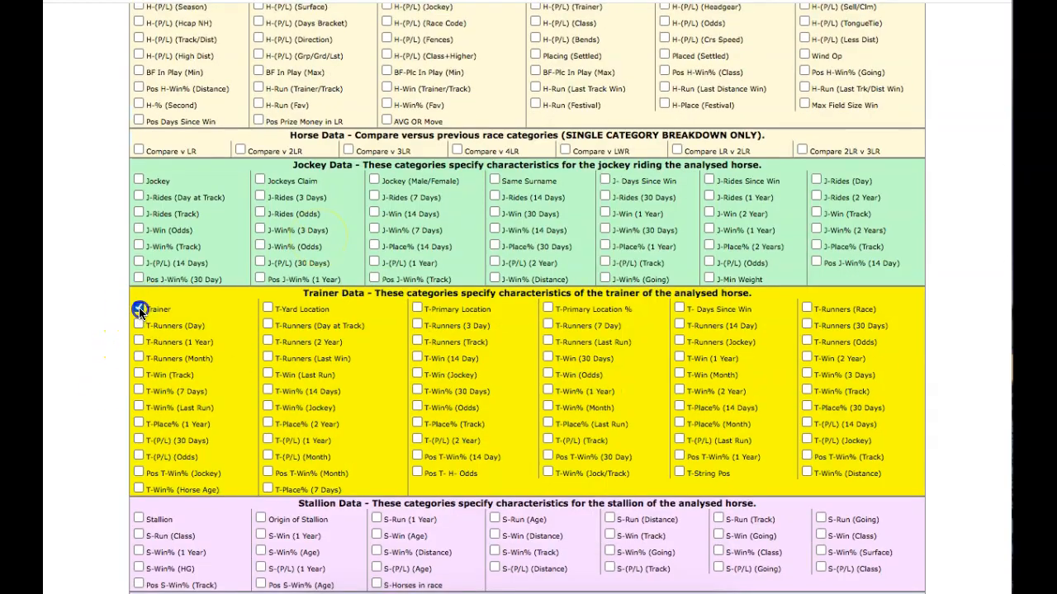
scroll(140, 310, "down", 20)
left_click(158, 457)
left_click(265, 210)
left_click(263, 255)
left_click(493, 212)
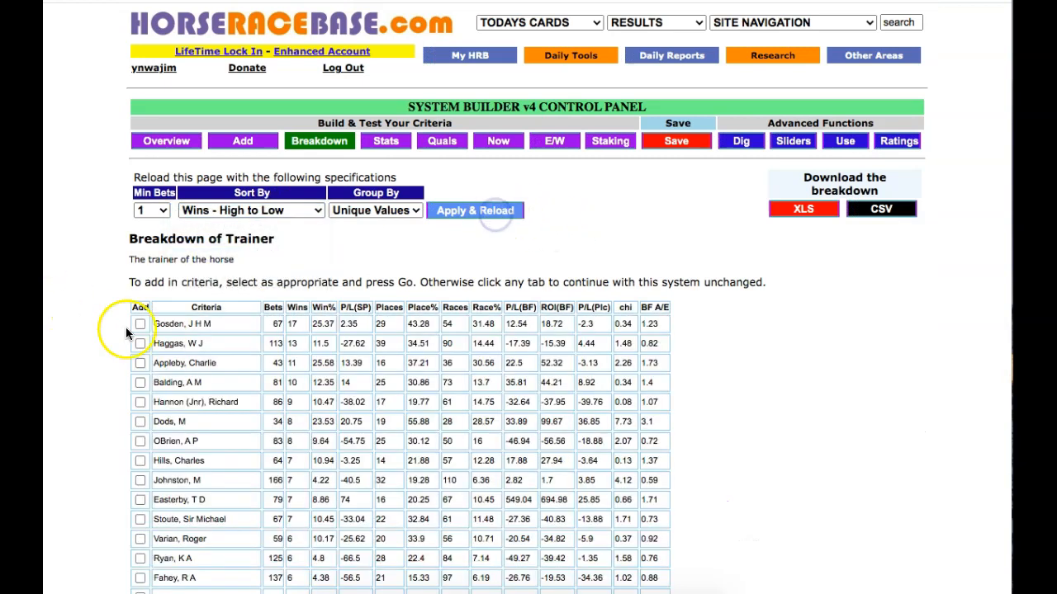
scroll(126, 327, "down", 3)
left_click(139, 228)
scroll(281, 264, "up", 1)
scroll(310, 330, "up", 1)
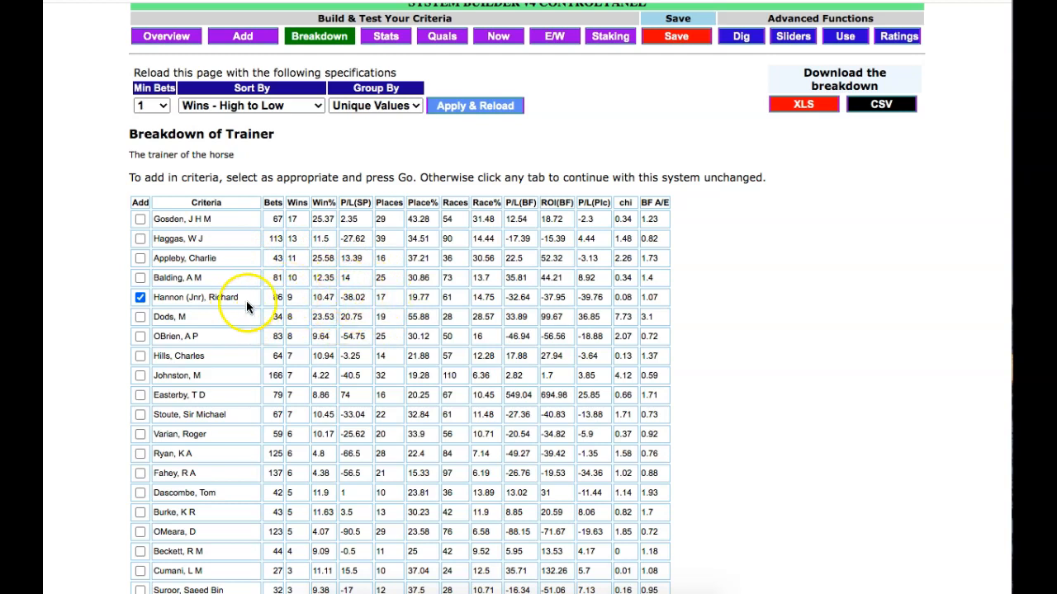
scroll(246, 300, "down", 1)
scroll(248, 244, "down", 10)
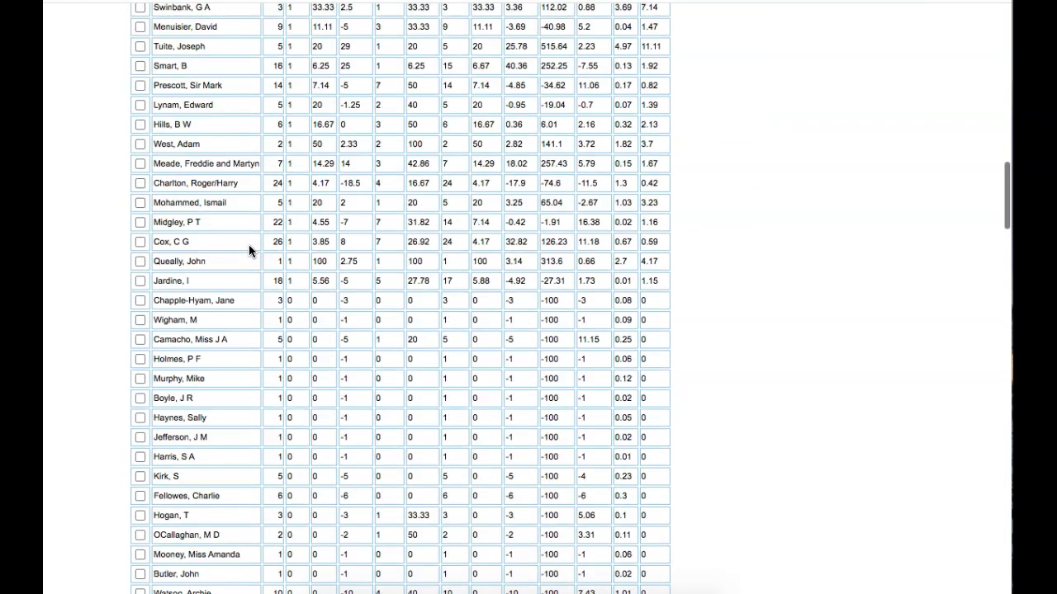
scroll(248, 245, "down", 15)
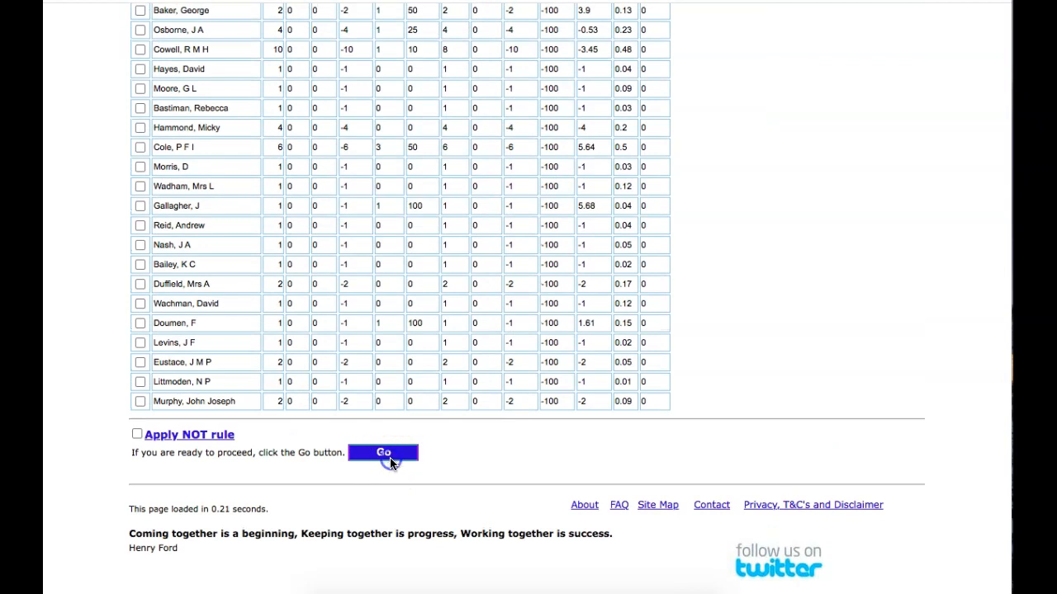
left_click(390, 462)
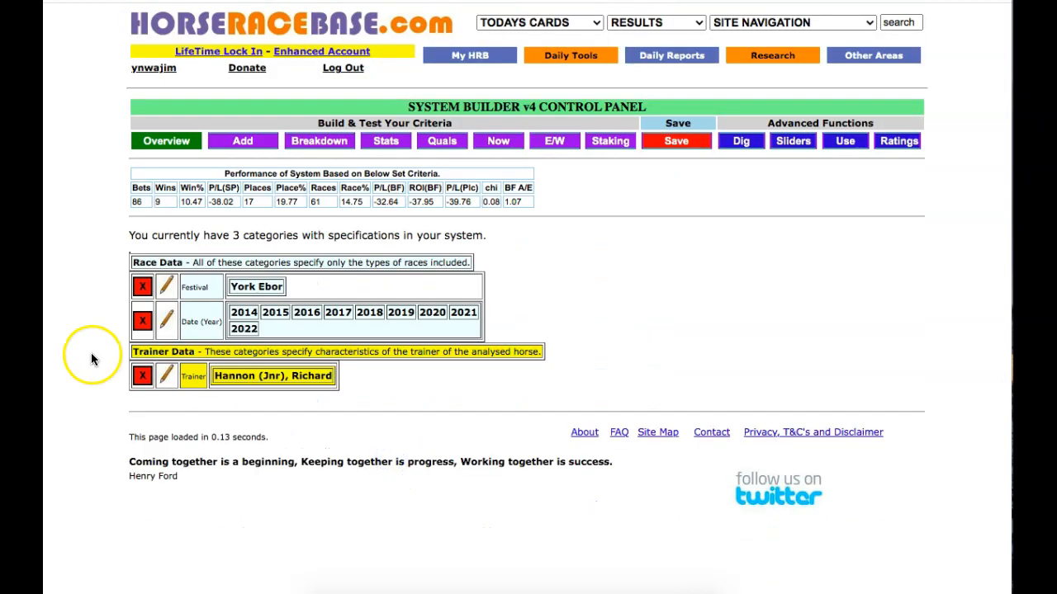
Generate a Race Type breakdown for the selected trainer's runners.
left_click(324, 144)
left_click(597, 311)
scroll(596, 316, "down", 1)
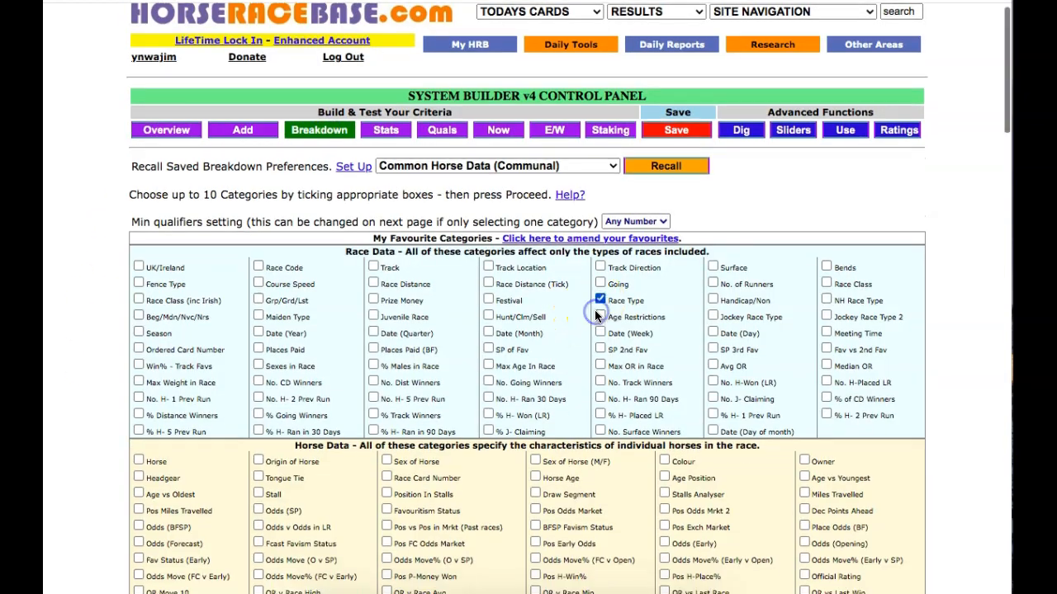
scroll(596, 315, "down", 20)
left_click(179, 457)
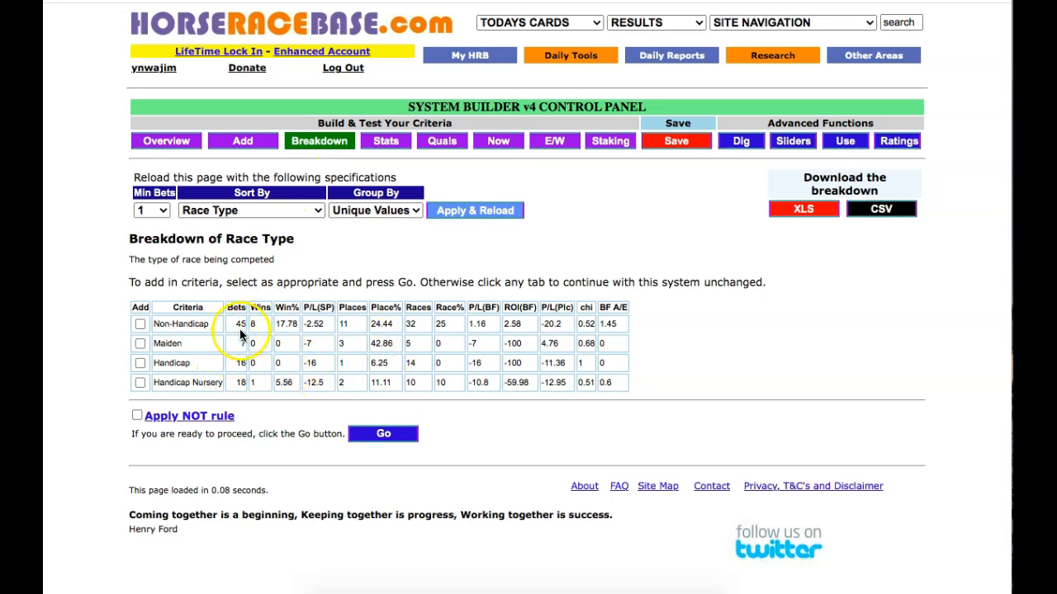
Generate an Age Restrictions breakdown for the selected trainer's runners.
left_click(324, 141)
scroll(446, 256, "down", 1)
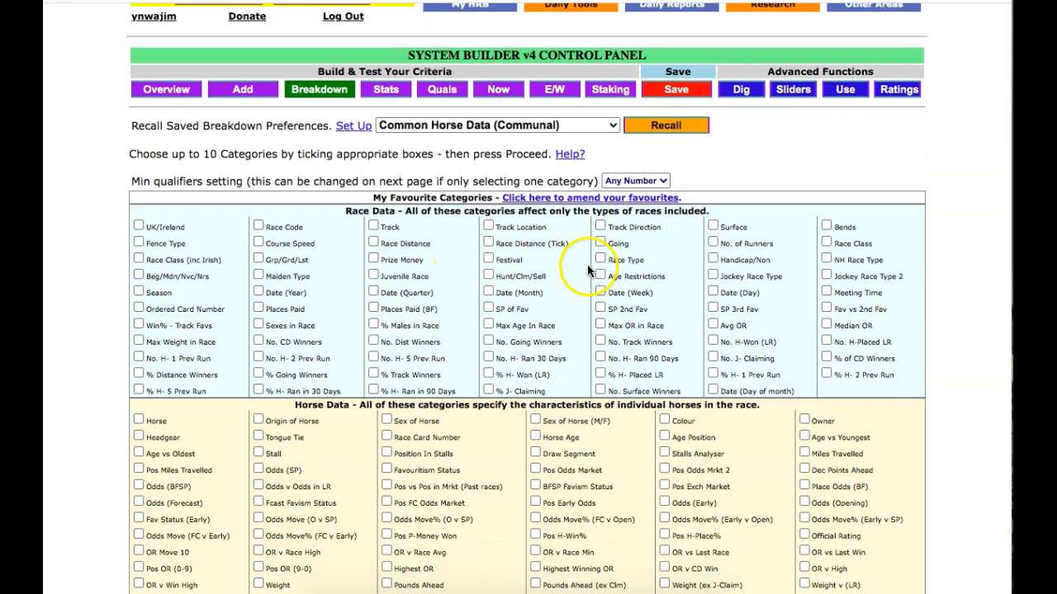
scroll(582, 264, "down", 1)
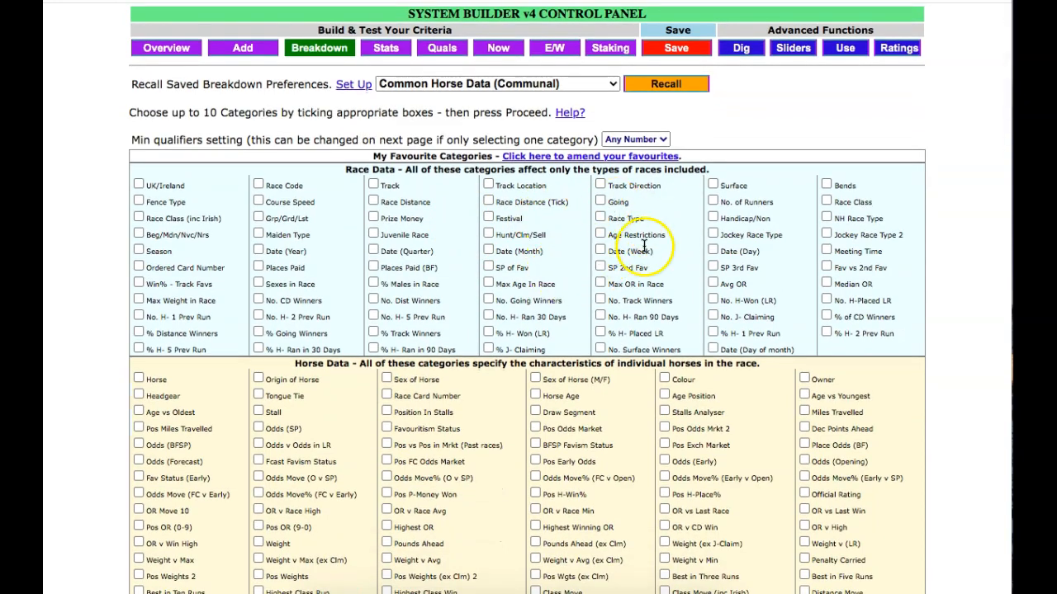
scroll(611, 236, "down", 15)
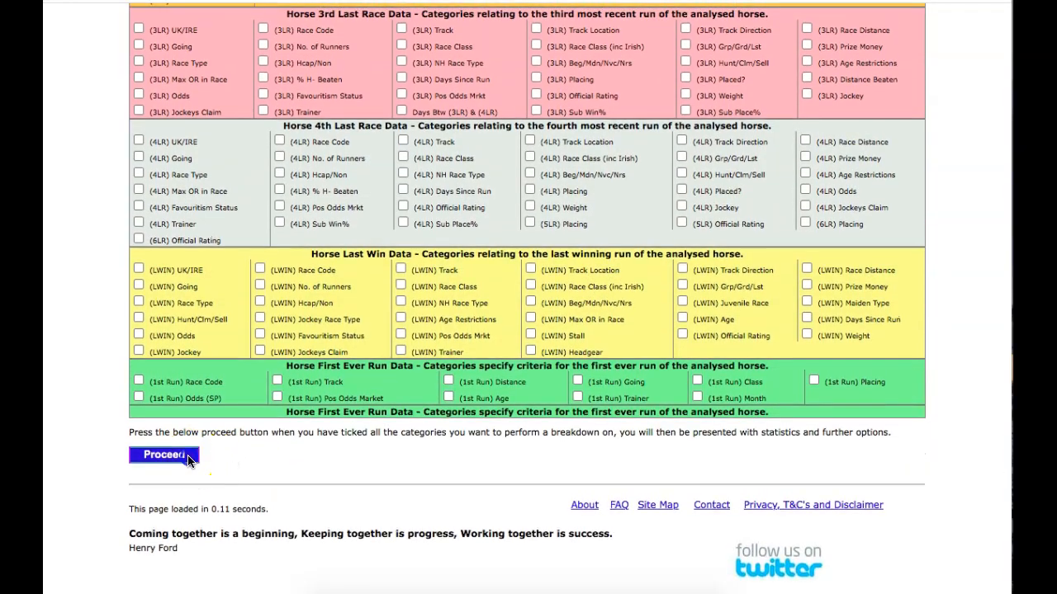
left_click(186, 452)
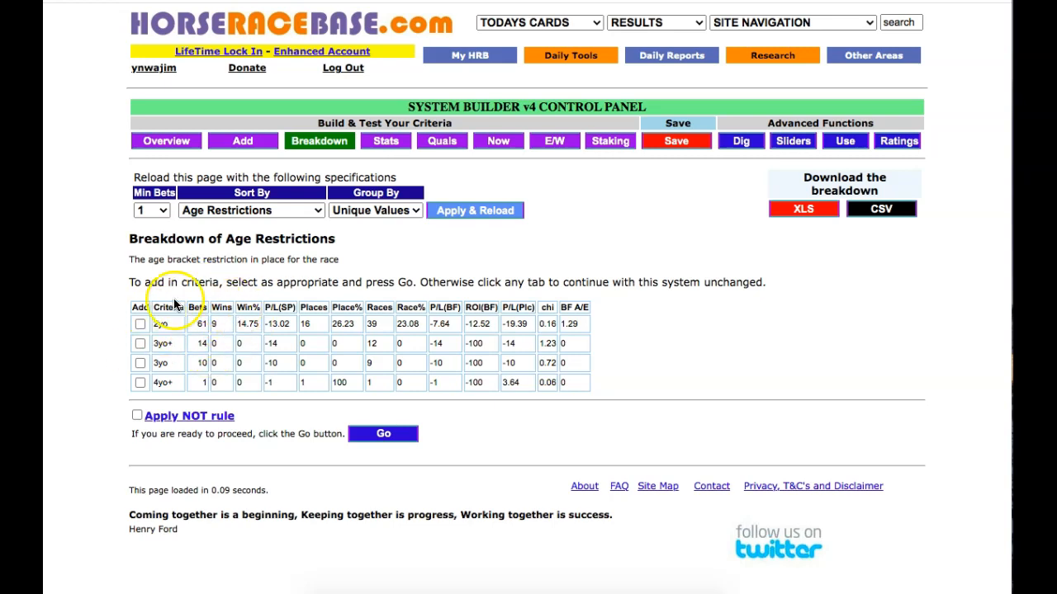
Generate a Horse Age breakdown for the selected trainer's runners.
left_click(318, 140)
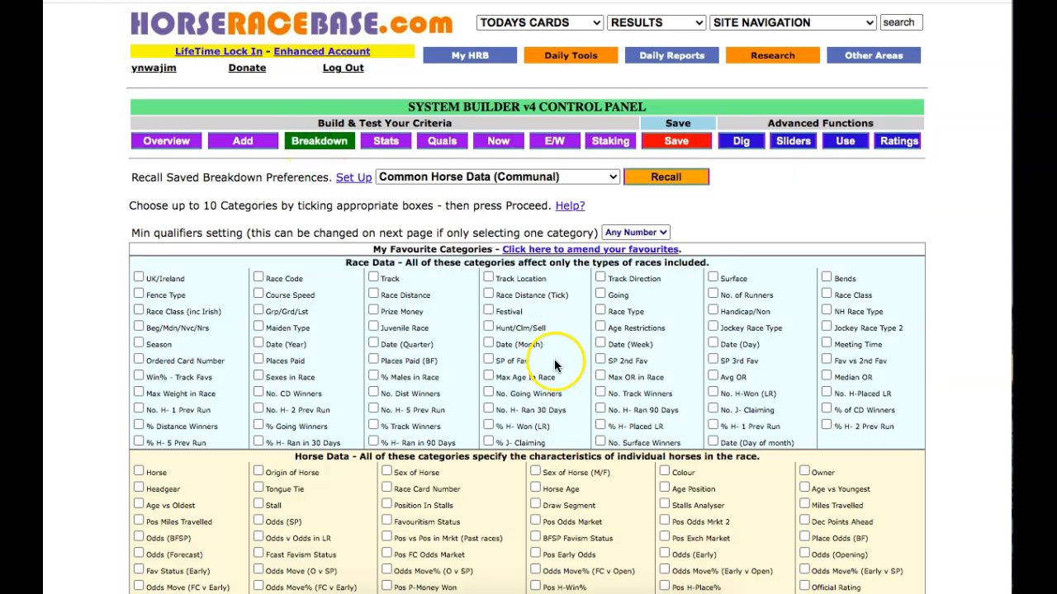
scroll(522, 430, "down", 1)
scroll(532, 413, "down", 15)
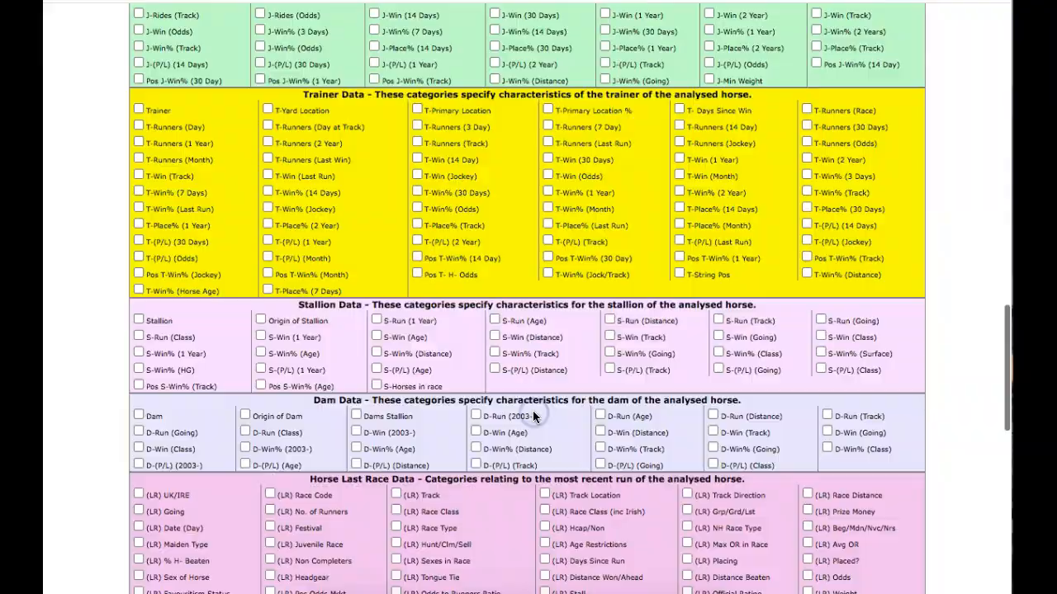
scroll(532, 416, "down", 15)
left_click(169, 454)
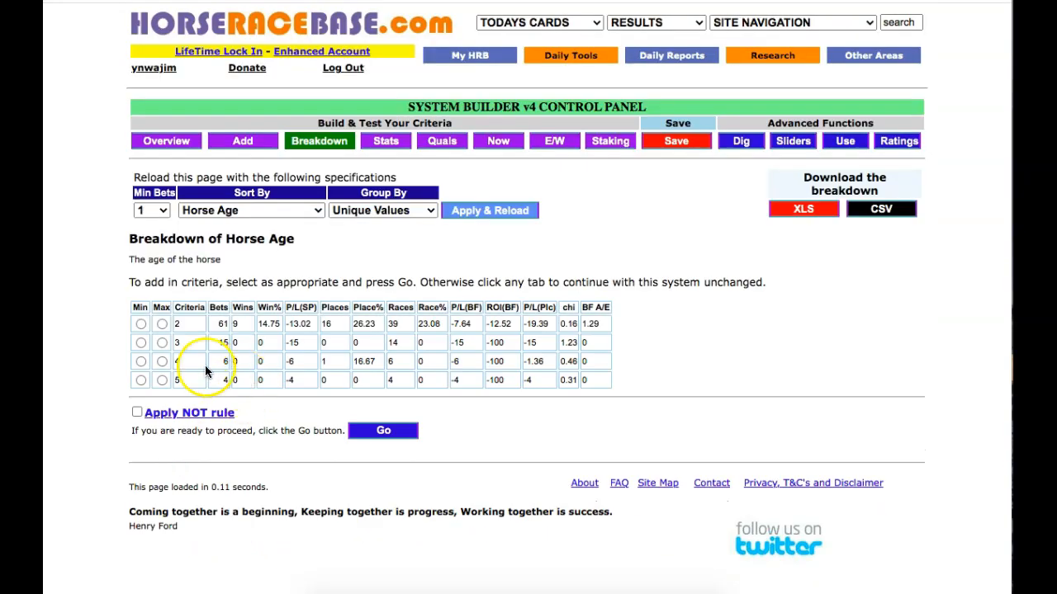
Restrict the system to horses aged exactly 2 from the Horse Age breakdown.
left_click(162, 325)
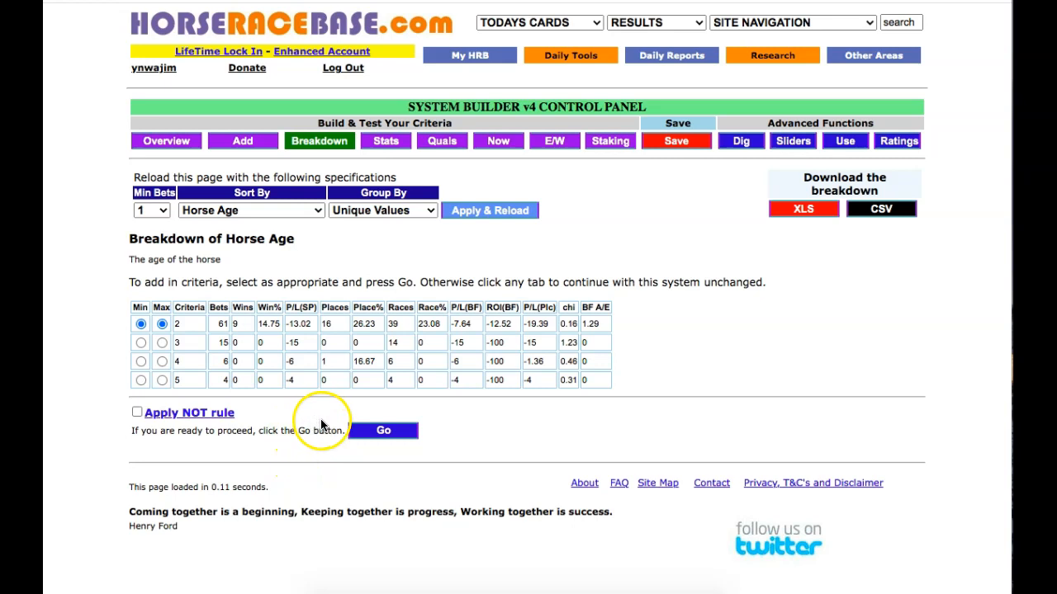
left_click(368, 436)
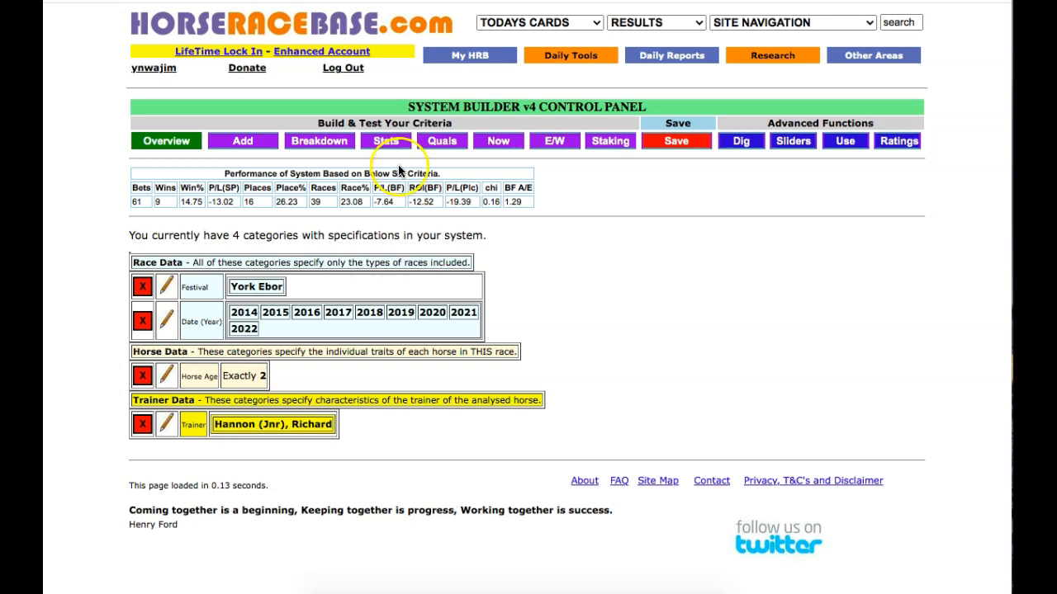
Break the two-year-old runners down by Odds (SP) and add an odds criterion between 2.10 and 8.50.
left_click(319, 142)
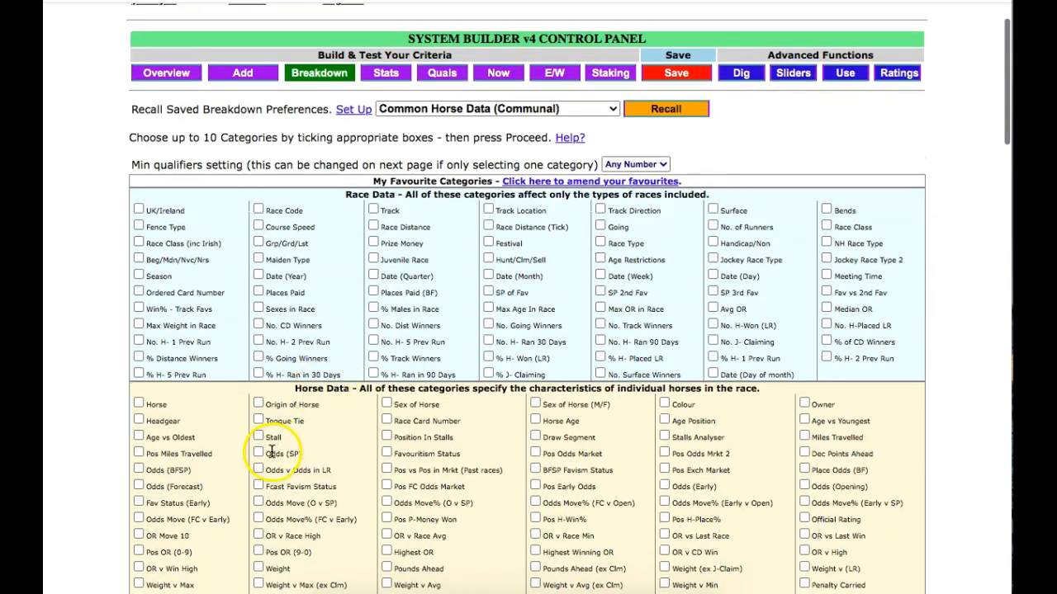
scroll(256, 450, "down", 20)
left_click(150, 457)
scroll(93, 411, "down", 6)
scroll(92, 417, "up", 2)
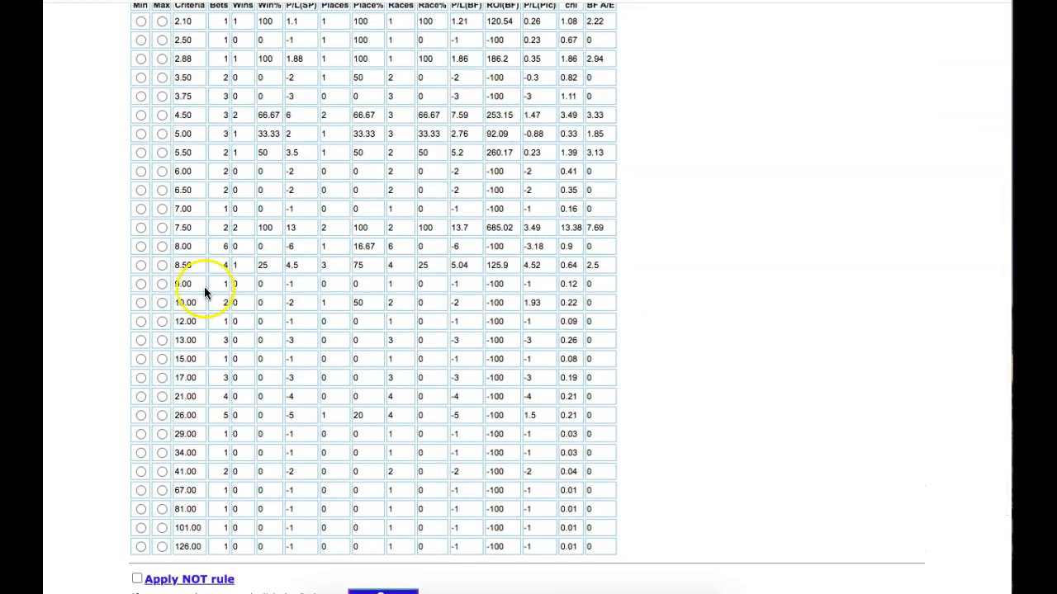
scroll(209, 272, "up", 1)
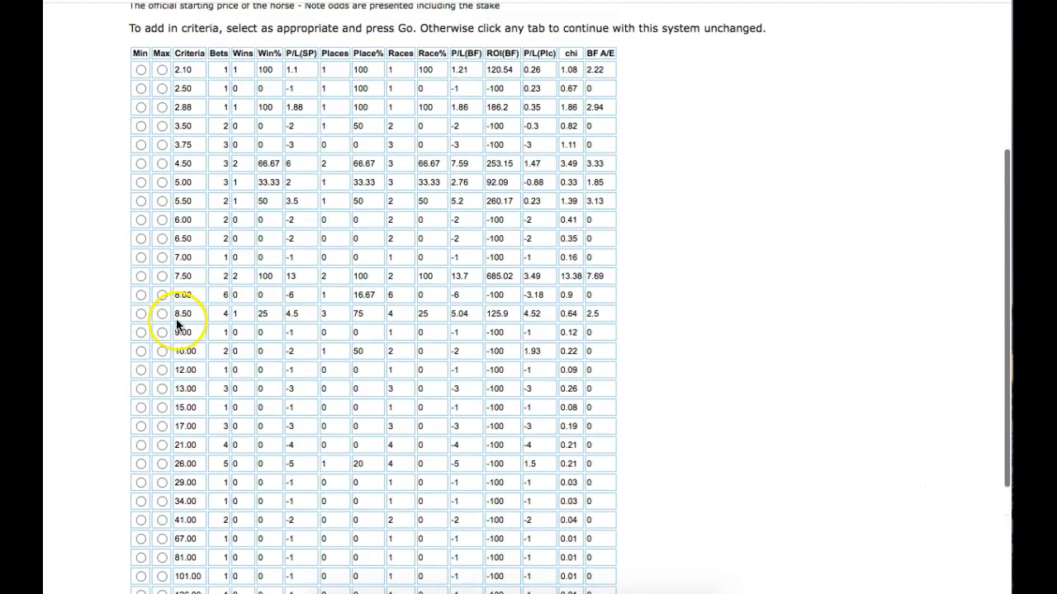
left_click(162, 314)
left_click(141, 70)
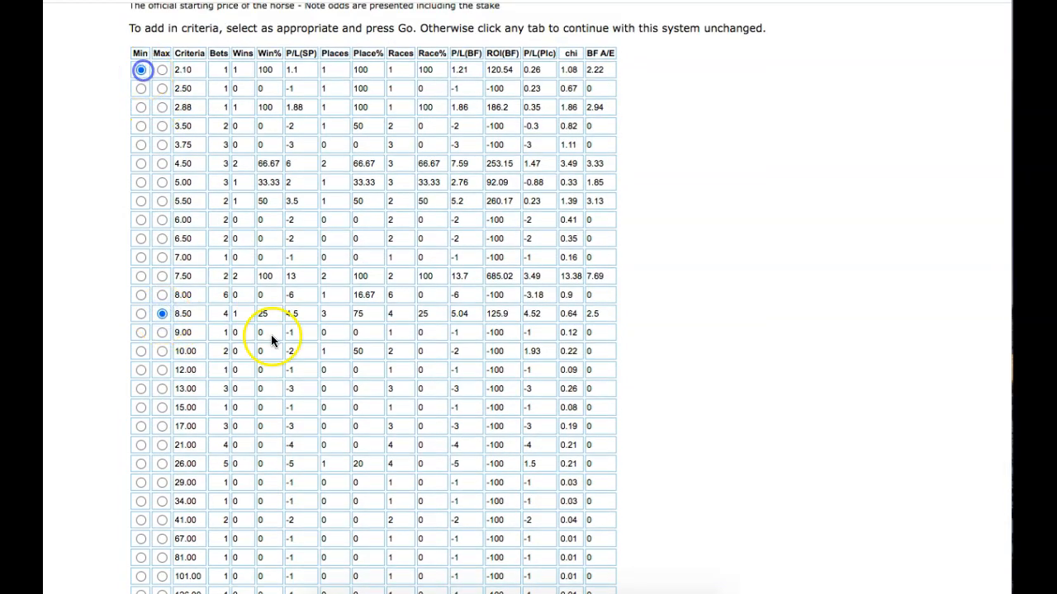
scroll(271, 335, "down", 4)
left_click(397, 453)
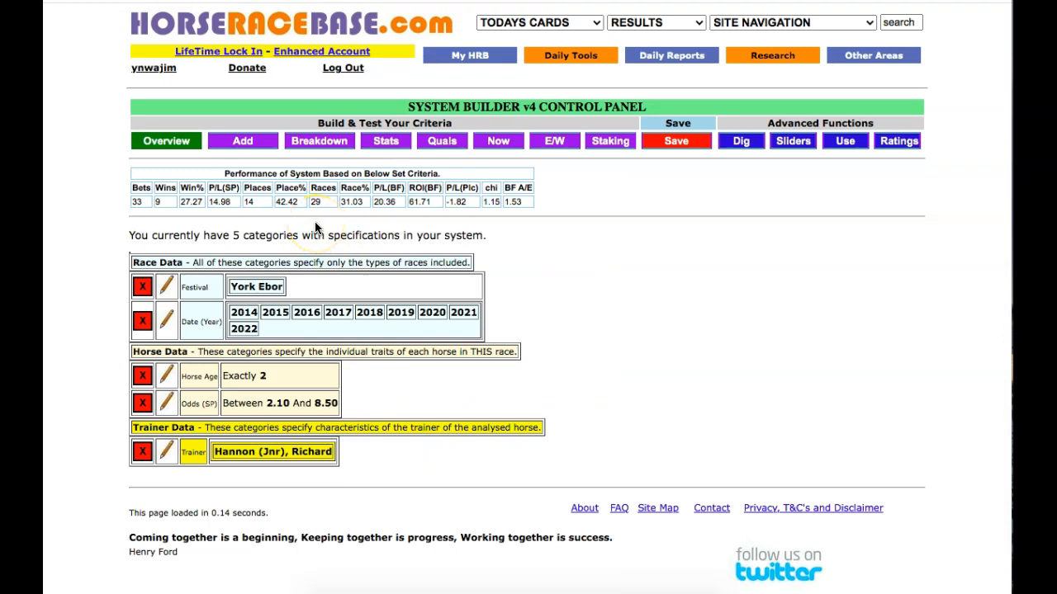
Remove the Odds (SP) criterion from the system and regenerate the Odds (SP) breakdown for the two-year-old runners.
left_click(144, 403)
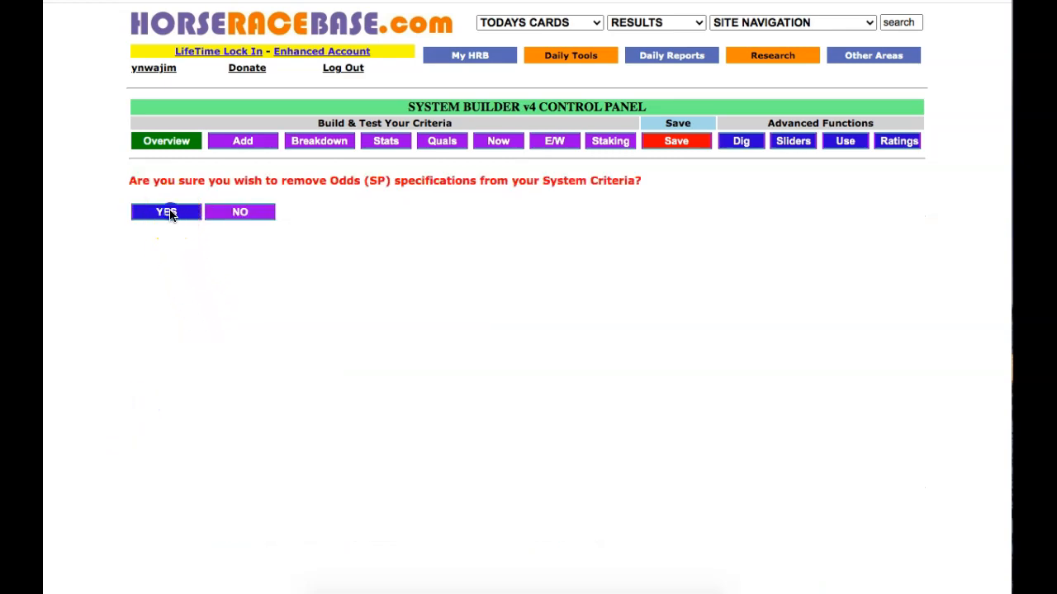
left_click(167, 212)
left_click(257, 357)
scroll(220, 472, "down", 15)
scroll(219, 472, "up", 2)
left_click(163, 416)
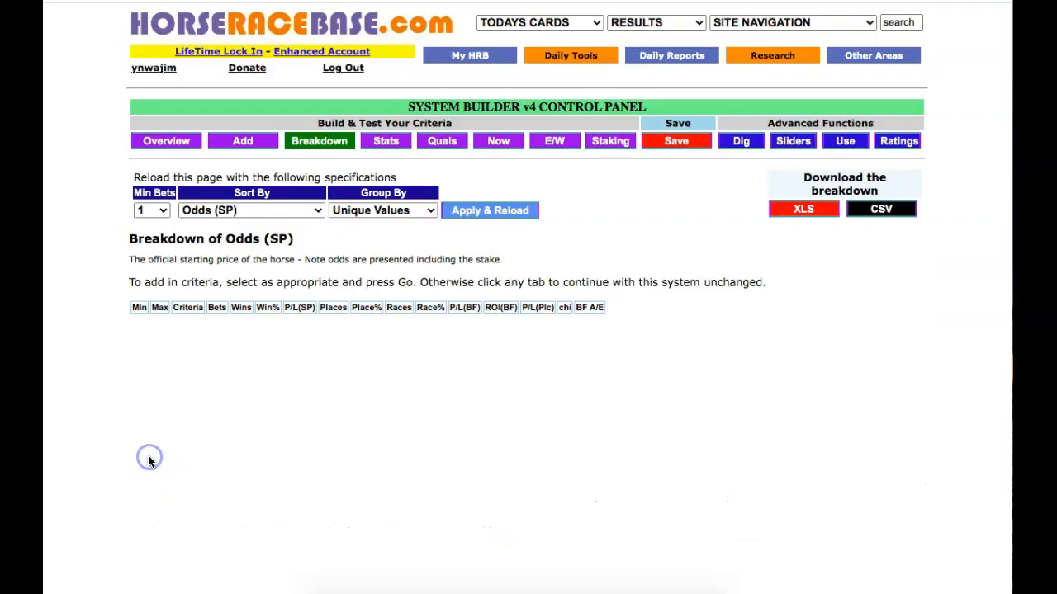
scroll(148, 455, "down", 10)
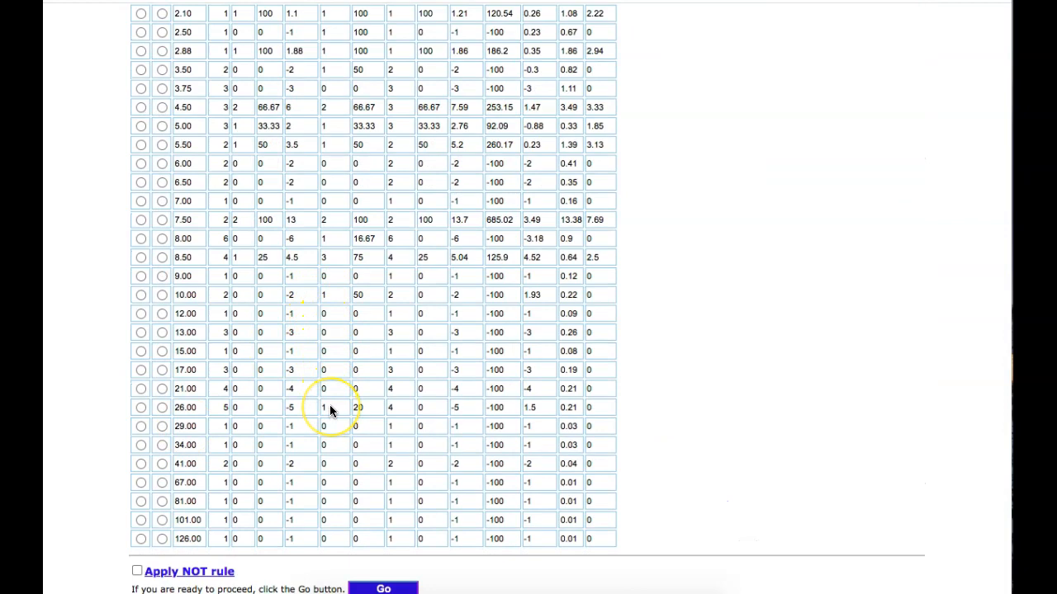
scroll(330, 404, "up", 3)
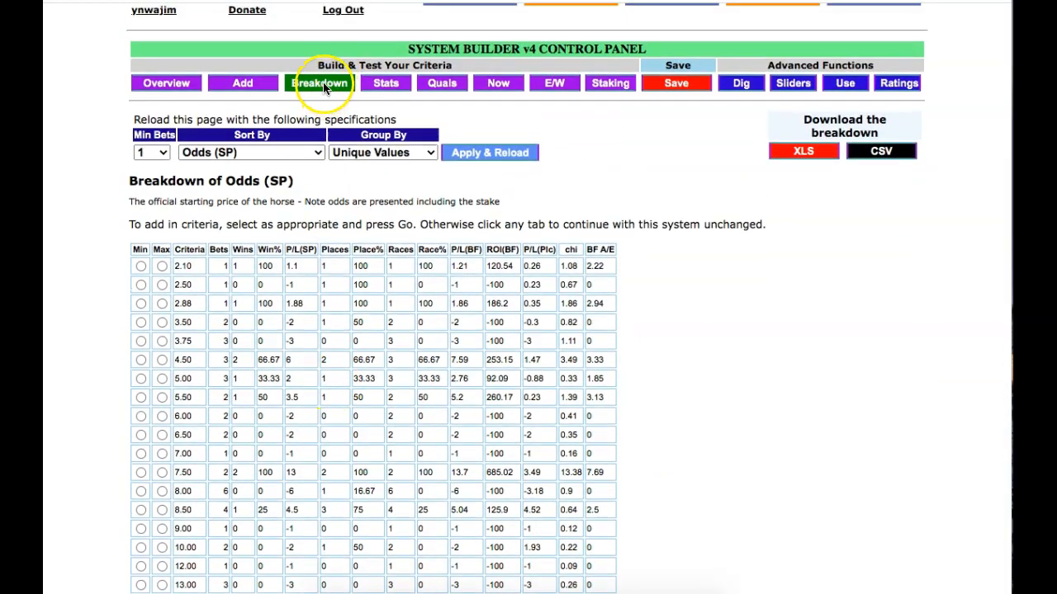
Break the system down by T-Runners (Race) and add a criterion of between 1 and 2 trainer runners per race.
left_click(324, 85)
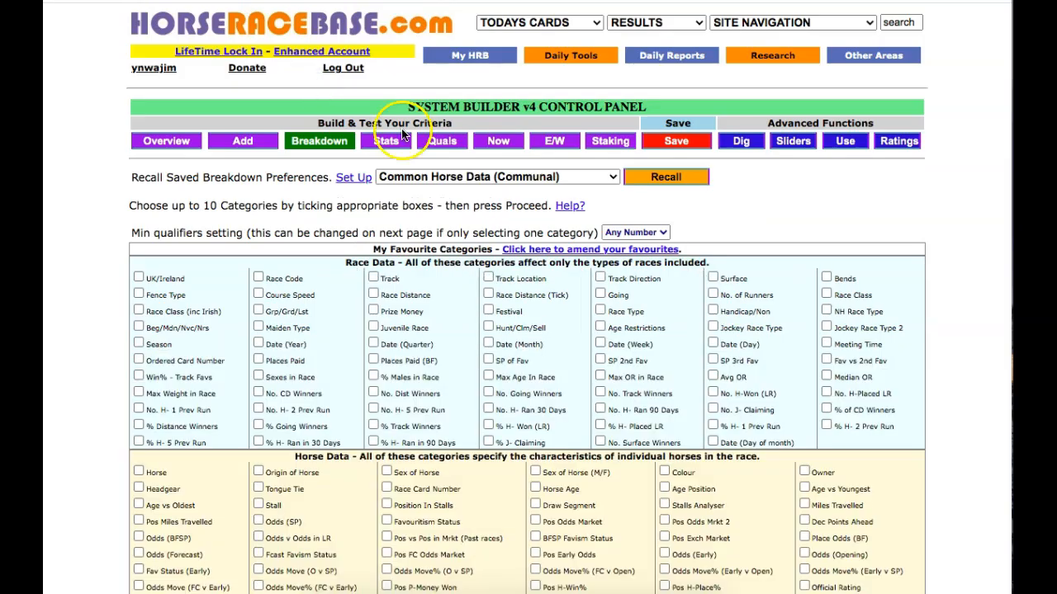
scroll(507, 204, "down", 3)
scroll(466, 353, "down", 10)
scroll(466, 353, "down", 3)
scroll(466, 353, "up", 7)
scroll(465, 354, "down", 7)
scroll(466, 353, "down", 5)
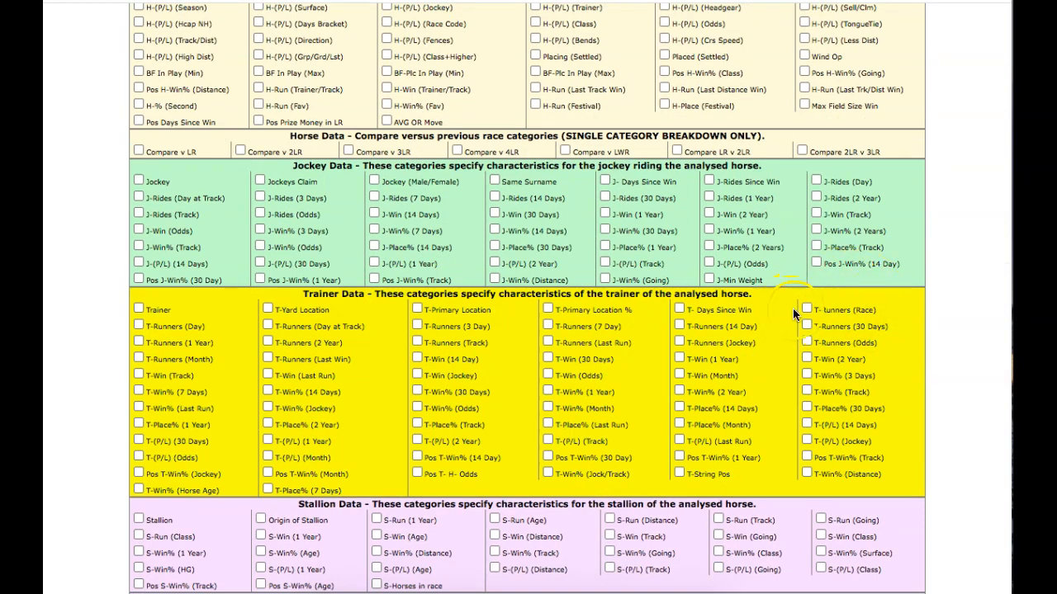
left_click(809, 311)
scroll(495, 413, "down", 20)
left_click(175, 449)
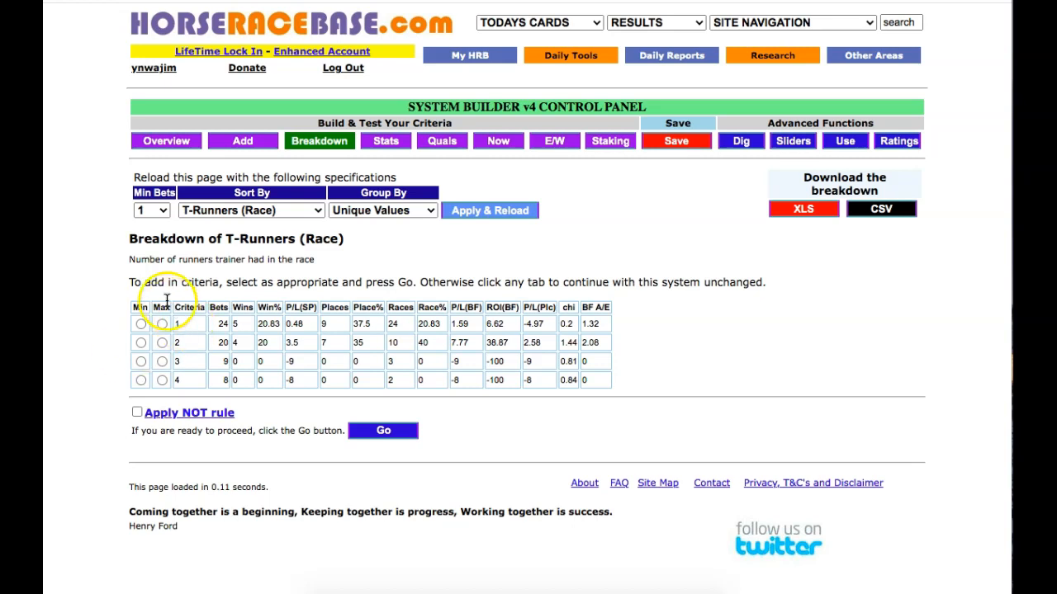
left_click(162, 343)
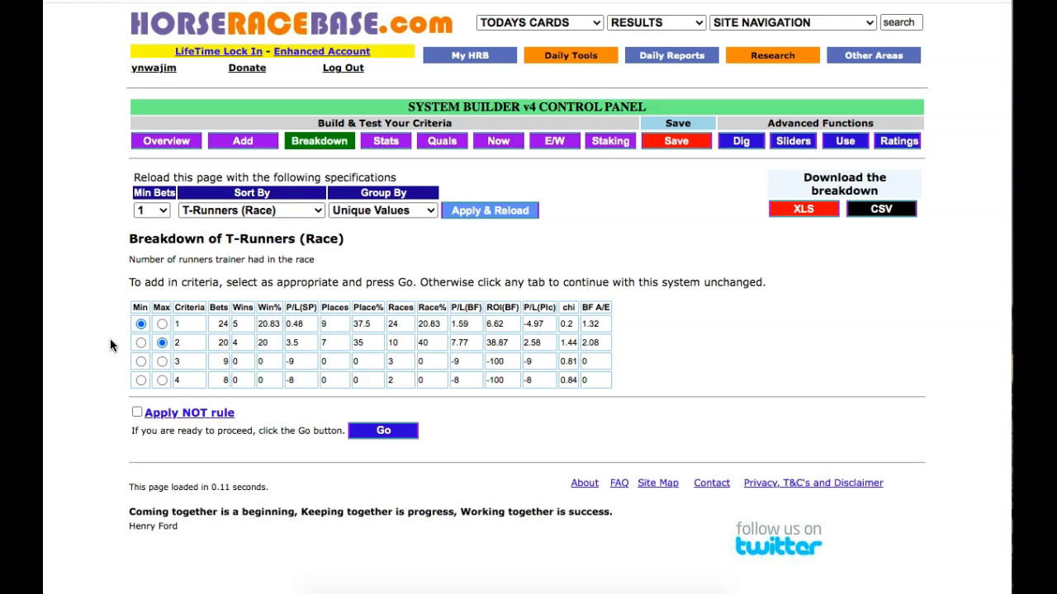
left_click(377, 432)
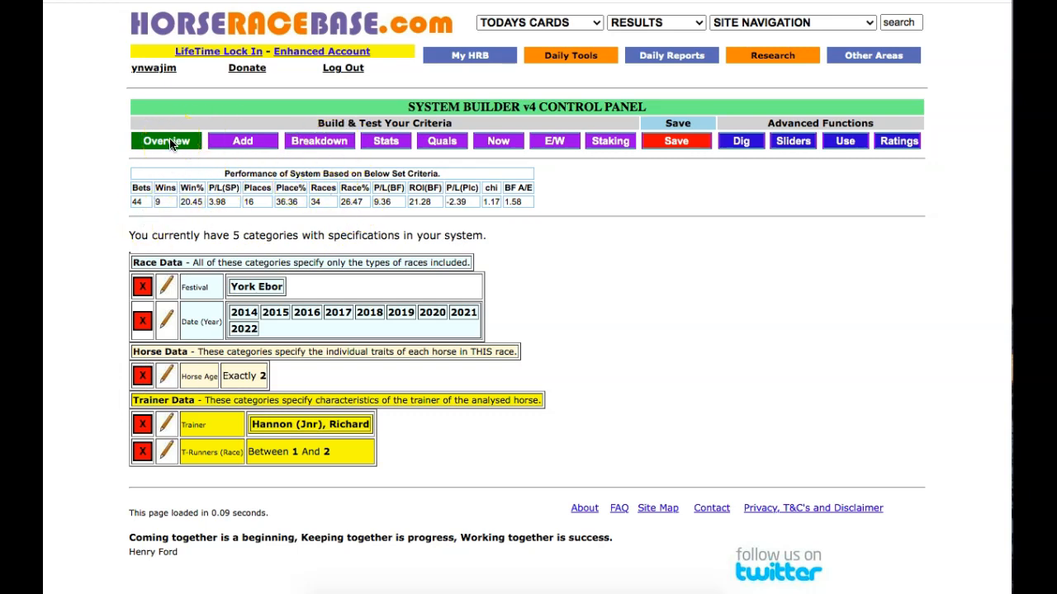
Generate a Class Move breakdown for the trainer's two-year-old runners.
left_click(323, 147)
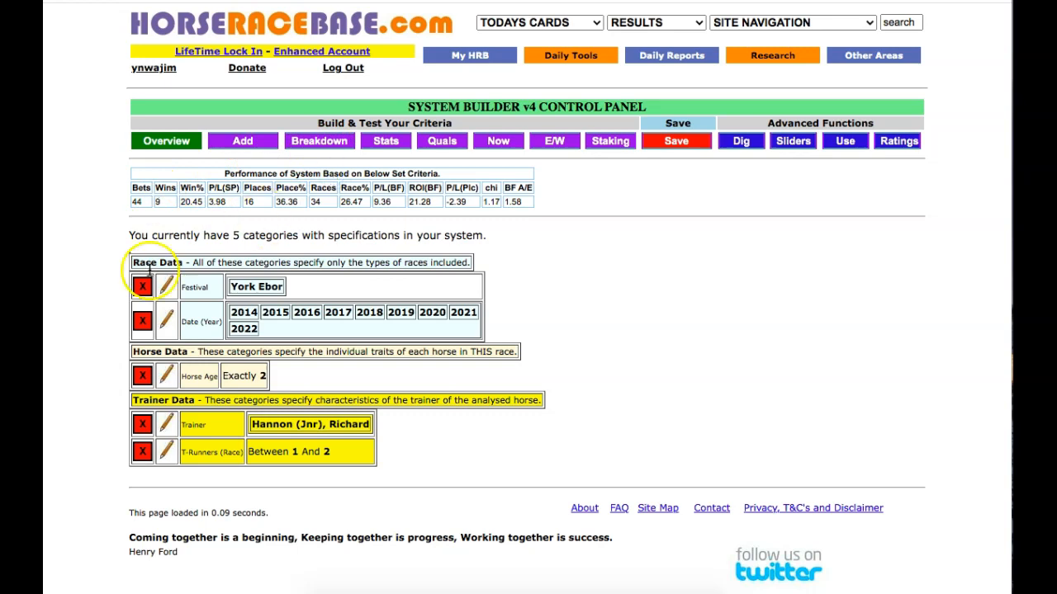
left_click(333, 147)
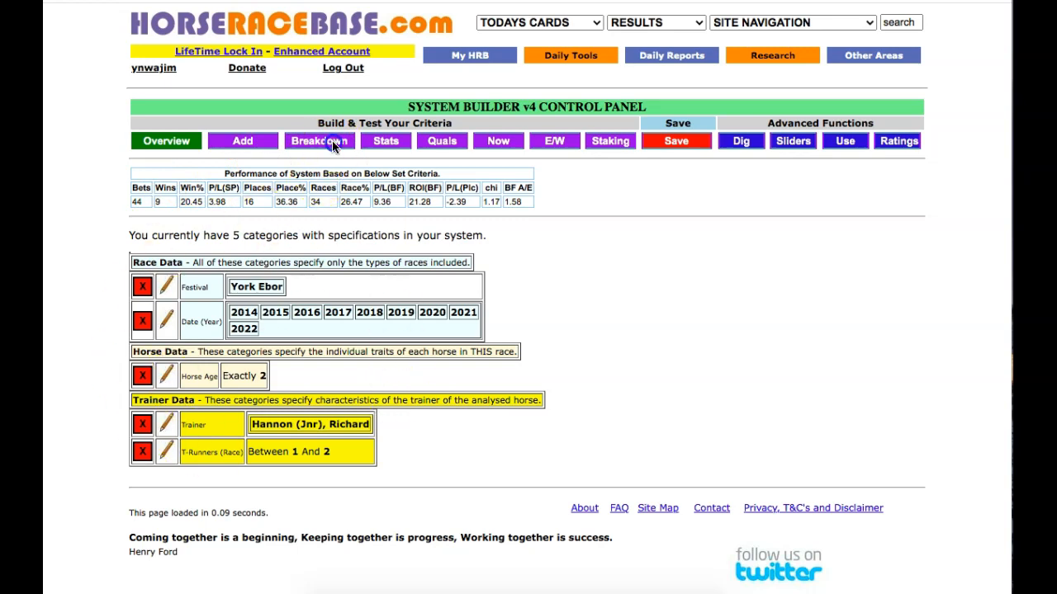
scroll(727, 331, "down", 3)
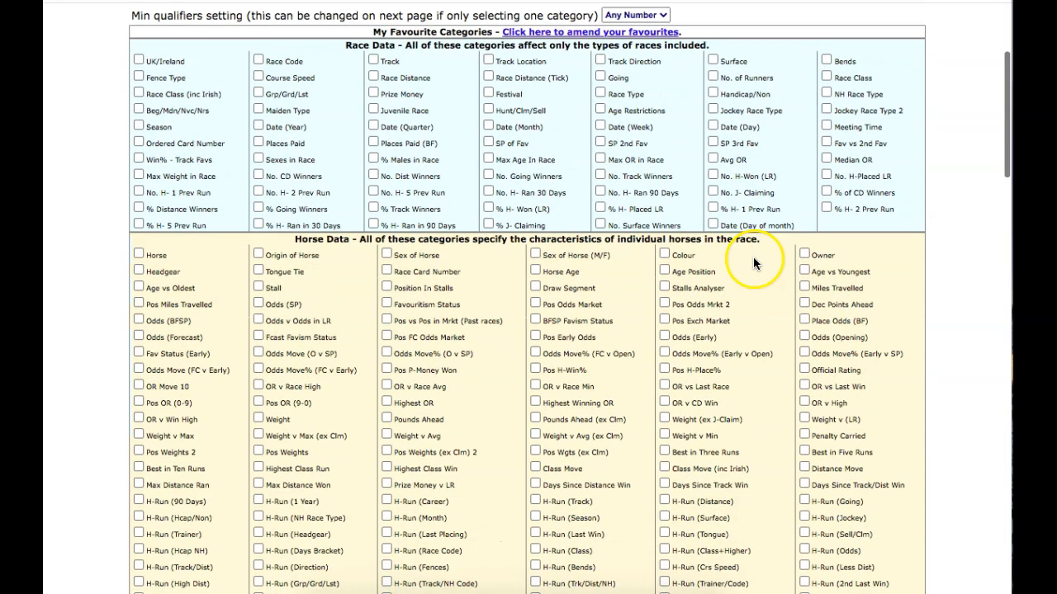
scroll(436, 283, "down", 4)
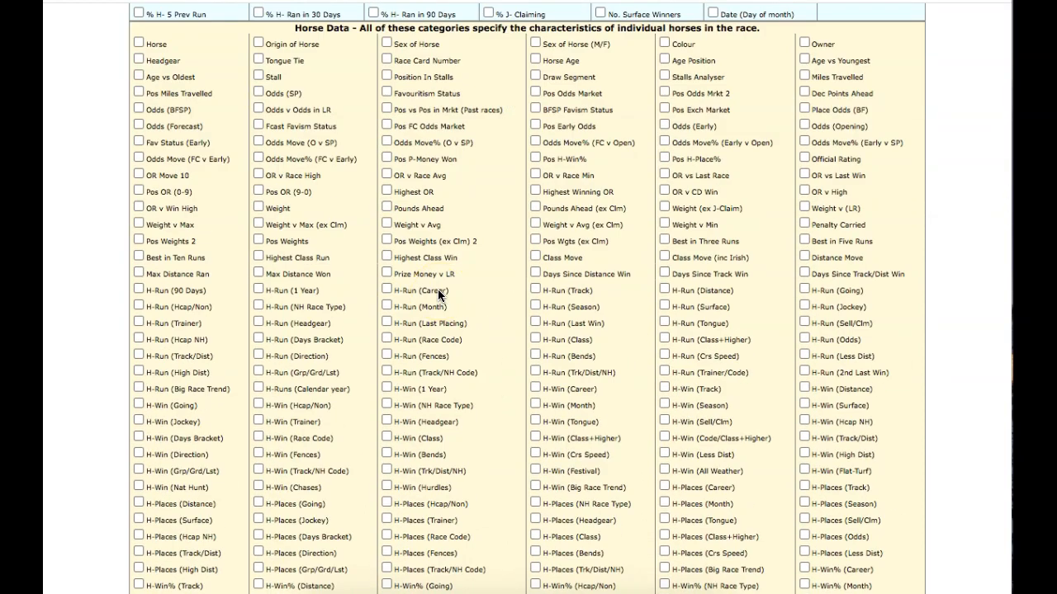
scroll(437, 295, "up", 1)
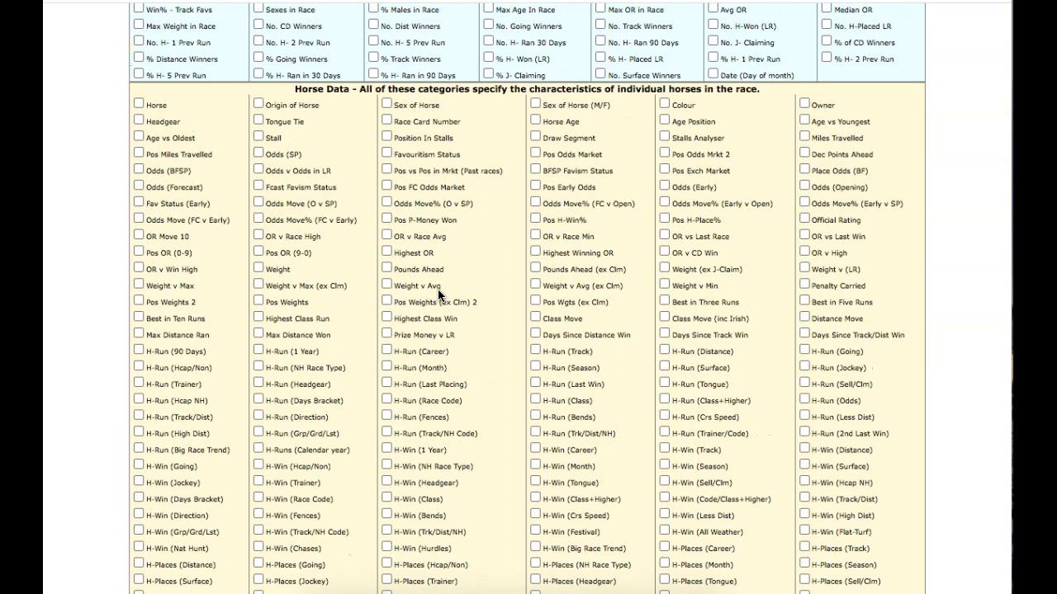
scroll(219, 265, "up", 1)
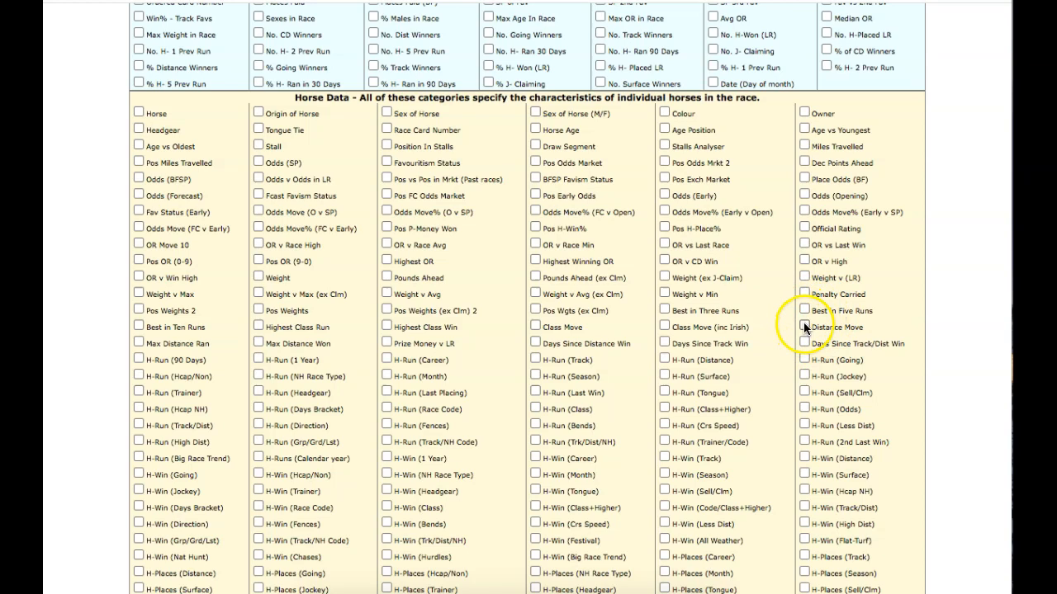
left_click(535, 327)
scroll(474, 310, "up", 1)
scroll(474, 307, "up", 2)
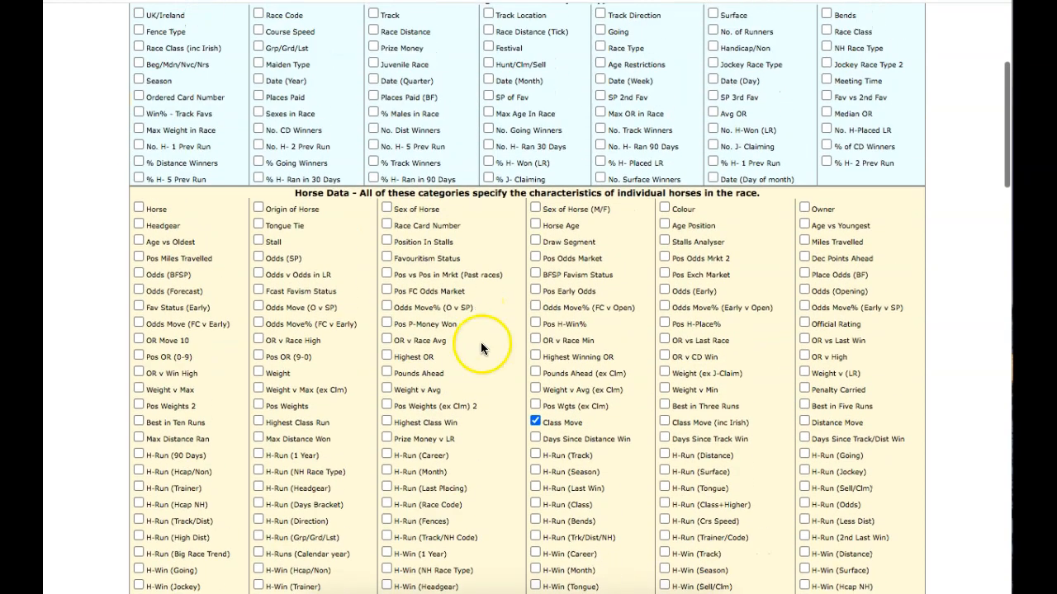
scroll(481, 342, "down", 15)
left_click(164, 438)
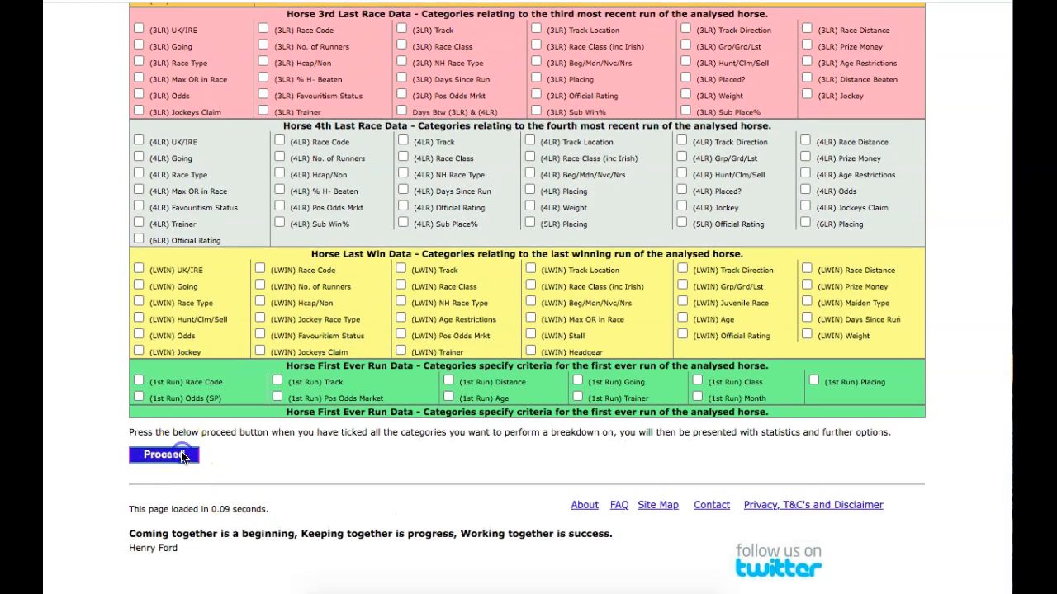
Add Class Move values Up 1 through Up 6 as criteria and view the system's yearly statistics.
scroll(107, 425, "down", 1)
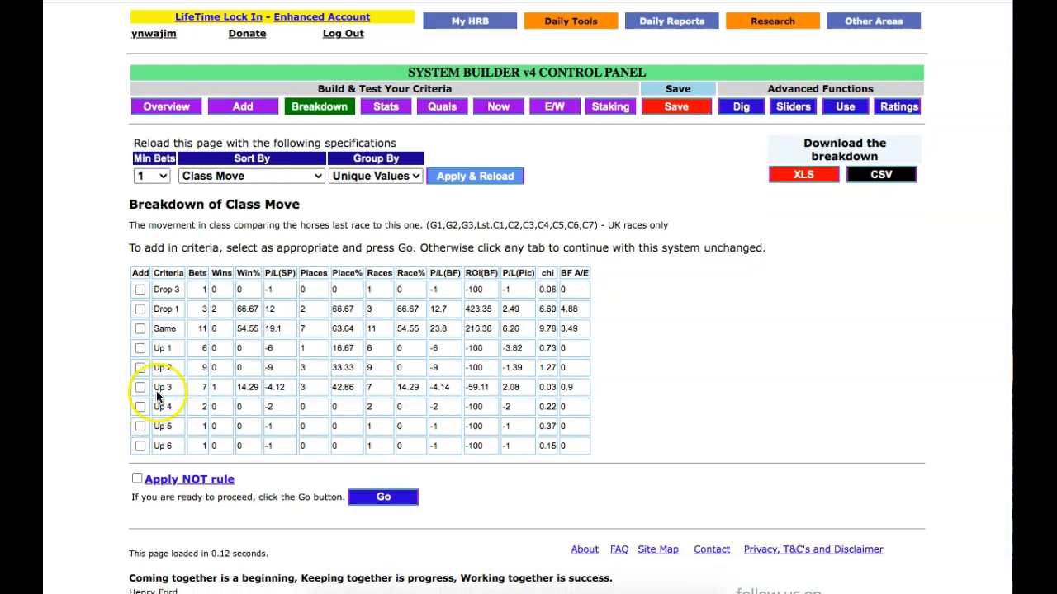
left_click(139, 350)
left_click(140, 367)
left_click(139, 387)
left_click(139, 407)
left_click(140, 426)
left_click(140, 446)
left_click(382, 497)
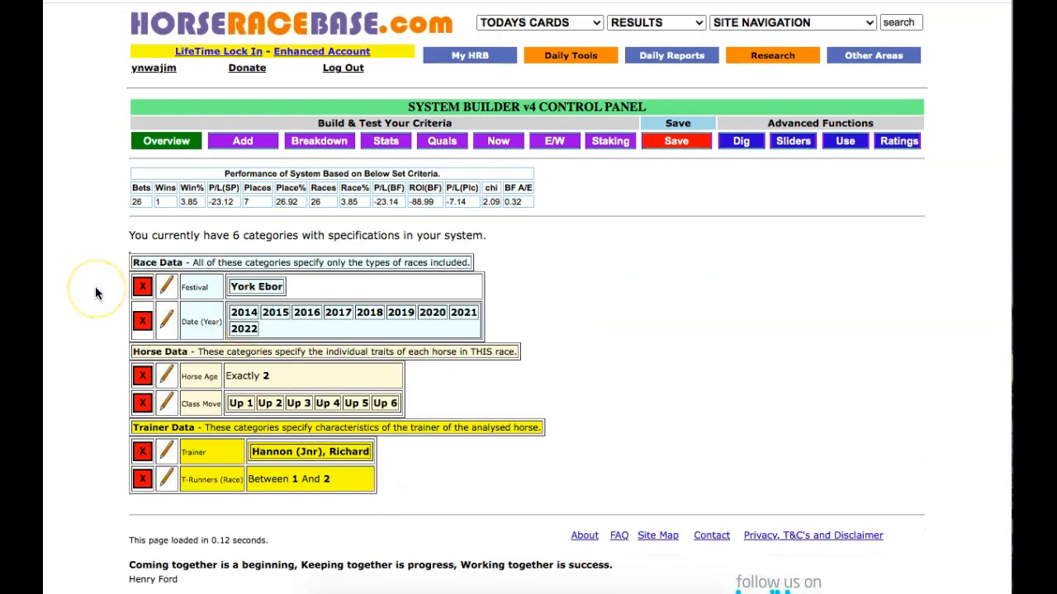
left_click(372, 143)
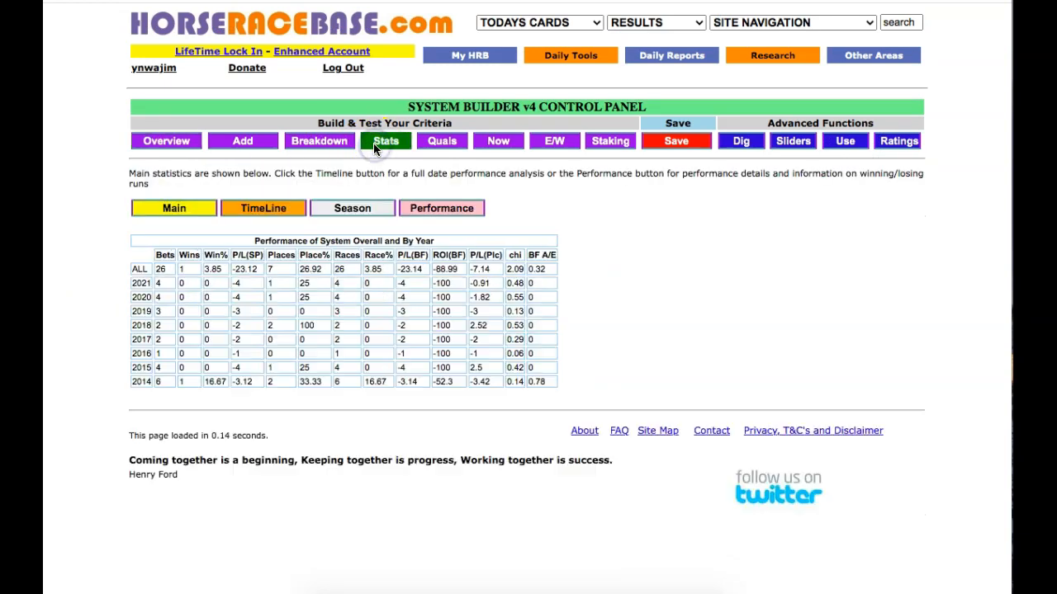
Return to the system overview and remove the Class Move criterion.
left_click(180, 140)
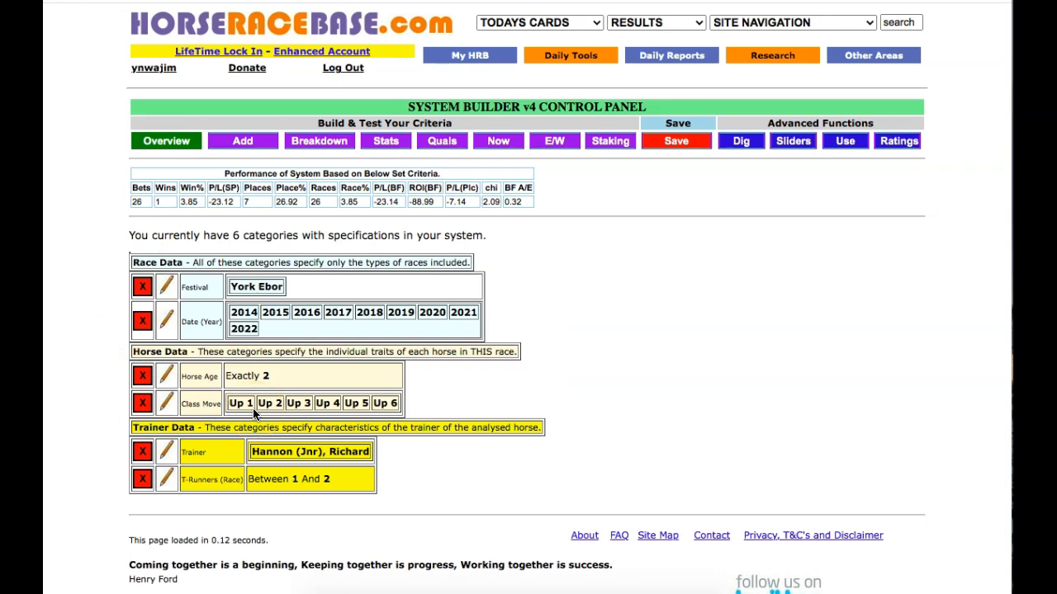
left_click(149, 409)
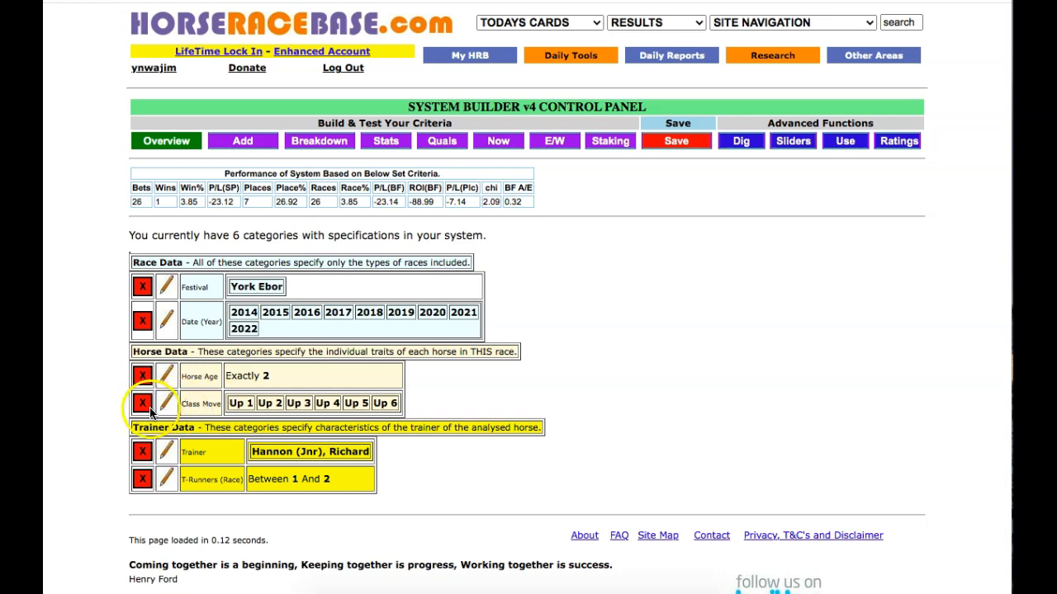
left_click(176, 210)
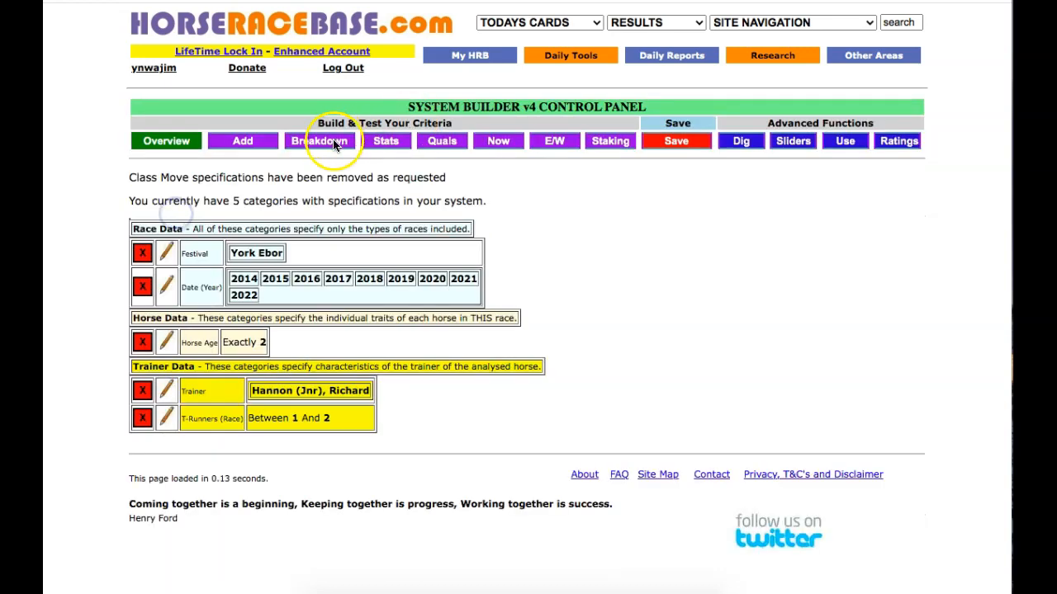
Regenerate the Class Move breakdown with the upward class moves no longer filtered in.
left_click(335, 144)
scroll(587, 343, "down", 5)
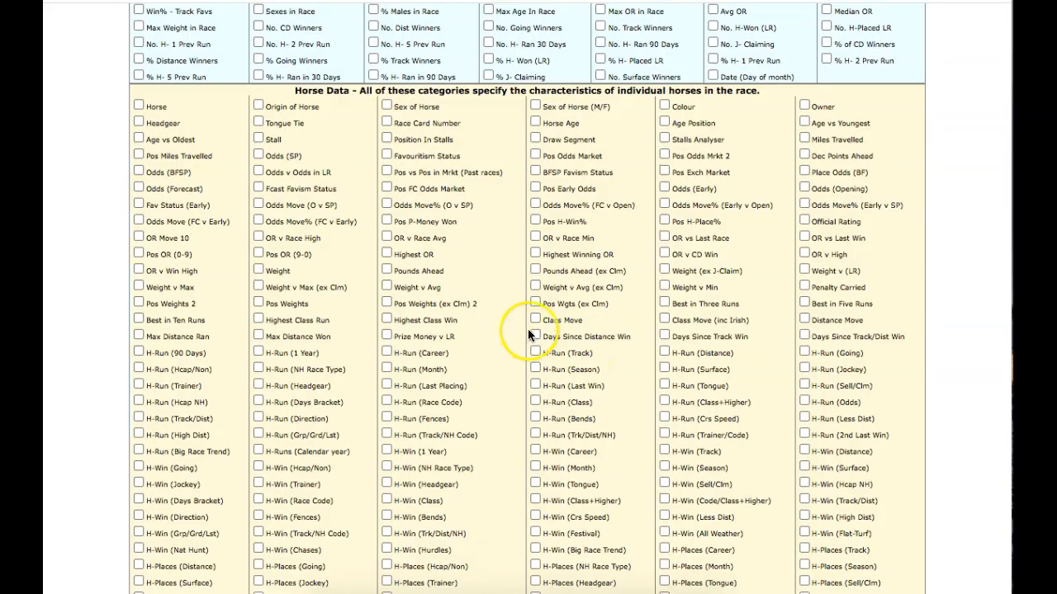
scroll(536, 319, "down", 15)
left_click(165, 455)
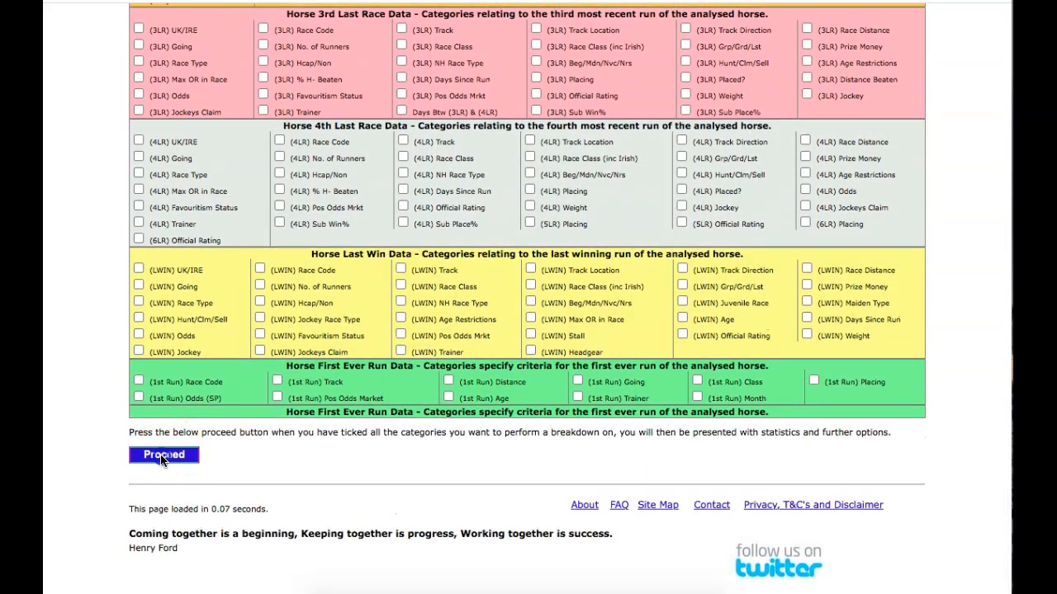
Add Class Move values Drop 1 and Same as criteria and view the system's yearly statistics.
left_click(140, 363)
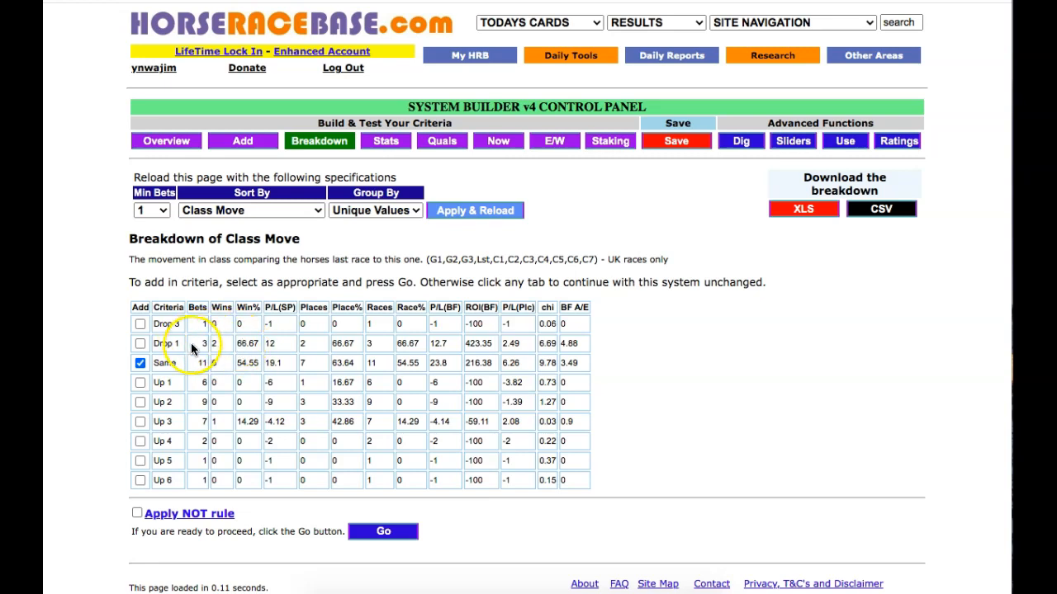
left_click(140, 344)
left_click(383, 531)
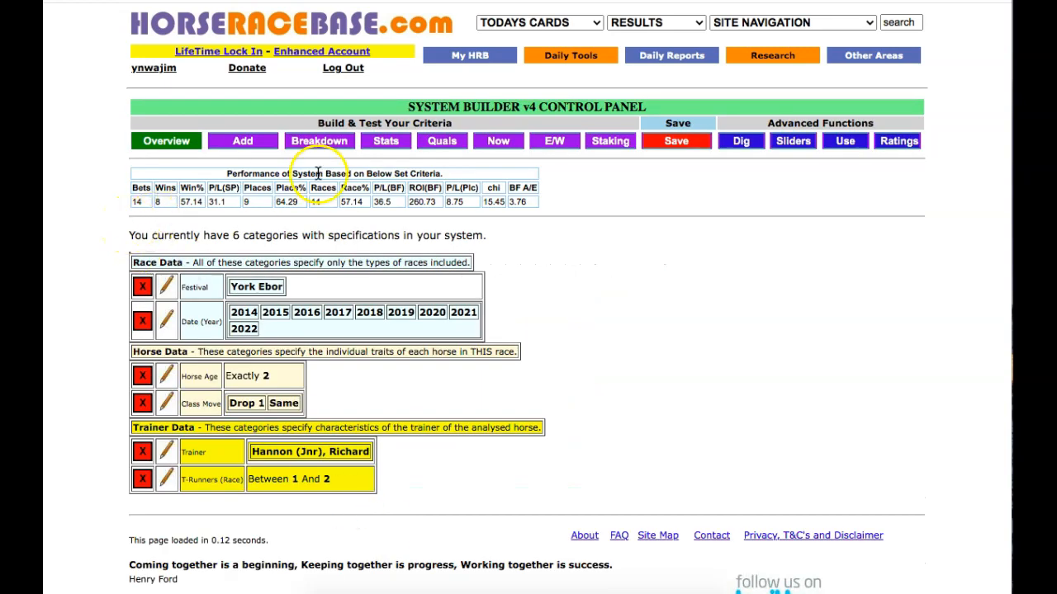
left_click(380, 145)
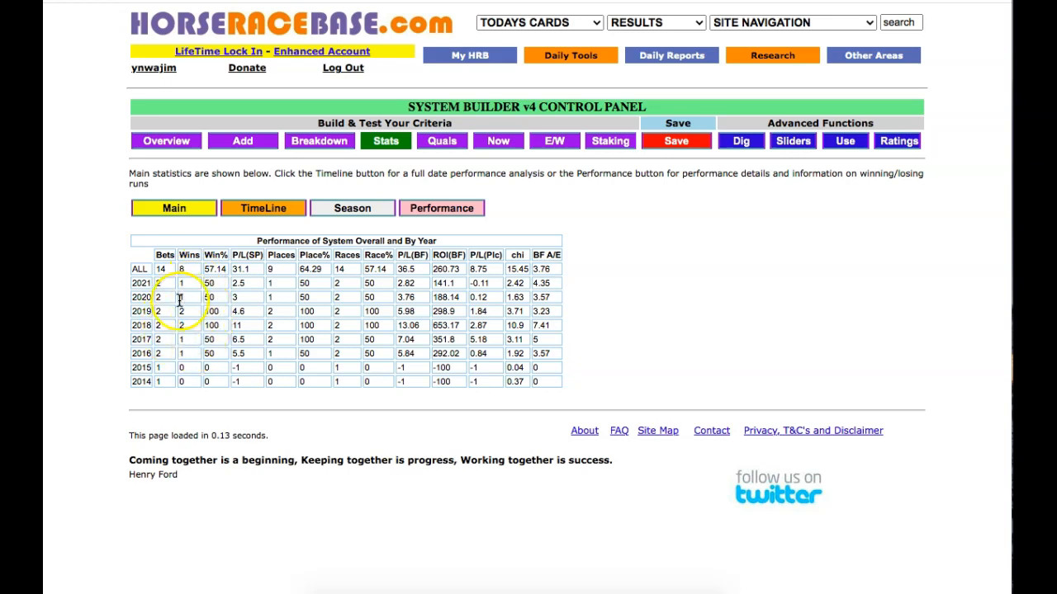
List the system's past qualifiers, check its criteria overview, and list the upcoming runners that currently match the system.
left_click(442, 141)
scroll(147, 308, "up", 1)
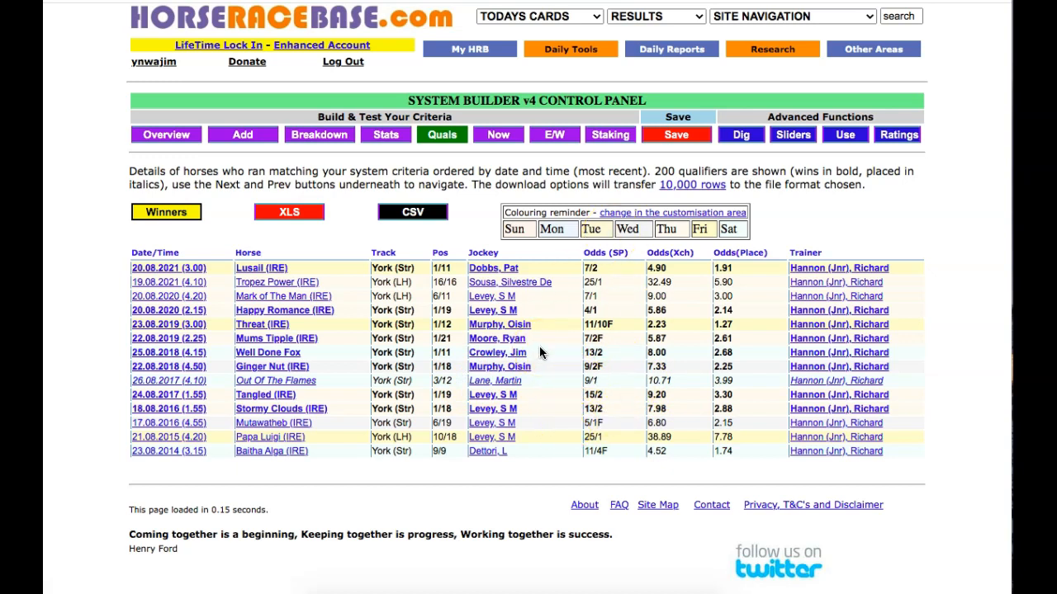
left_click(174, 139)
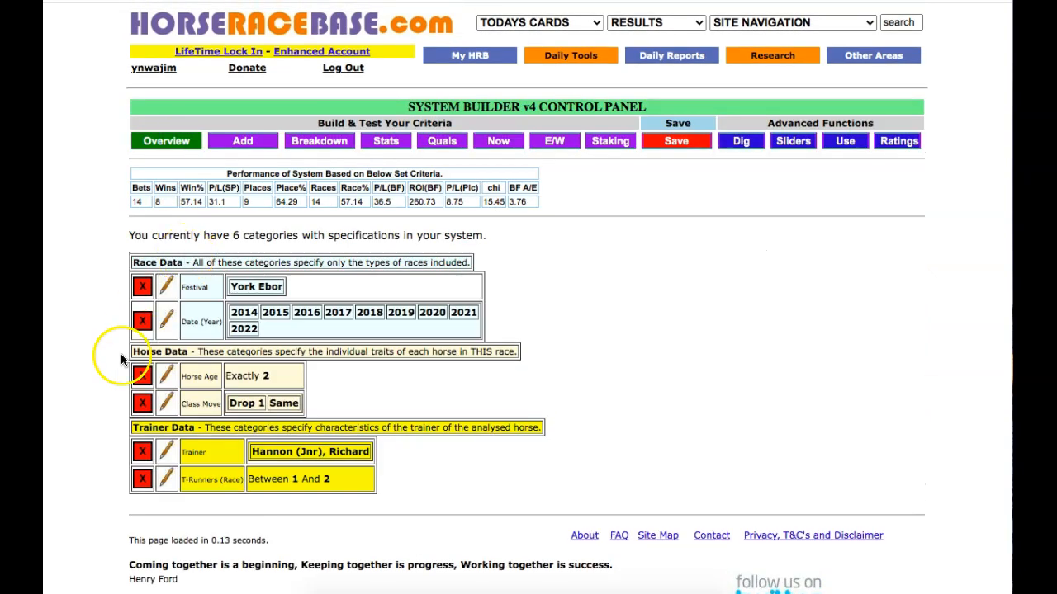
scroll(120, 354, "down", 1)
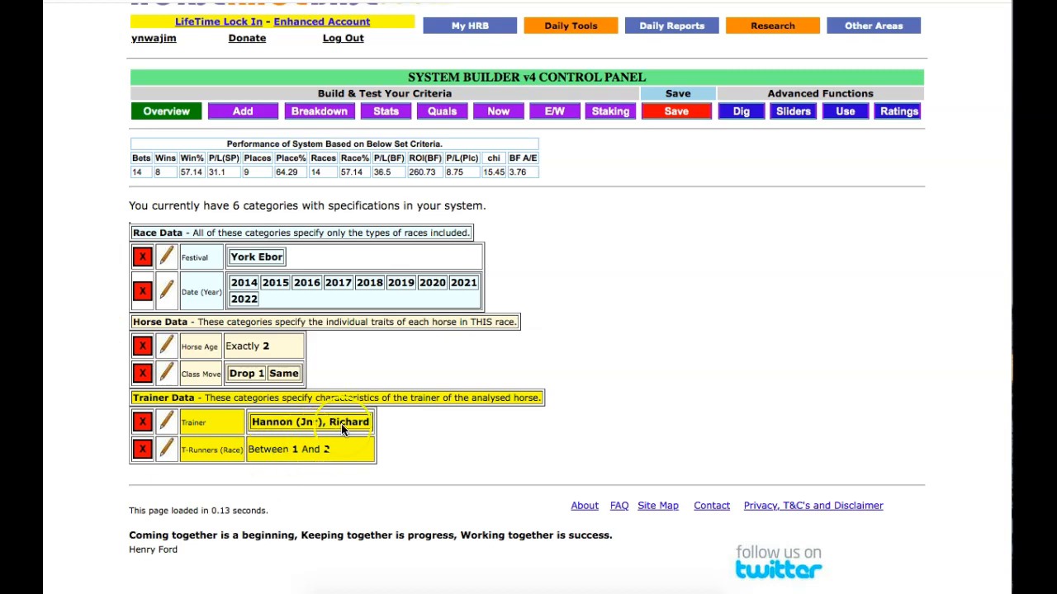
left_click(487, 117)
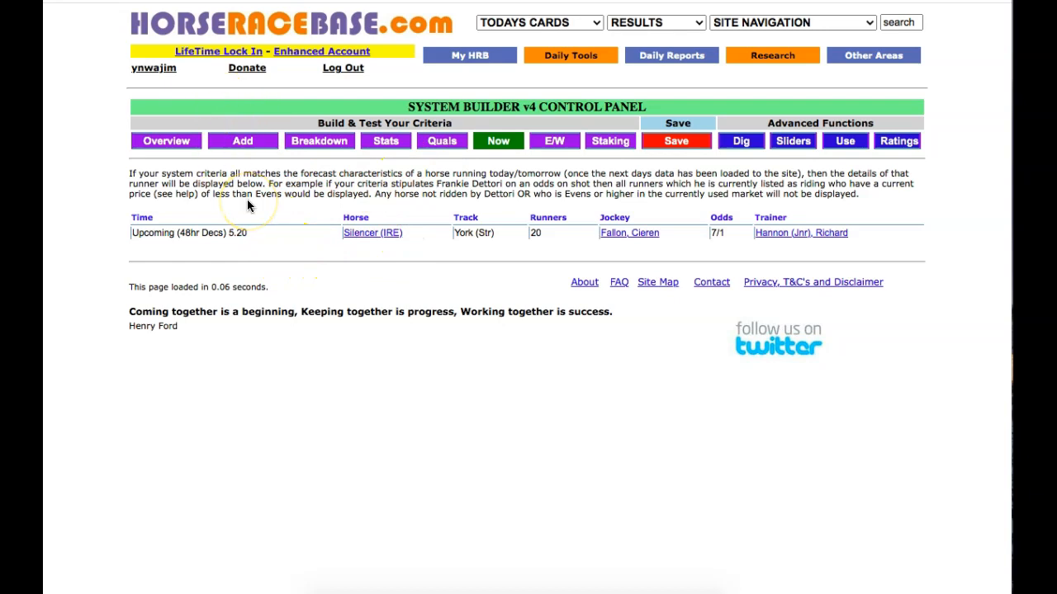
Return to the system overview and remove the Horse Age and Class Move criteria.
left_click(169, 144)
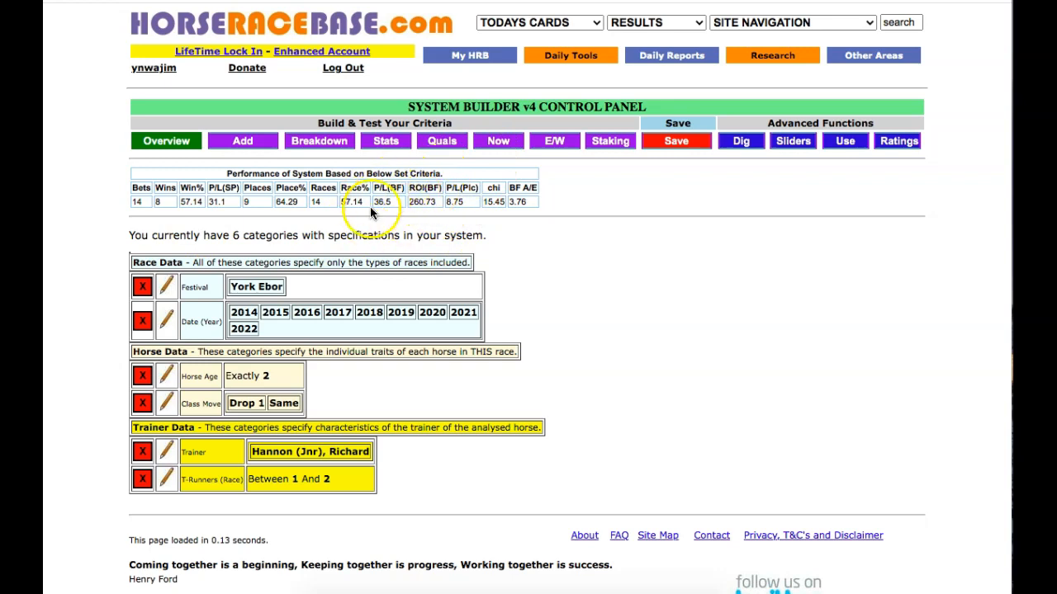
left_click(141, 377)
left_click(166, 221)
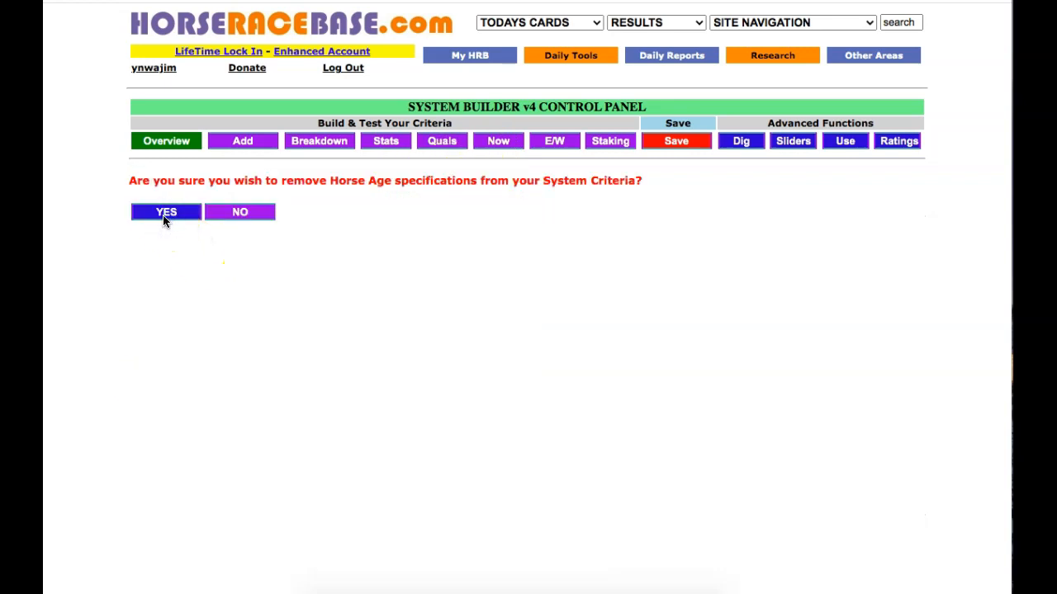
left_click(141, 342)
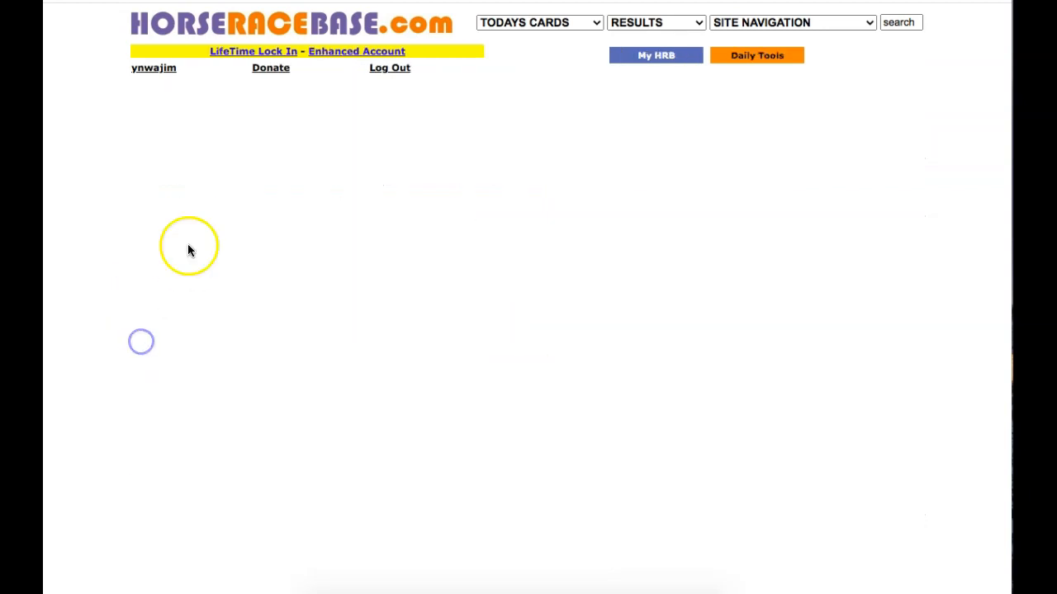
left_click(169, 218)
Remove the Trainer and T-Runners (Race) criteria, leaving only the festival and year criteria.
left_click(143, 342)
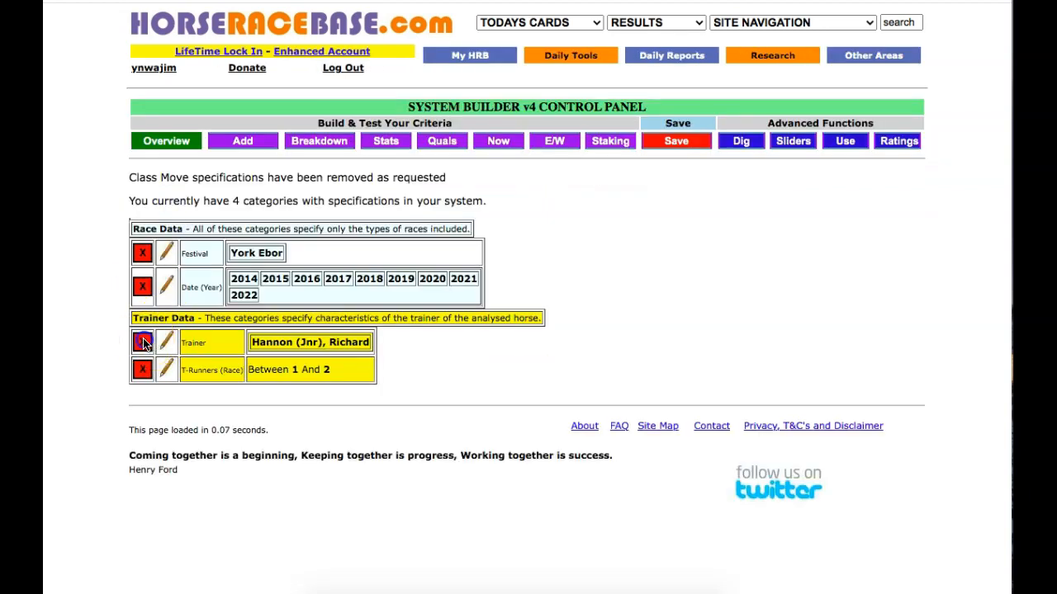
left_click(146, 214)
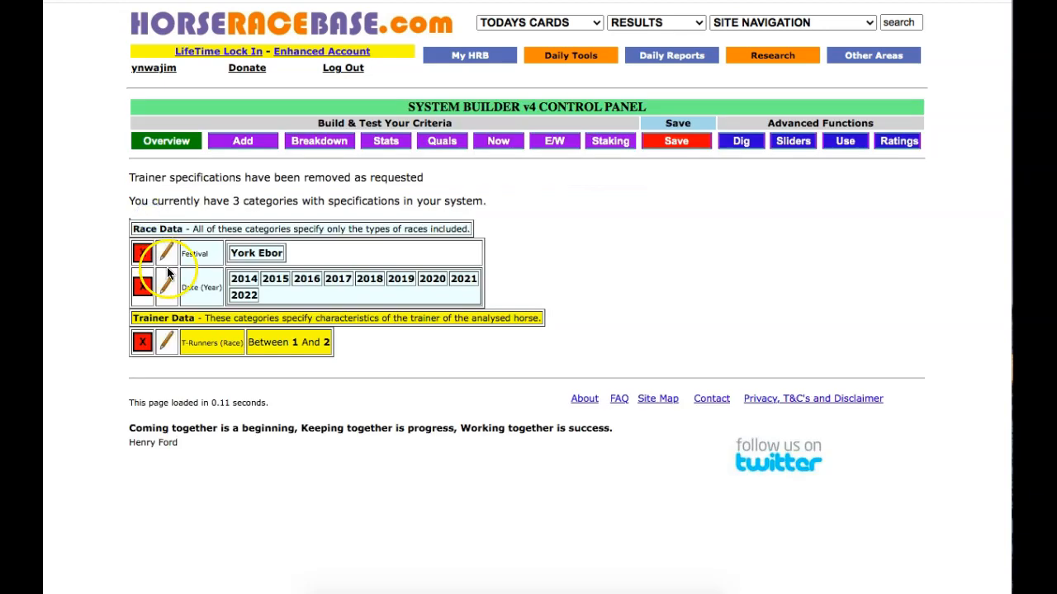
left_click(141, 343)
left_click(153, 220)
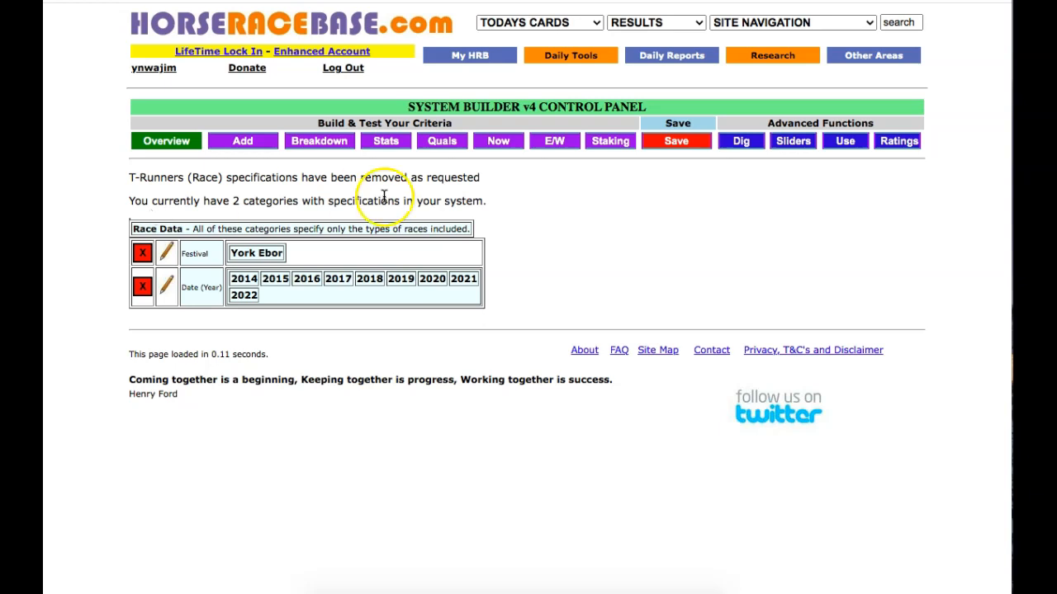
Generate a breakdown of the York Ebor system by Owner.
left_click(323, 142)
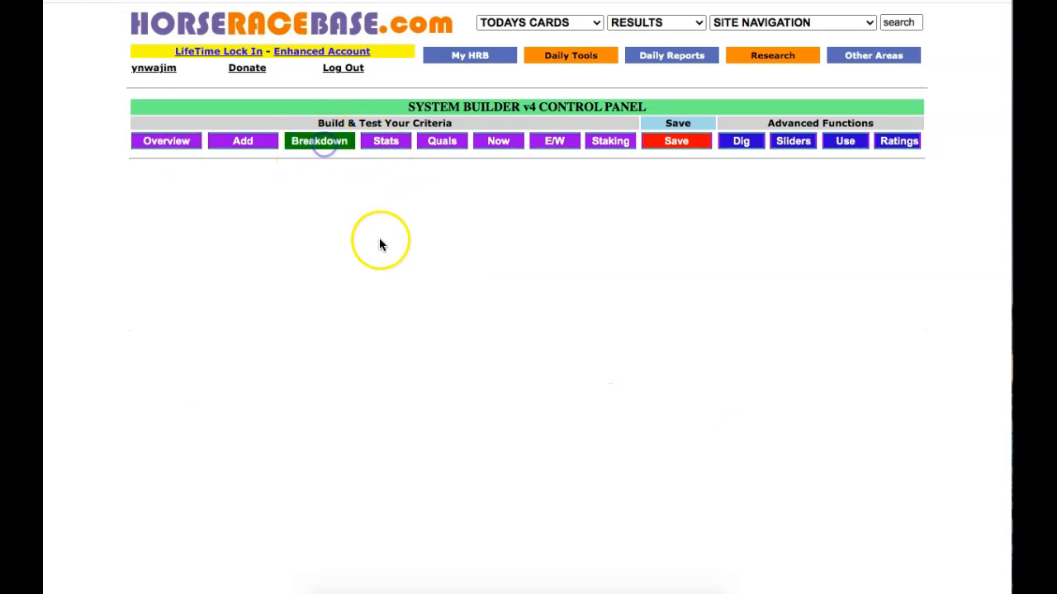
scroll(431, 332, "down", 5)
scroll(431, 335, "up", 9)
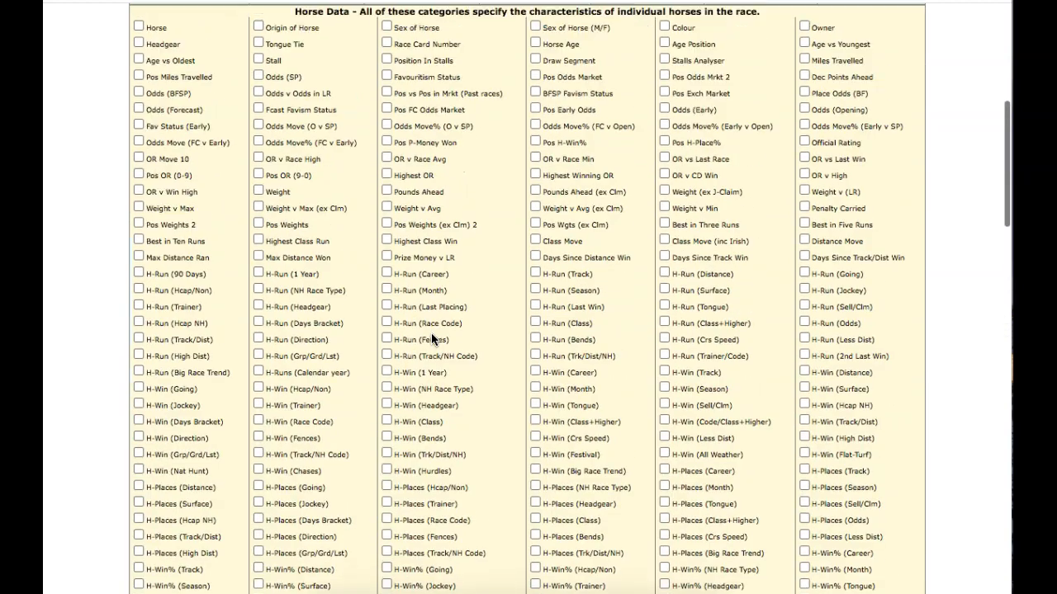
scroll(431, 337, "down", 2)
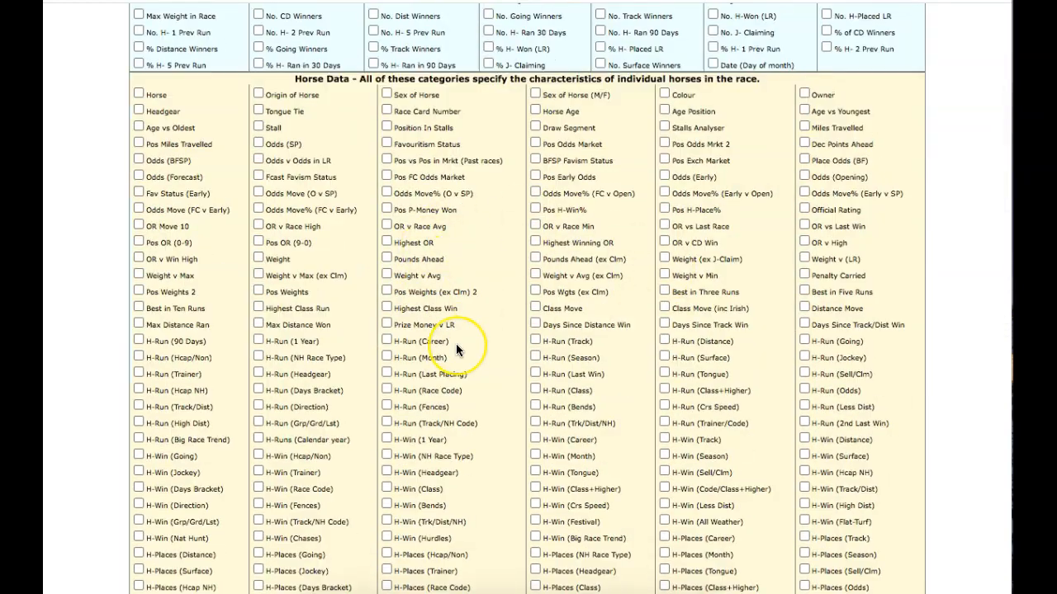
scroll(456, 344, "down", 10)
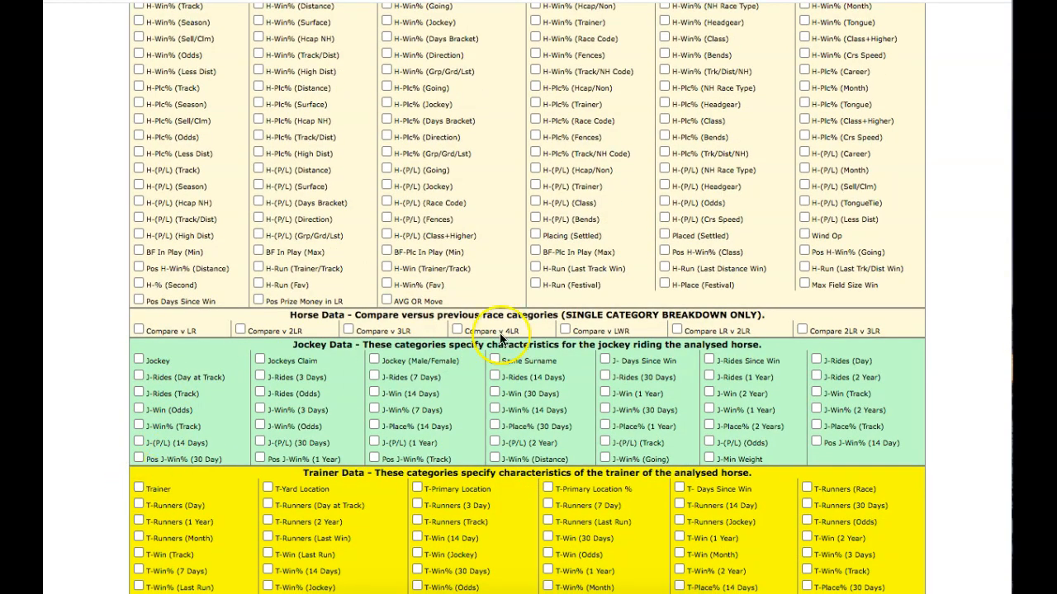
scroll(500, 330, "down", 2)
scroll(500, 333, "down", 12)
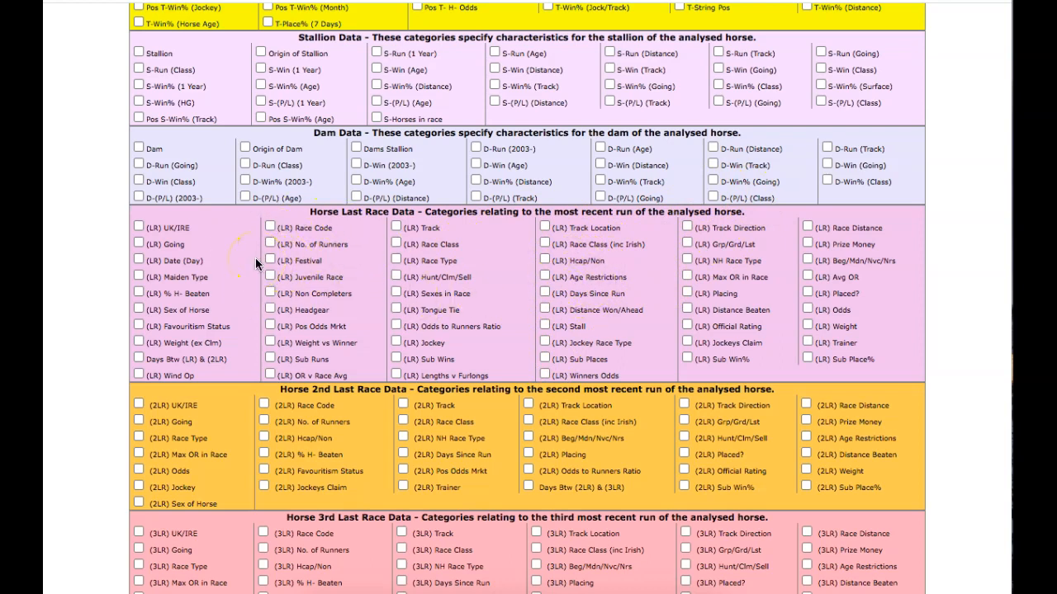
scroll(255, 258, "up", 2)
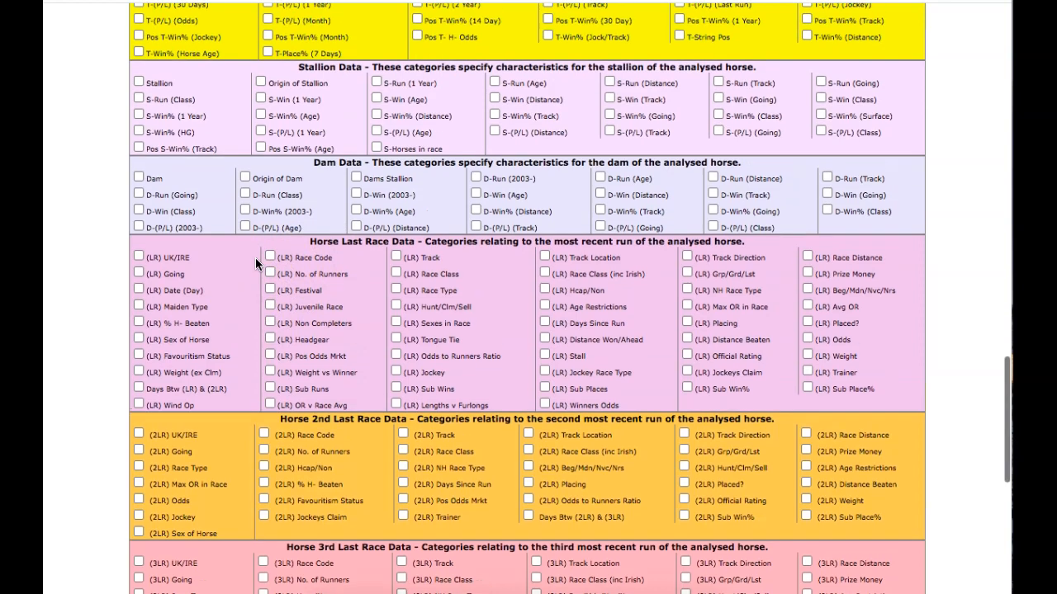
scroll(255, 257, "down", 2)
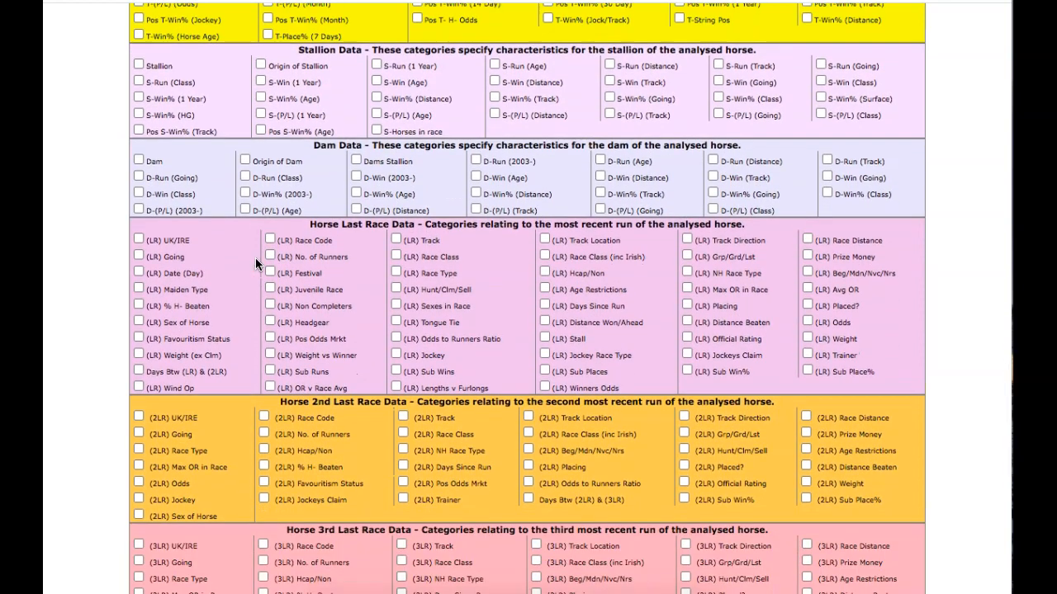
scroll(255, 258, "up", 15)
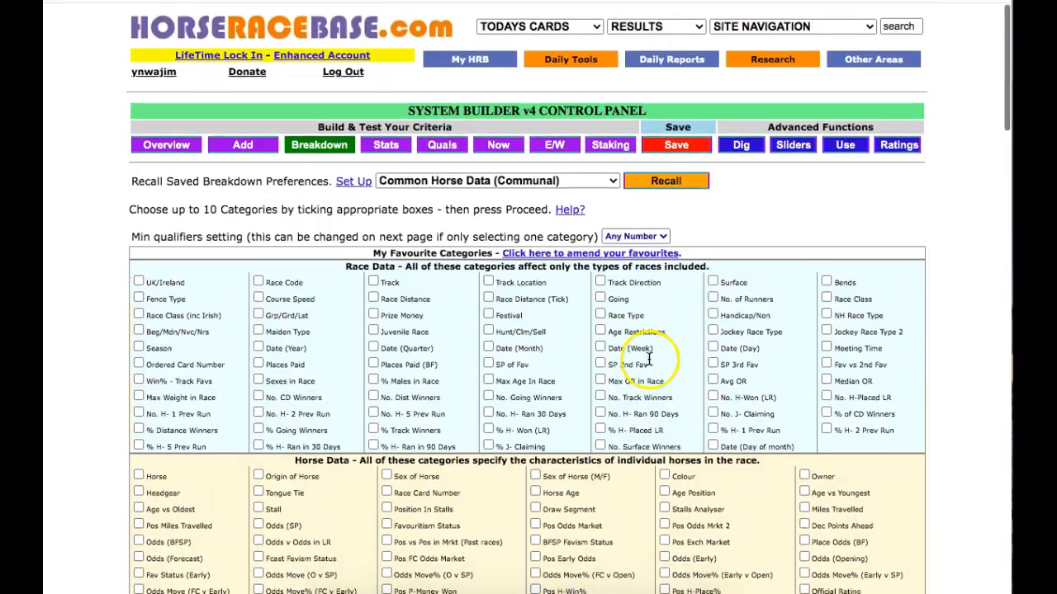
scroll(649, 366, "down", 3)
left_click(804, 218)
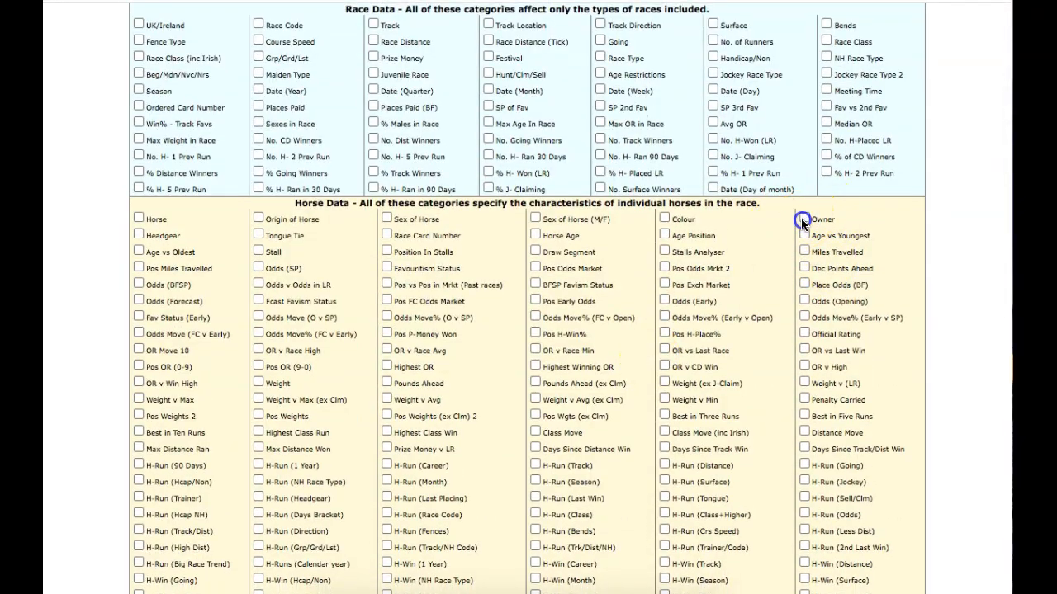
scroll(801, 218, "down", 20)
left_click(169, 452)
Sort the Owner breakdown by Wins - High to Low and review the leading owners' figures.
scroll(70, 392, "down", 4)
scroll(66, 394, "up", 1)
left_click(275, 88)
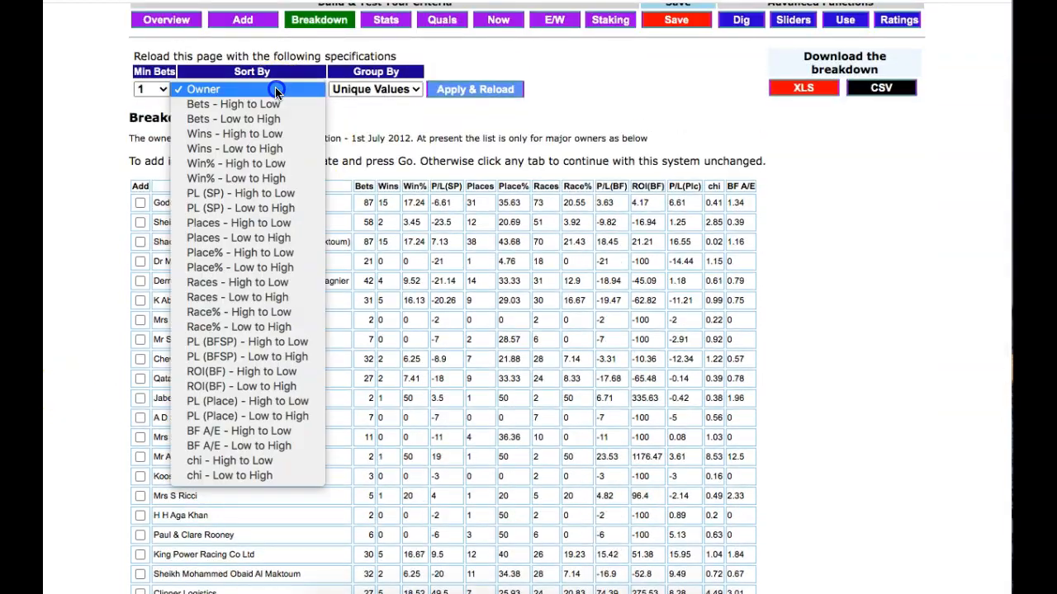
left_click(270, 134)
left_click(467, 91)
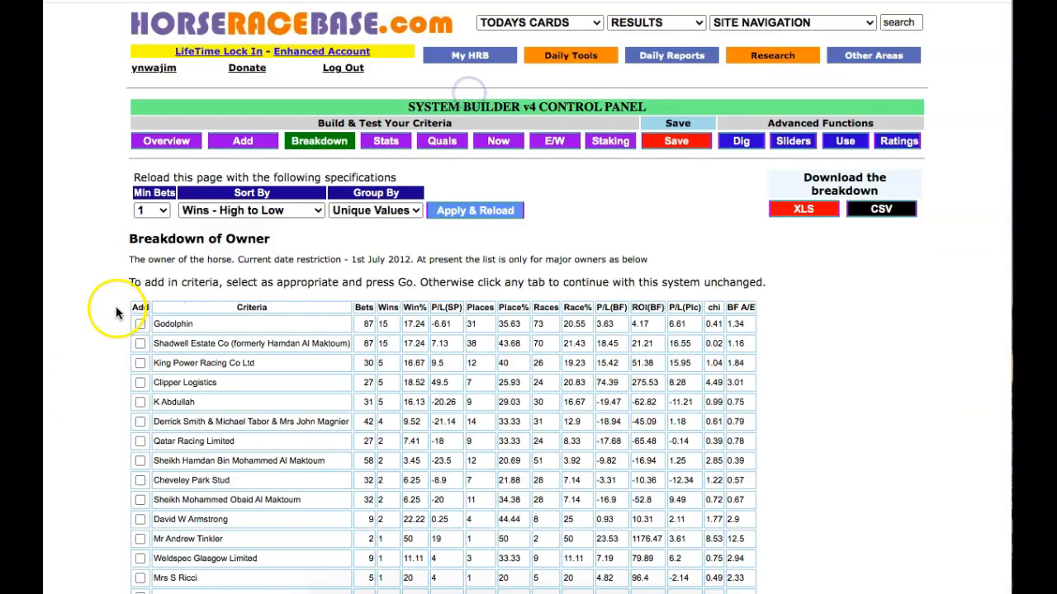
scroll(116, 307, "down", 5)
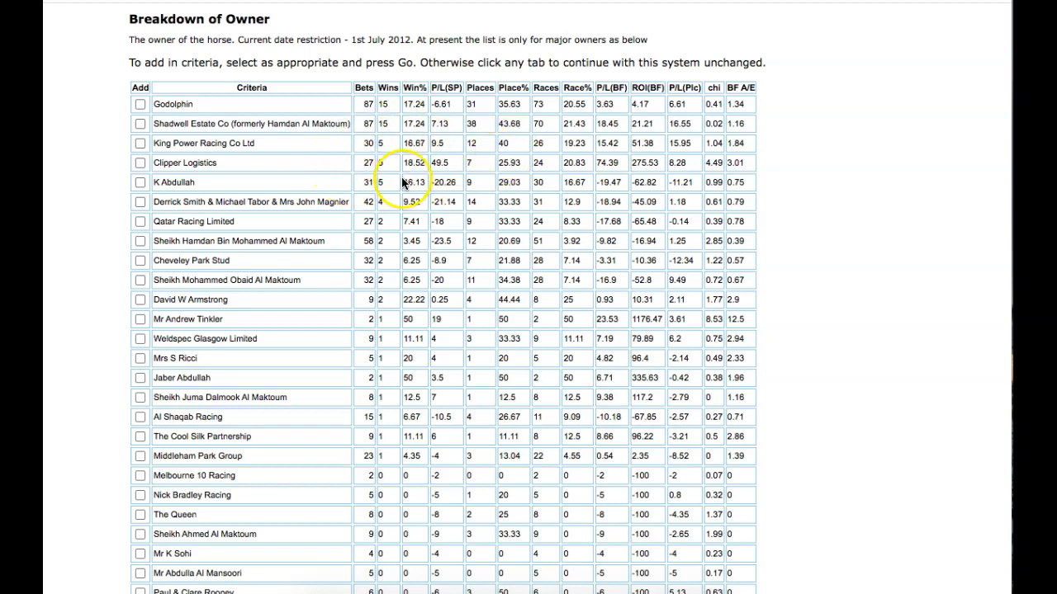
scroll(361, 162, "down", 1)
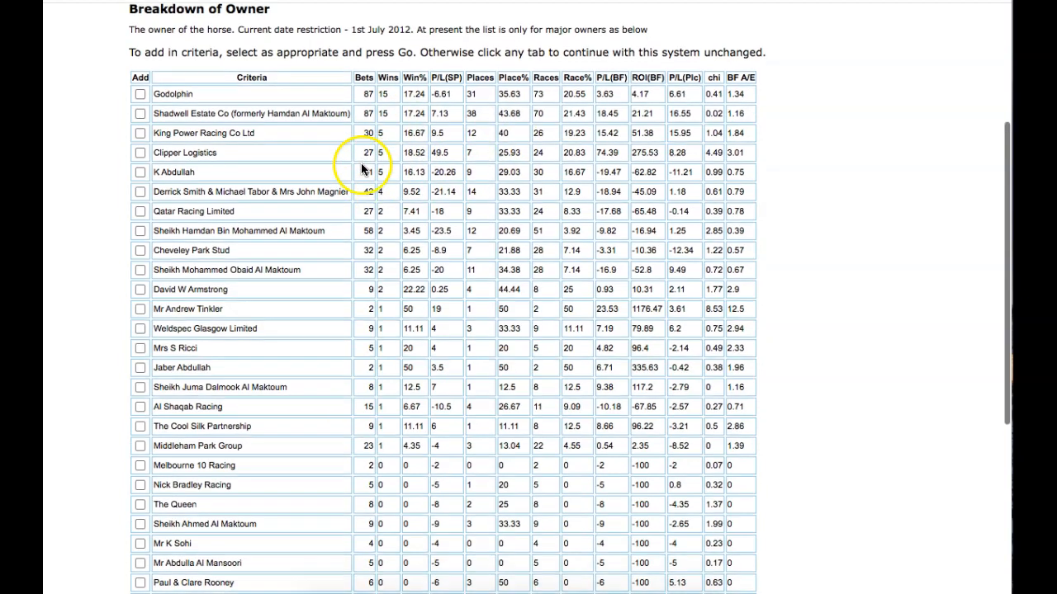
scroll(314, 178, "up", 1)
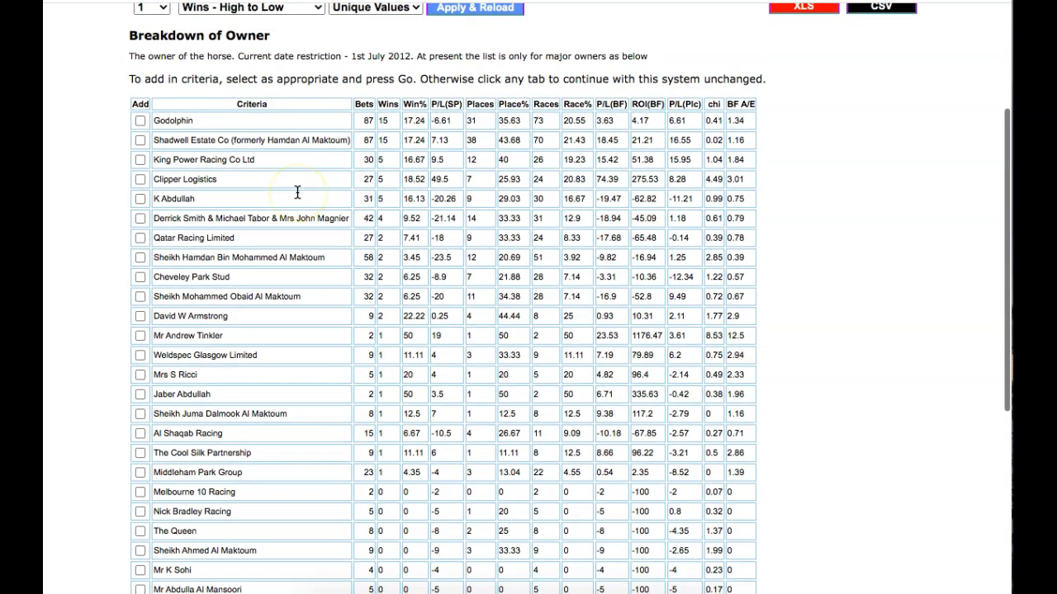
scroll(298, 191, "up", 3)
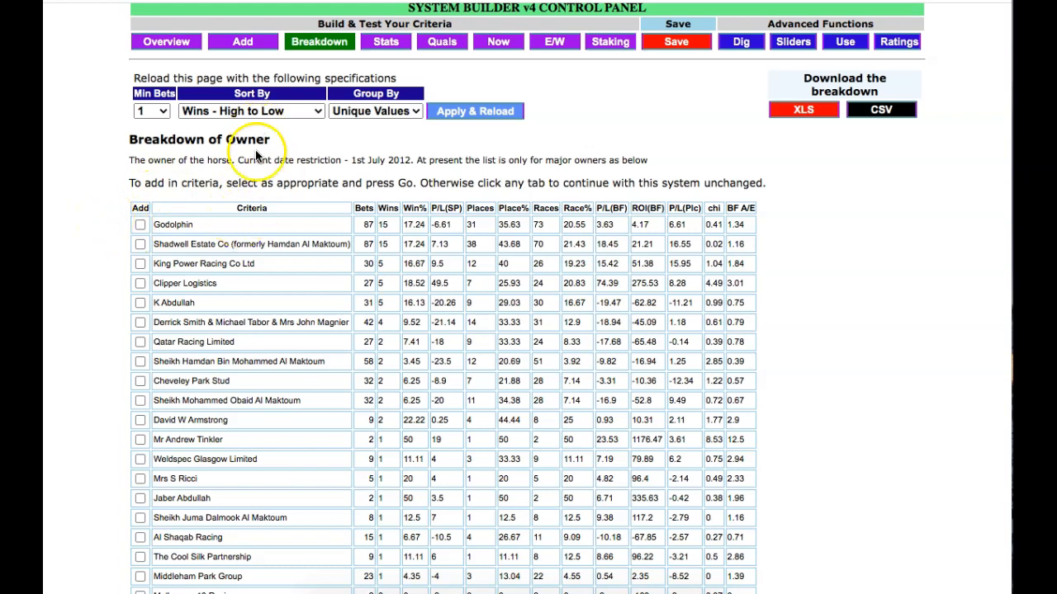
scroll(245, 137, "up", 1)
Start a Dig on the York Ebor system, with a minimum of 1 qualifier and results sorted by Wins - High to Low.
left_click(321, 45)
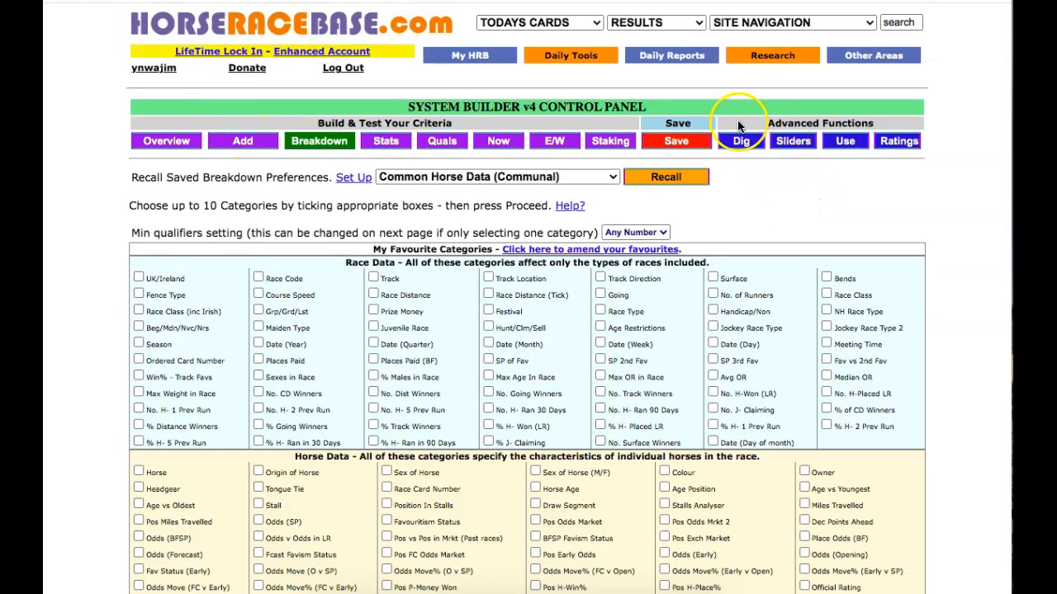
left_click(153, 141)
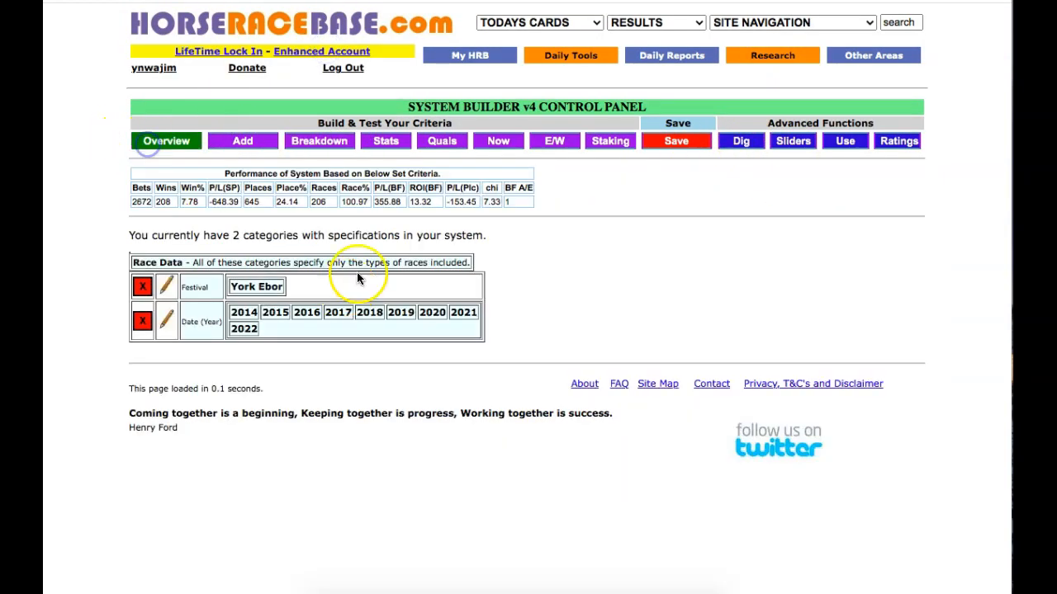
left_click(741, 143)
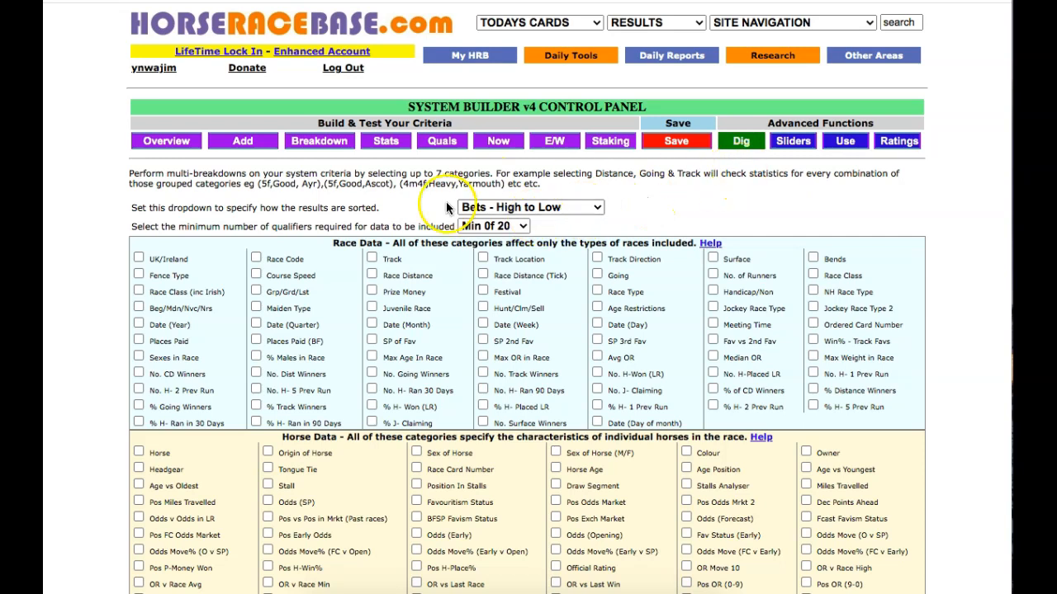
left_click(493, 227)
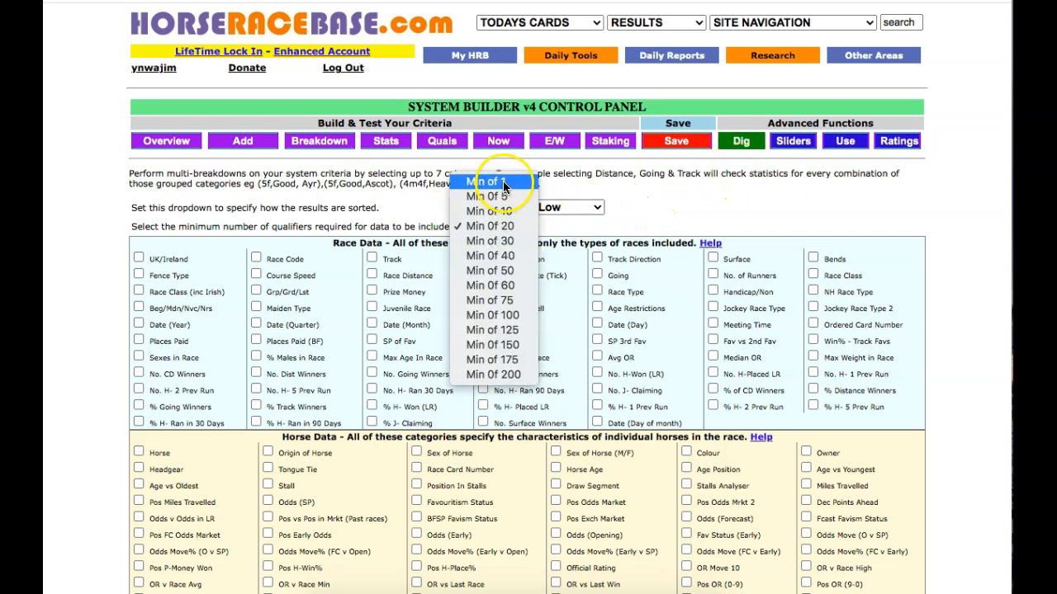
left_click(489, 181)
left_click(511, 210)
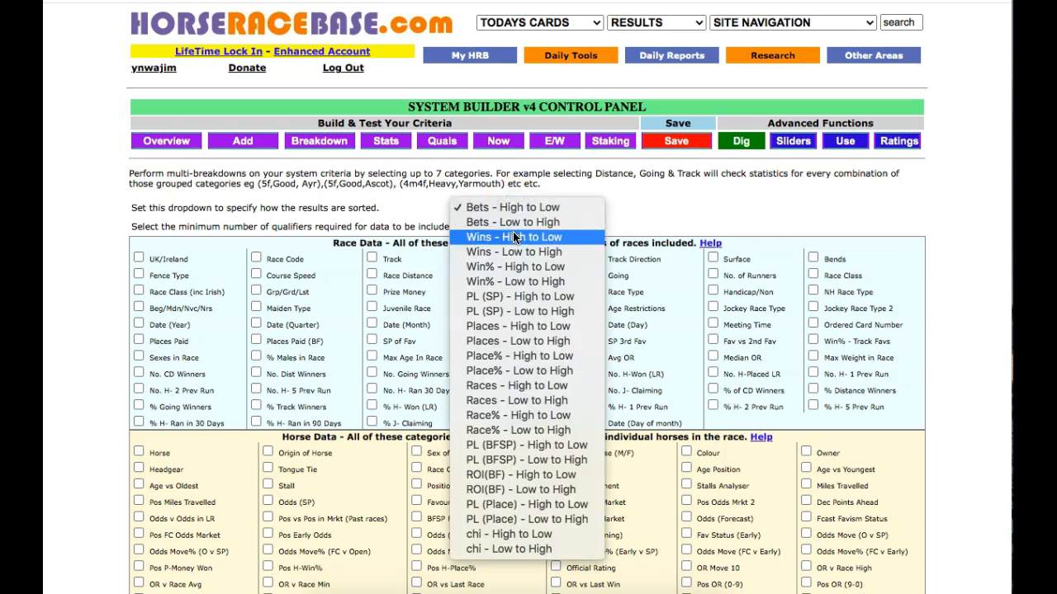
left_click(513, 238)
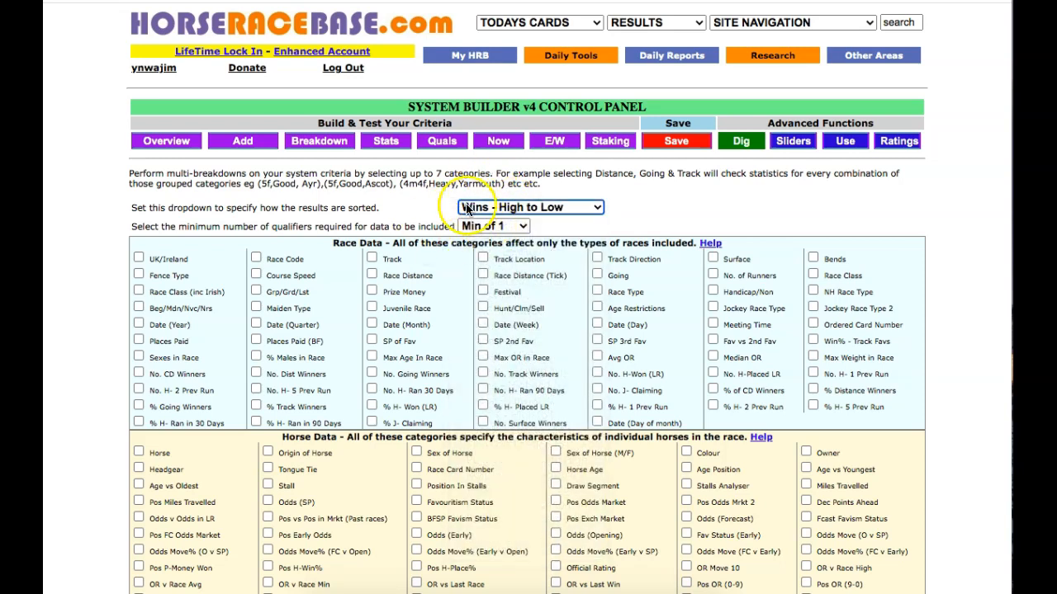
left_click(505, 210)
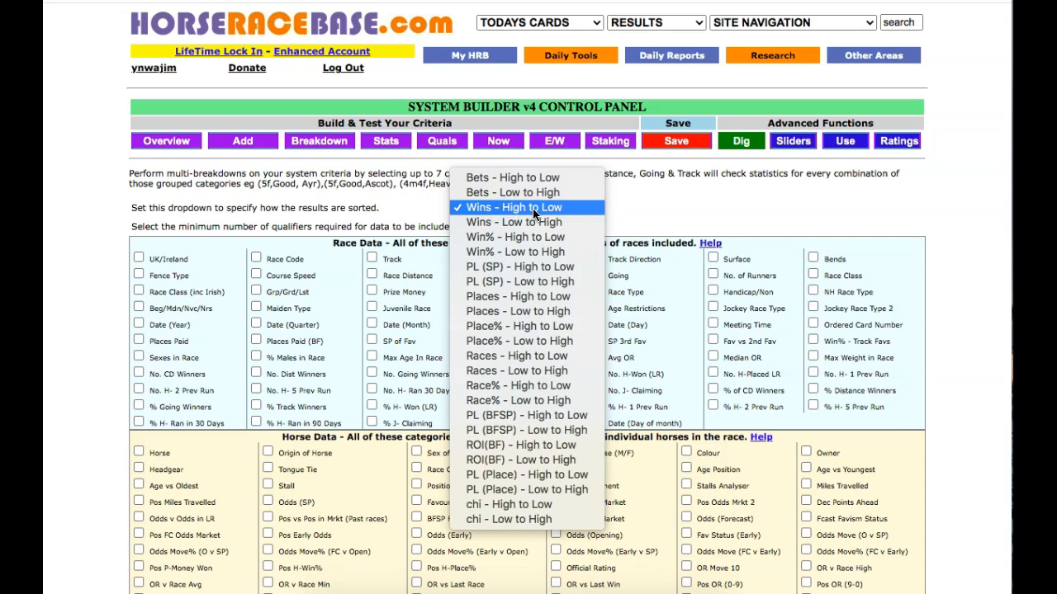
left_click(406, 194)
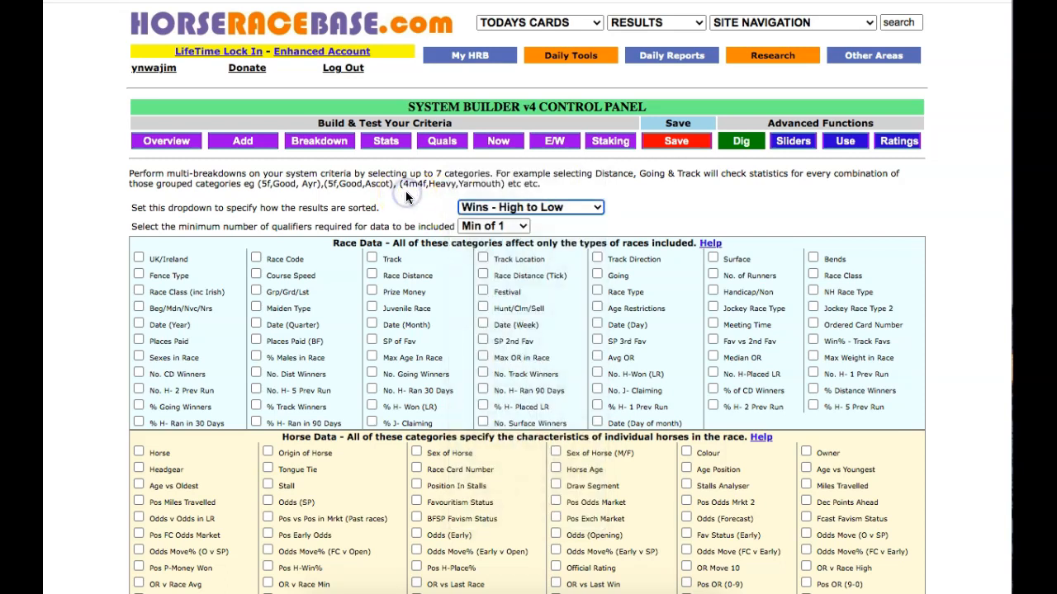
Examine the race and horse data categories available for a combined breakdown.
scroll(405, 196, "down", 5)
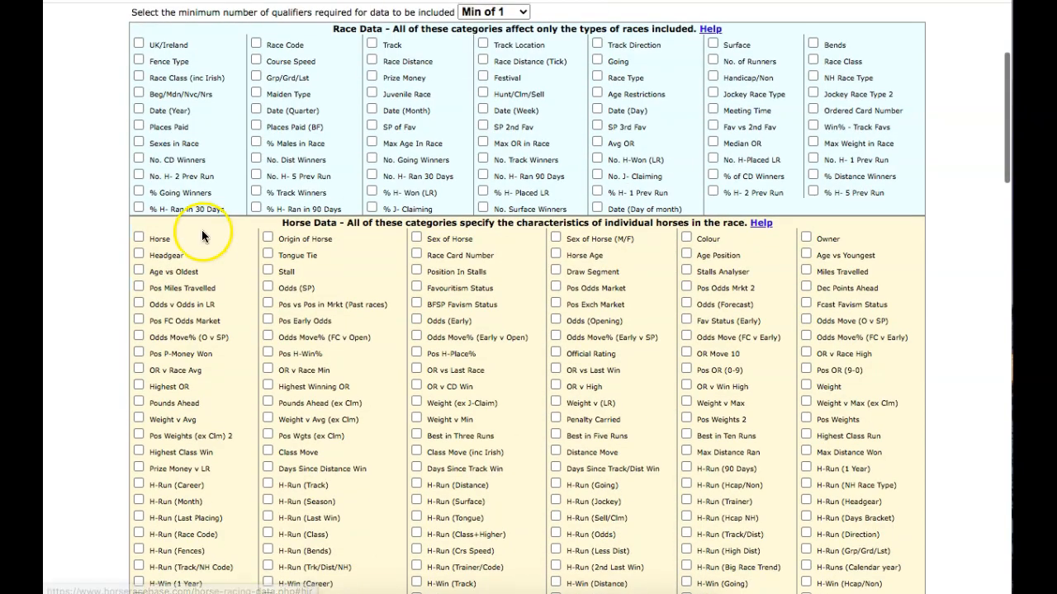
scroll(328, 248, "down", 8)
scroll(327, 248, "up", 13)
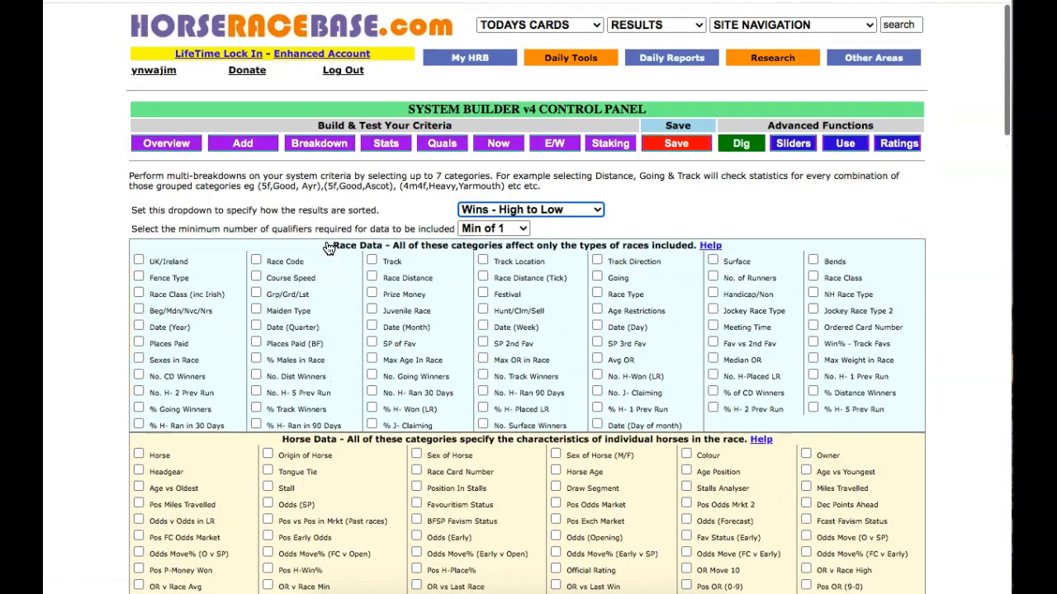
scroll(403, 312, "down", 3)
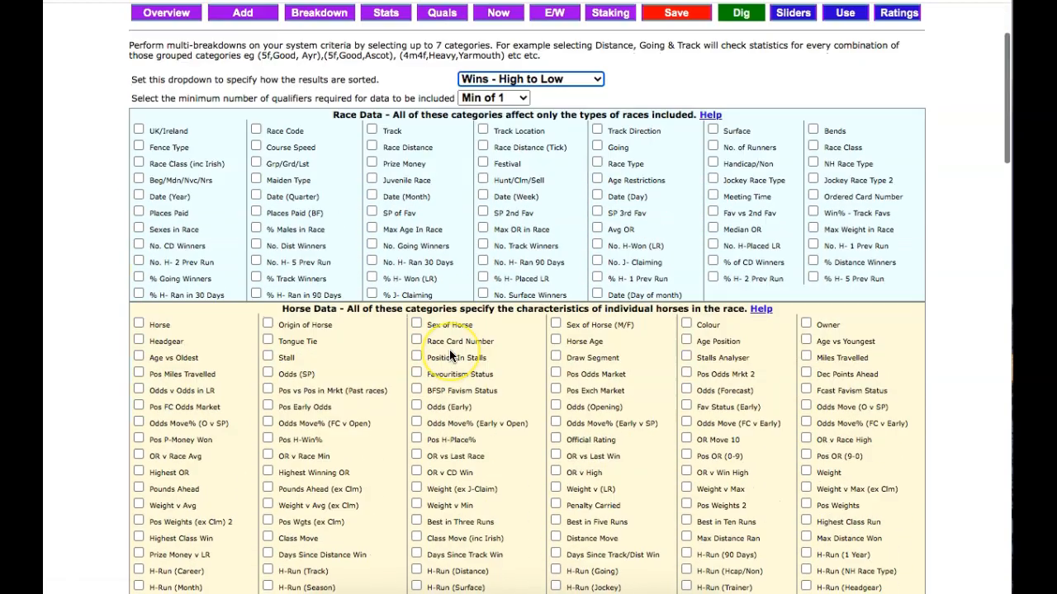
scroll(560, 162, "down", 1)
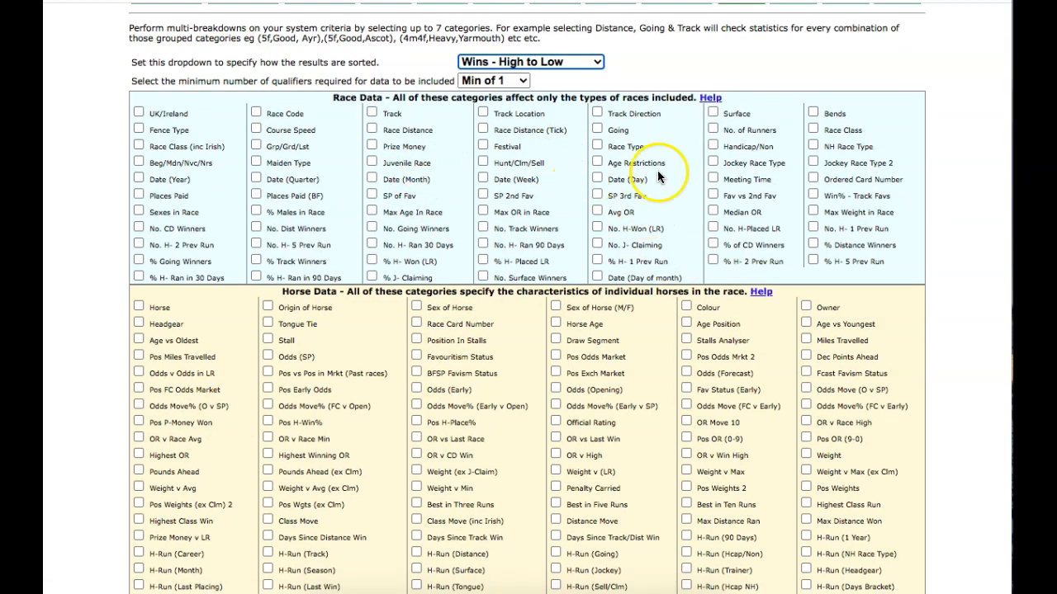
scroll(668, 172, "down", 5)
scroll(313, 312, "up", 3)
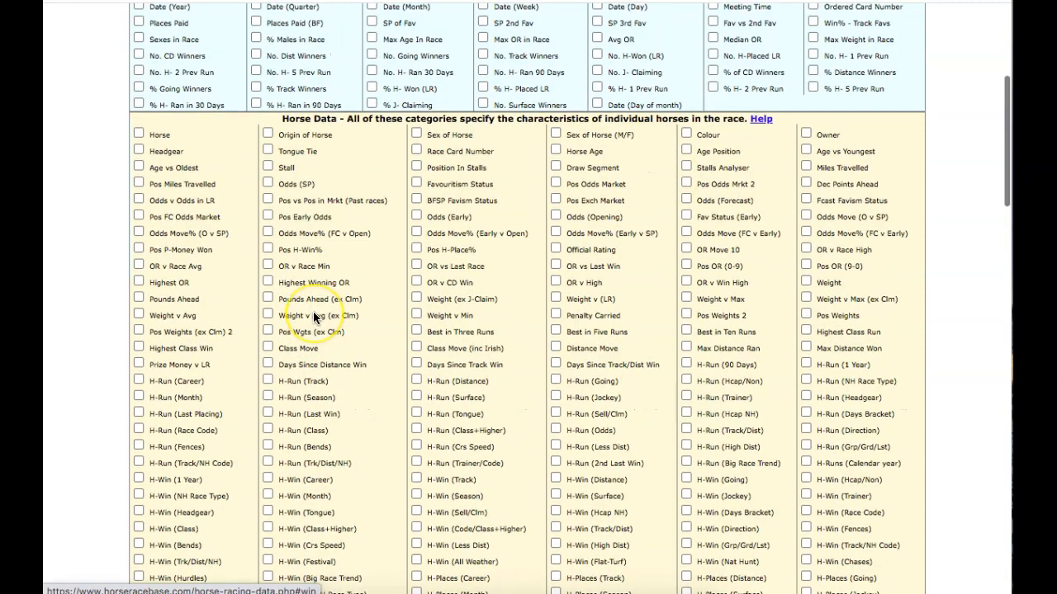
scroll(312, 311, "up", 4)
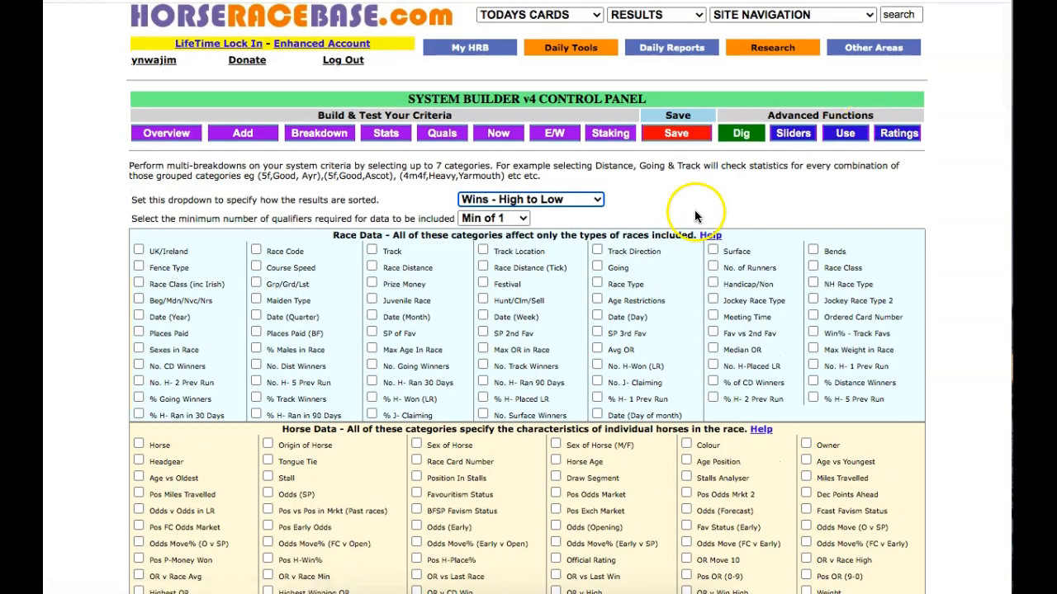
Select the Trainer and Jockey categories and generate their combined Dig breakdown.
scroll(348, 280, "down", 20)
scroll(200, 312, "down", 5)
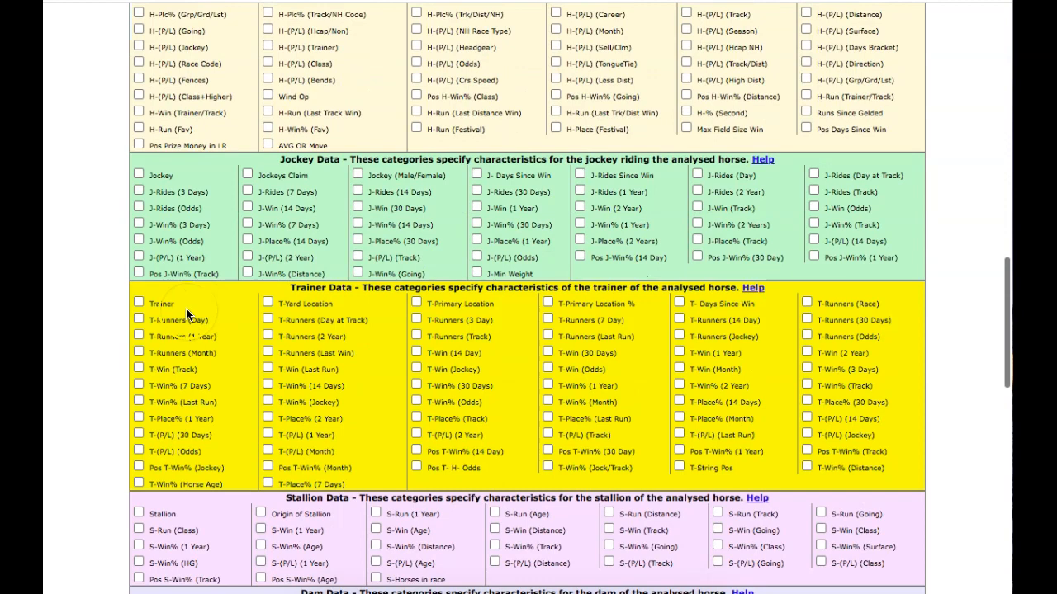
left_click(139, 303)
left_click(139, 176)
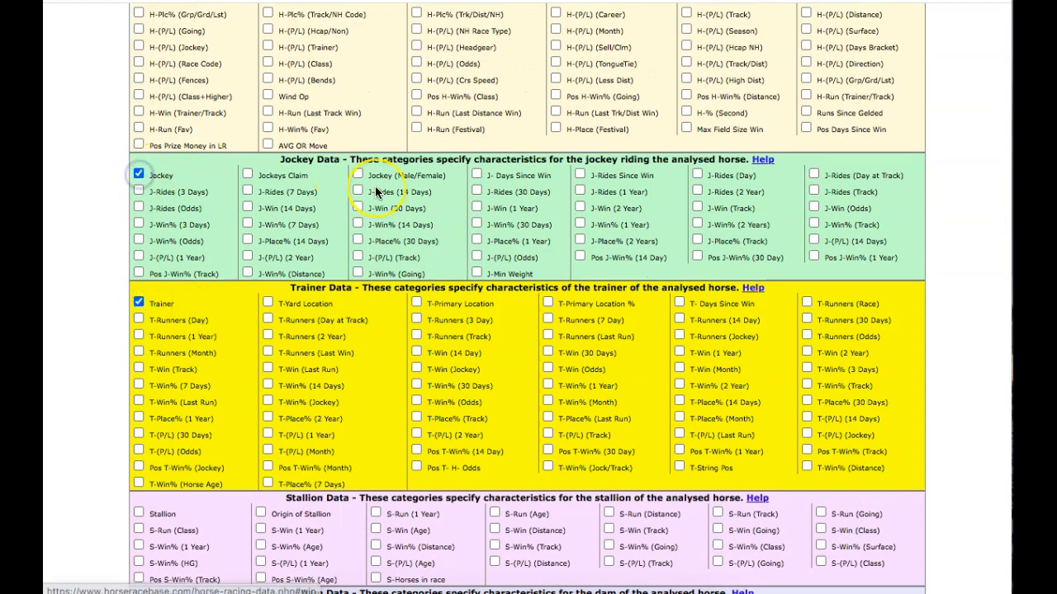
scroll(376, 191, "up", 15)
scroll(375, 192, "up", 5)
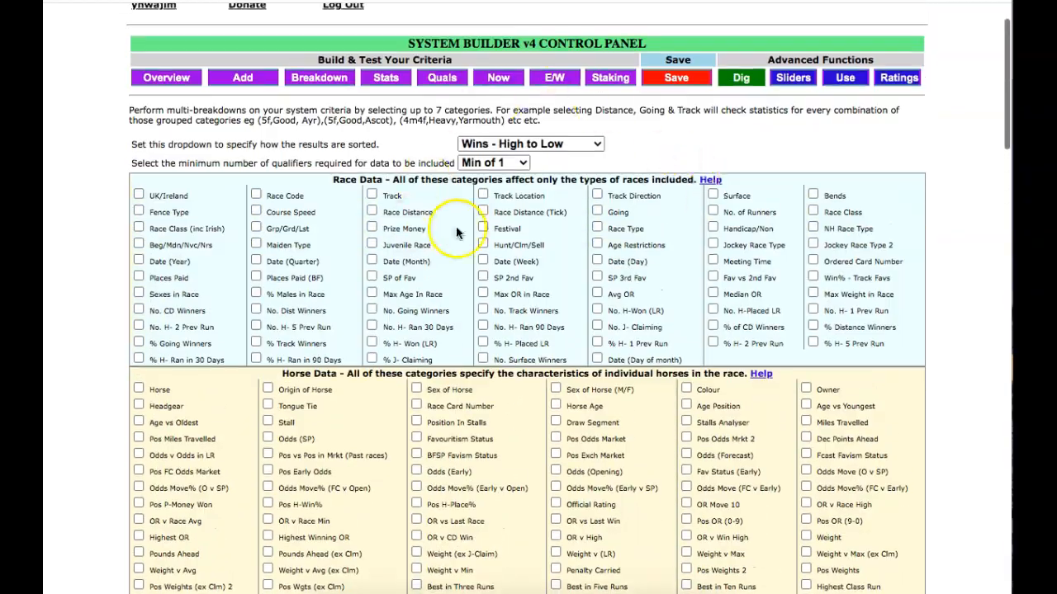
scroll(483, 262, "down", 20)
left_click(163, 454)
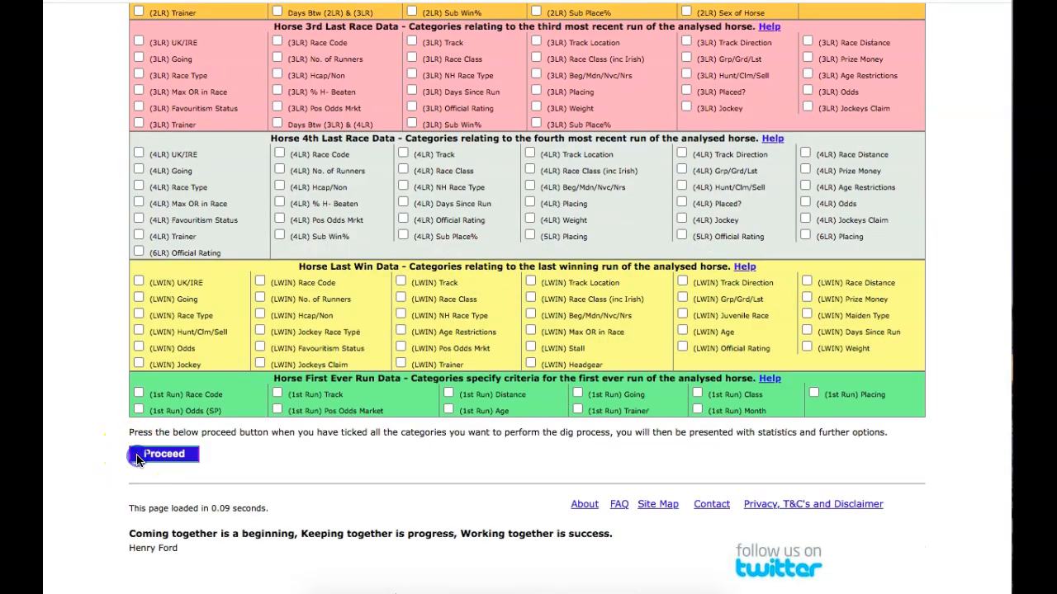
Review the bets, wins, strike rates and profit figures of the leading jockey and trainer combinations.
scroll(137, 461, "down", 2)
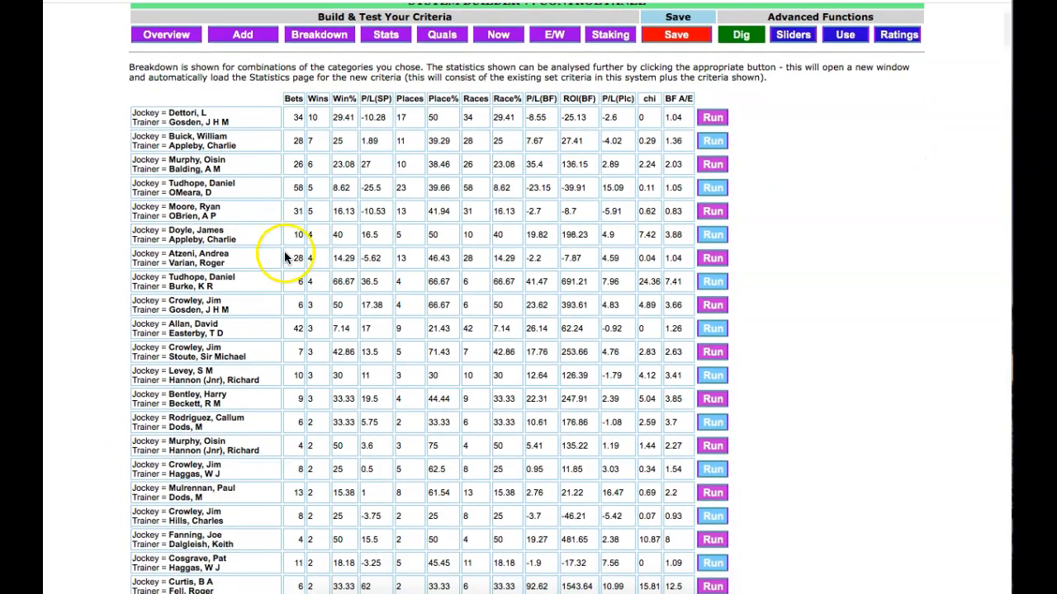
scroll(292, 324, "up", 1)
scroll(292, 324, "up", 2)
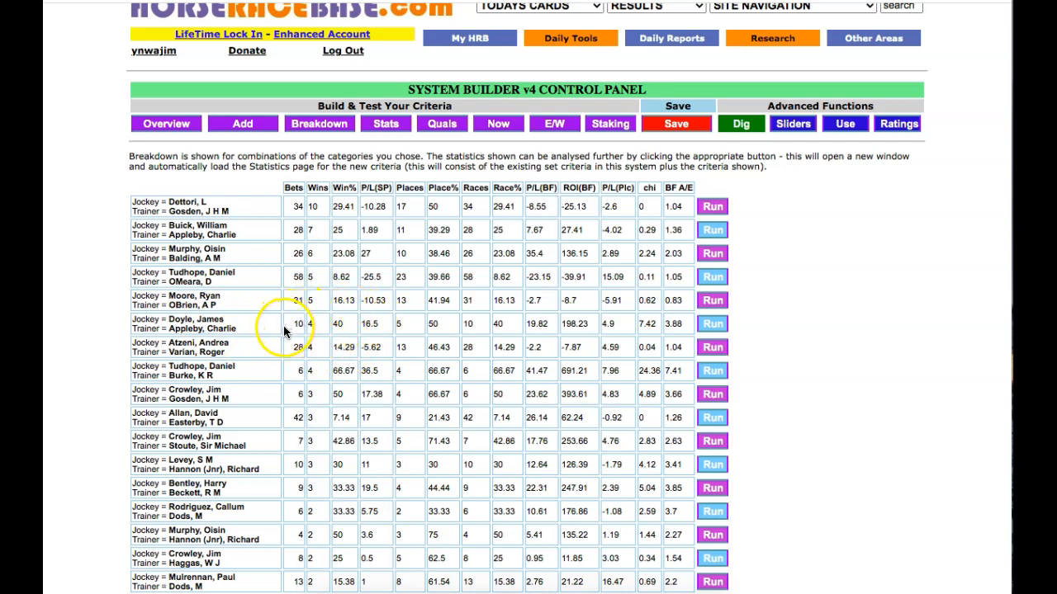
scroll(274, 325, "down", 1)
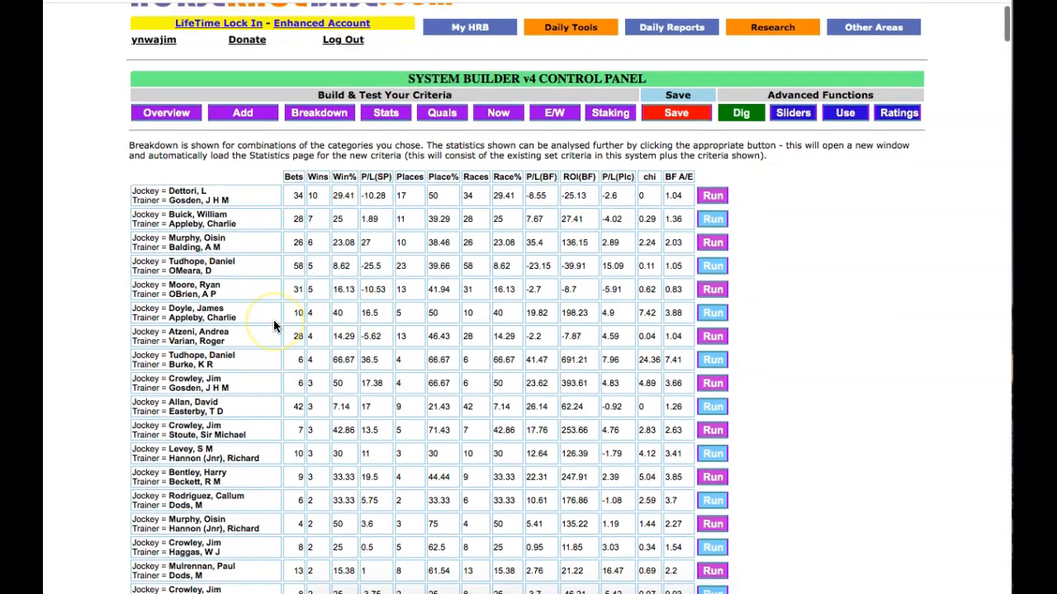
scroll(274, 324, "down", 1)
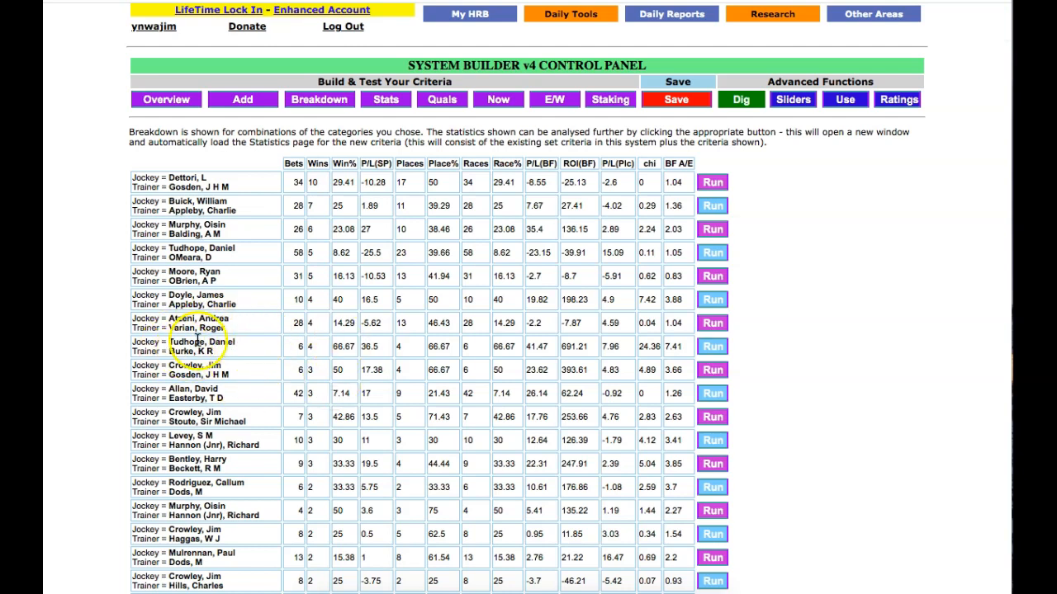
Run the Daniel Tudhope and K R Burke combination and check its yearly statistics, past qualifiers and upcoming runners.
left_click(710, 347)
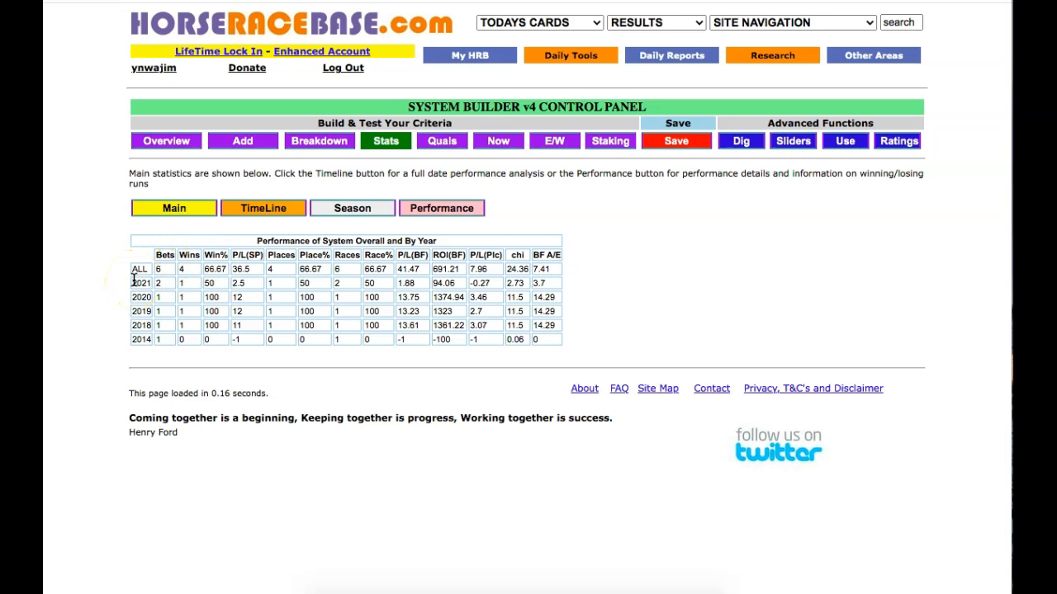
left_click(438, 141)
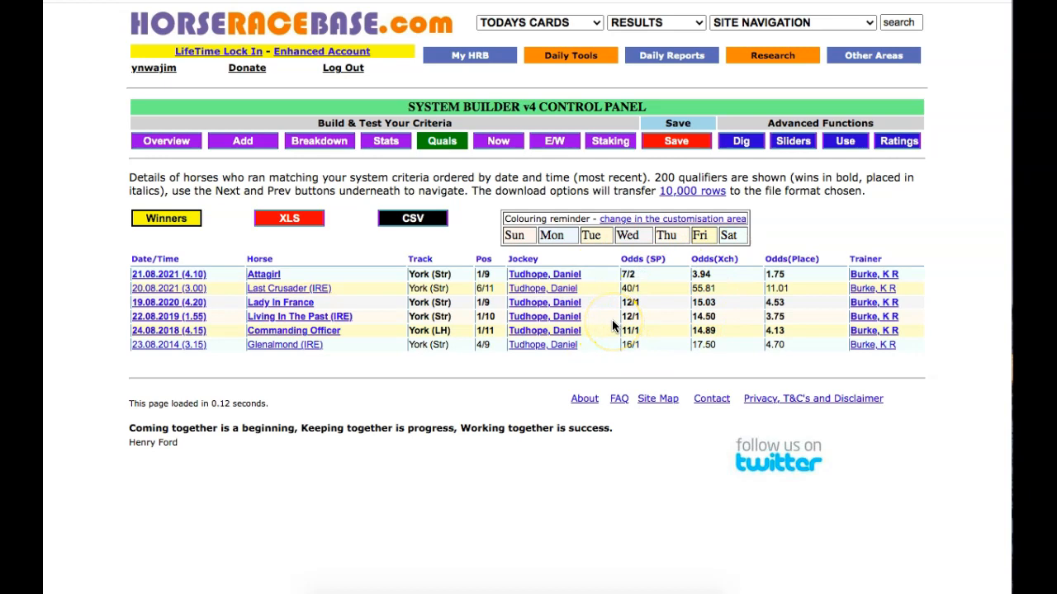
left_click(166, 142)
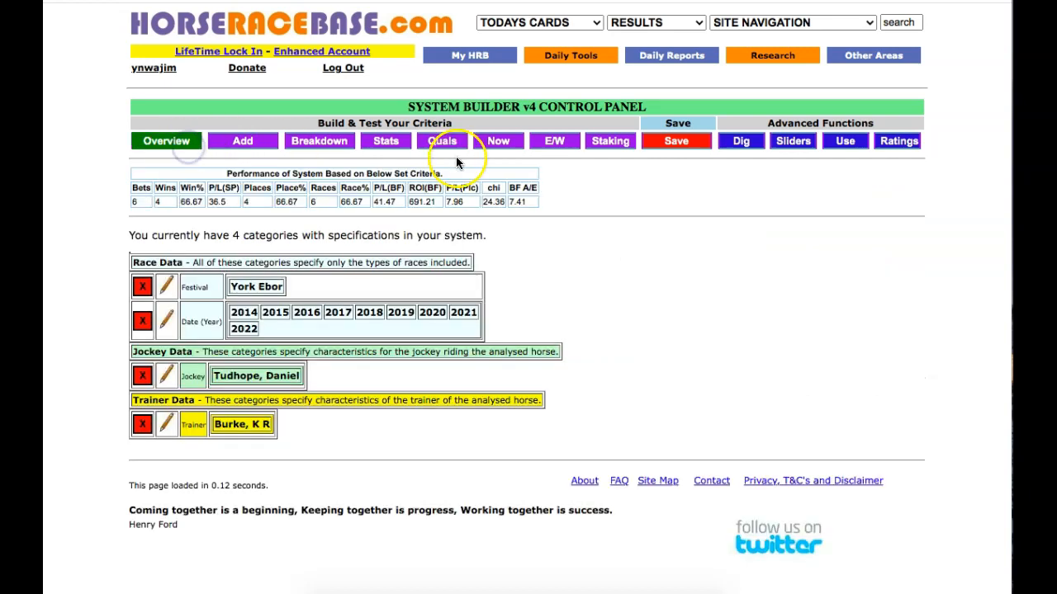
left_click(496, 143)
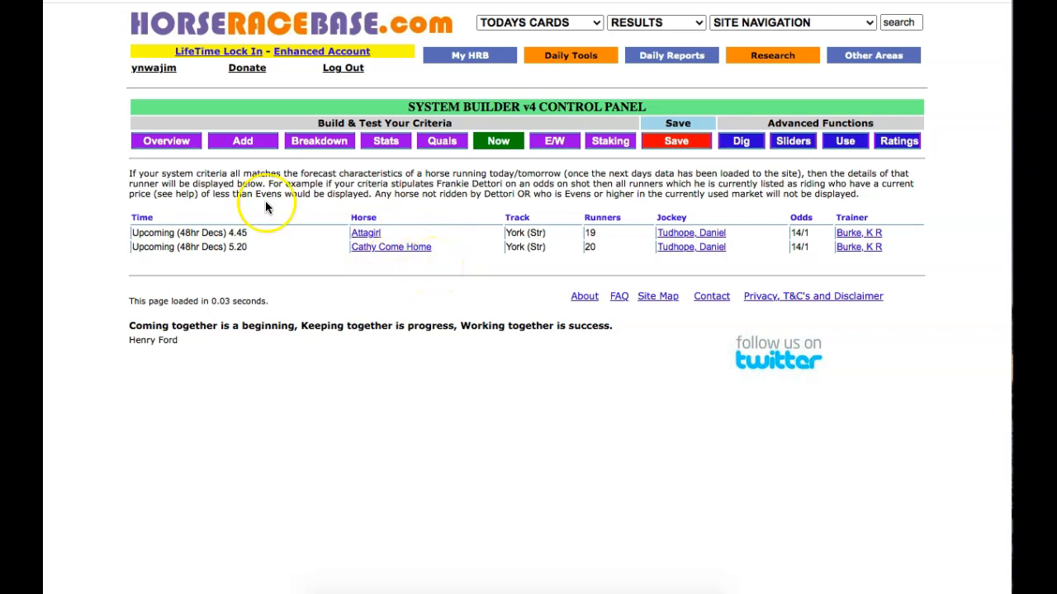
Remove the Jockey and Trainer criteria from the system, confirming each removal.
left_click(167, 141)
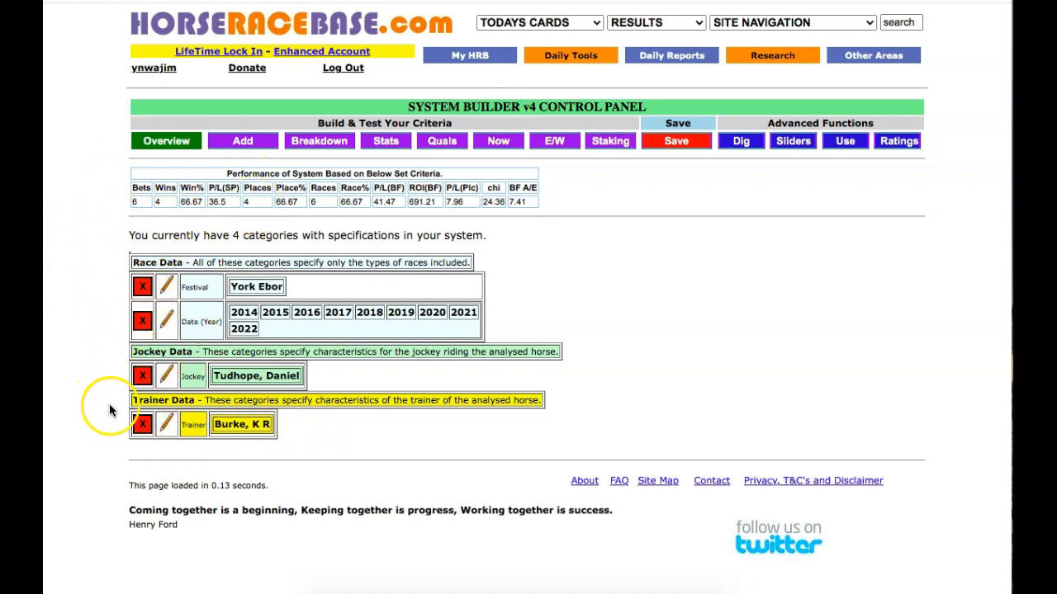
left_click(143, 375)
left_click(165, 219)
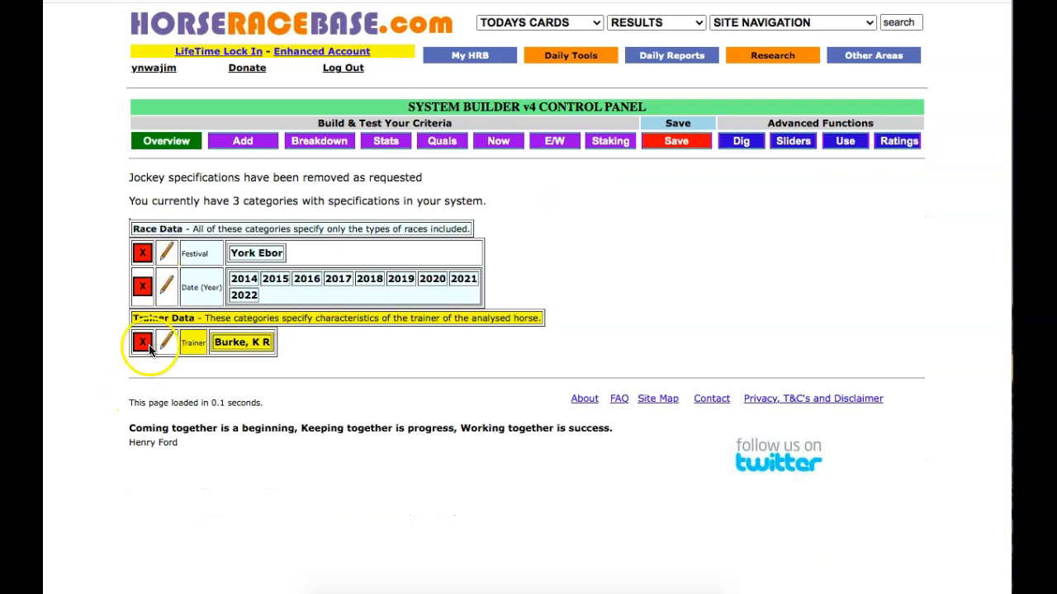
left_click(144, 346)
left_click(161, 212)
Start another Dig with a minimum of 1 qualifier, sorting results by Wins - High to Low.
left_click(740, 140)
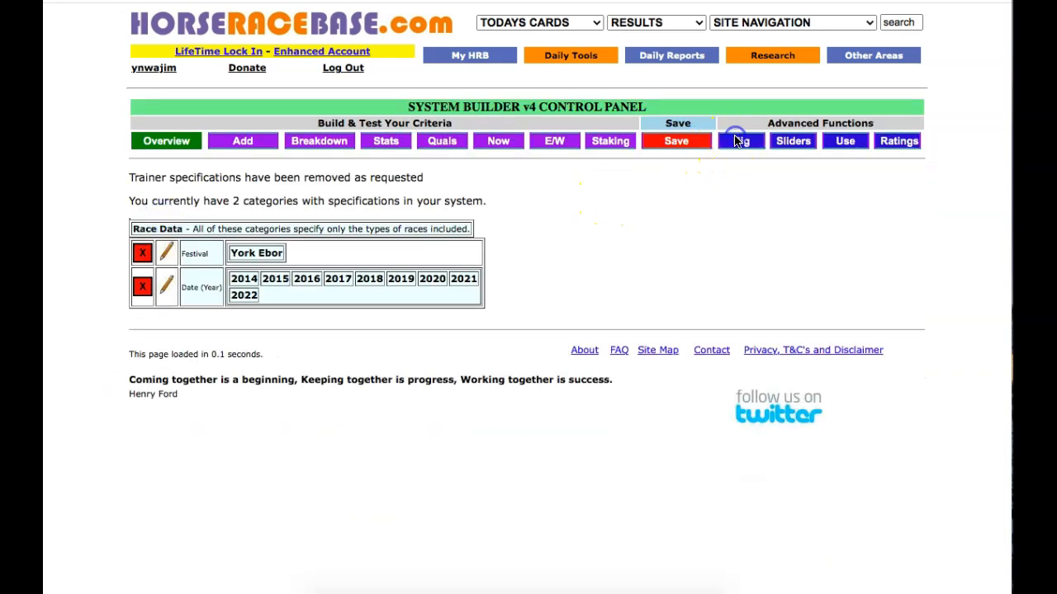
scroll(99, 347, "down", 2)
left_click(498, 165)
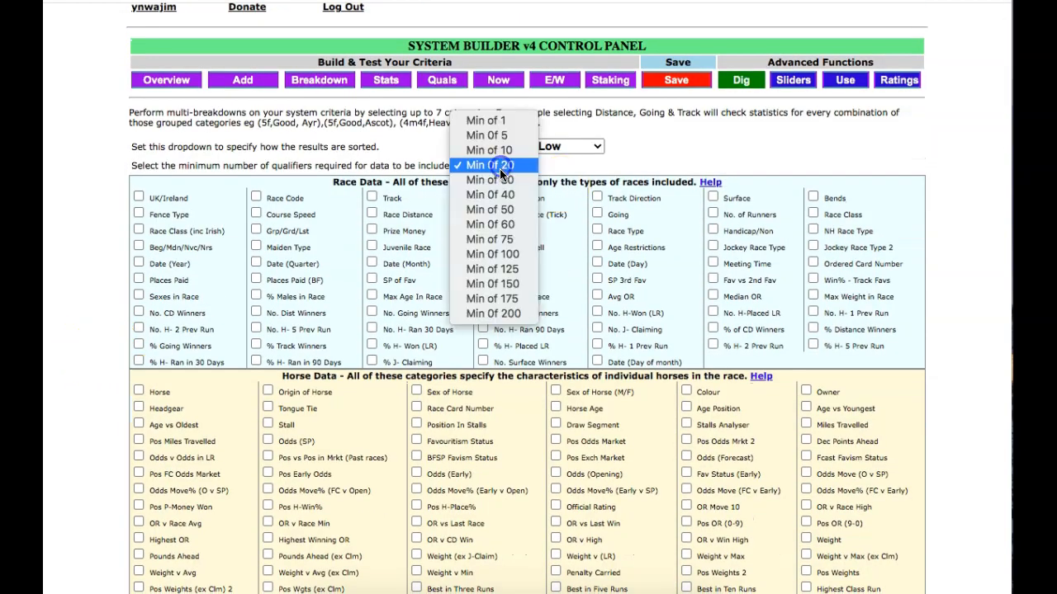
left_click(528, 136)
left_click(528, 146)
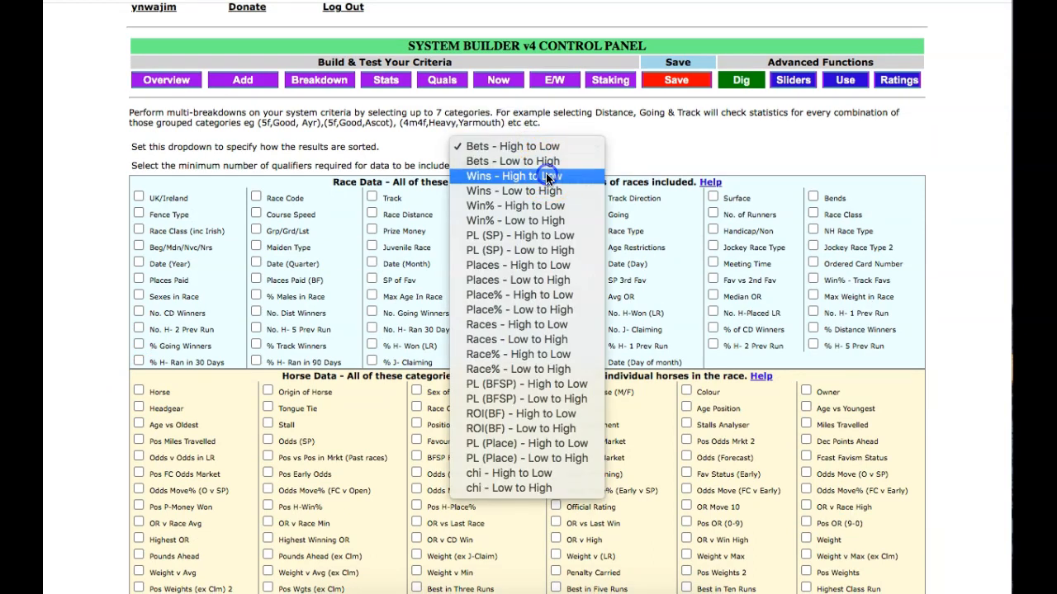
left_click(547, 176)
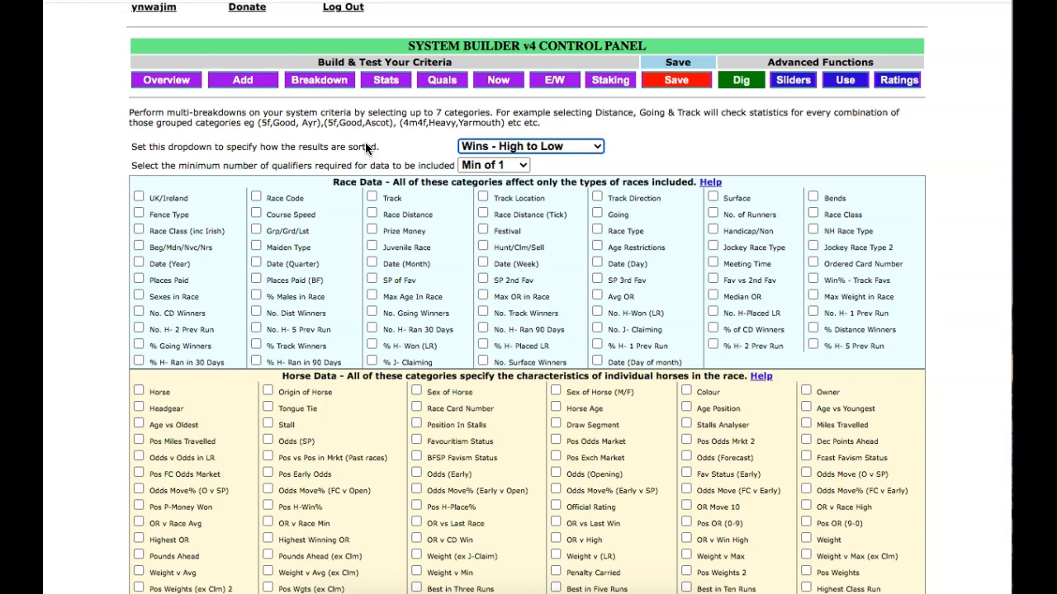
Look through the Race Data and Horse Data categories available for the Dig.
left_click(176, 83)
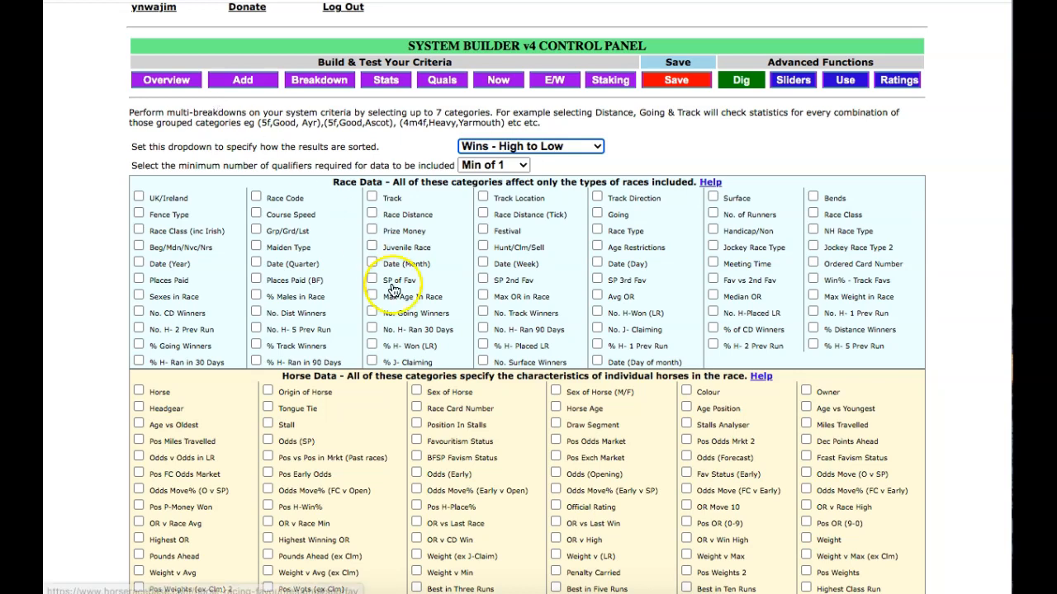
scroll(436, 278, "down", 1)
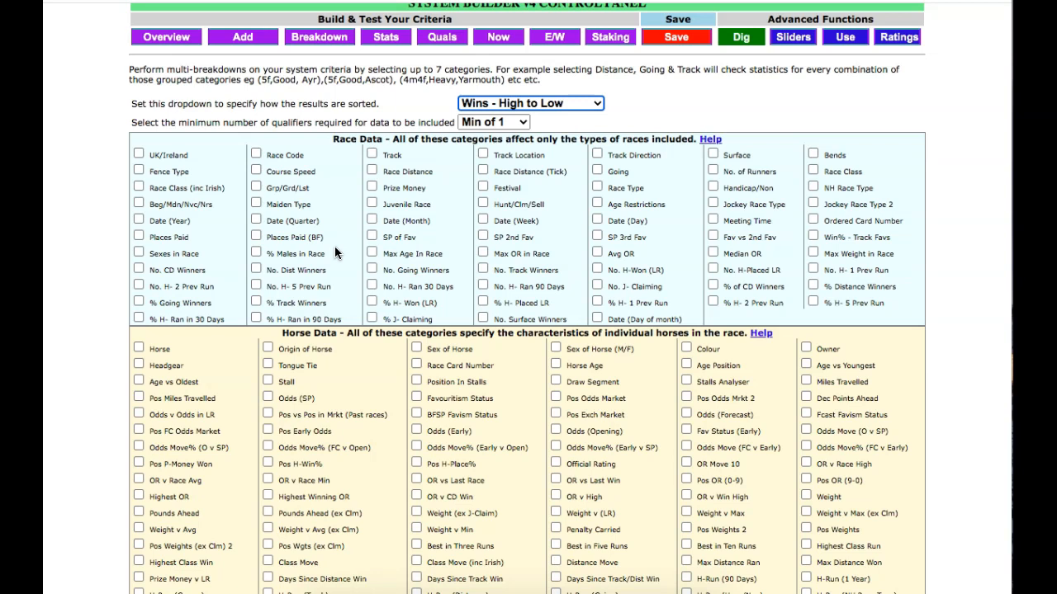
scroll(335, 253, "up", 1)
scroll(78, 385, "down", 2)
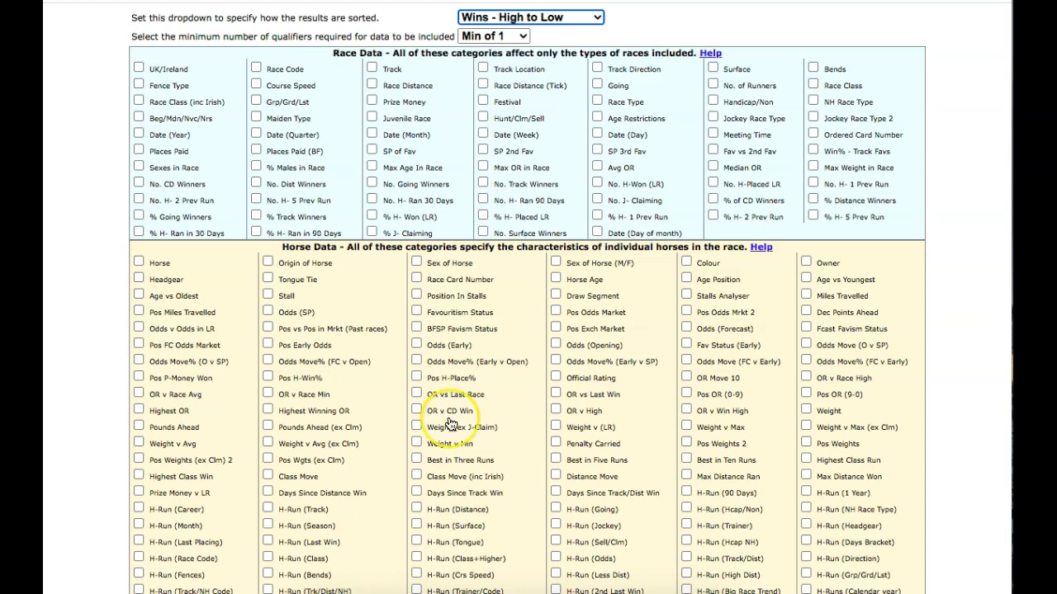
scroll(450, 418, "up", 2)
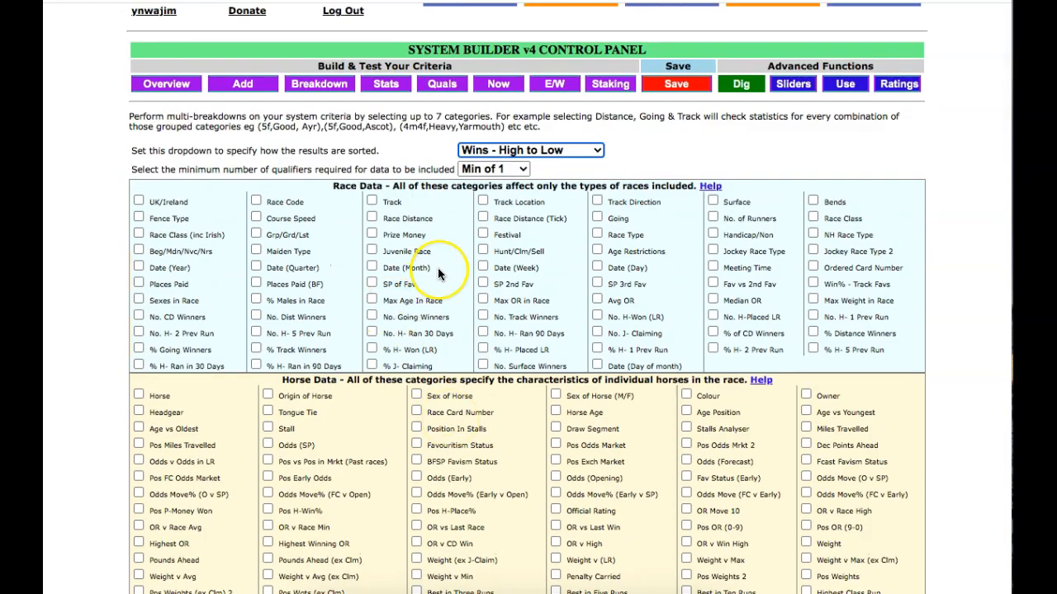
scroll(438, 272, "down", 1)
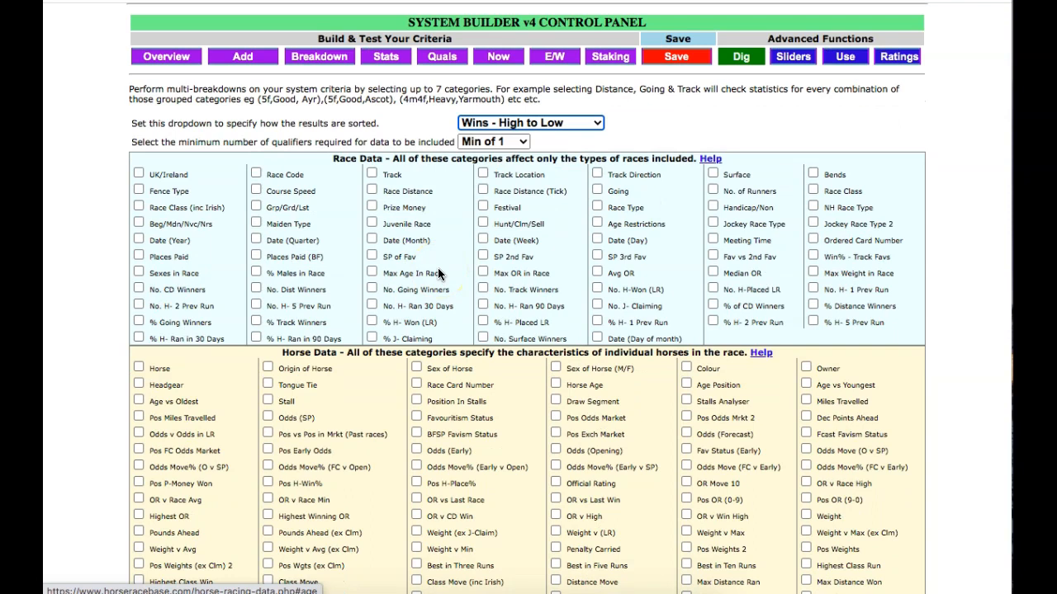
mouse_move(437, 269)
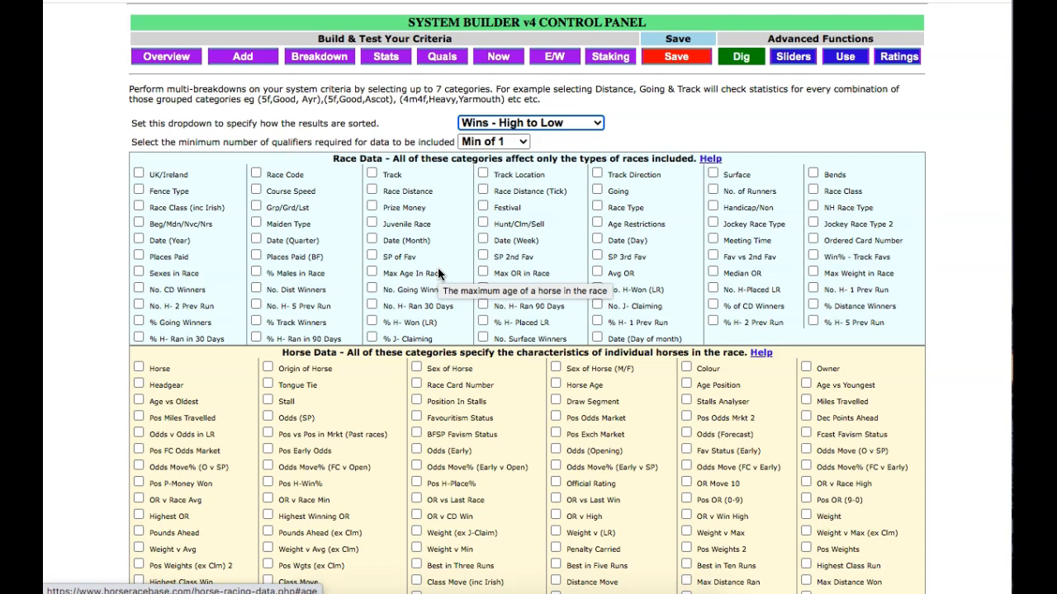
scroll(438, 273, "down", 1)
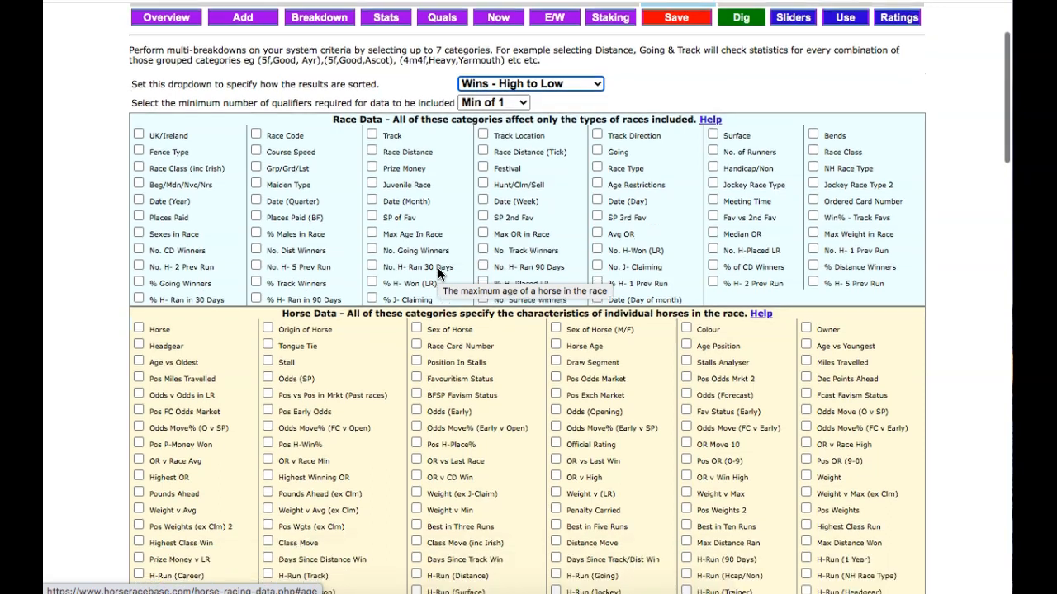
scroll(490, 236, "up", 2)
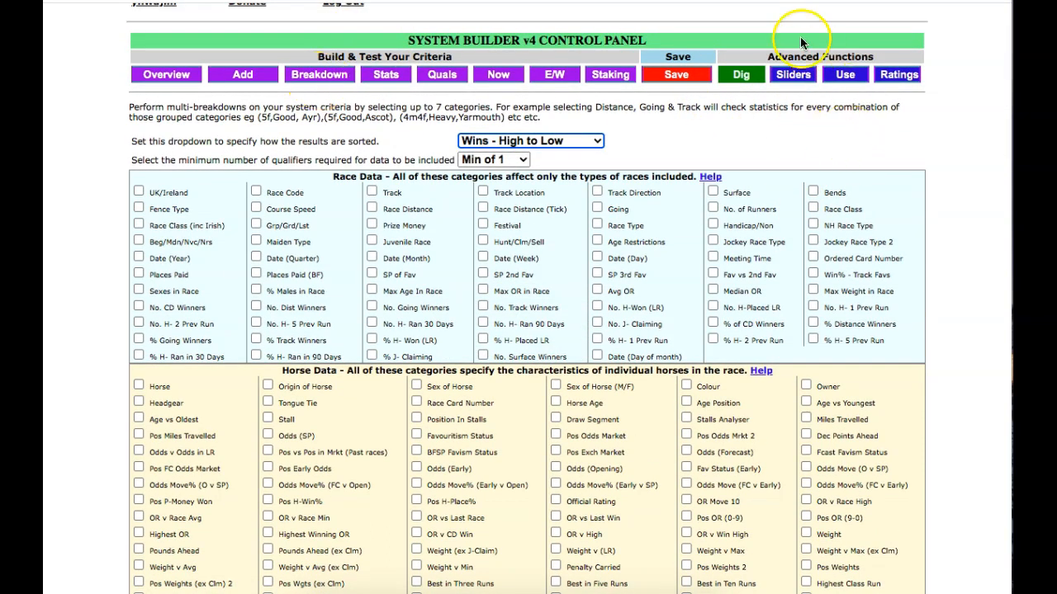
Select the Trainer and Horse Age categories for the Dig and generate the combined breakdown.
scroll(821, 222, "down", 4)
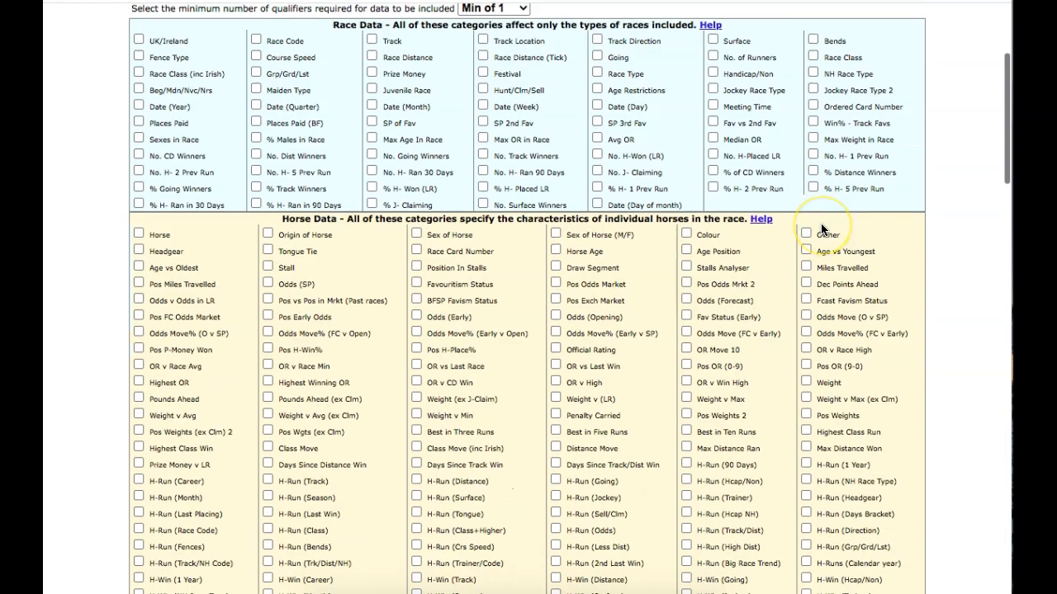
scroll(820, 223, "down", 6)
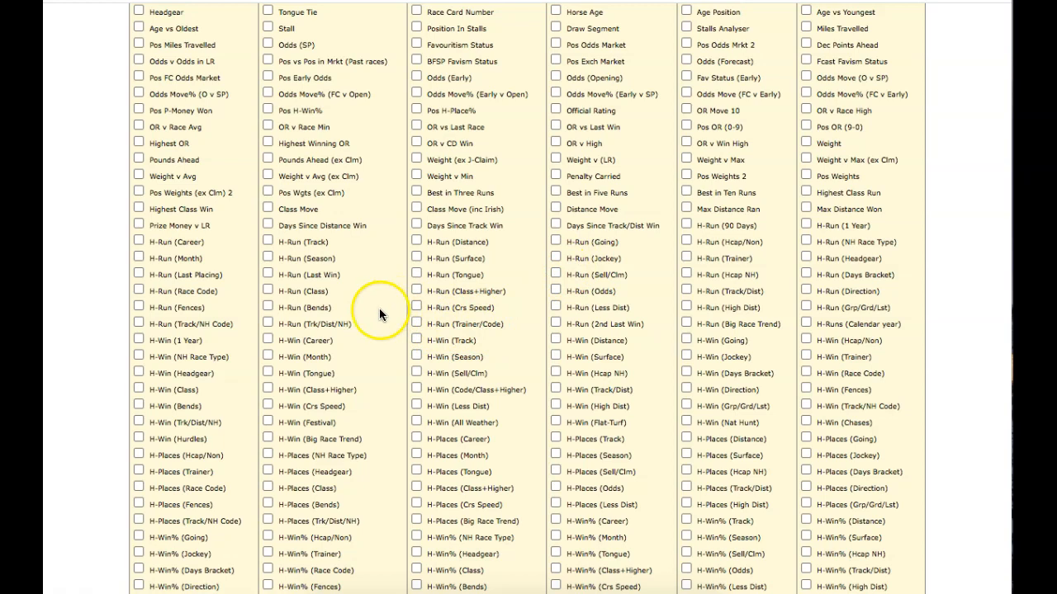
scroll(363, 324, "down", 20)
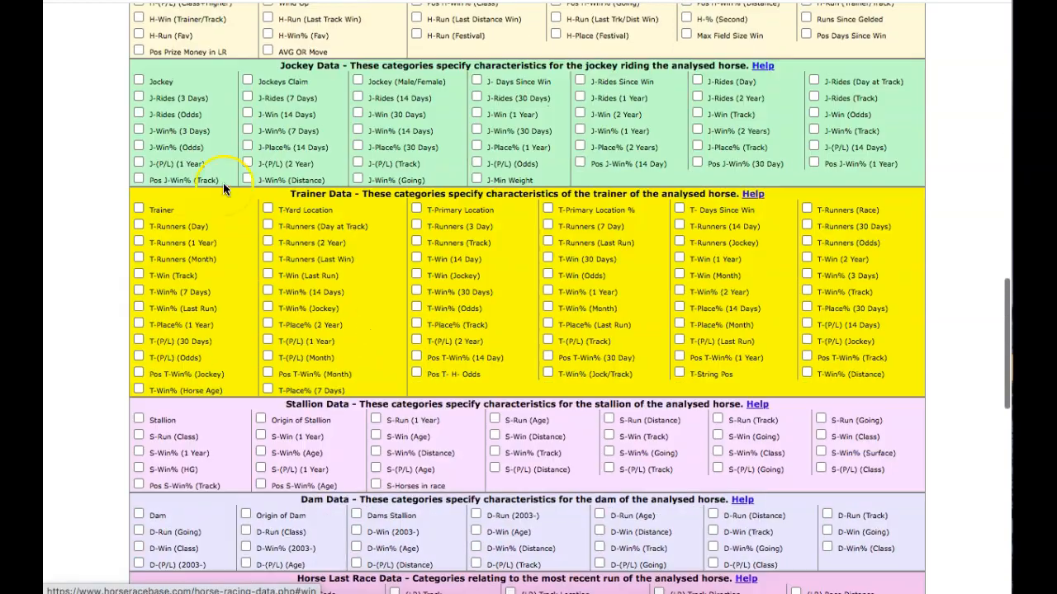
scroll(33, 198, "up", 3)
left_click(137, 307)
scroll(94, 267, "up", 5)
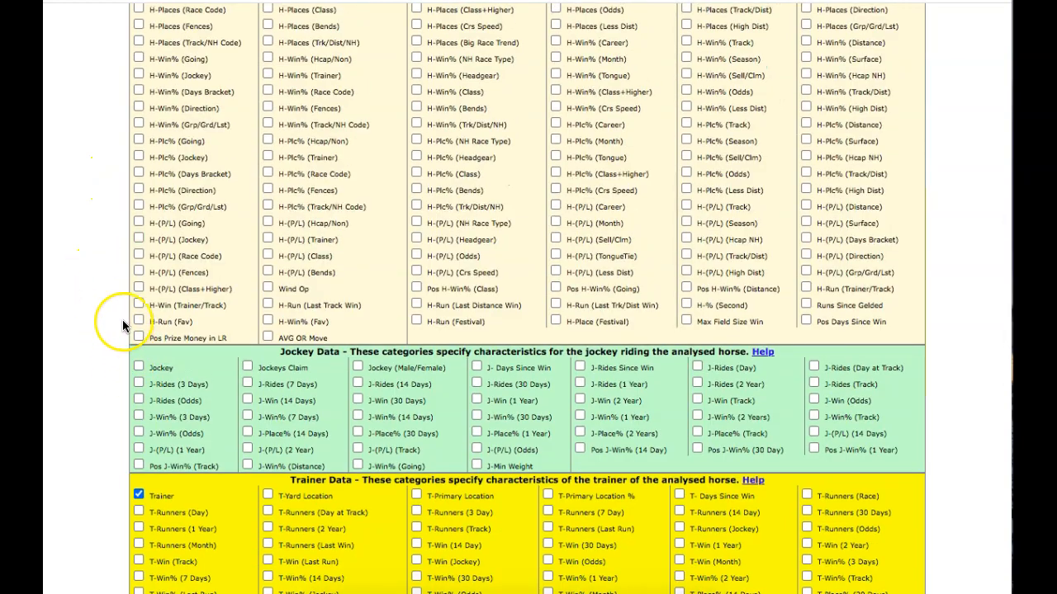
scroll(122, 320, "up", 20)
scroll(122, 320, "down", 7)
scroll(123, 321, "up", 8)
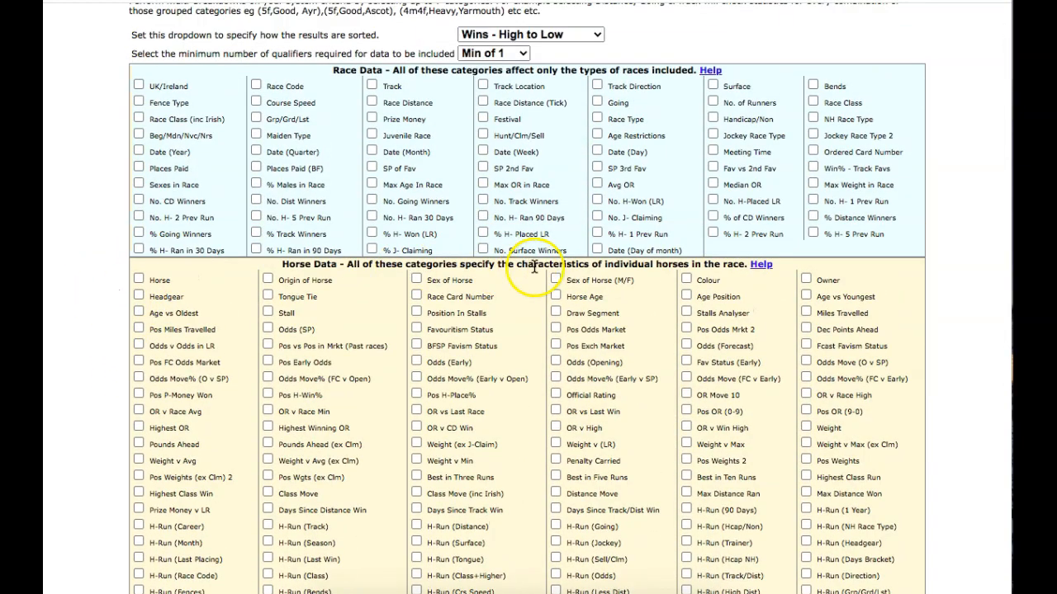
scroll(582, 188, "down", 3)
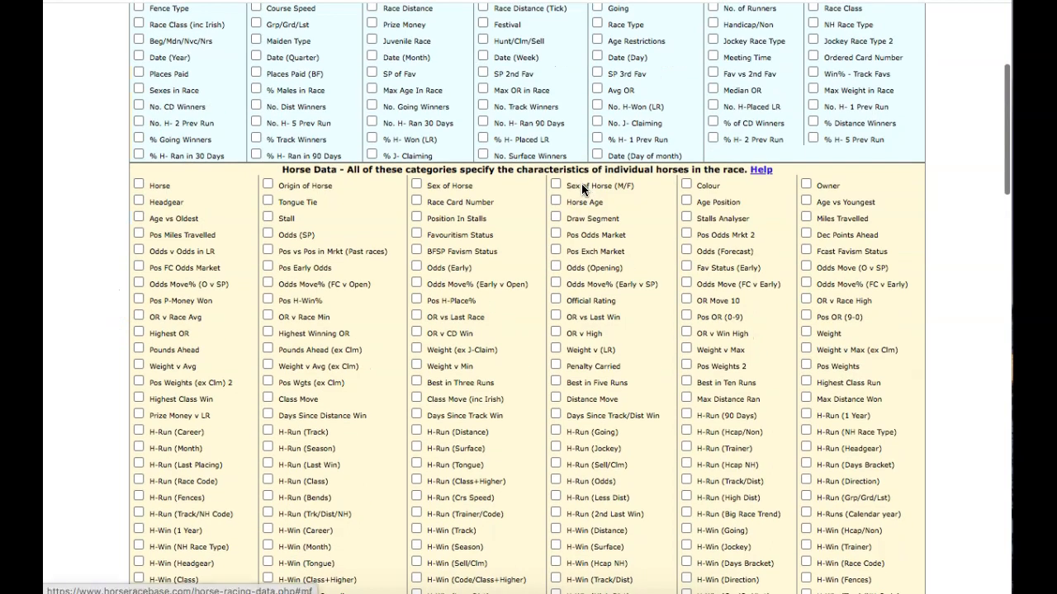
scroll(570, 355, "down", 1)
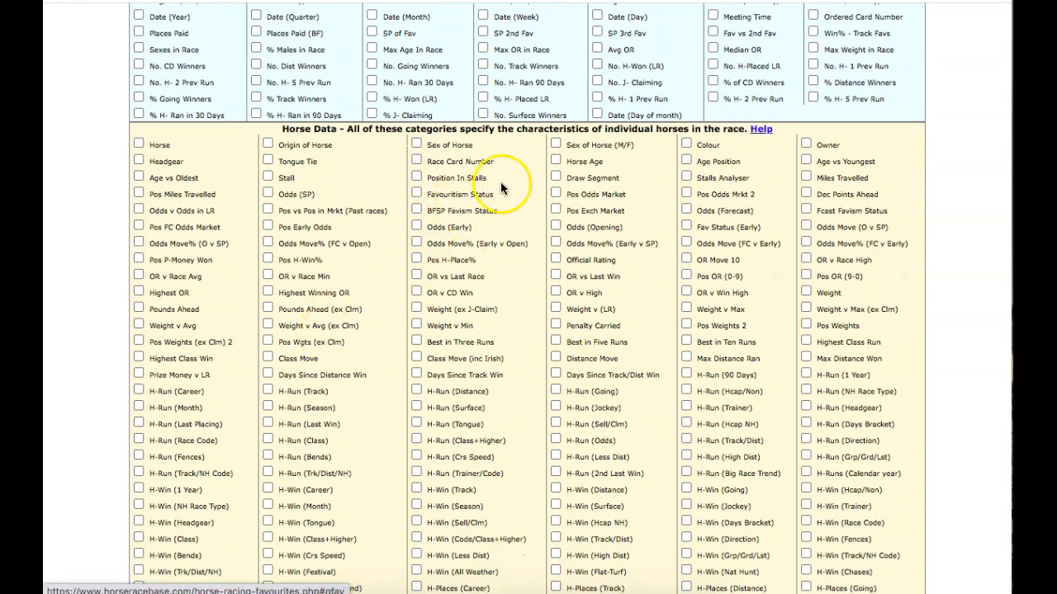
key("End")
scroll(553, 154, "up", 1)
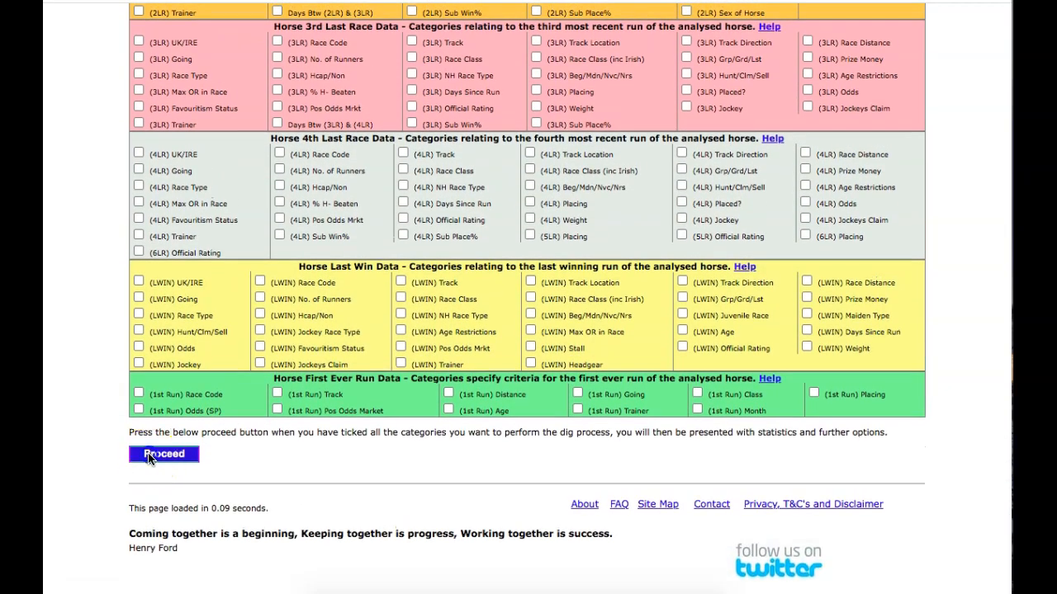
left_click(148, 452)
Review the bets, wins, strike rates and profit figures of the horse age and trainer combinations.
scroll(231, 333, "down", 3)
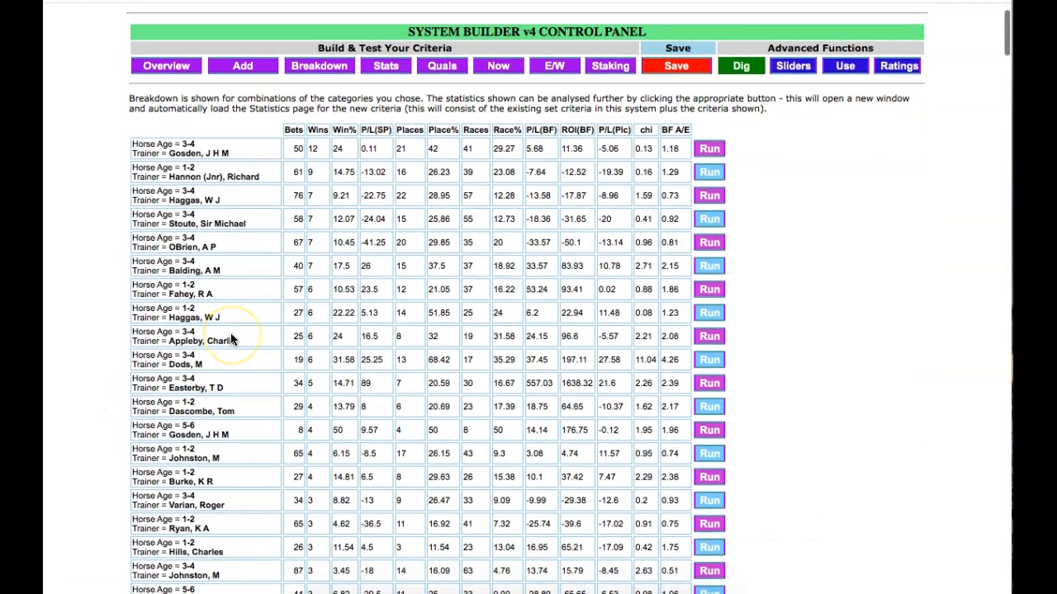
scroll(231, 333, "up", 3)
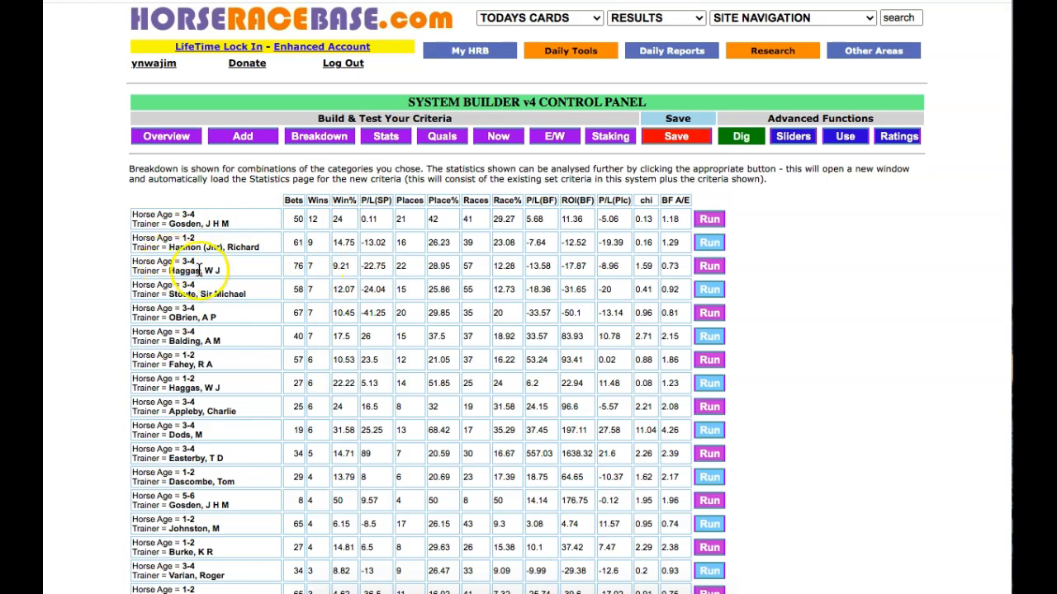
scroll(286, 273, "down", 1)
scroll(271, 321, "down", 1)
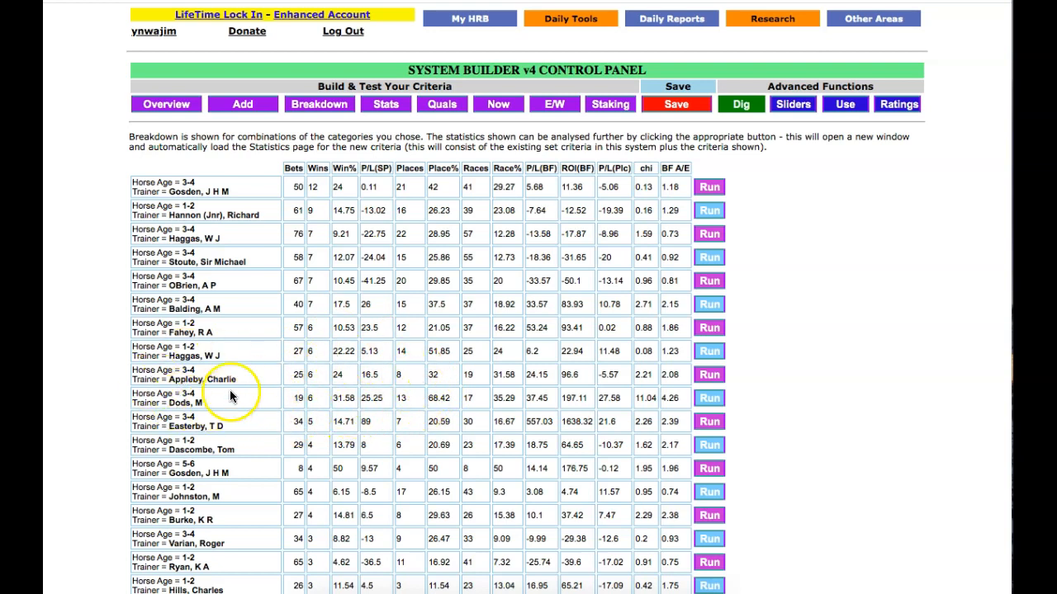
scroll(112, 311, "down", 1)
scroll(111, 312, "down", 3)
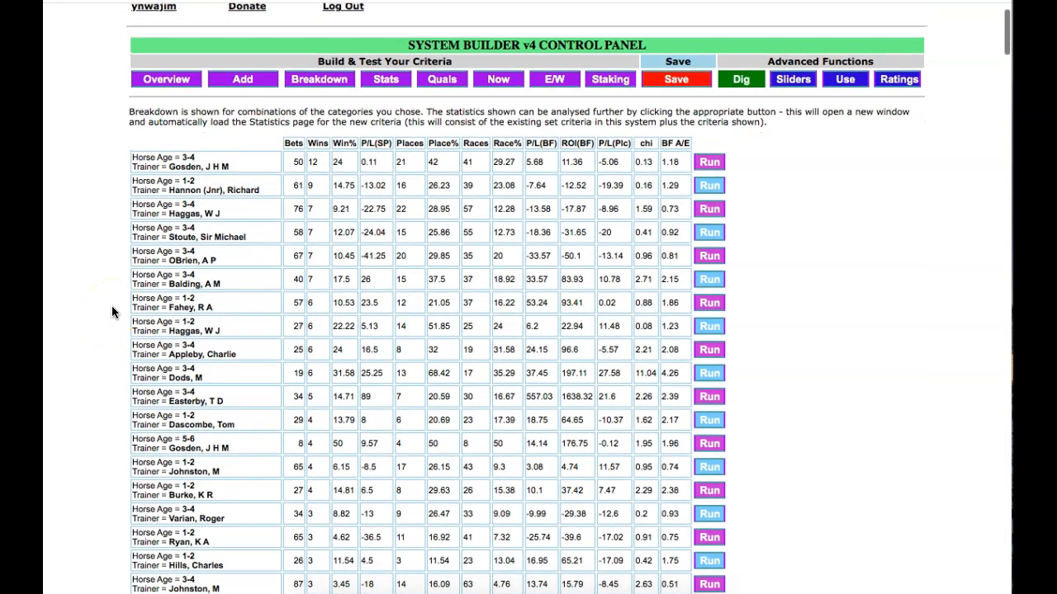
scroll(111, 305, "down", 20)
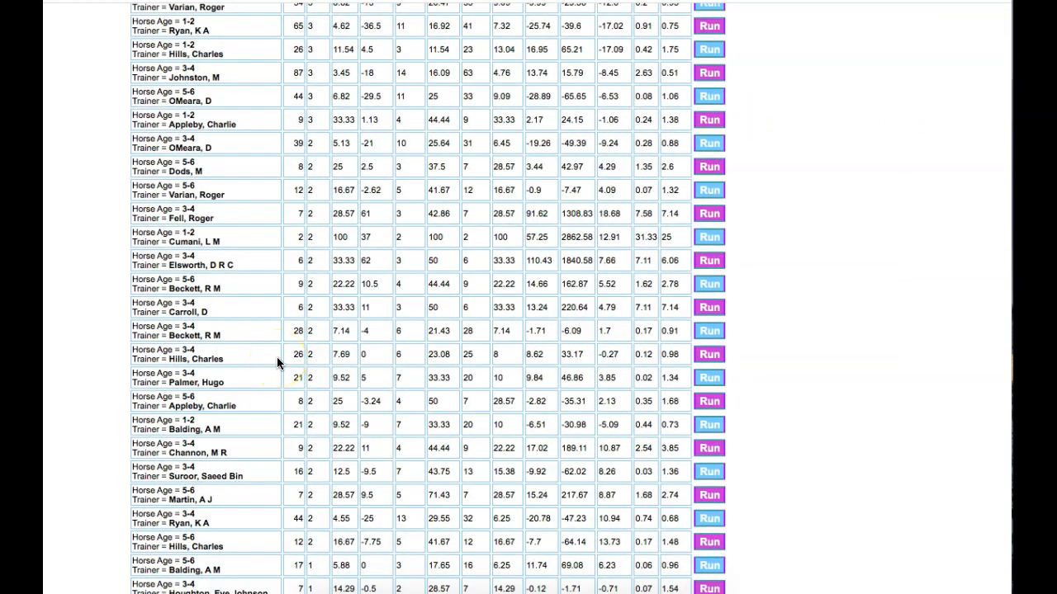
scroll(257, 265, "up", 20)
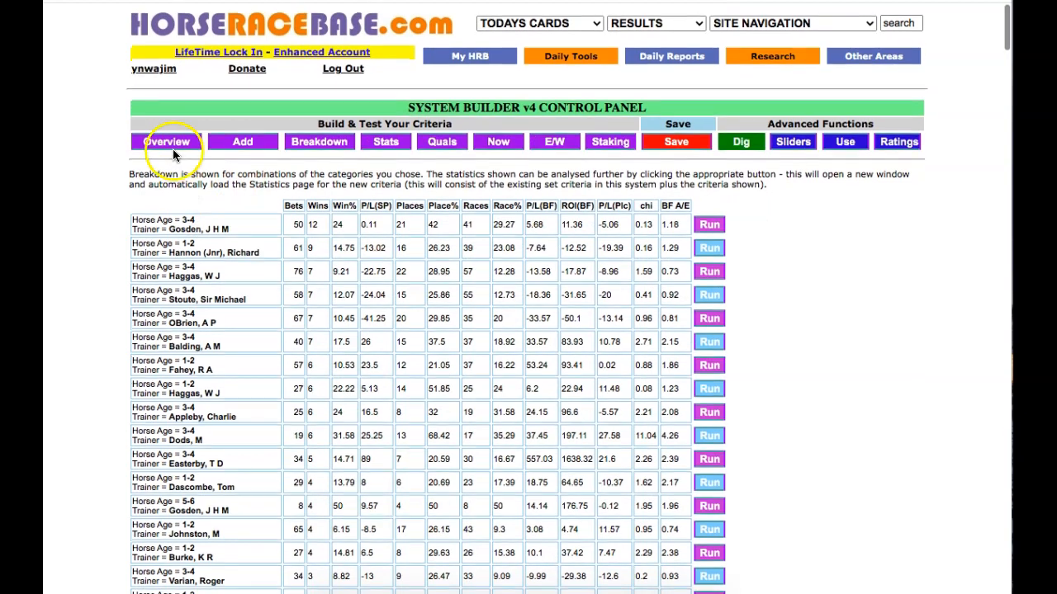
Return to the system overview showing the York Ebor festival and year criteria.
left_click(167, 142)
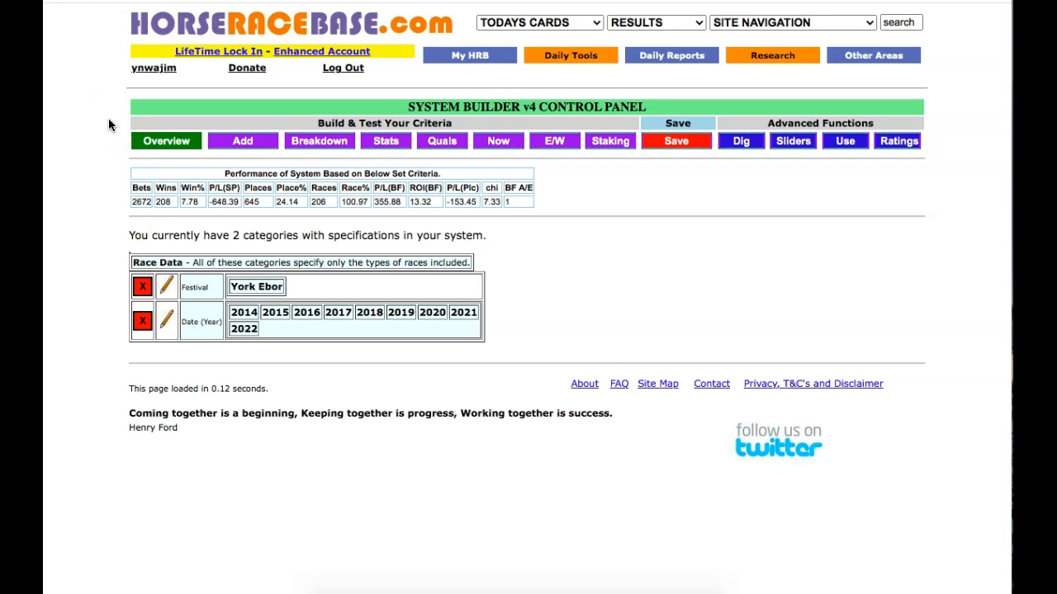
left_click(106, 95)
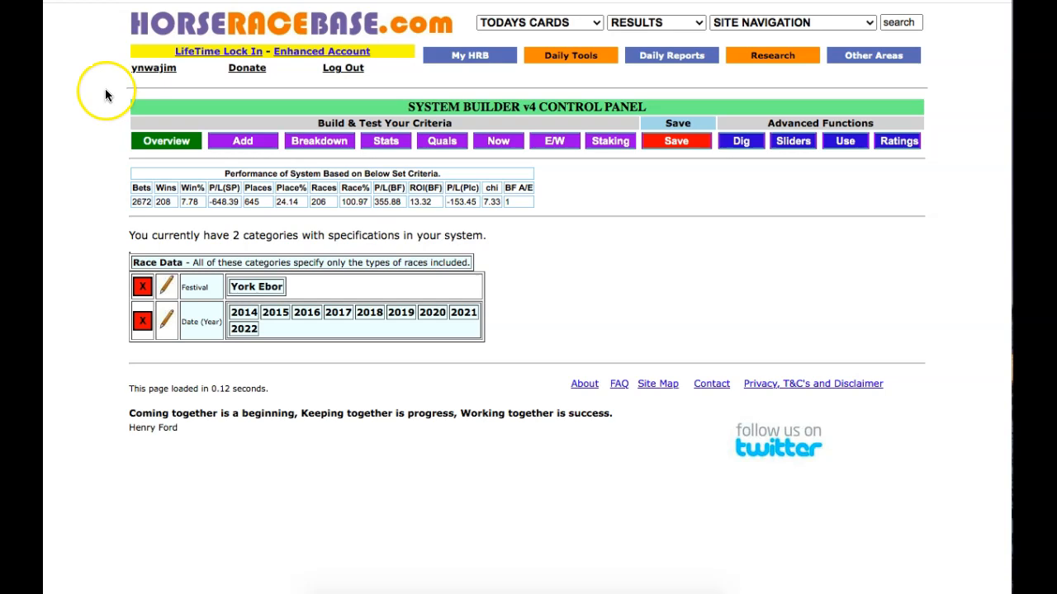